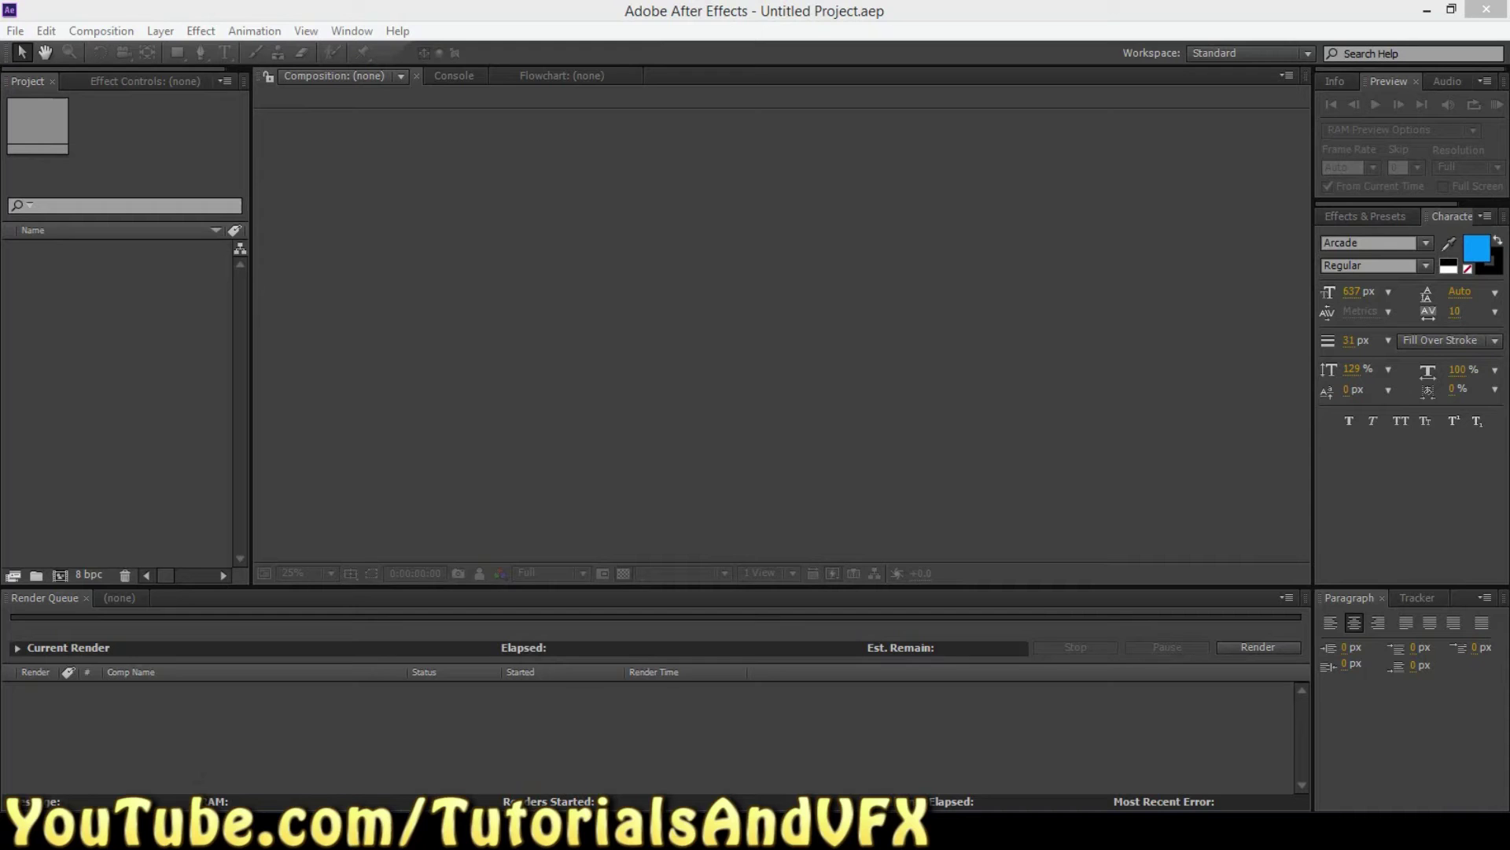
Import the video file Tada!.mp4 from the tada! desktop folder into the After Effects project
drag(575, 143, 707, 126)
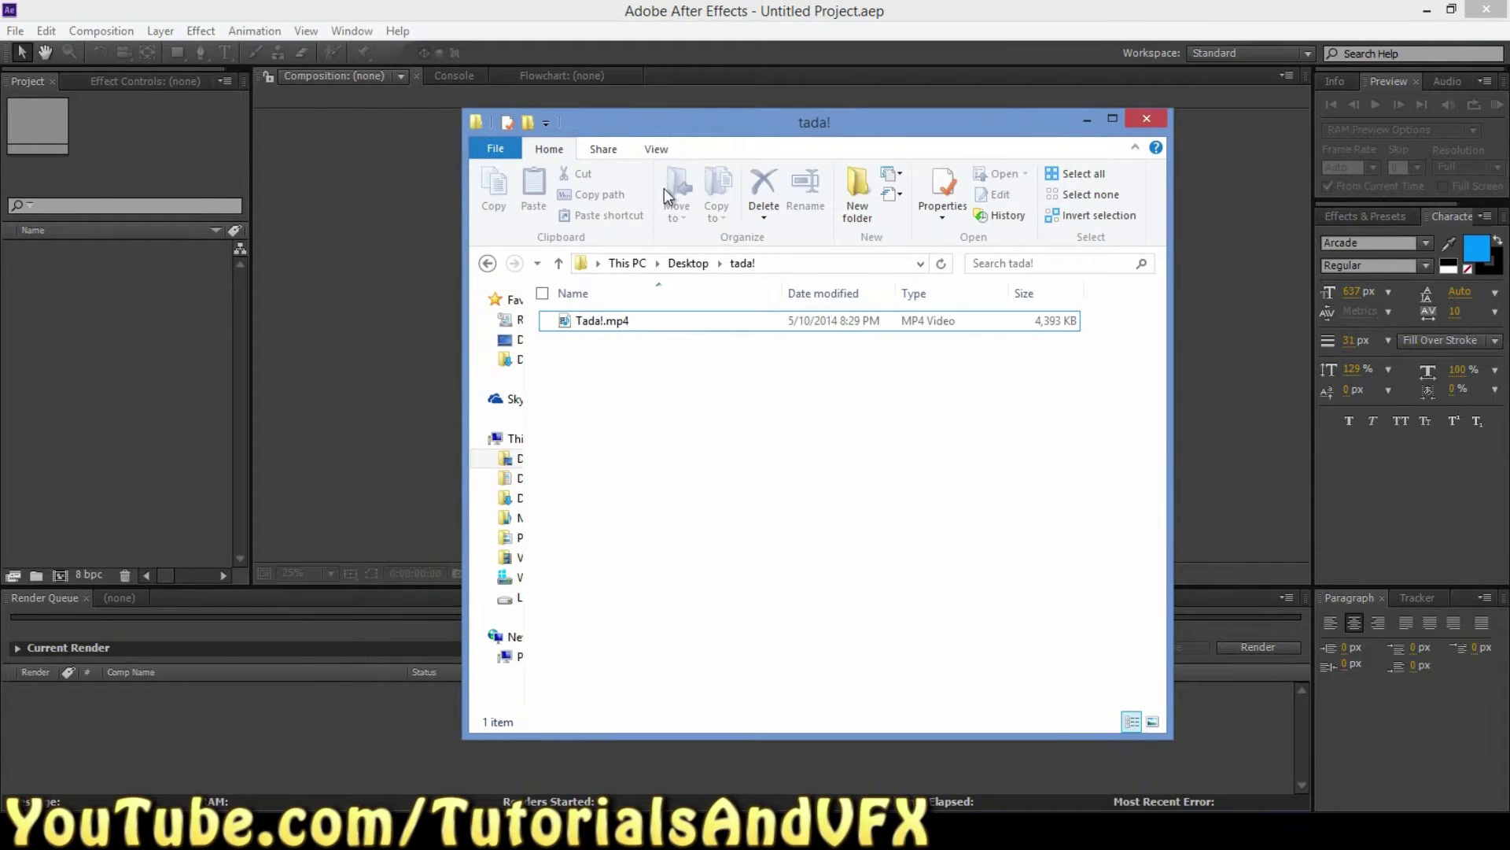
click(639, 321)
drag(655, 121, 480, 83)
drag(485, 288, 163, 316)
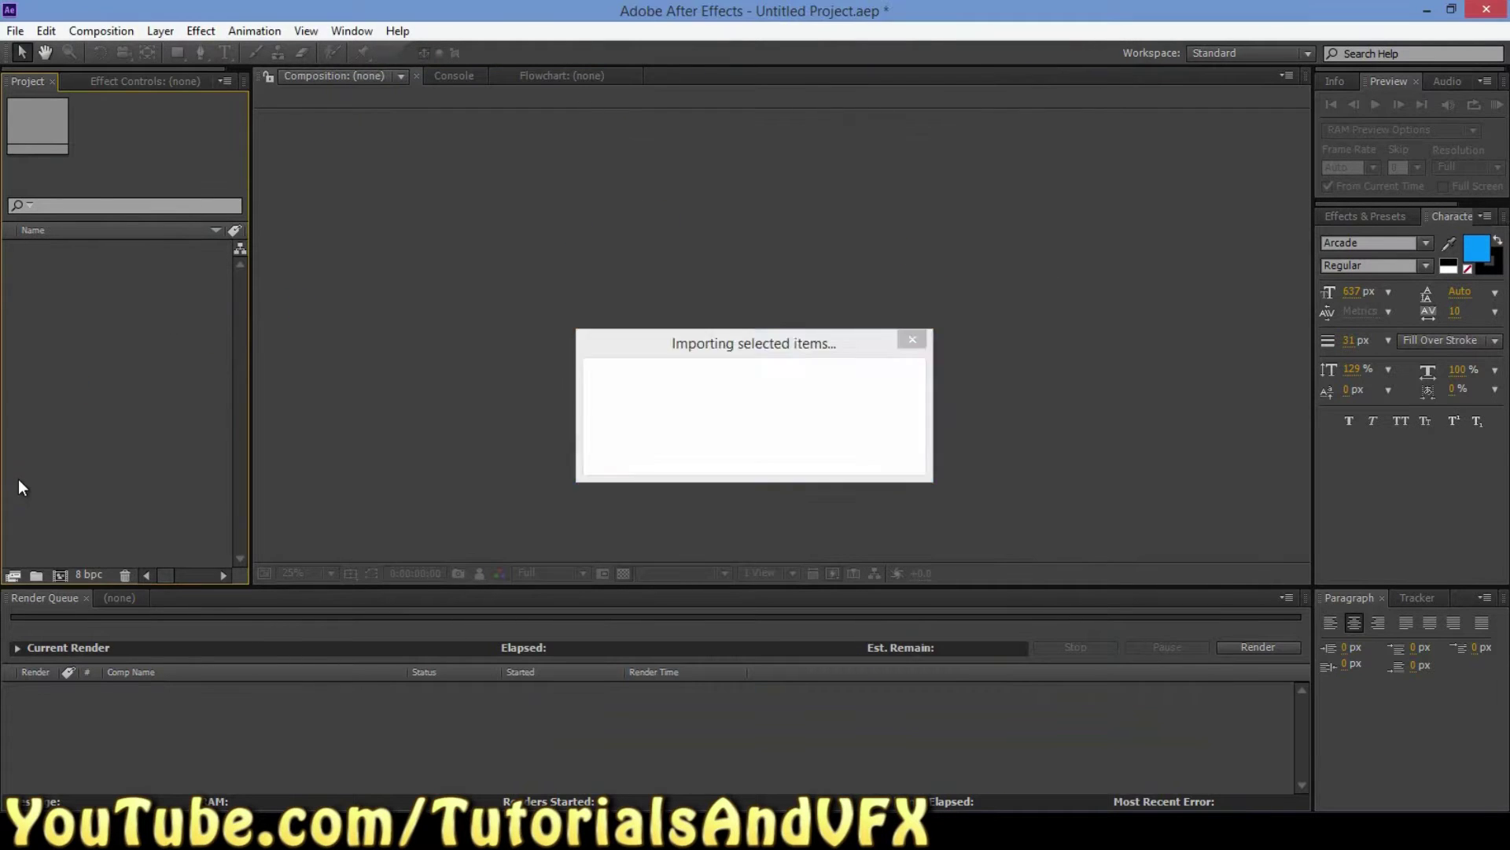
Create a composition from the Tada!.mp4 clip and enlarge its preview to 50%
drag(57, 251, 61, 575)
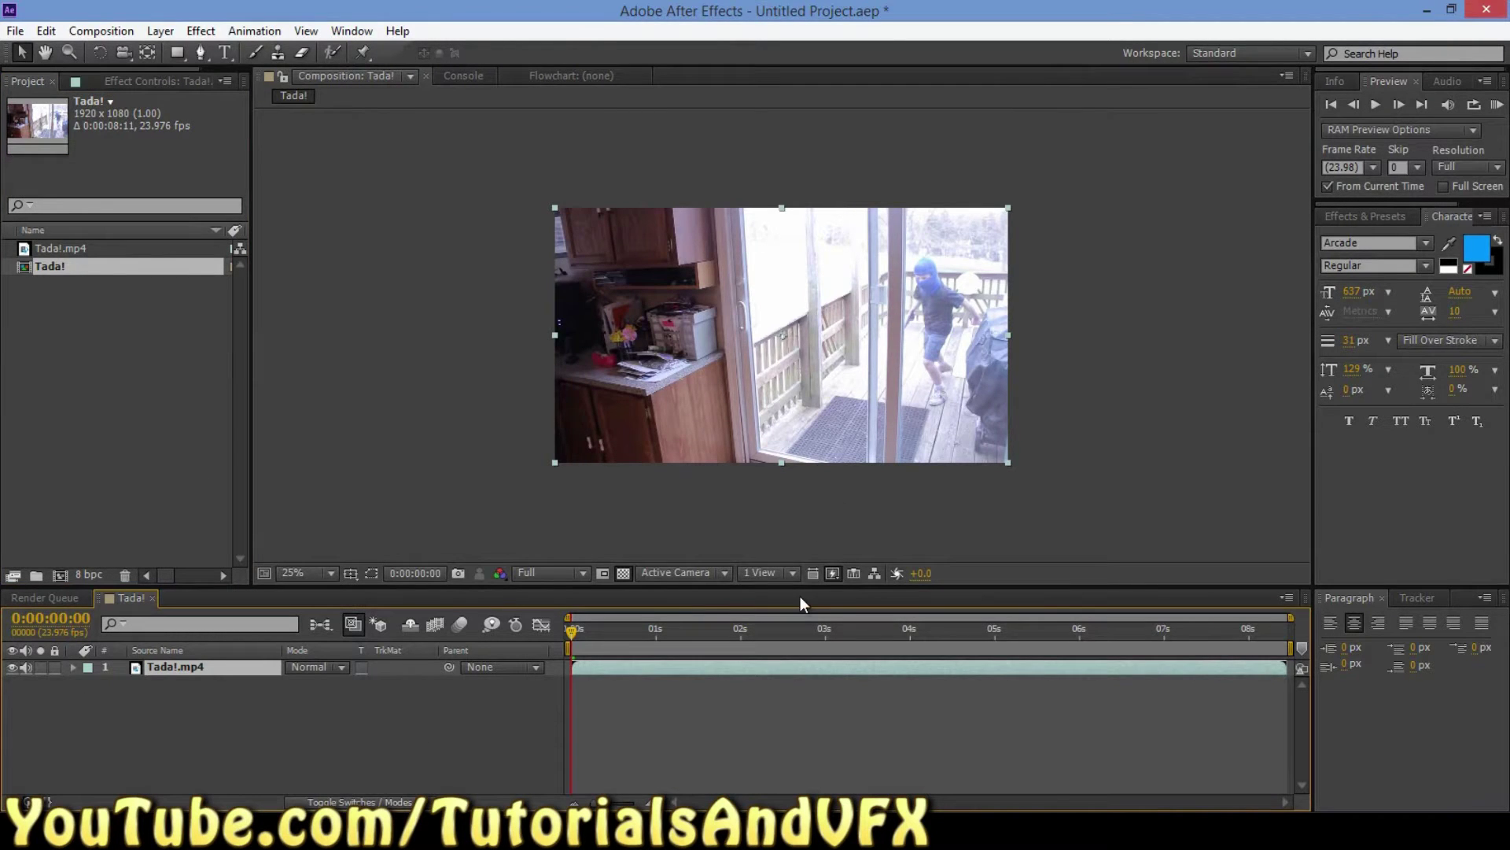
drag(800, 603, 800, 625)
click(864, 434)
key(period)
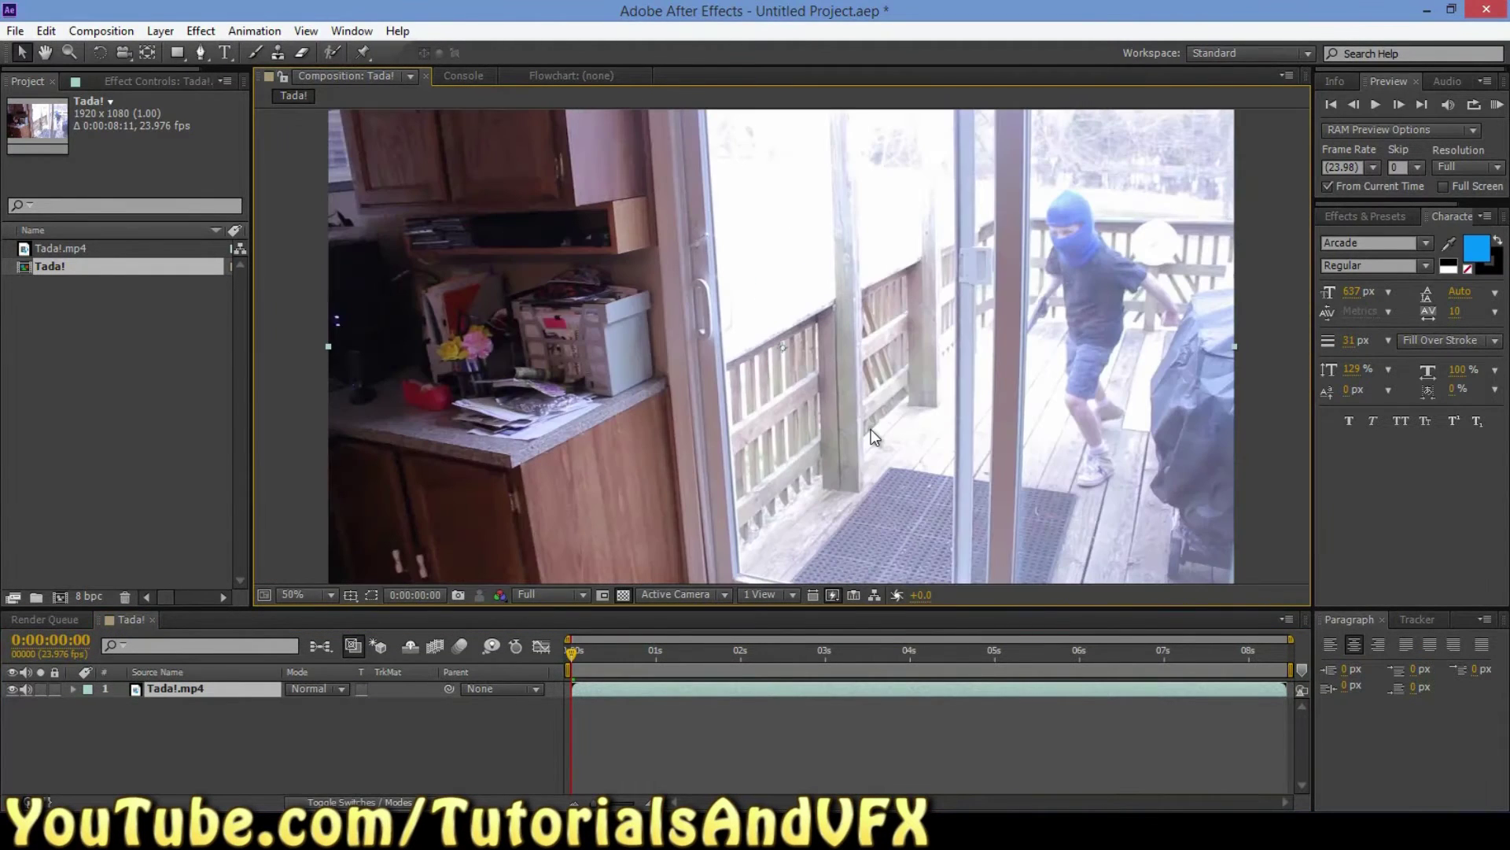
Search the effects and presets for "looks" and select the Magic Bullet Looks effect
click(177, 692)
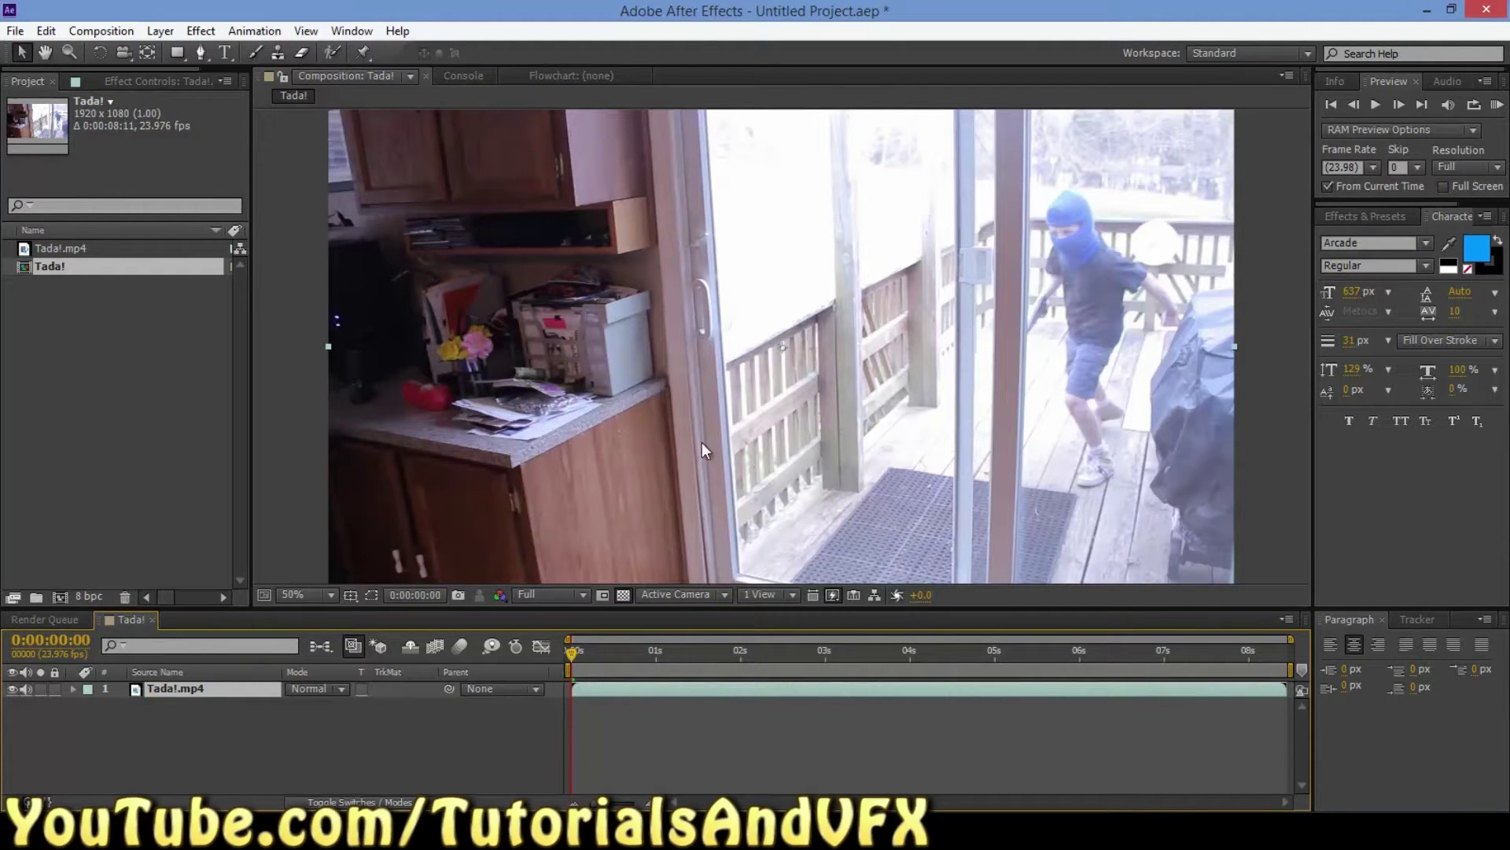
click(1369, 215)
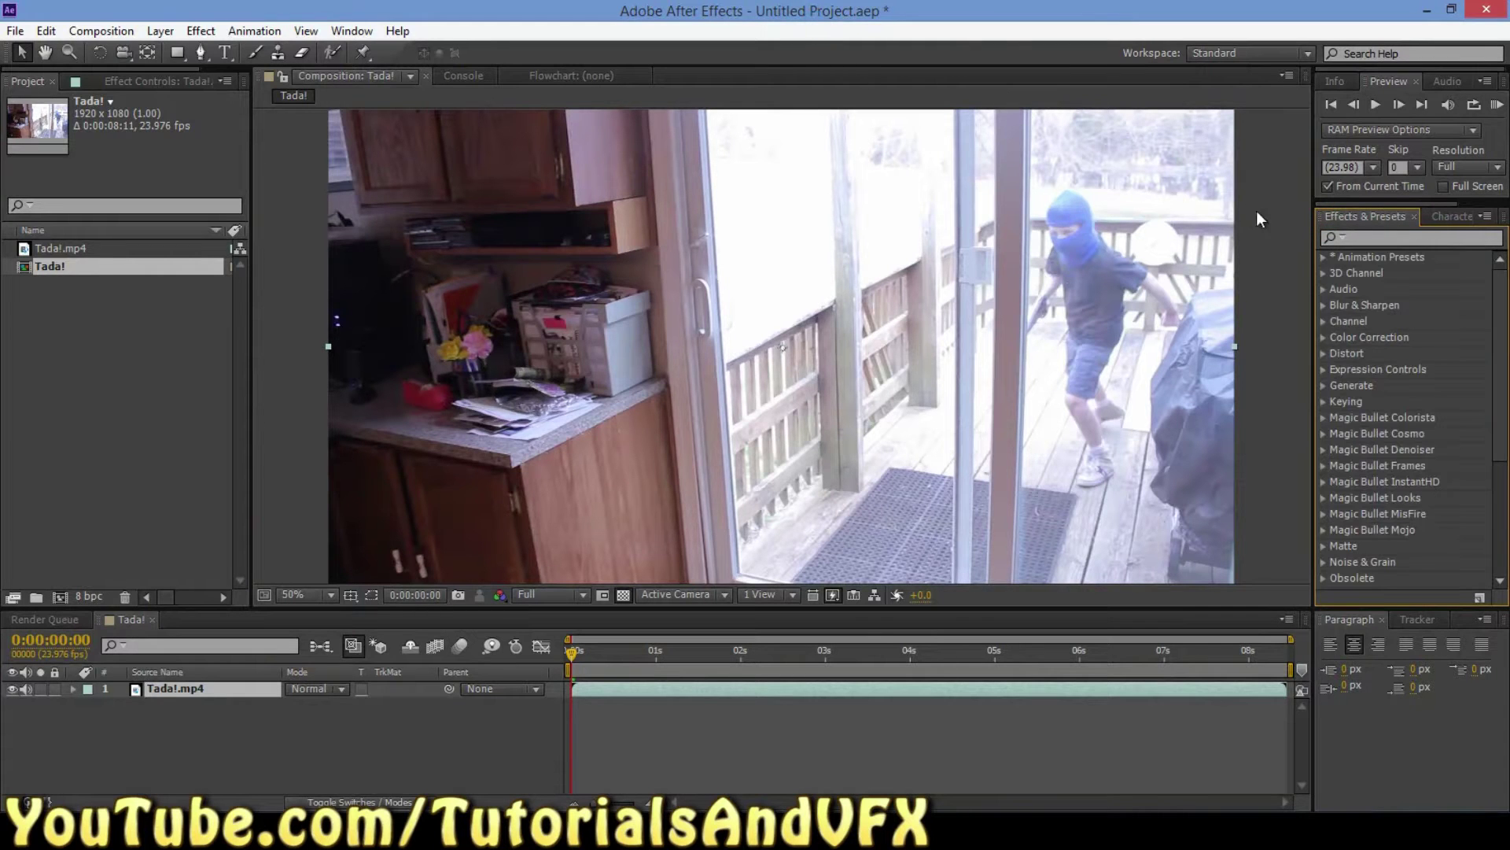
click(1385, 240)
text(lok)
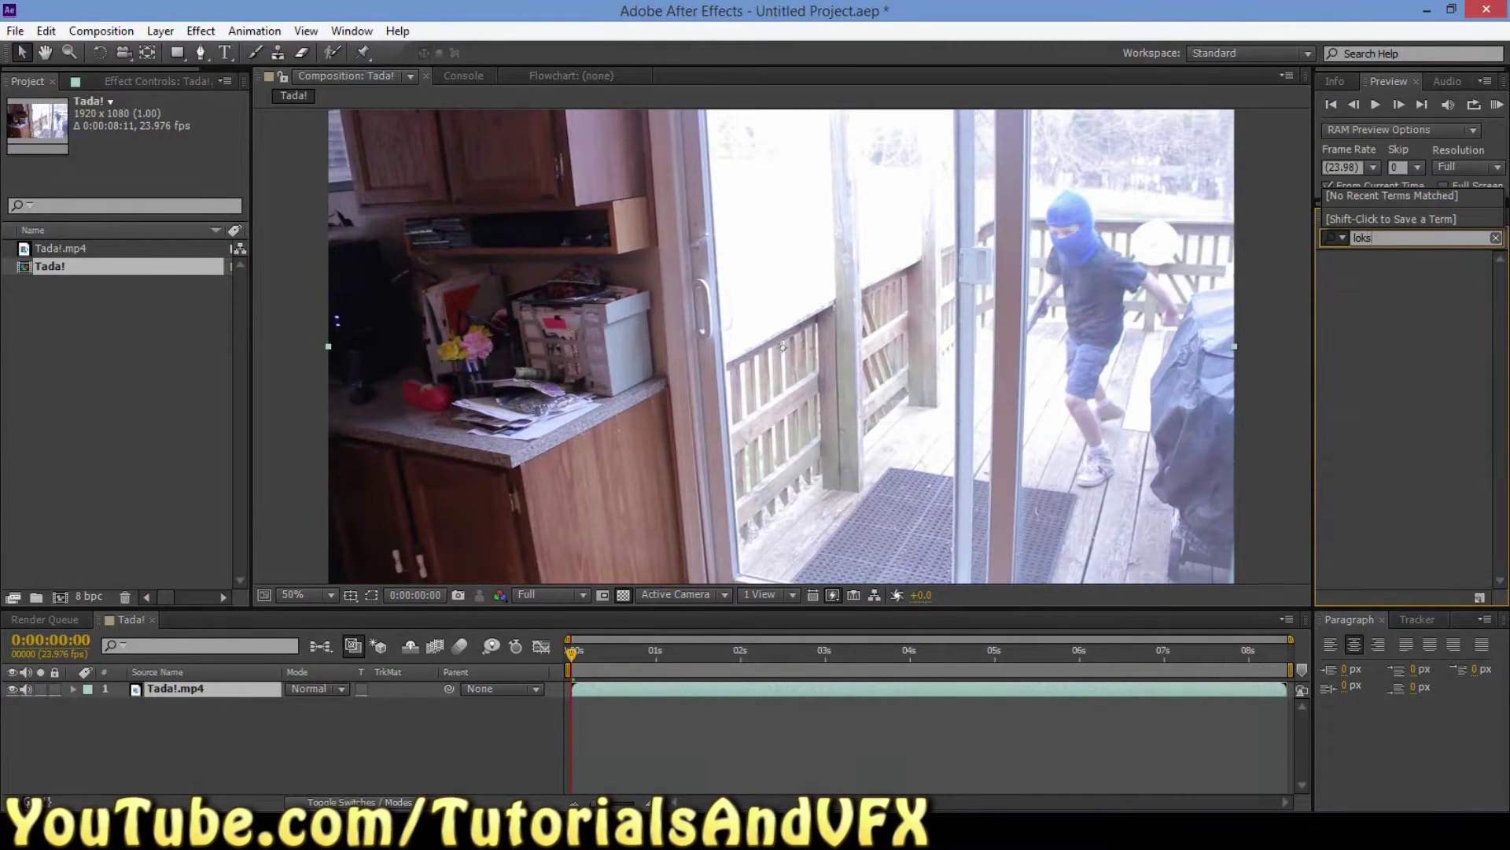
key(BackSpace)
text(ok)
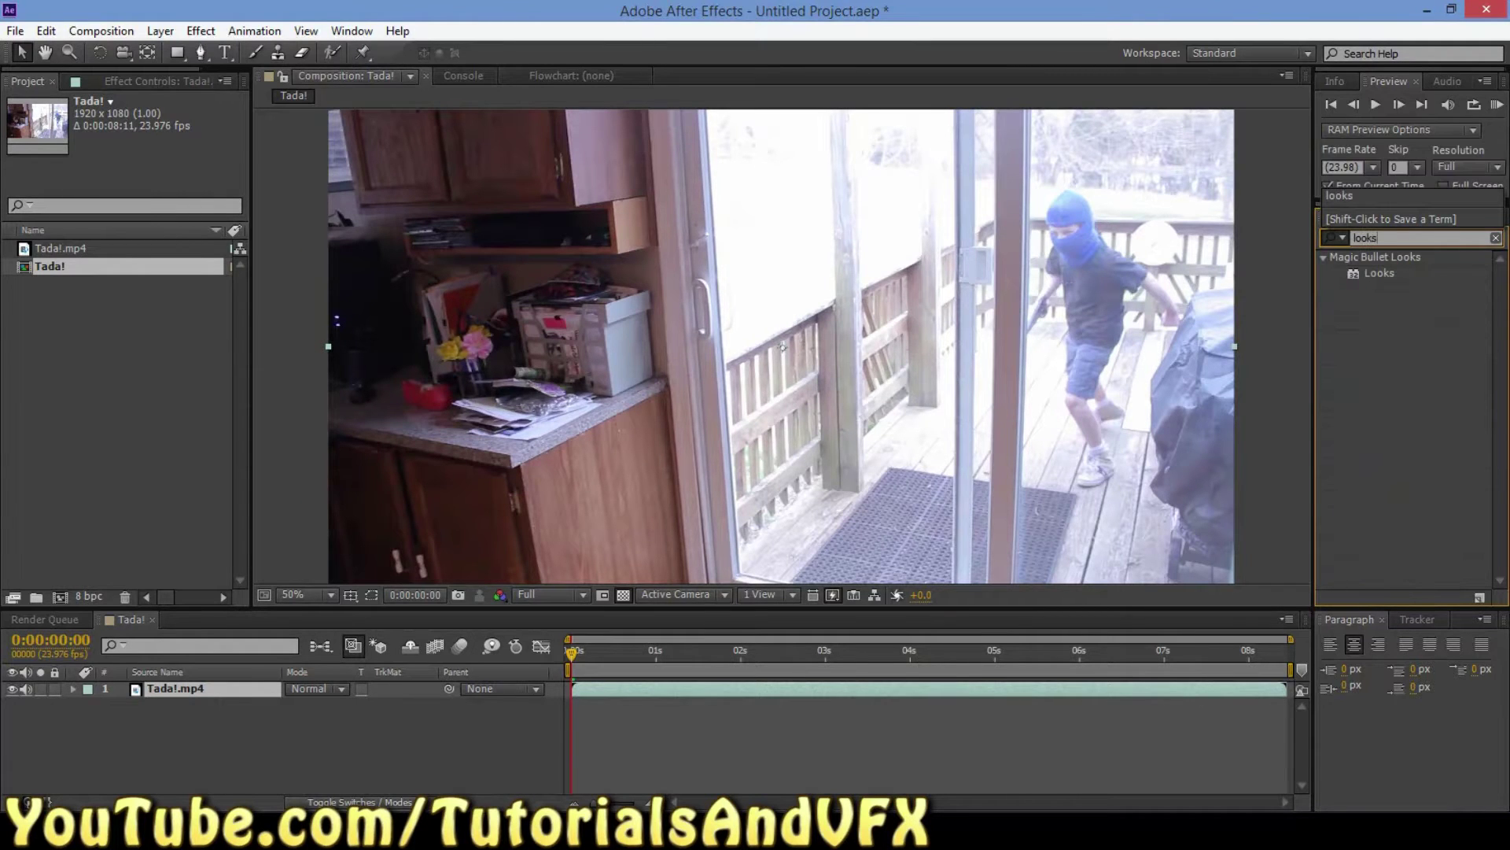
text(s)
mouse_move(1385, 271)
mouse_down()
mouse_move(215, 691)
mouse_move(1390, 280)
mouse_up()
Add an adjustment layer above the Tada!.mp4 layer and rename it cc
drag(374, 745, 201, 692)
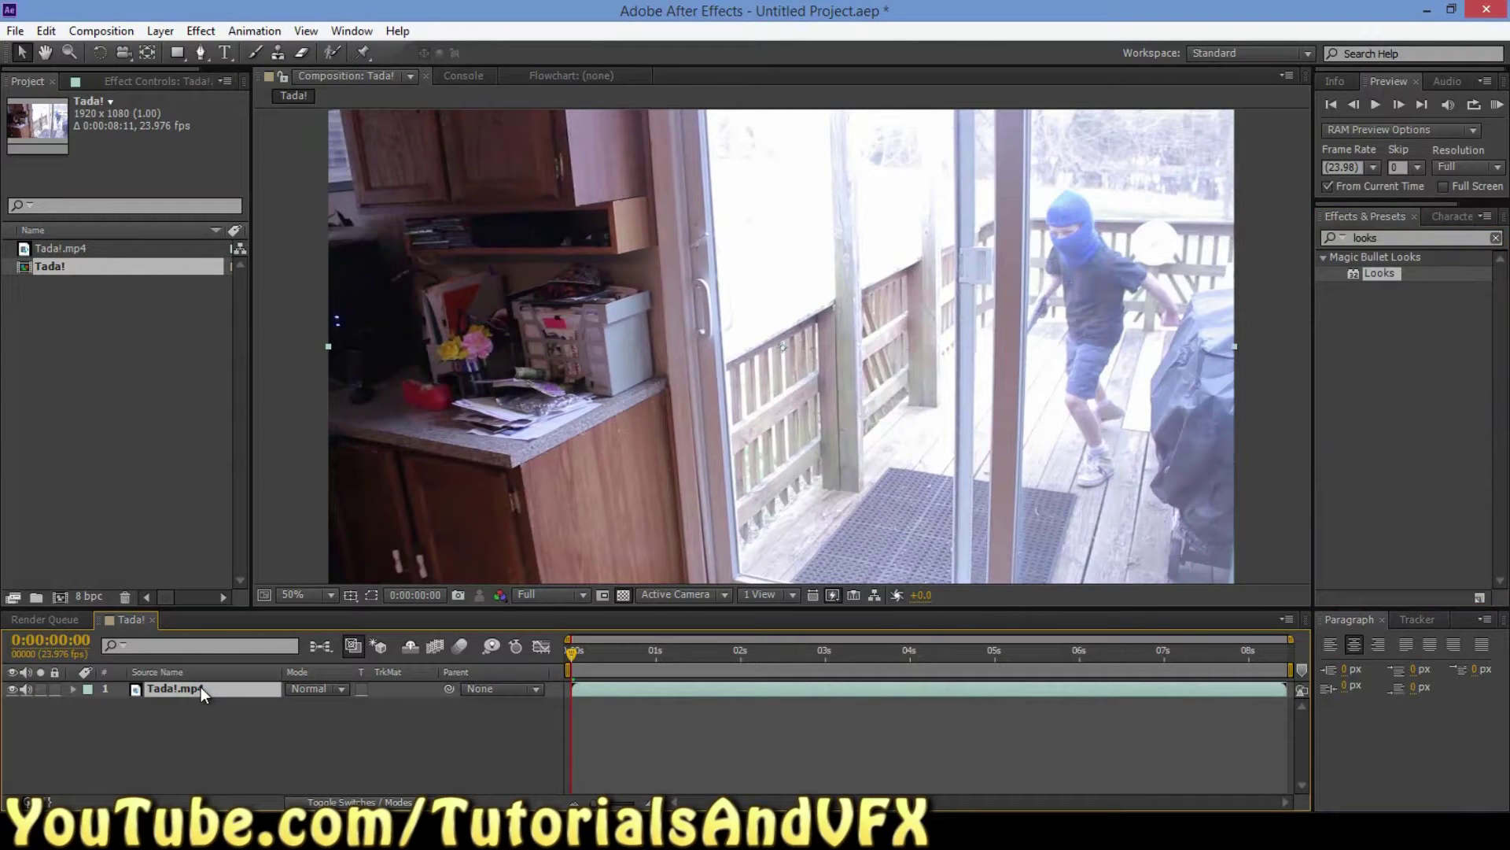
key(ctrl+alt+y)
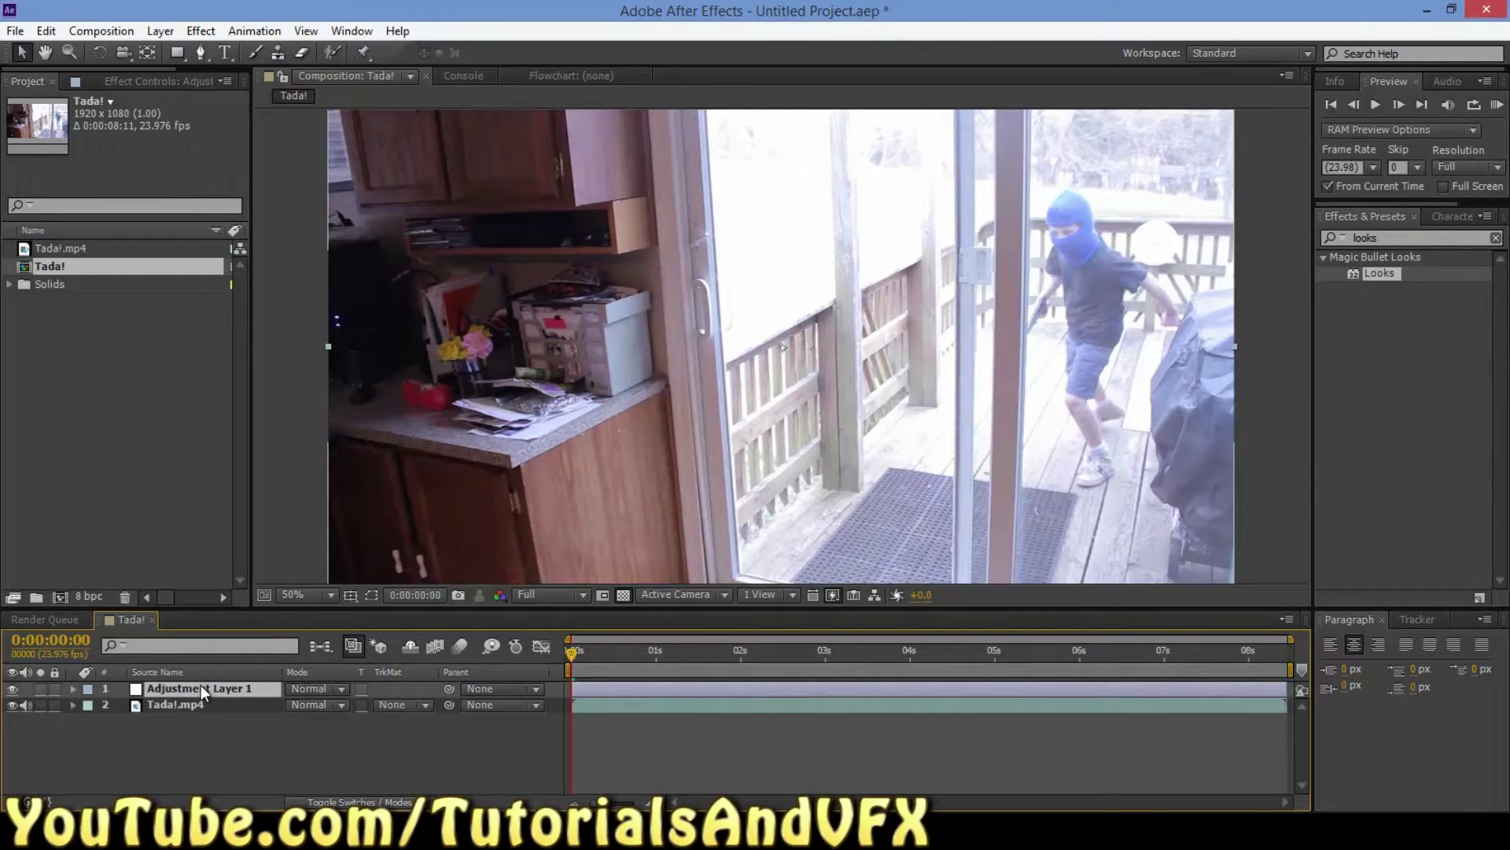
key(Return)
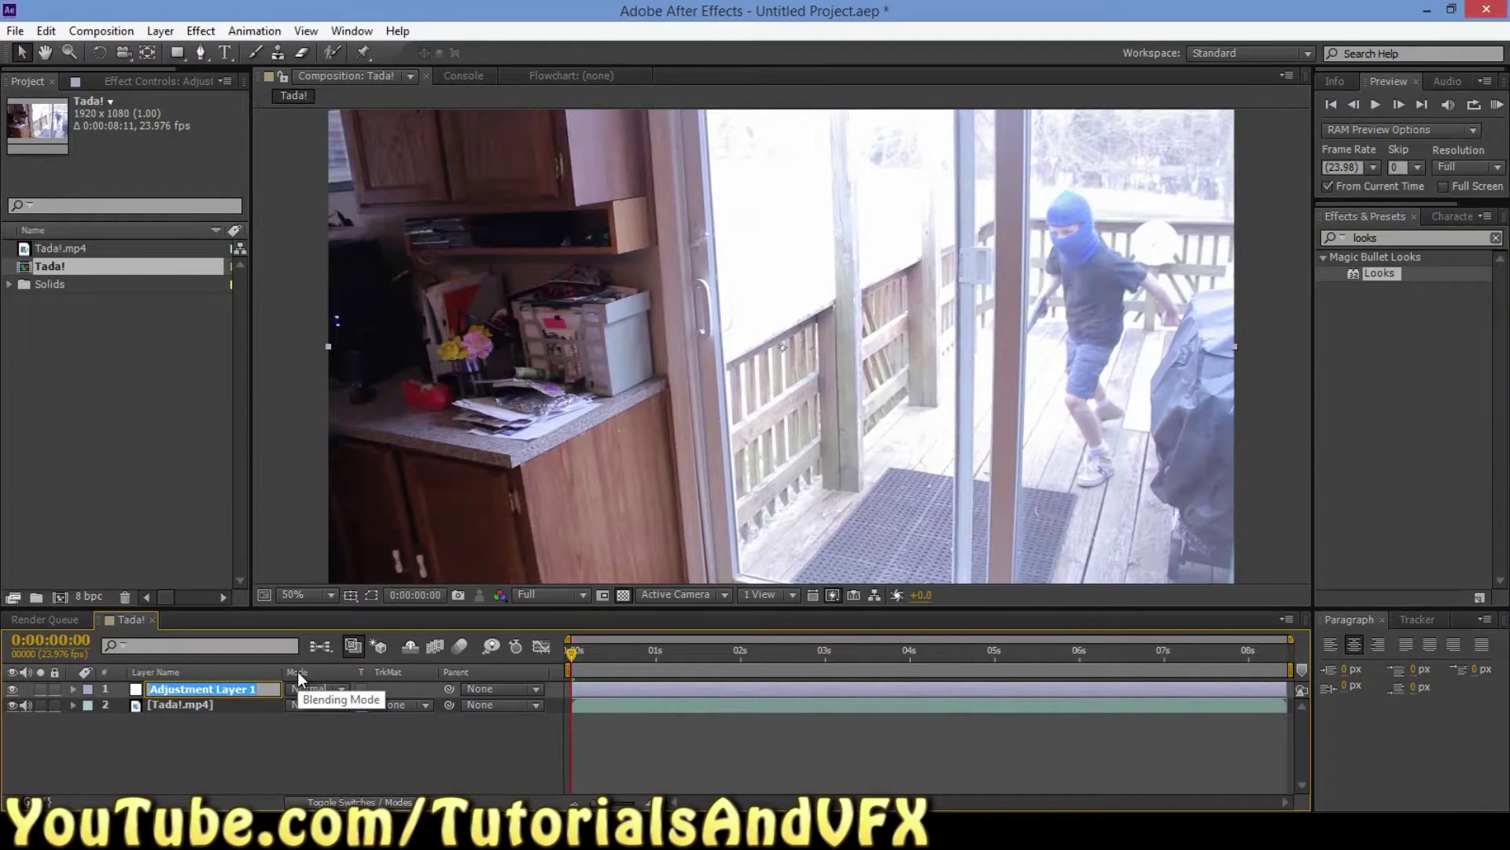
text(cc)
key(Return)
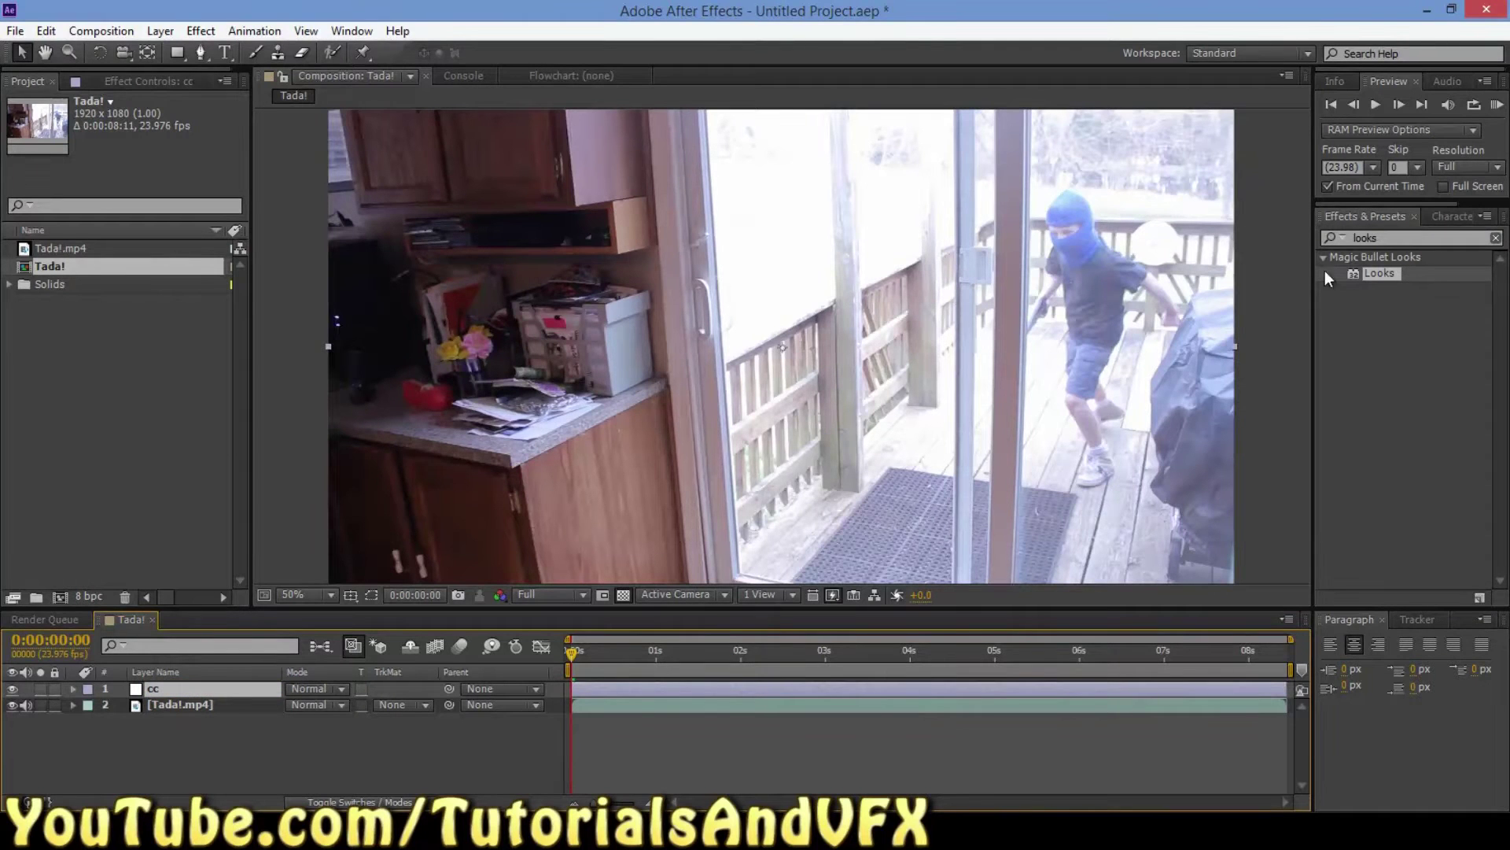
Apply the Looks effect to the cc layer and open its look editor on the frame at 0:00:02:17
drag(1375, 275, 162, 689)
click(163, 694)
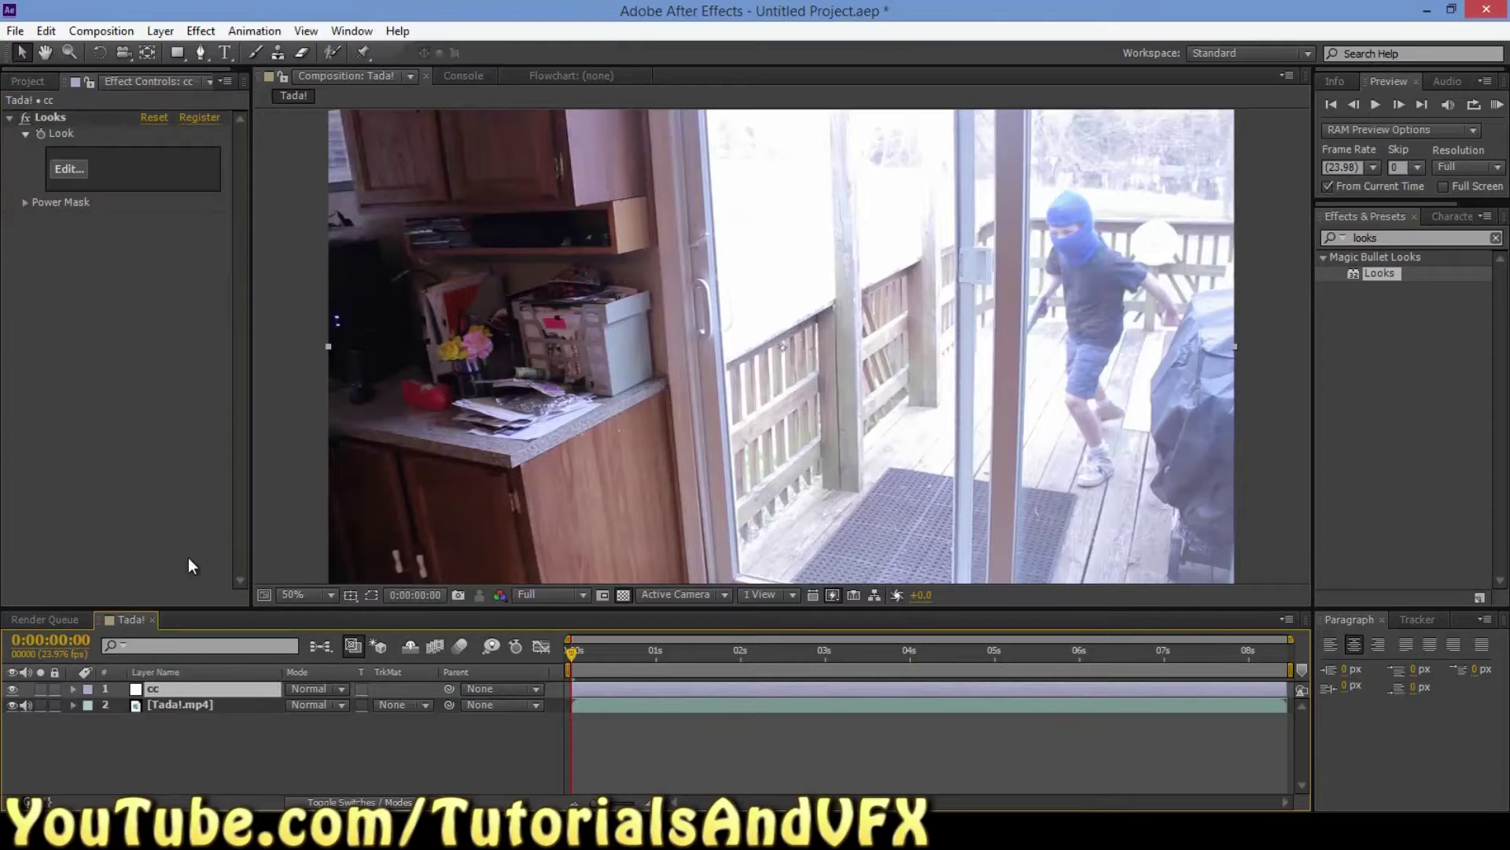
click(67, 171)
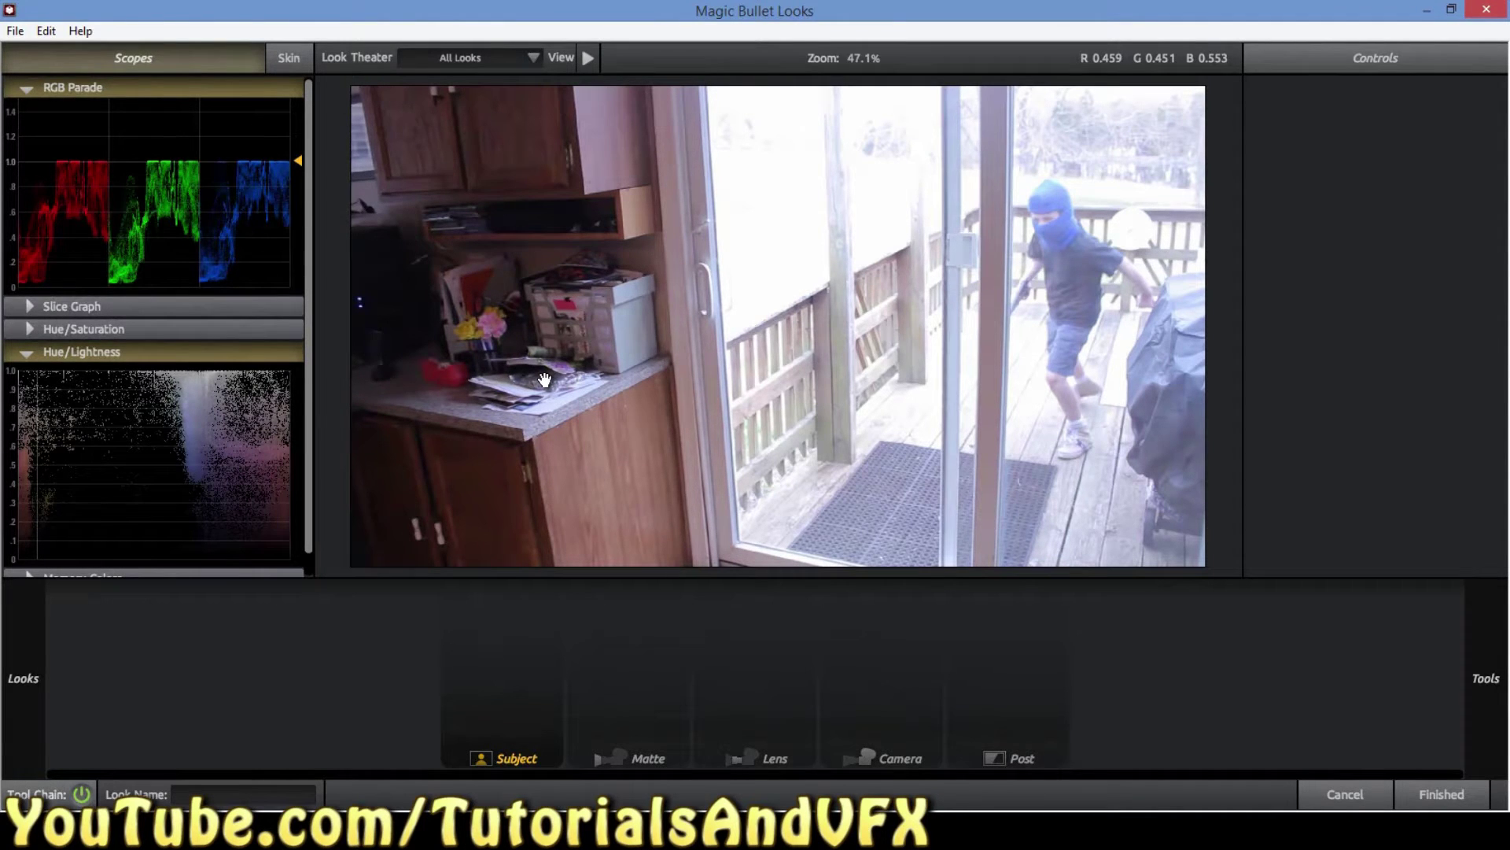
click(1490, 10)
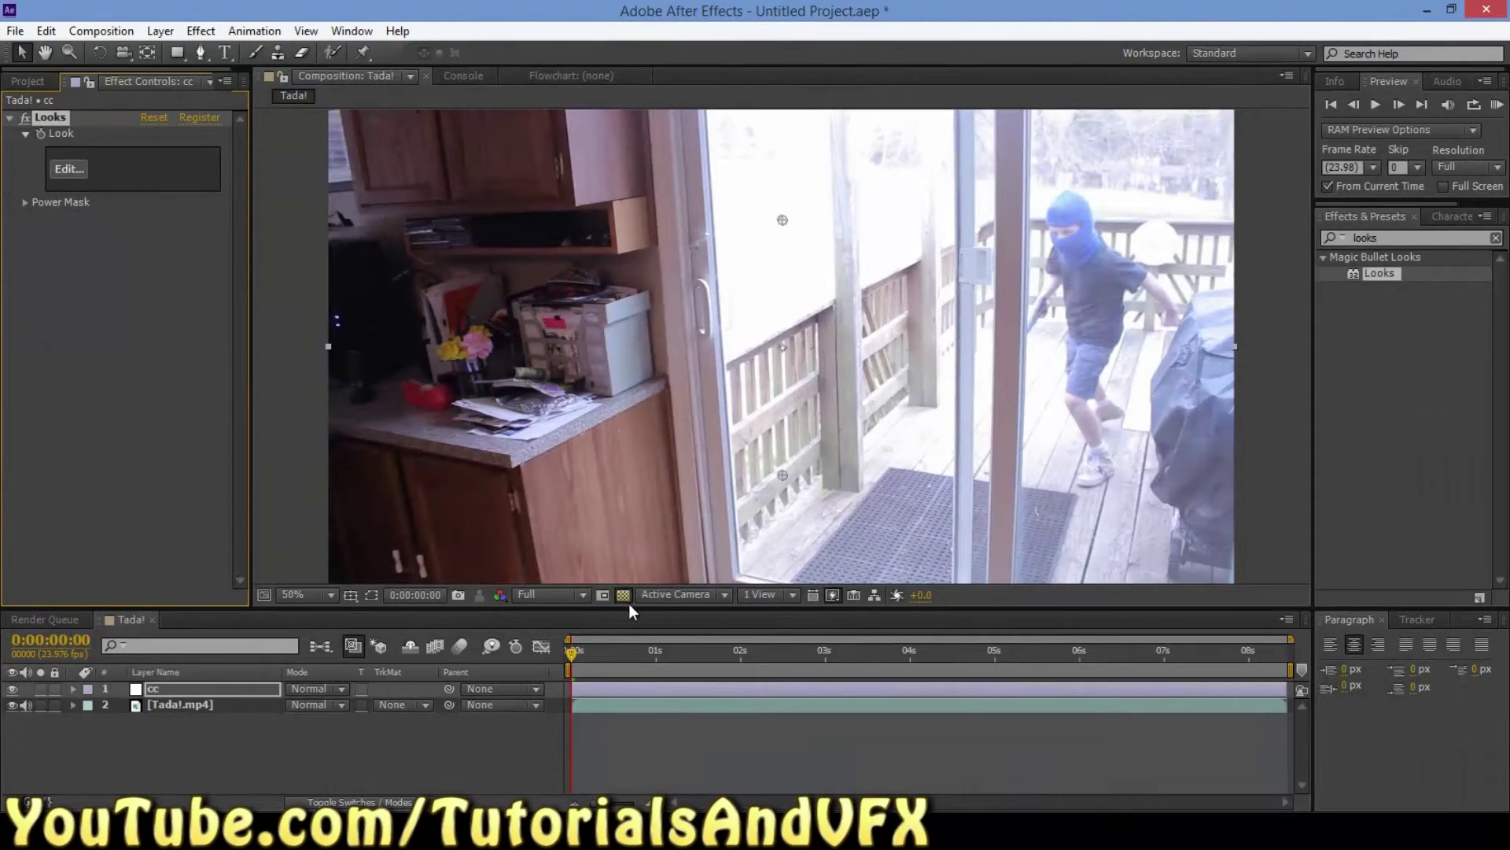
drag(574, 655, 803, 678)
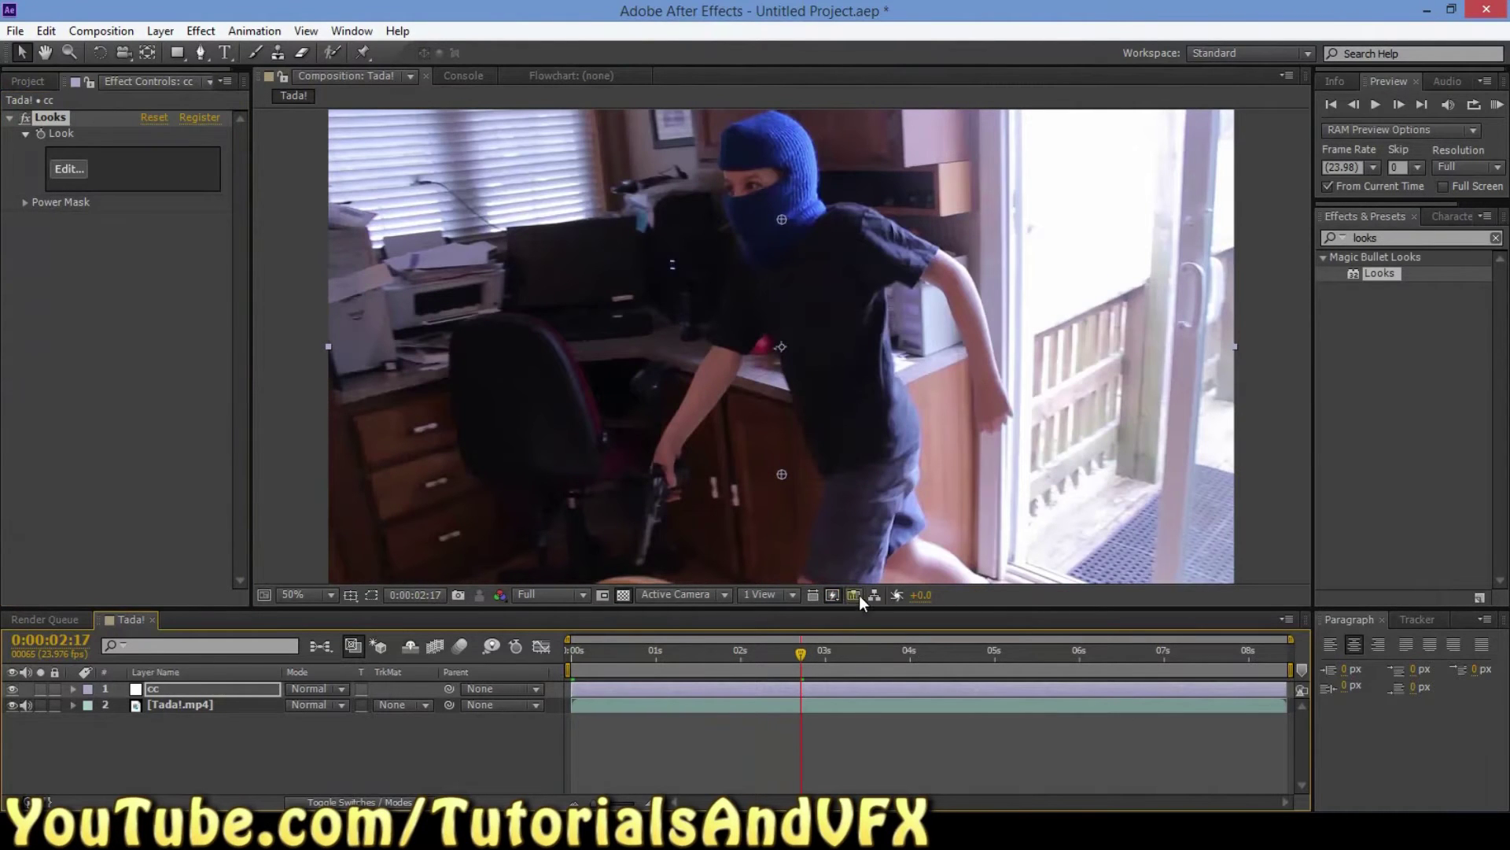
click(79, 169)
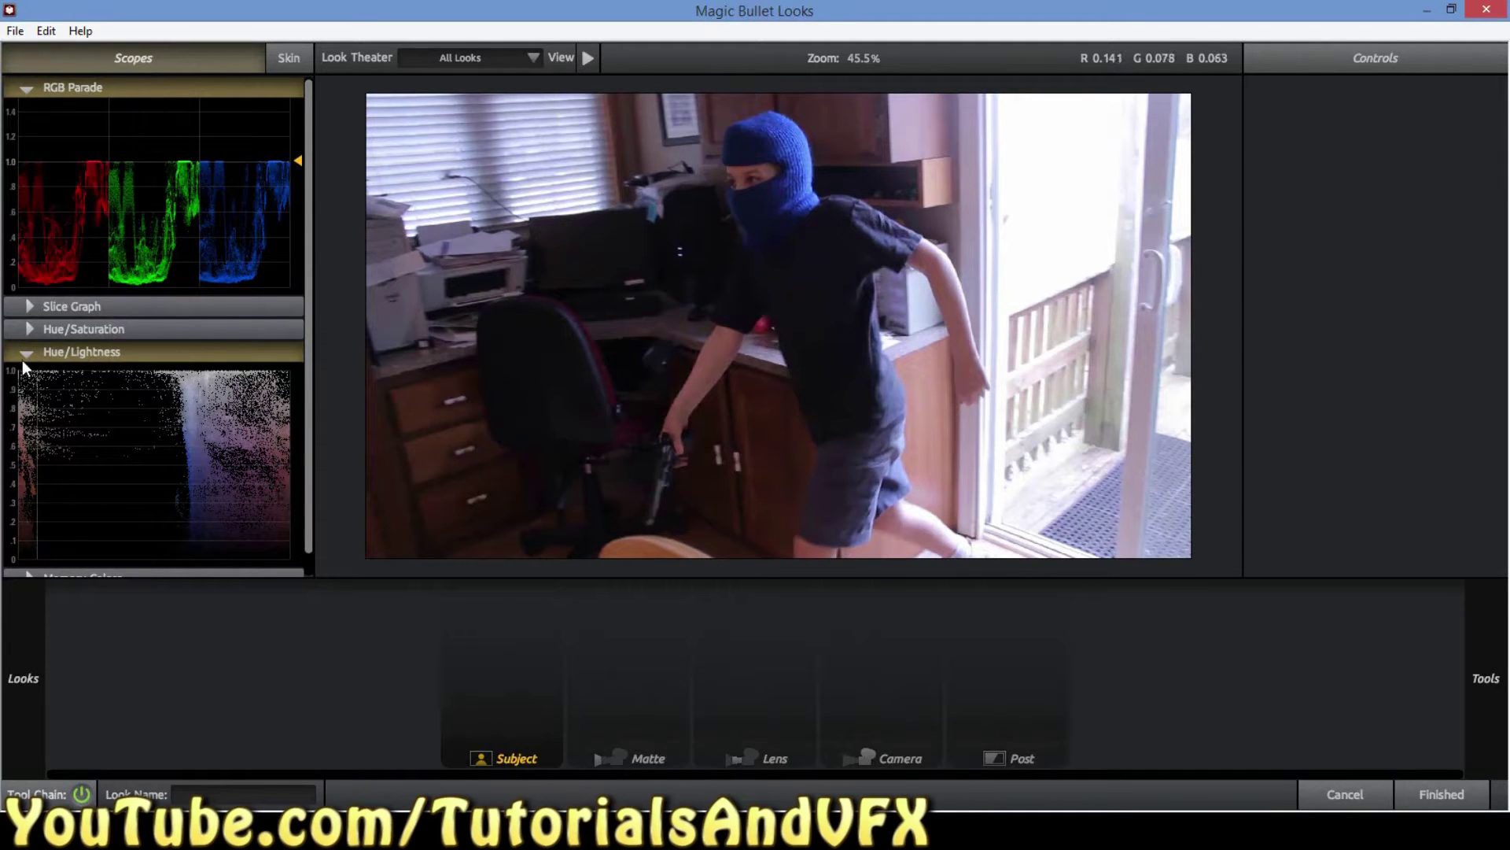
Examine the Hue/Saturation, Slice Graph and Memory Colors scopes of the frame, collapsing each one again
scroll(310, 437, down, 1)
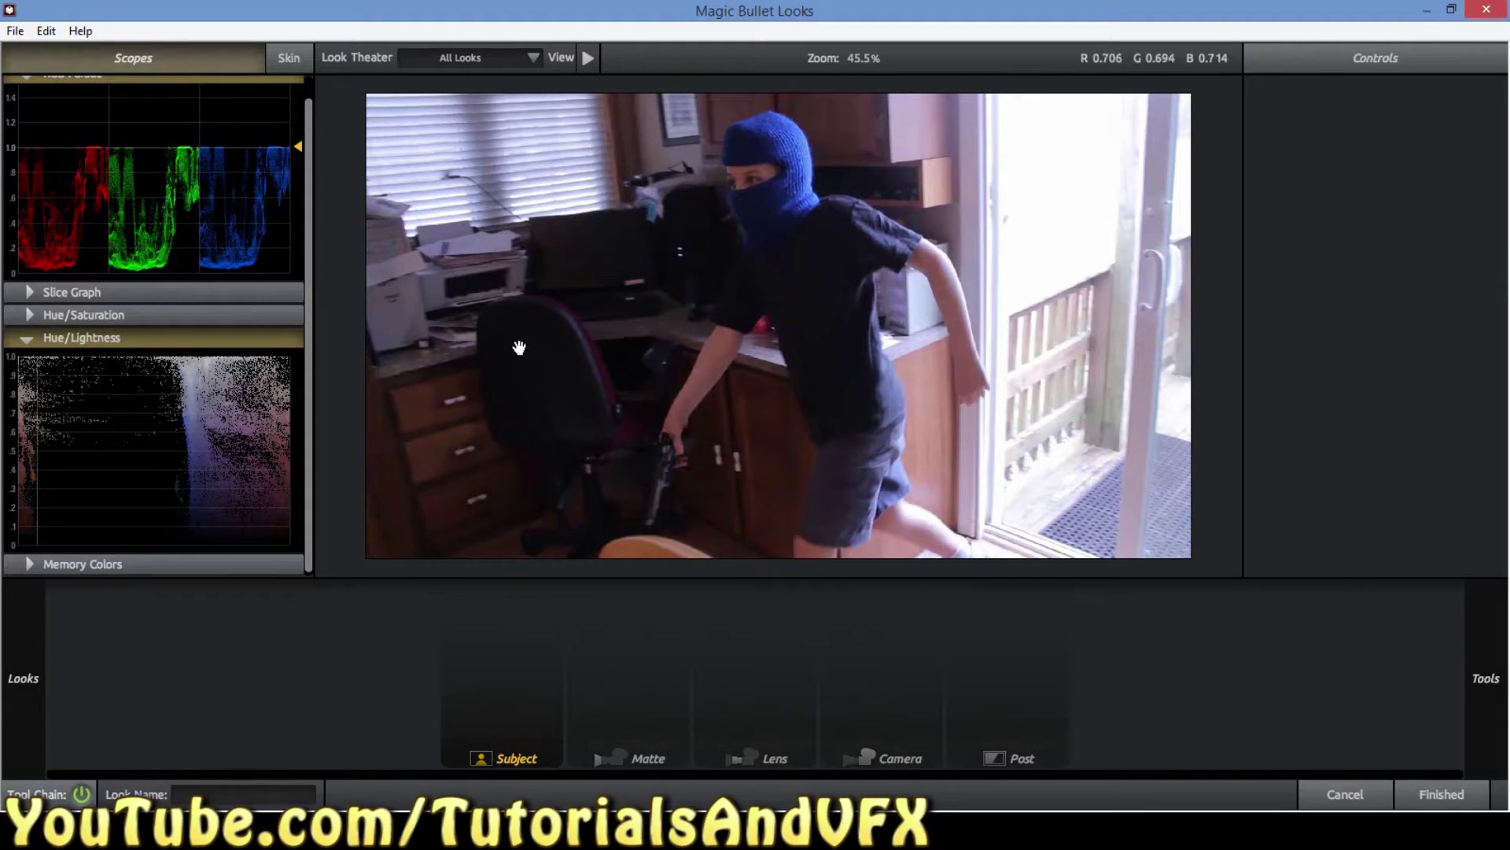
click(32, 317)
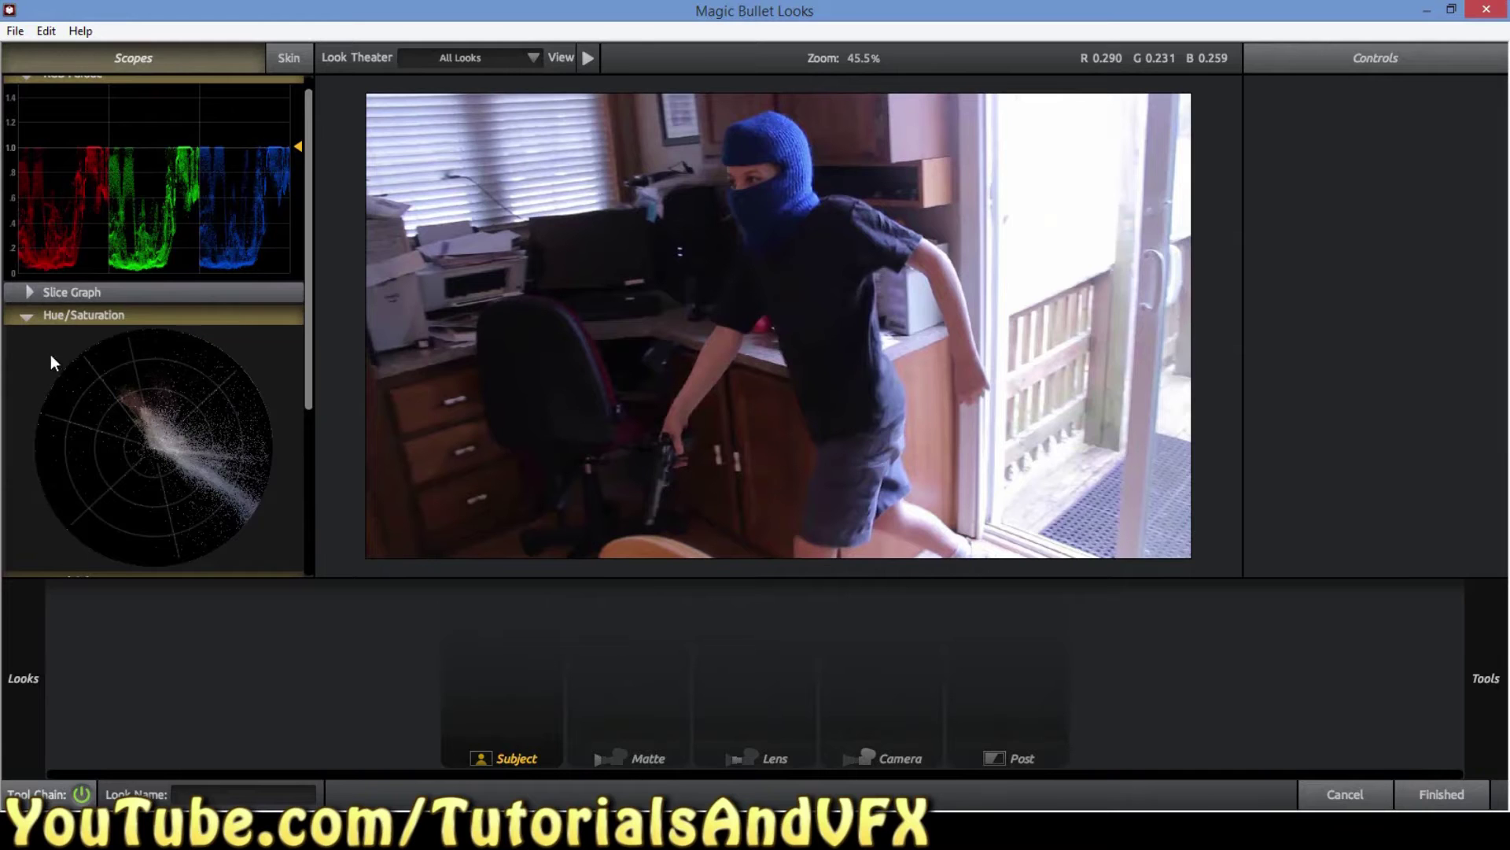
click(30, 318)
click(31, 291)
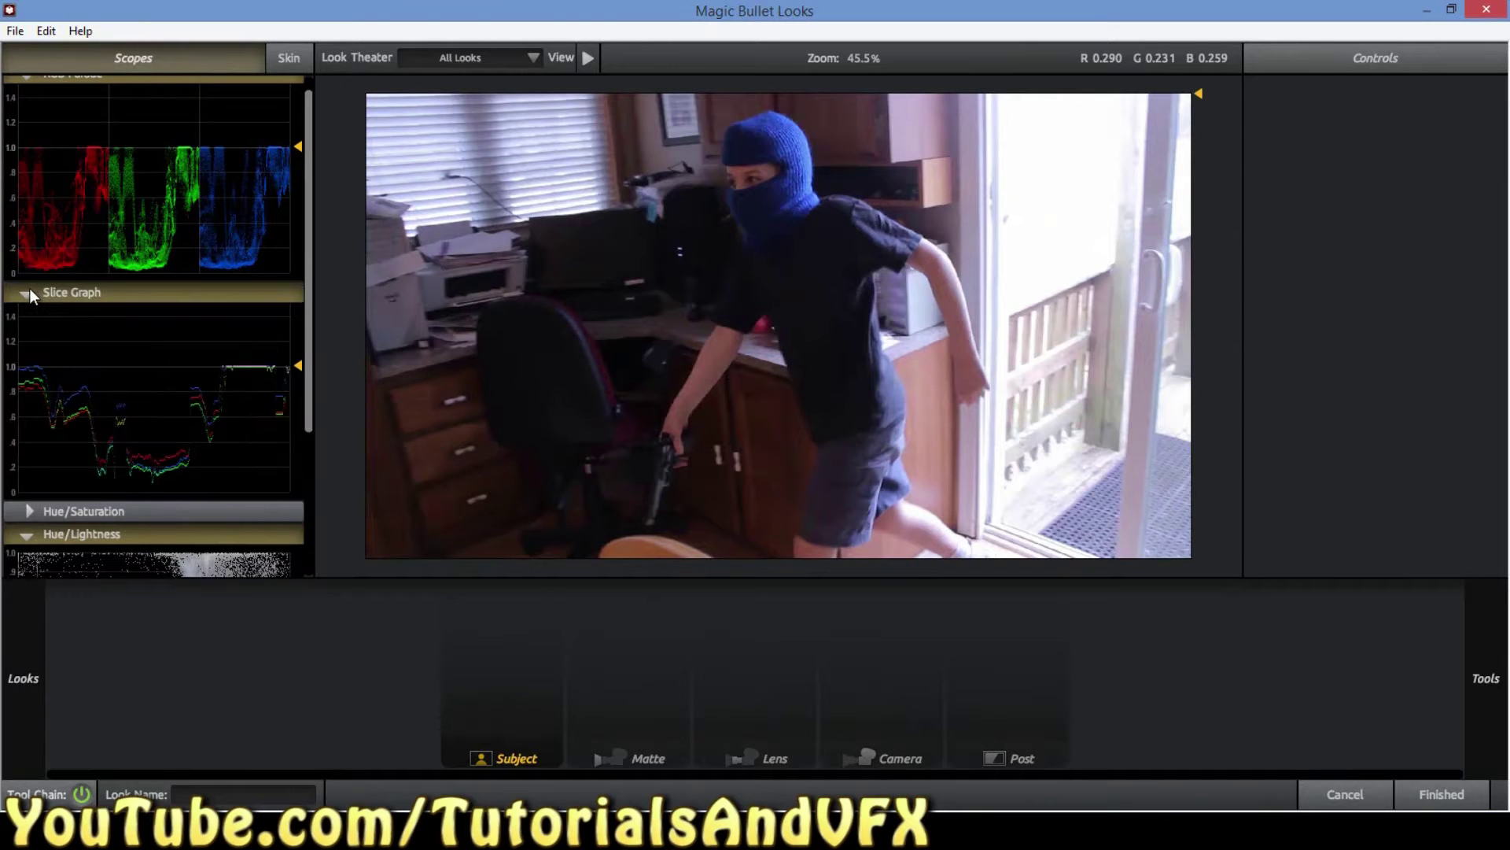
click(30, 293)
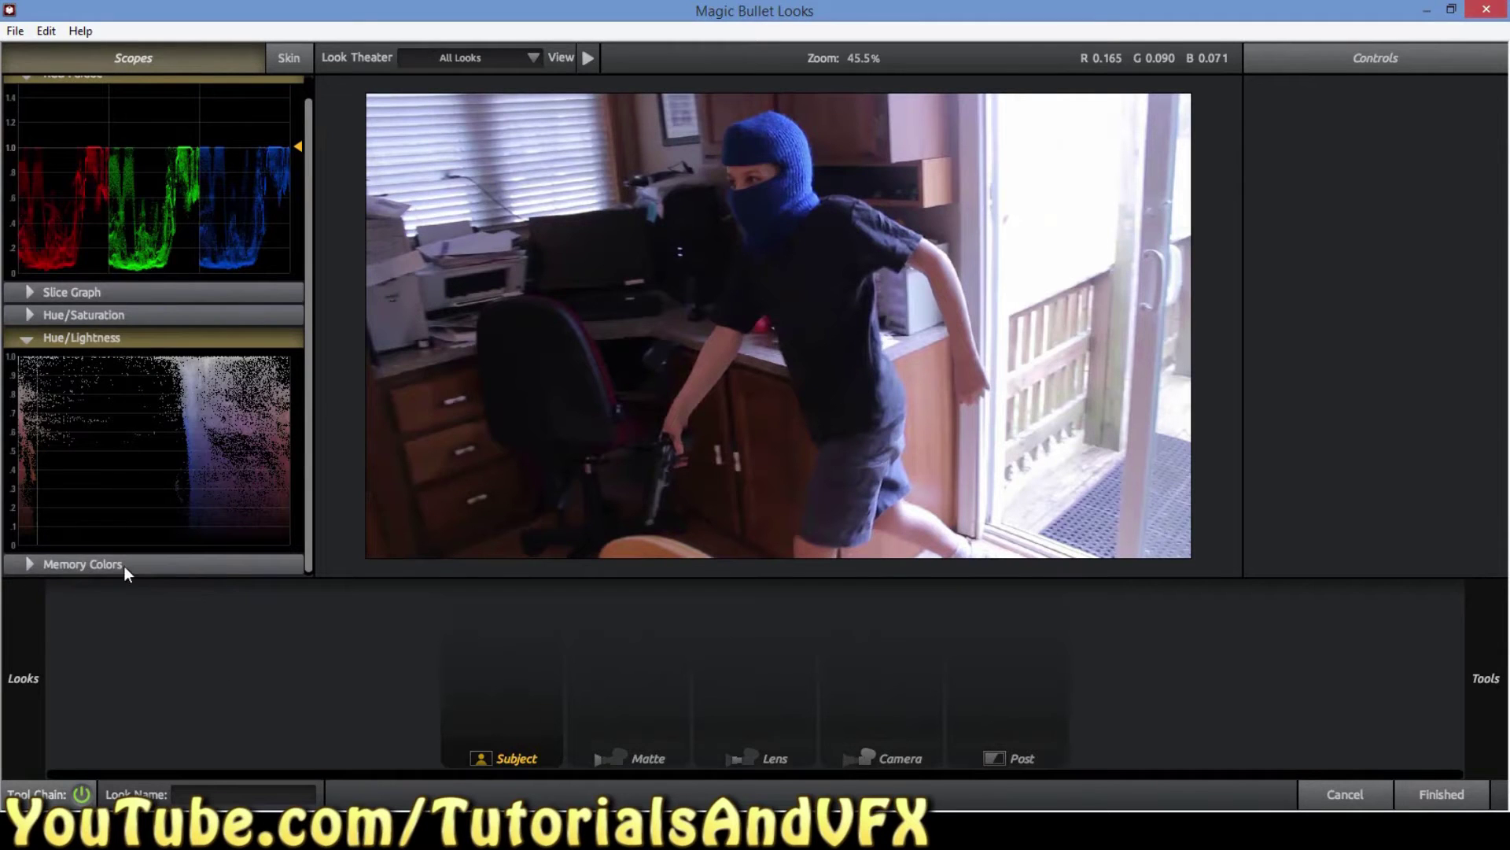
click(27, 564)
drag(310, 399, 293, 522)
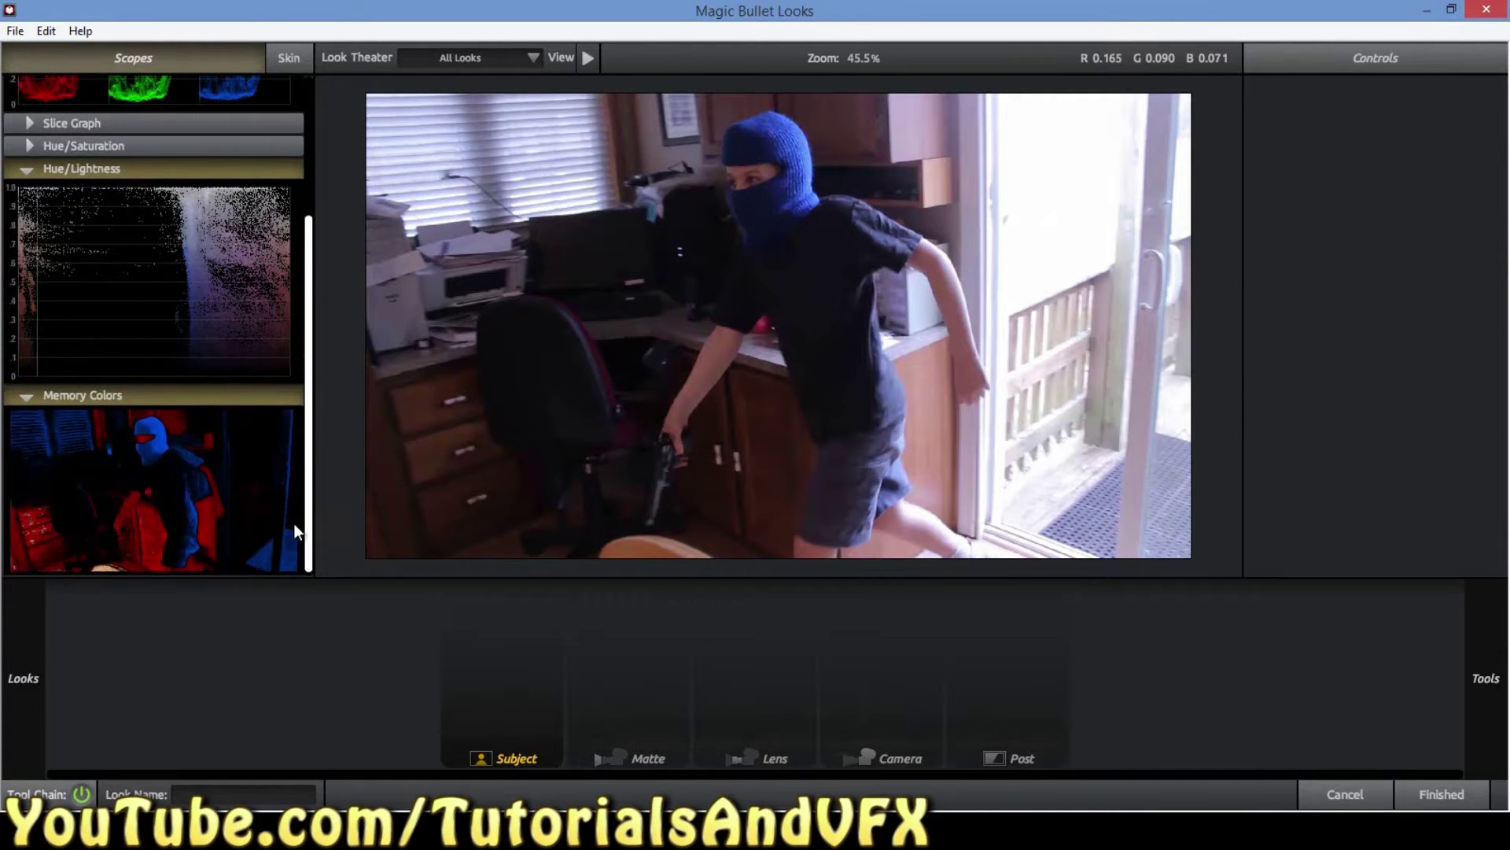
click(22, 400)
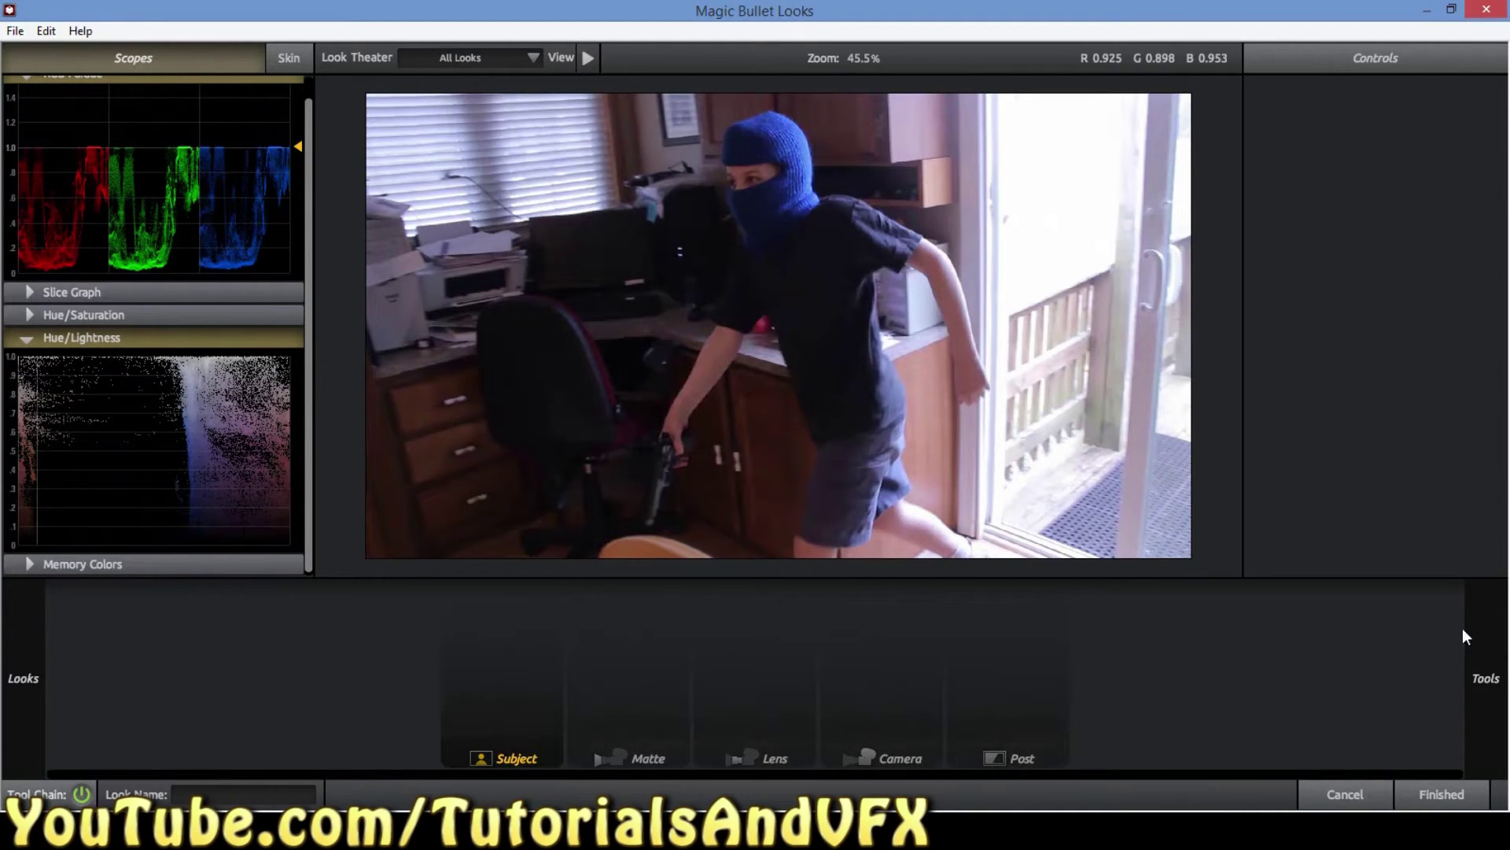
Add an Exposure tool to the Subject stage of the tool chain and set its stops to -0.70
mouse_move(1502, 588)
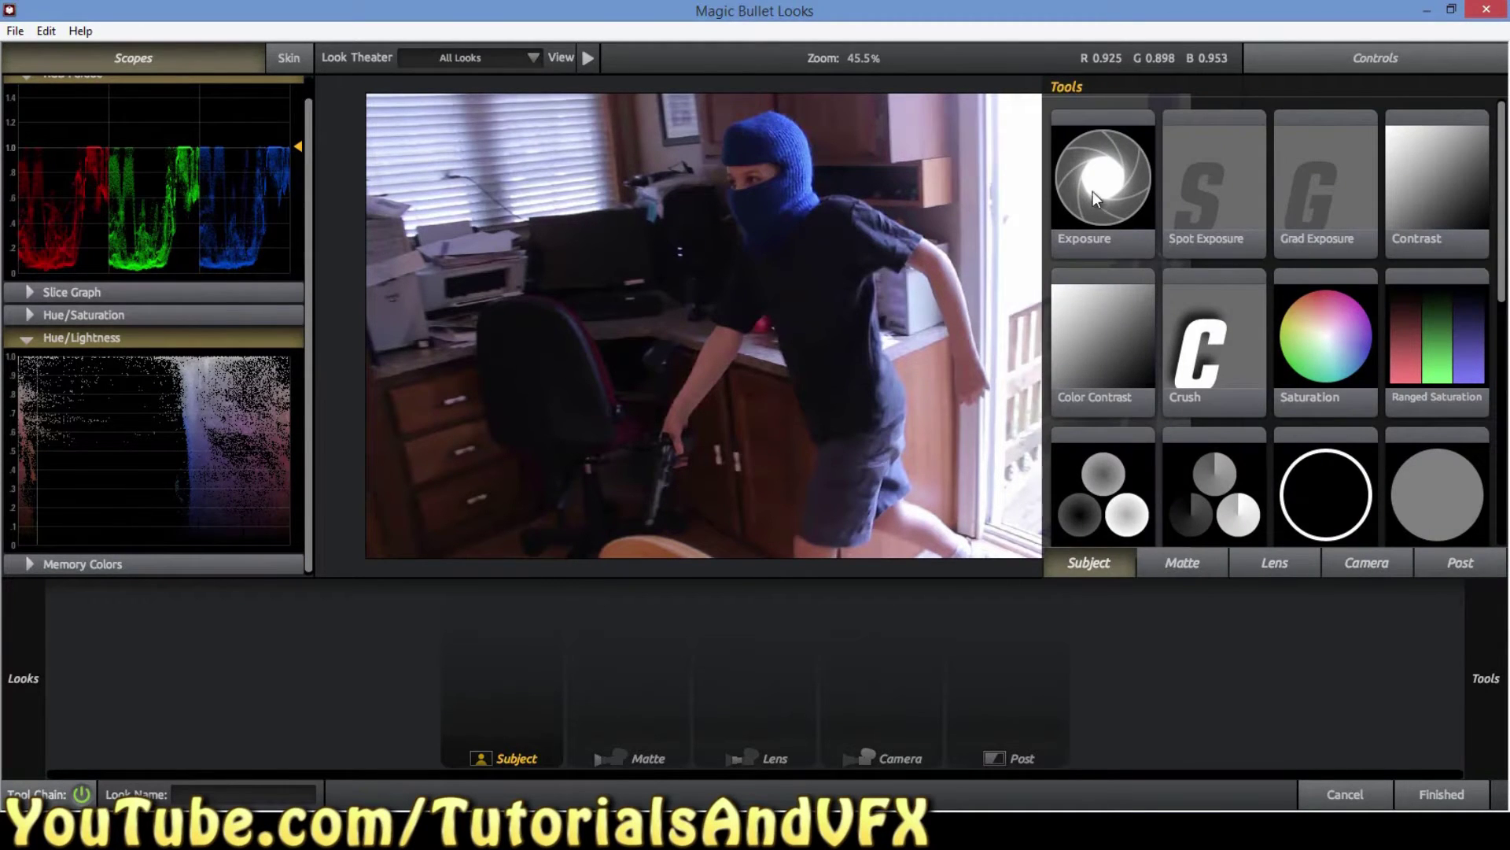
drag(1074, 218, 470, 653)
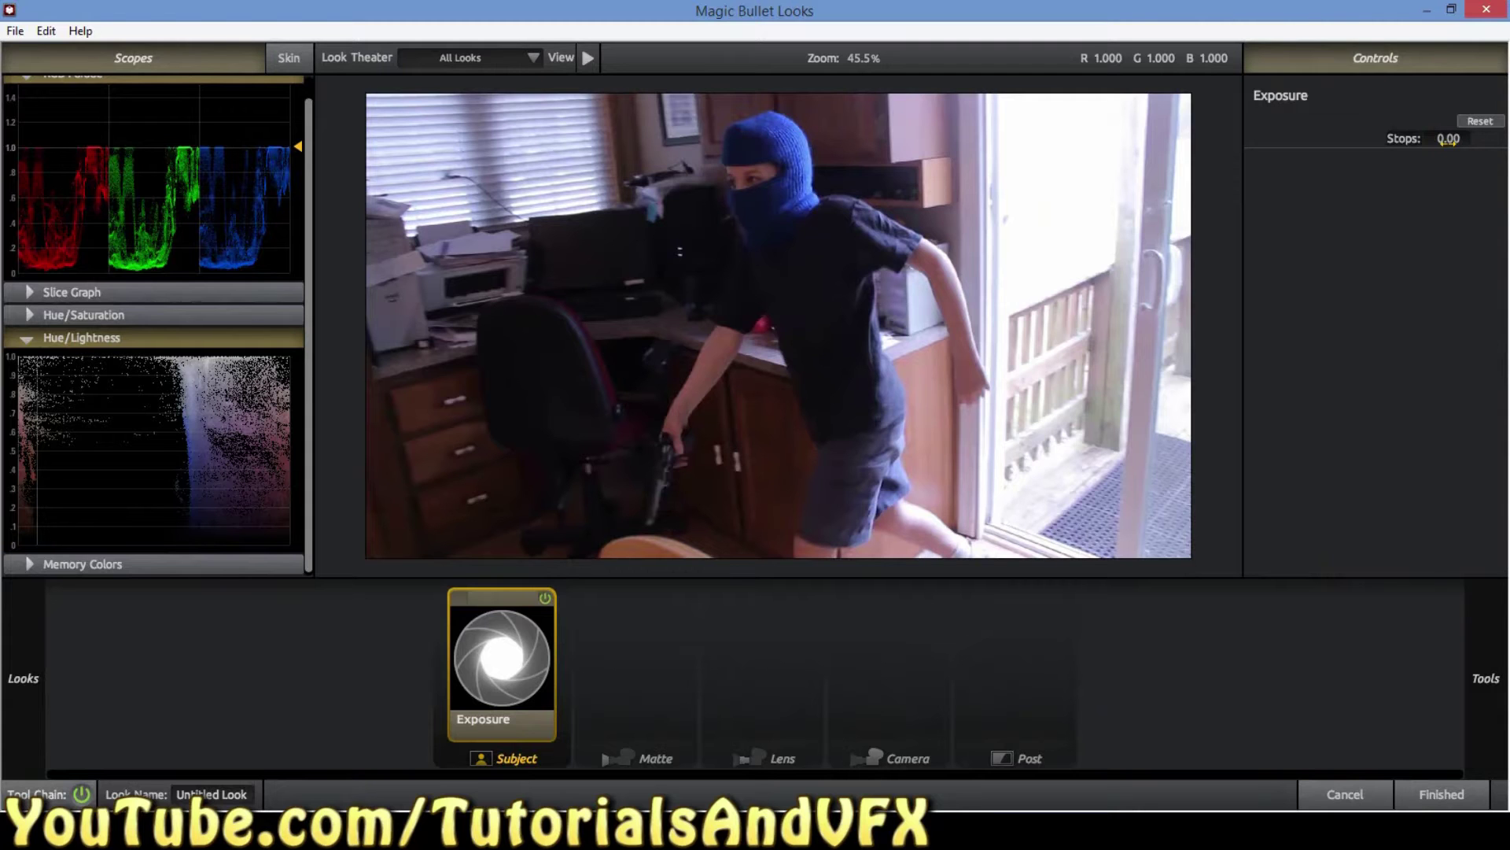
drag(1448, 140, 1446, 140)
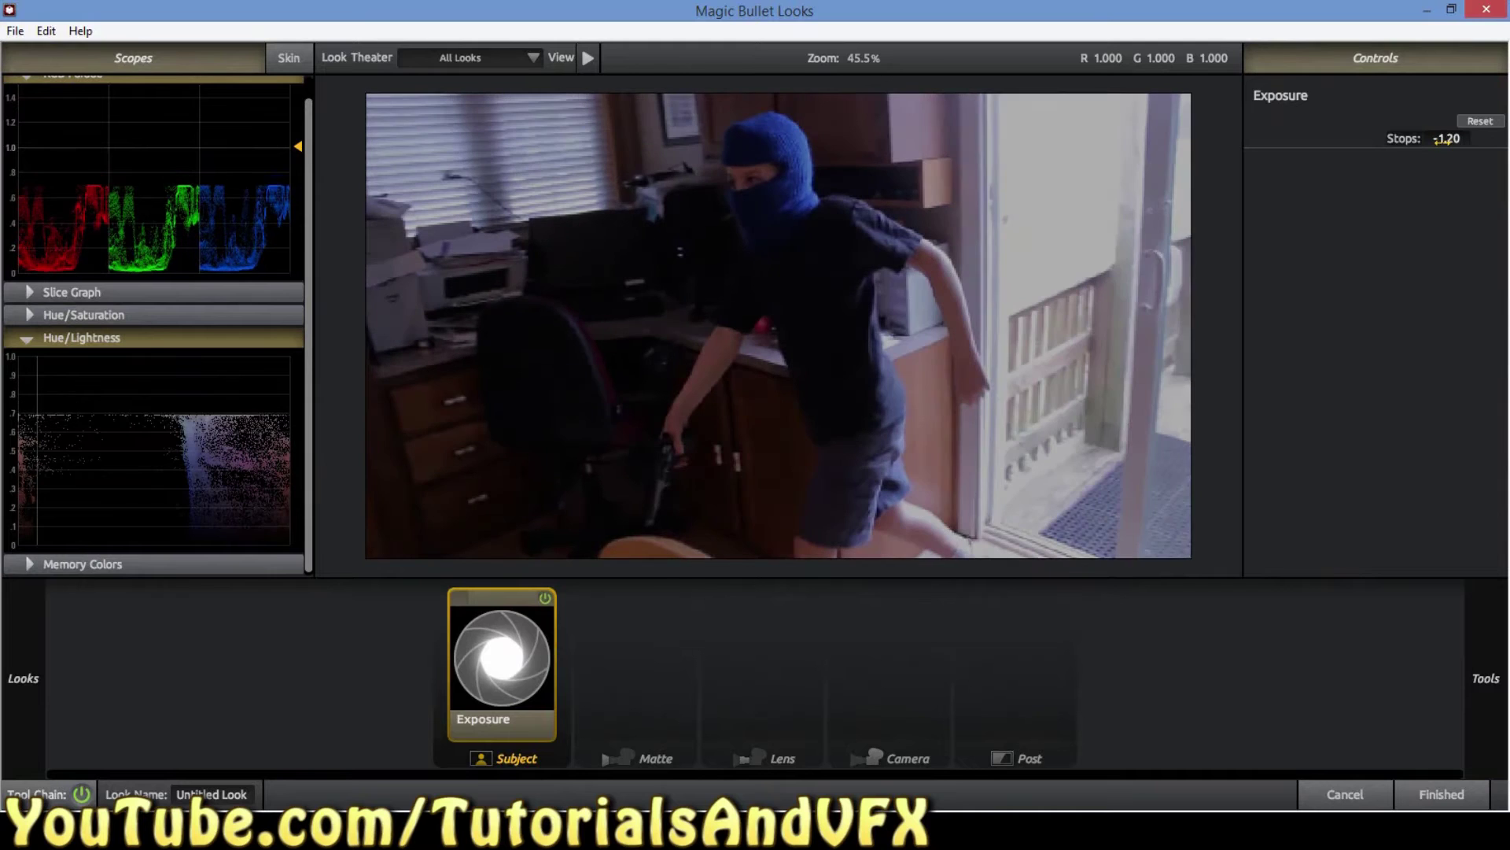
scroll(1440, 138, up, 3)
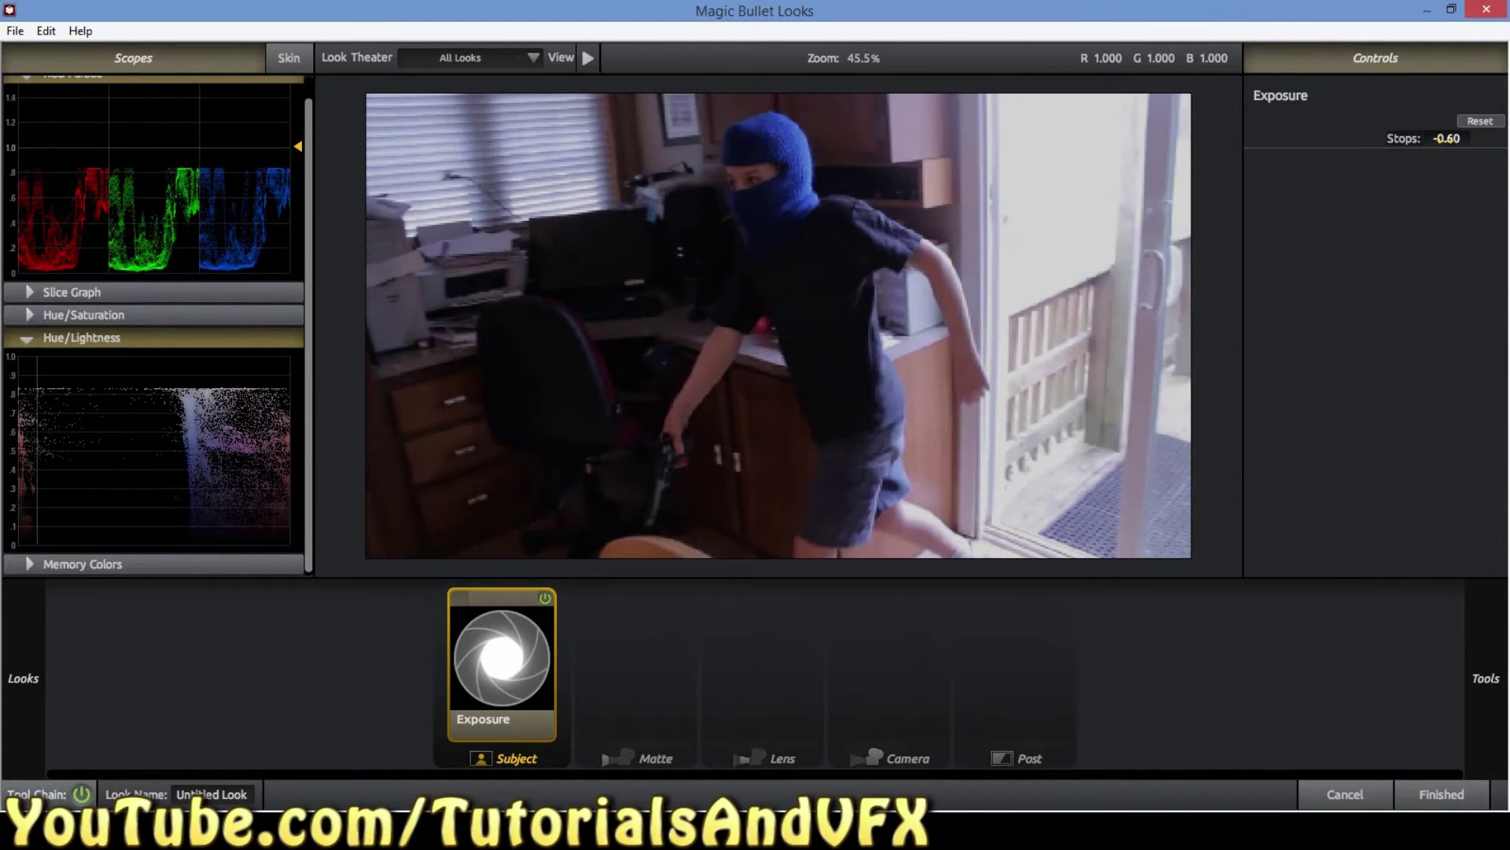
scroll(1446, 138, down, 2)
scroll(1446, 138, up, 1)
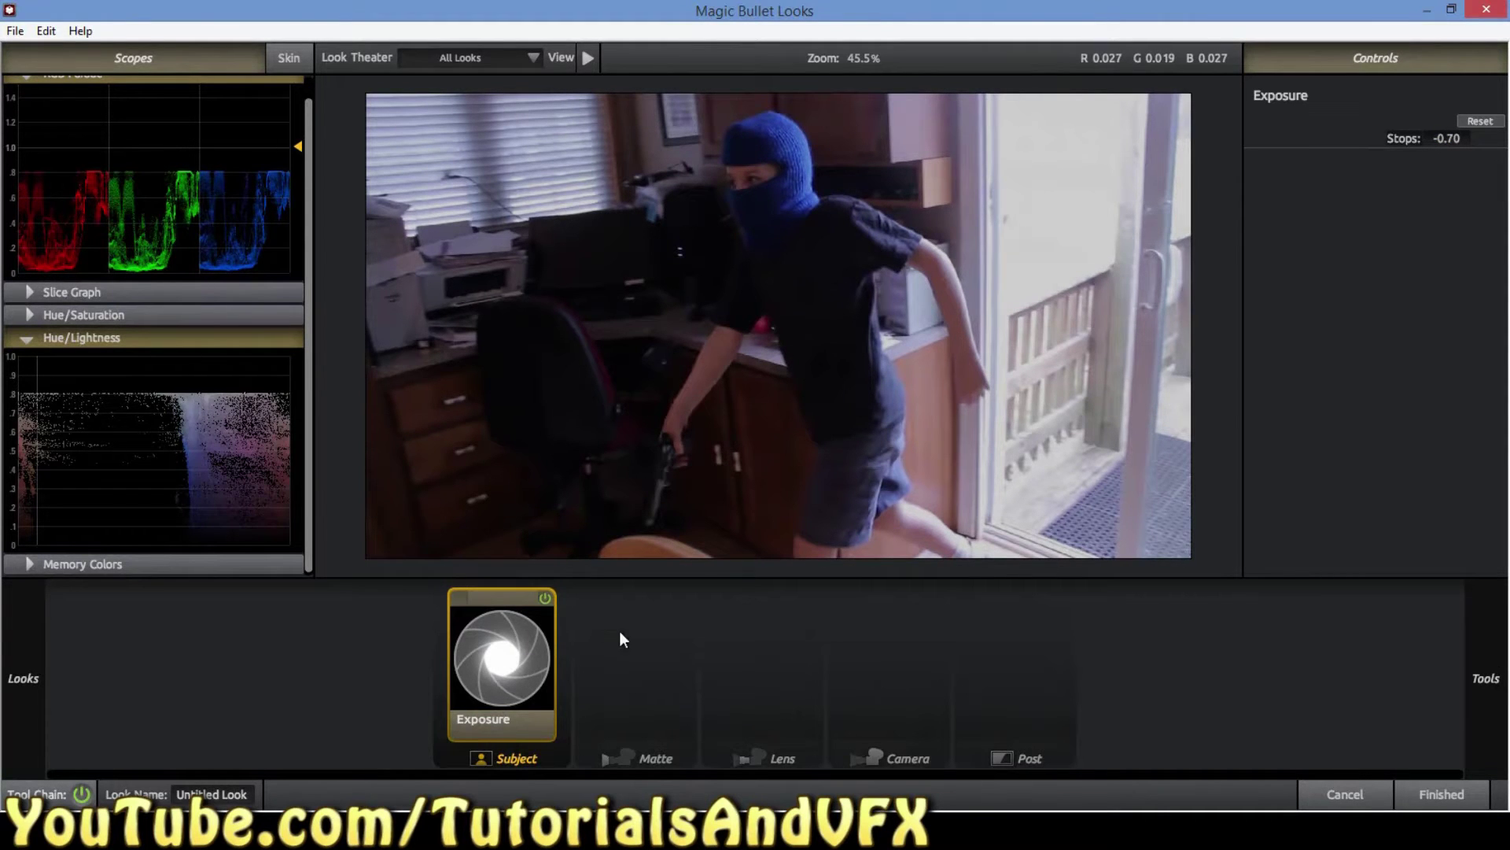
Add a Contrast tool after Exposure in the Subject stage and set its contrast to +0.220
mouse_move(1484, 659)
mouse_move(1504, 307)
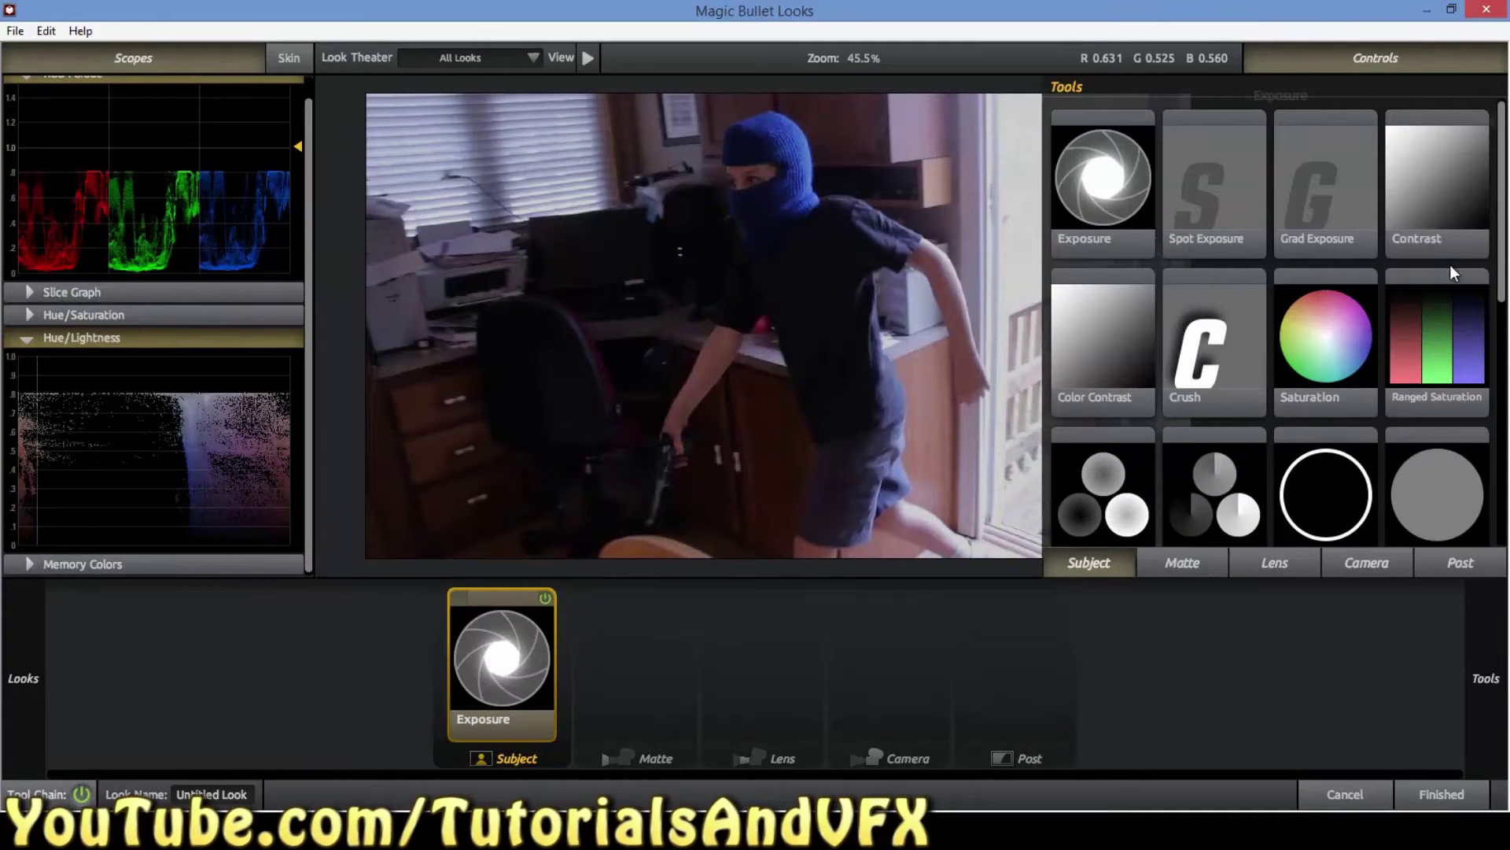
drag(1450, 208, 570, 617)
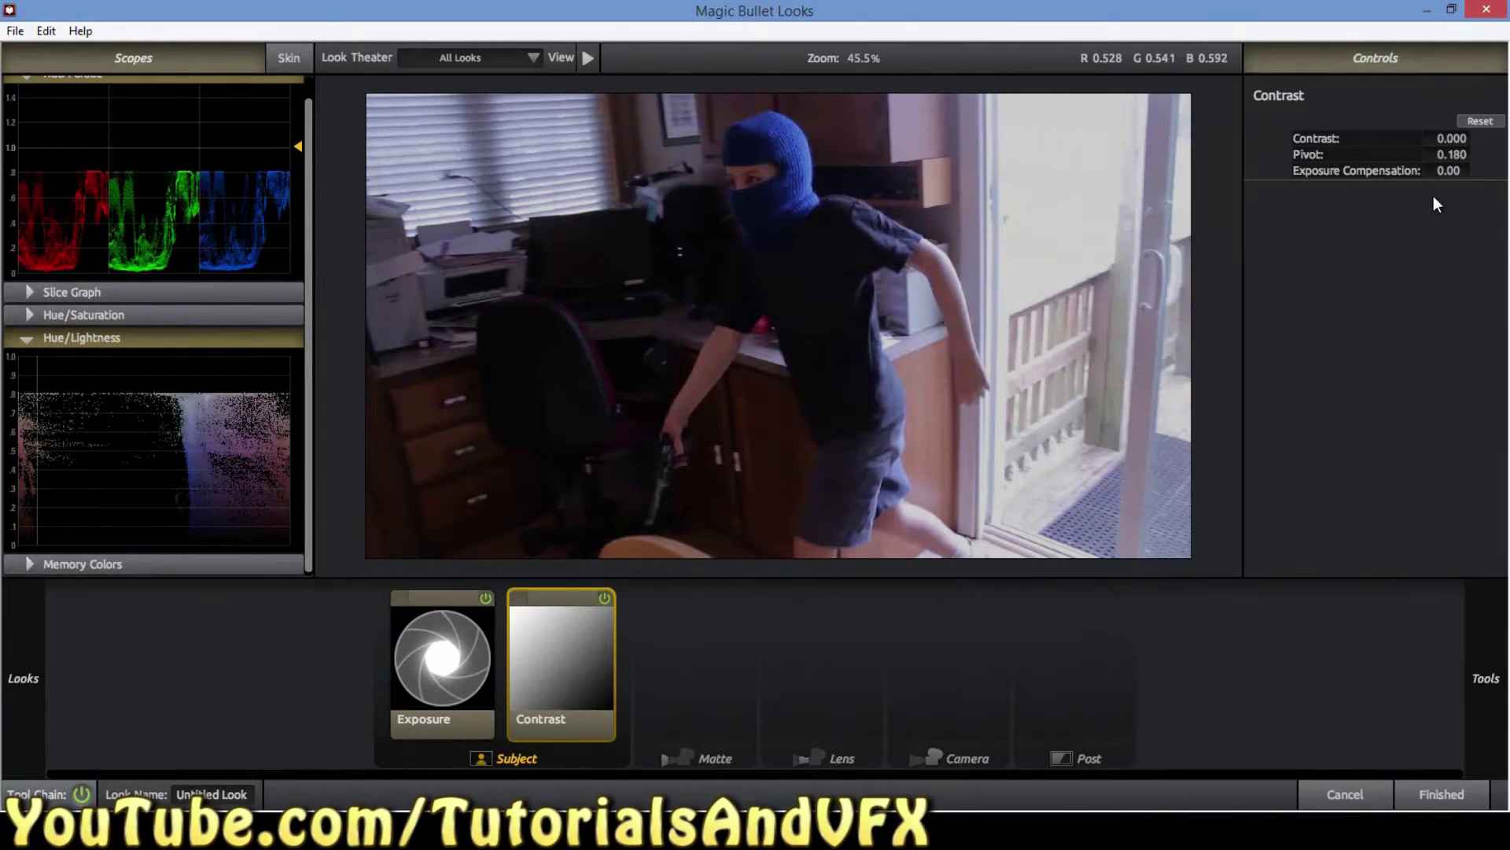
drag(1451, 137, 1461, 138)
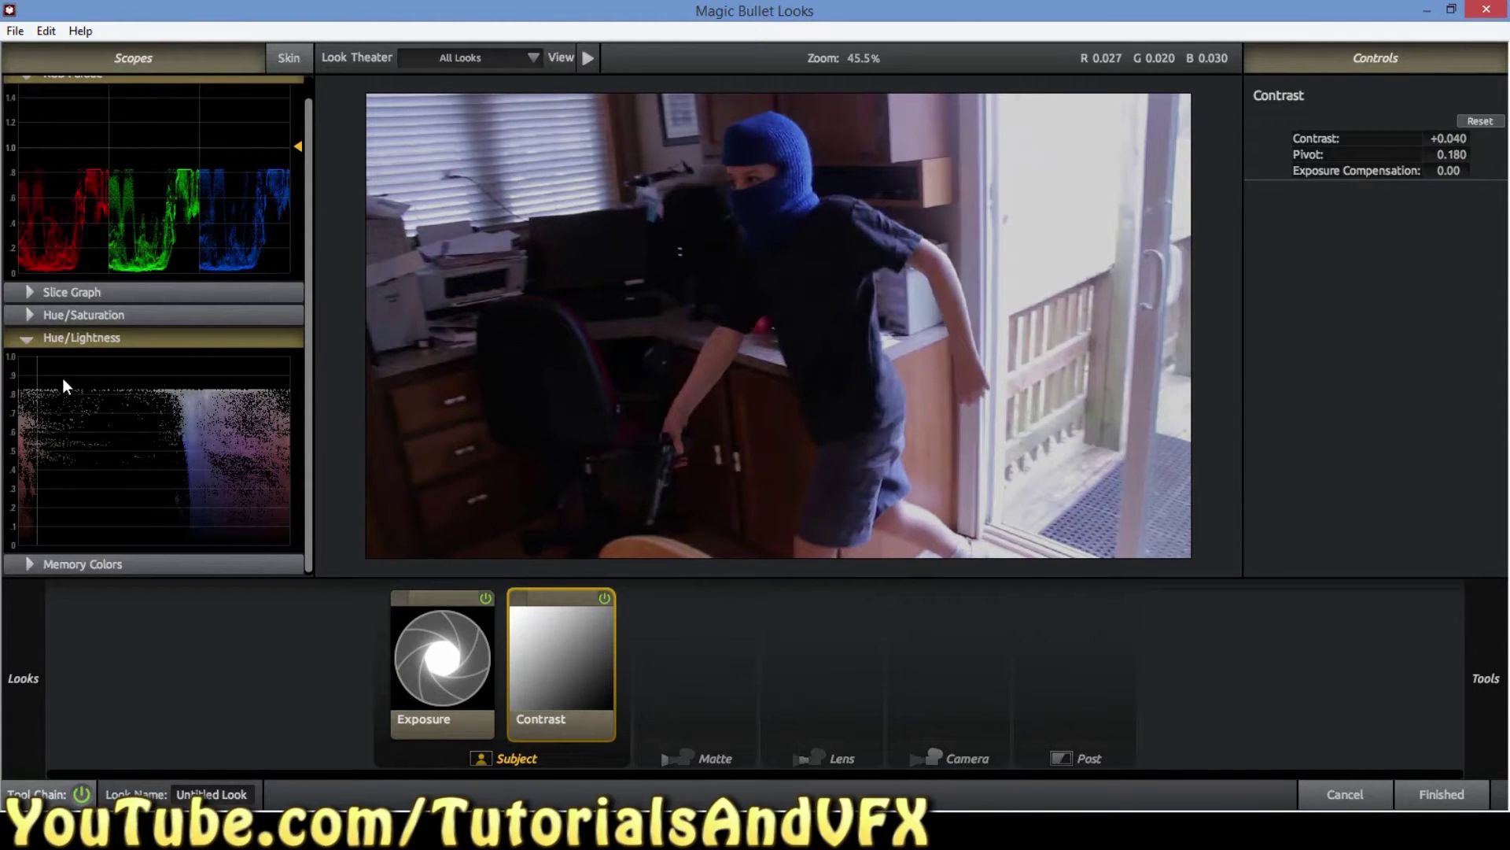
drag(1428, 137, 1468, 140)
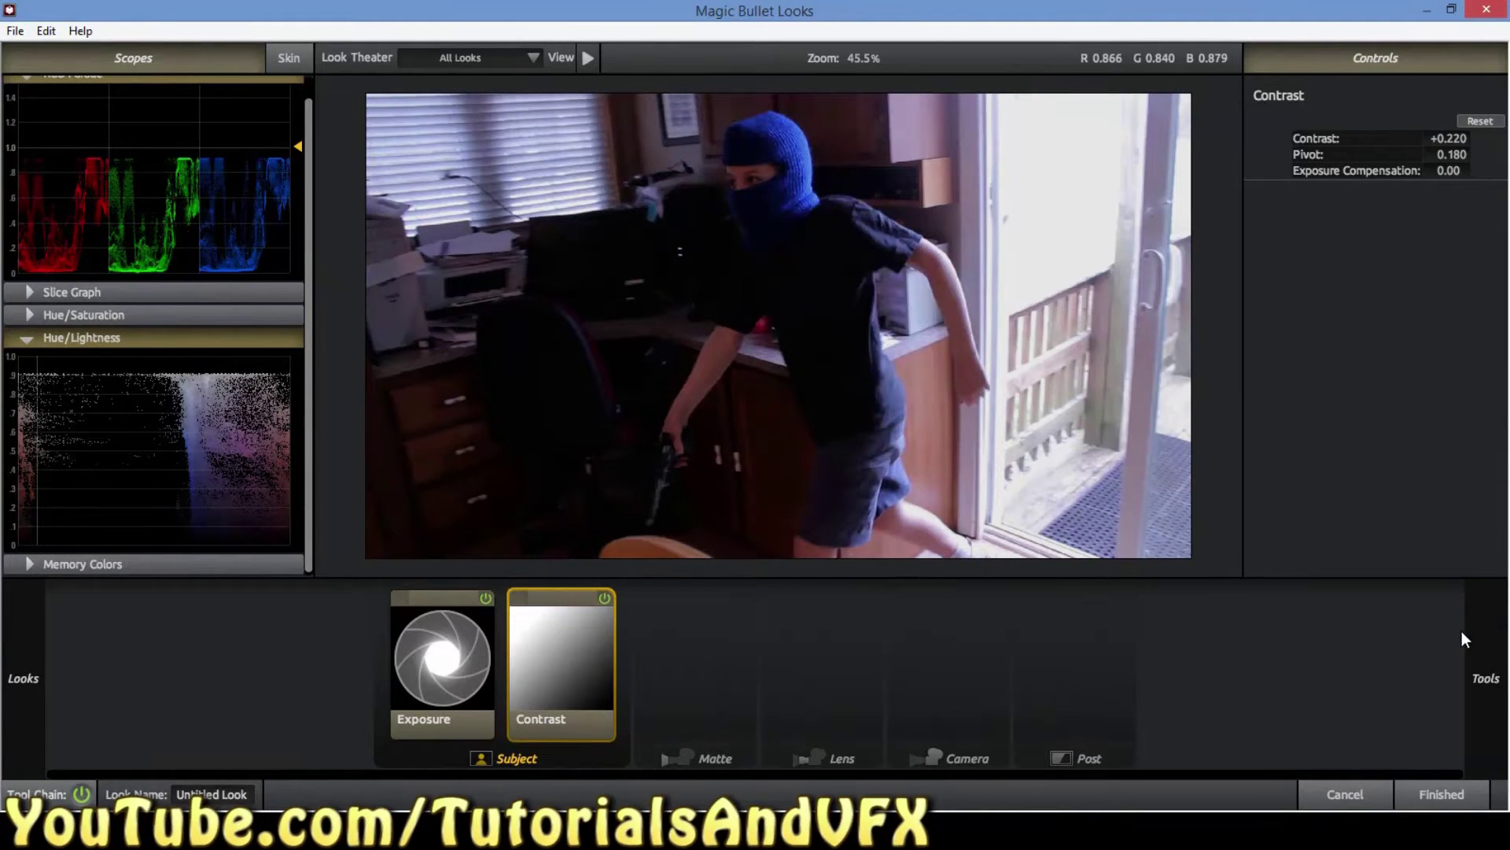
Add a Warm/Cool tool after Contrast in the Subject stage and set its Warm/Cool value to -0.830
mouse_move(1476, 602)
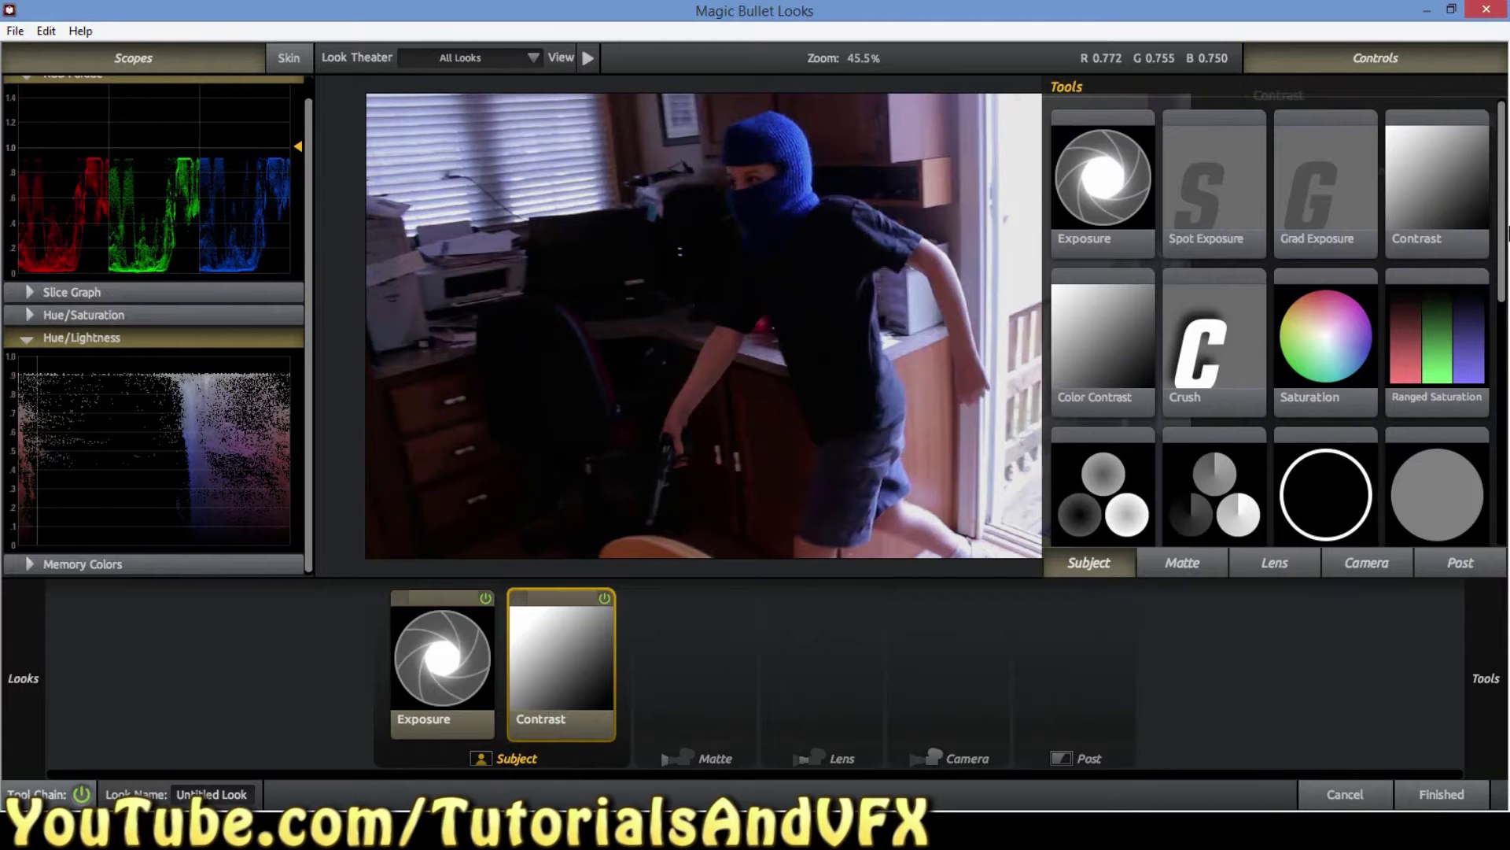
scroll(1506, 233, down, 1)
drag(1400, 381, 635, 621)
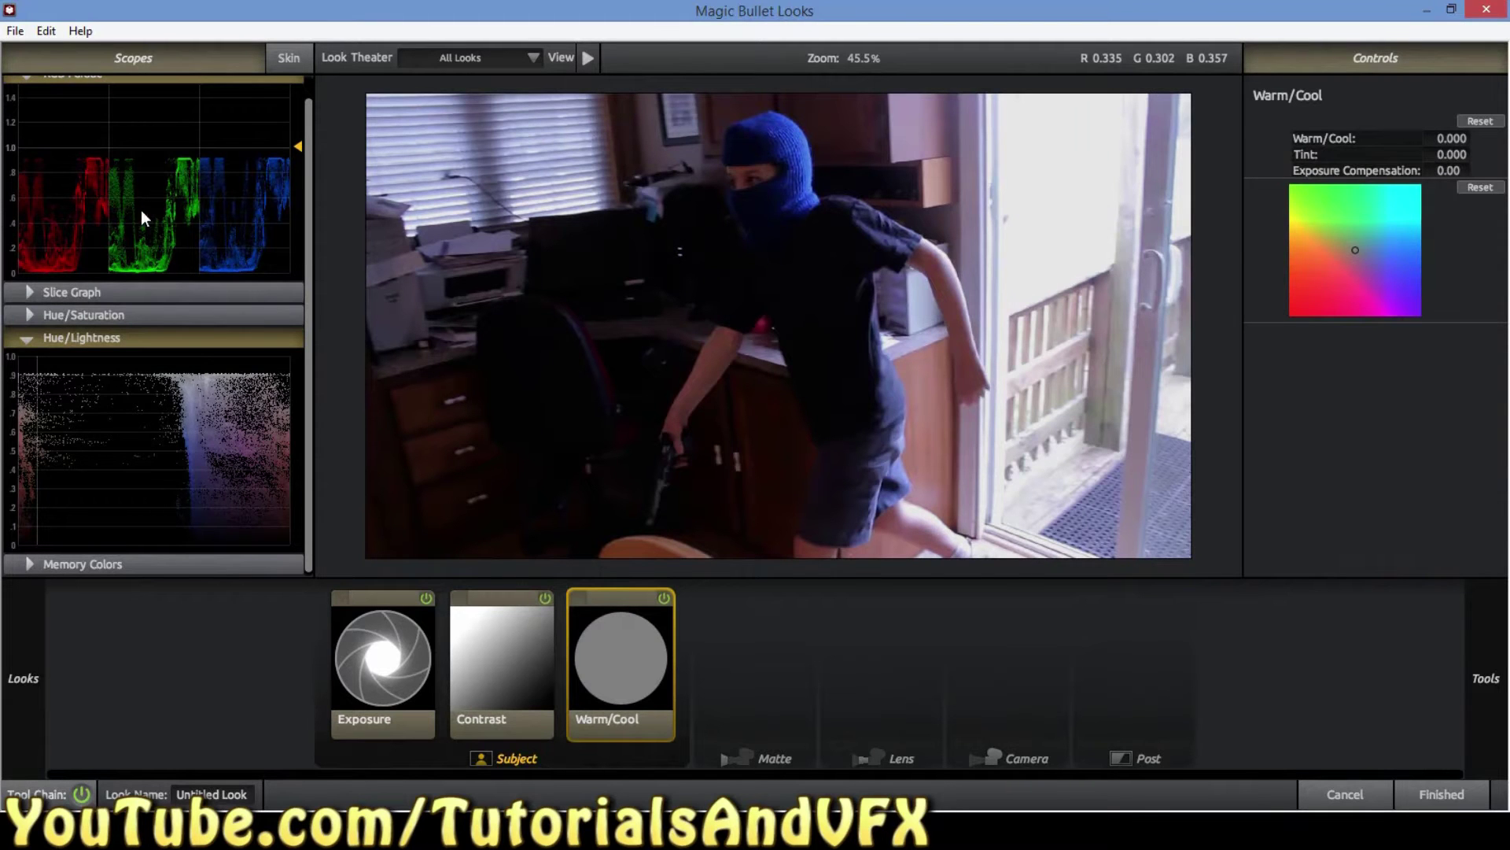
drag(1454, 140, 1401, 140)
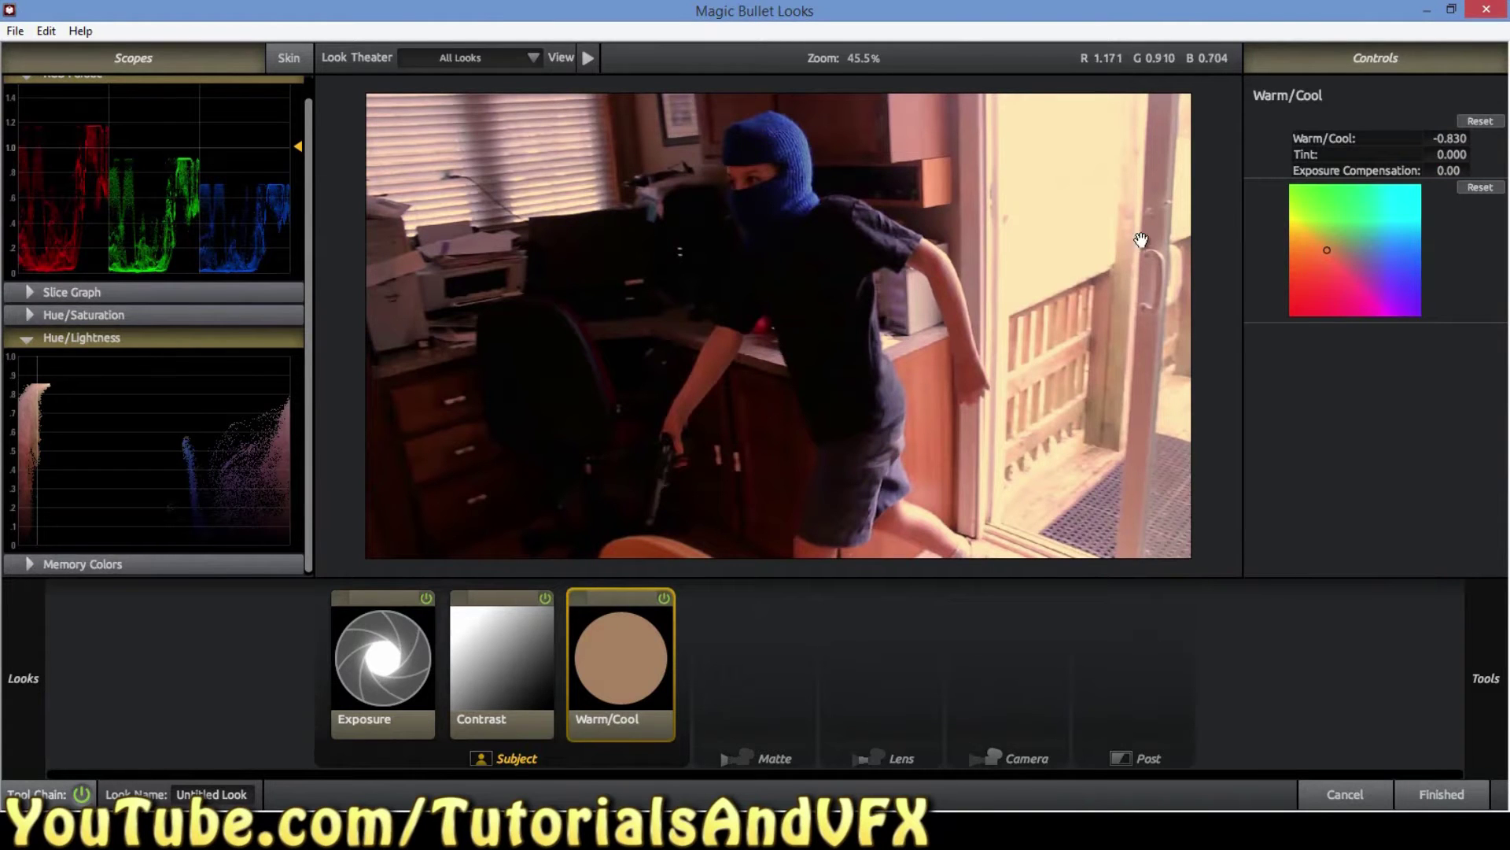
Replace the Warm/Cool tool in the Subject stage with a Colorista 3-Way tool
drag(1454, 138, 1503, 143)
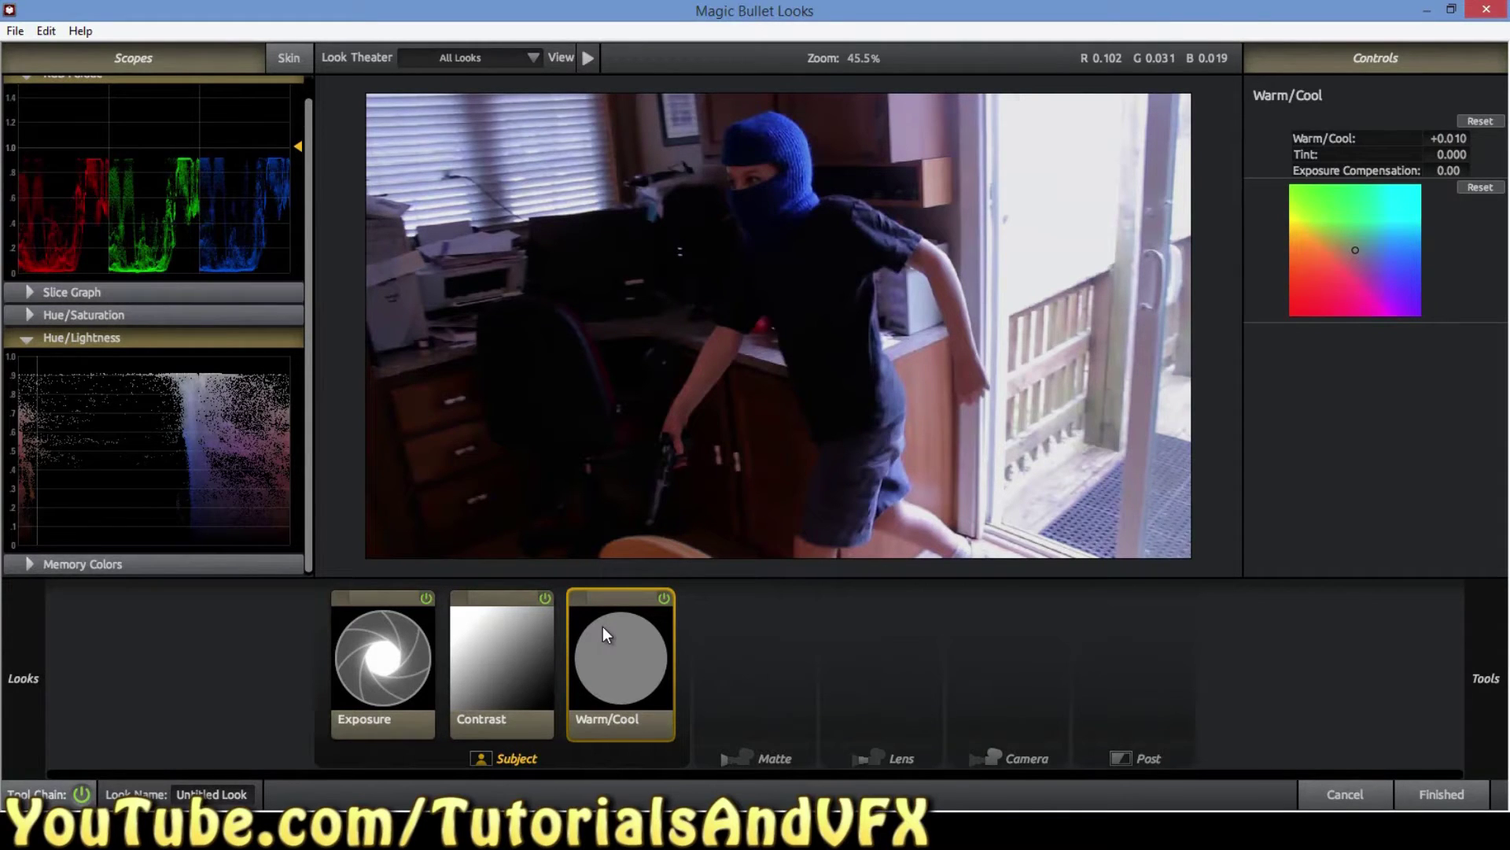
drag(603, 626, 512, 404)
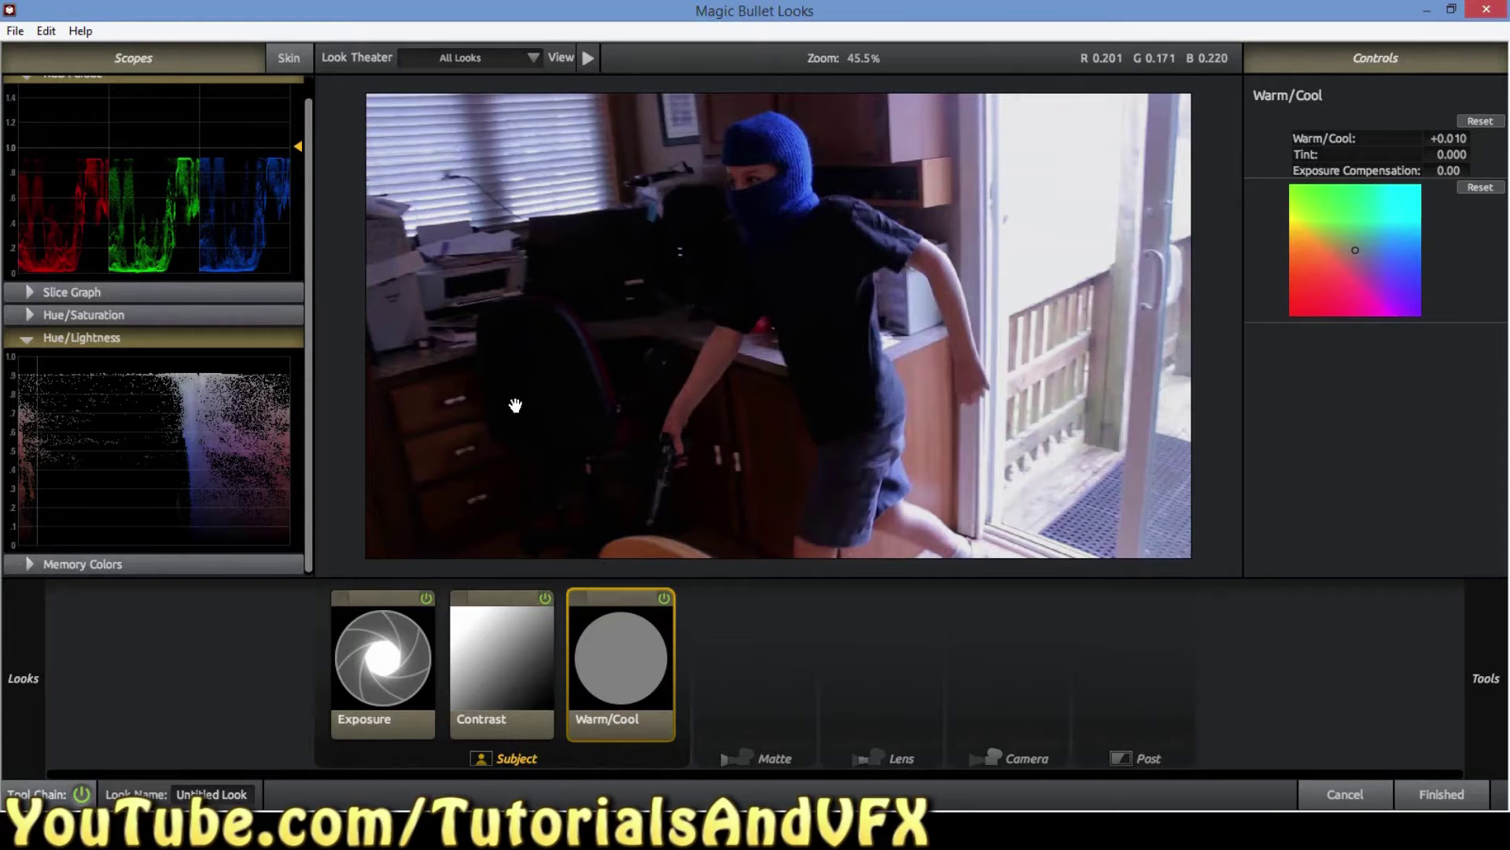
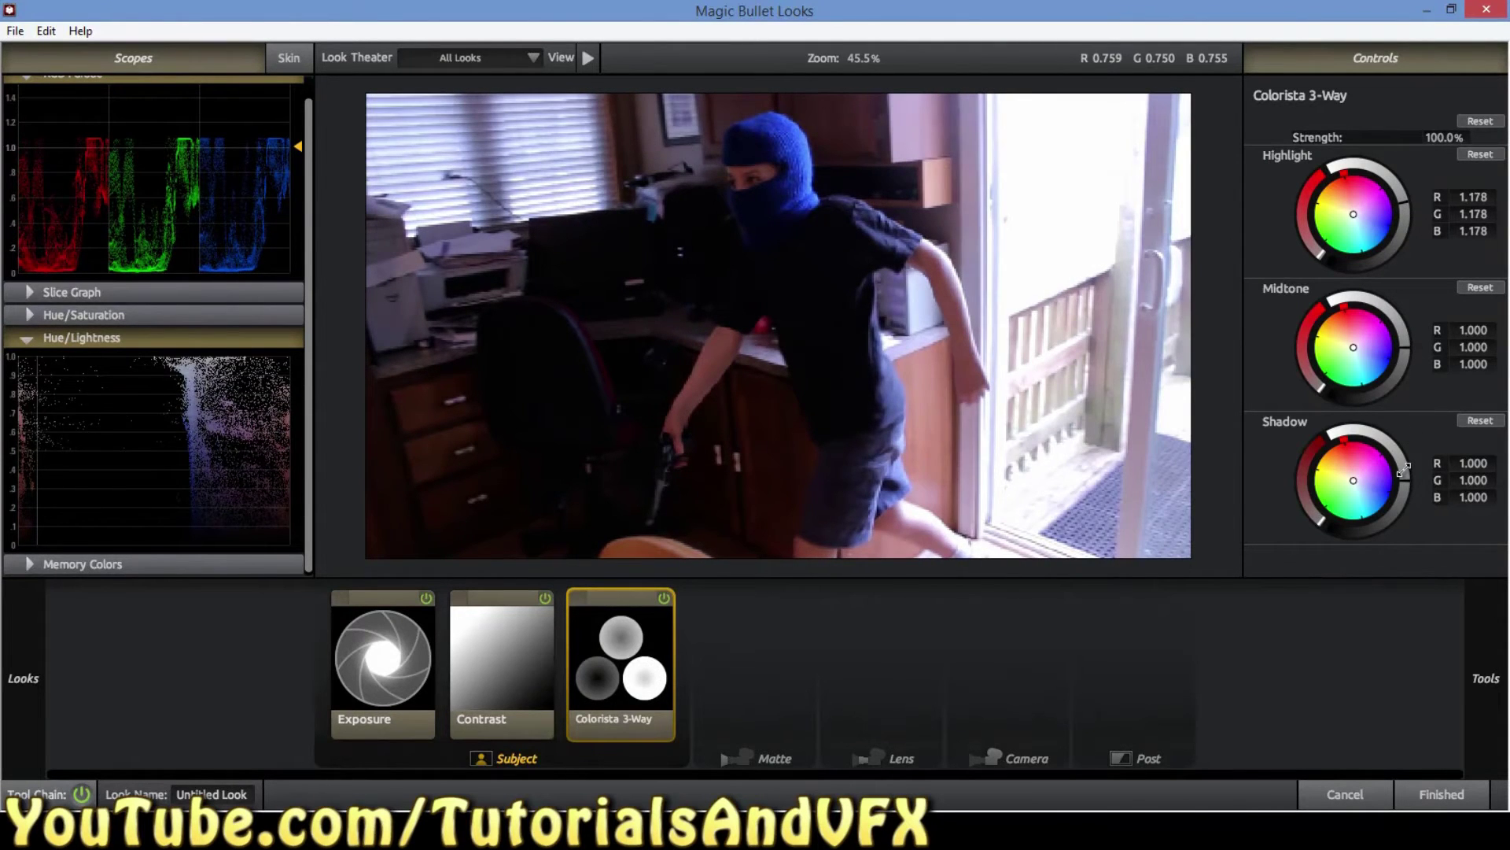
Undo the last highlight level change and try out a lower shadow level, undoing that too
key(ctrl+z)
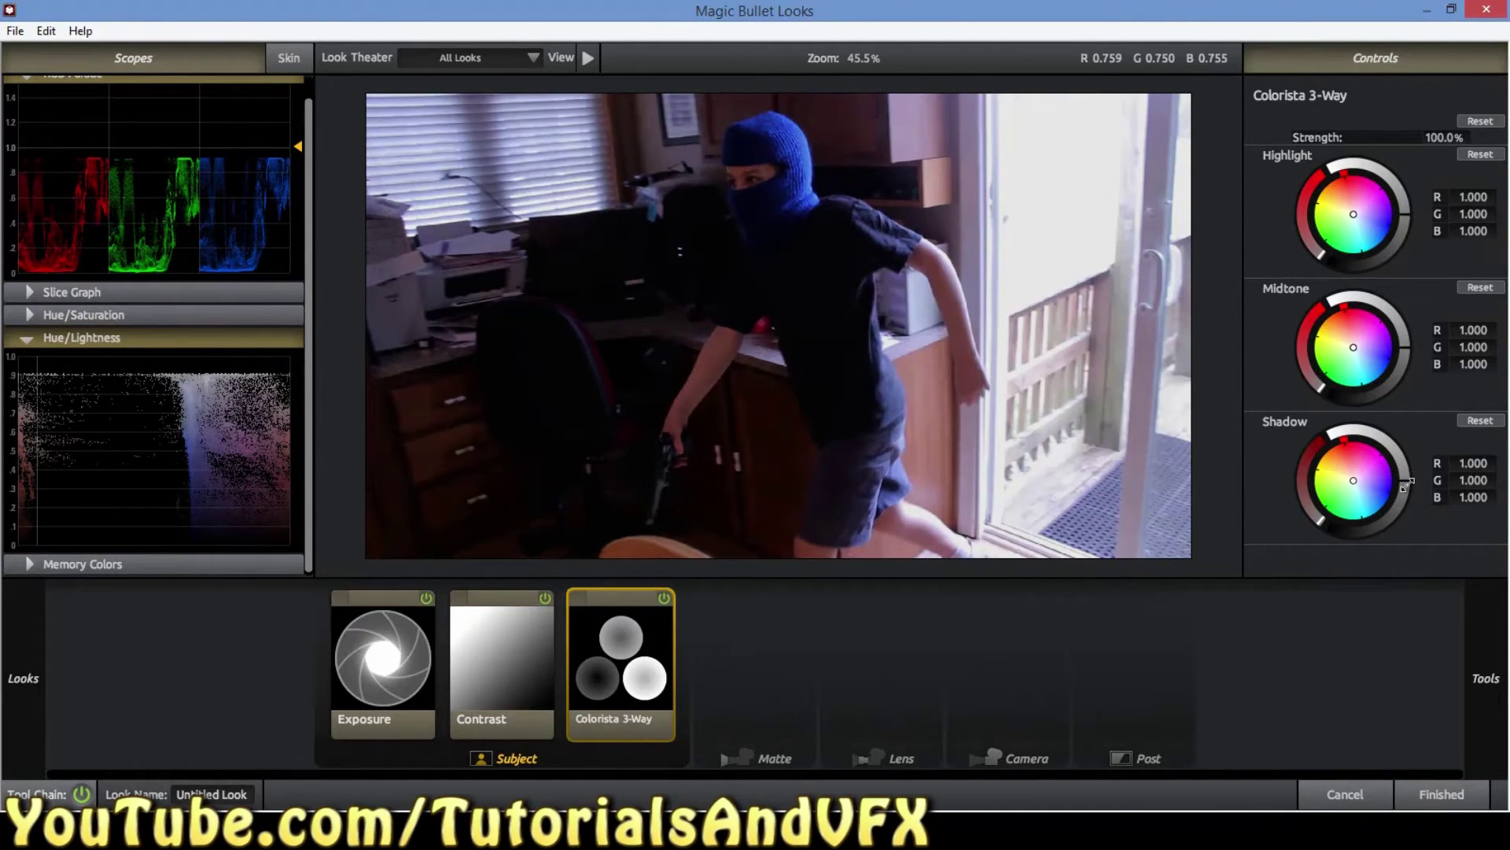
drag(1407, 479, 1408, 507)
key(ctrl+z)
Raise the Colorista 3-Way highlight level to 1.089 for red, green and blue
mouse_move(1403, 213)
mouse_down()
mouse_move(1410, 196)
mouse_move(1406, 216)
mouse_up()
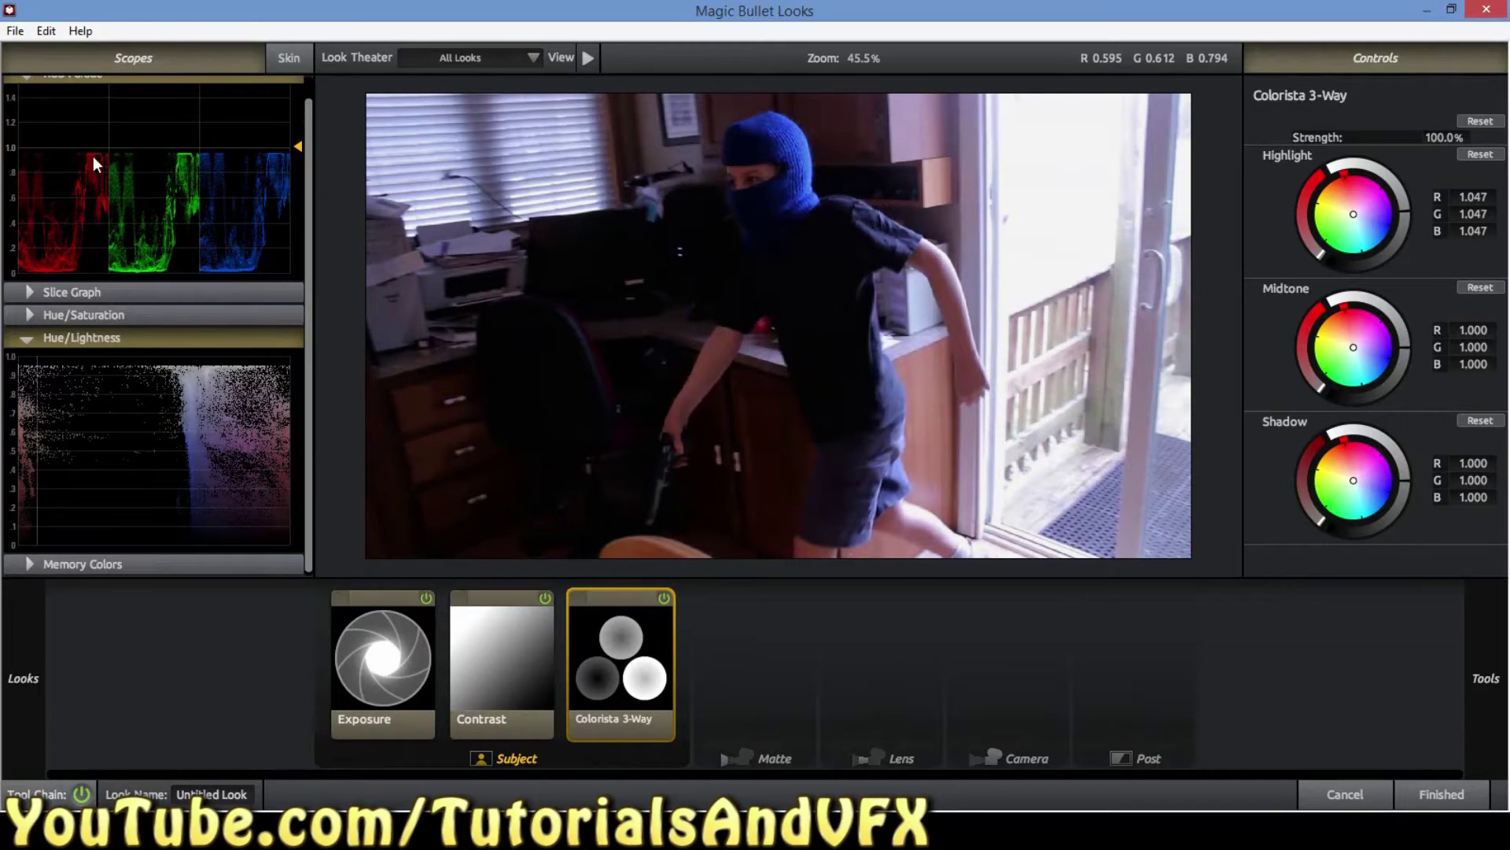
drag(1404, 211, 1410, 205)
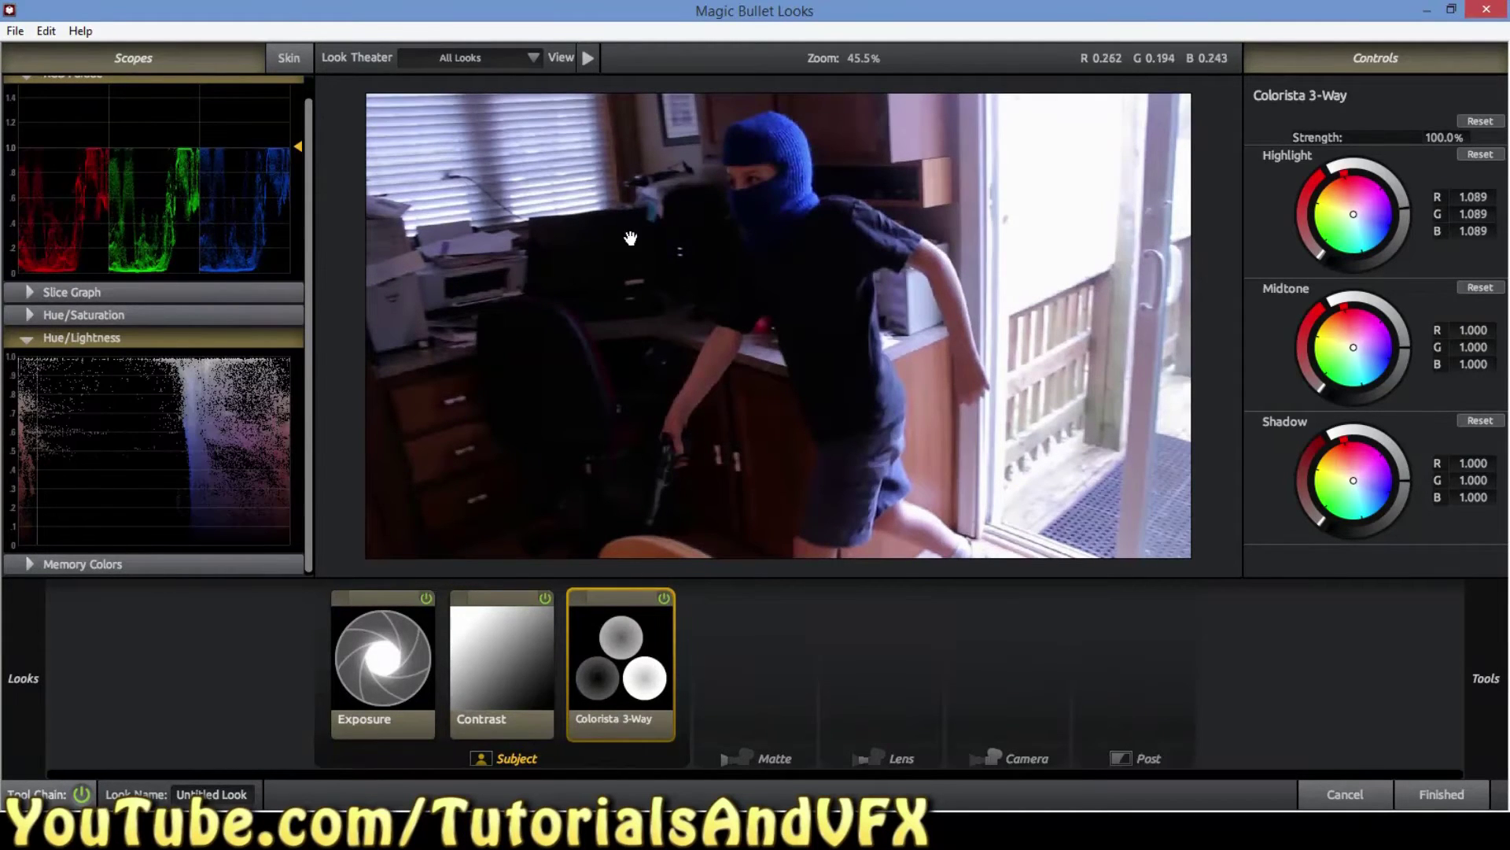
drag(1405, 200, 1386, 97)
key(ctrl+z)
Set the Colorista 3-Way shadow level to 0.983 for red, green and blue, judging the blacks on the RGB Parade scope
drag(1405, 479, 1393, 467)
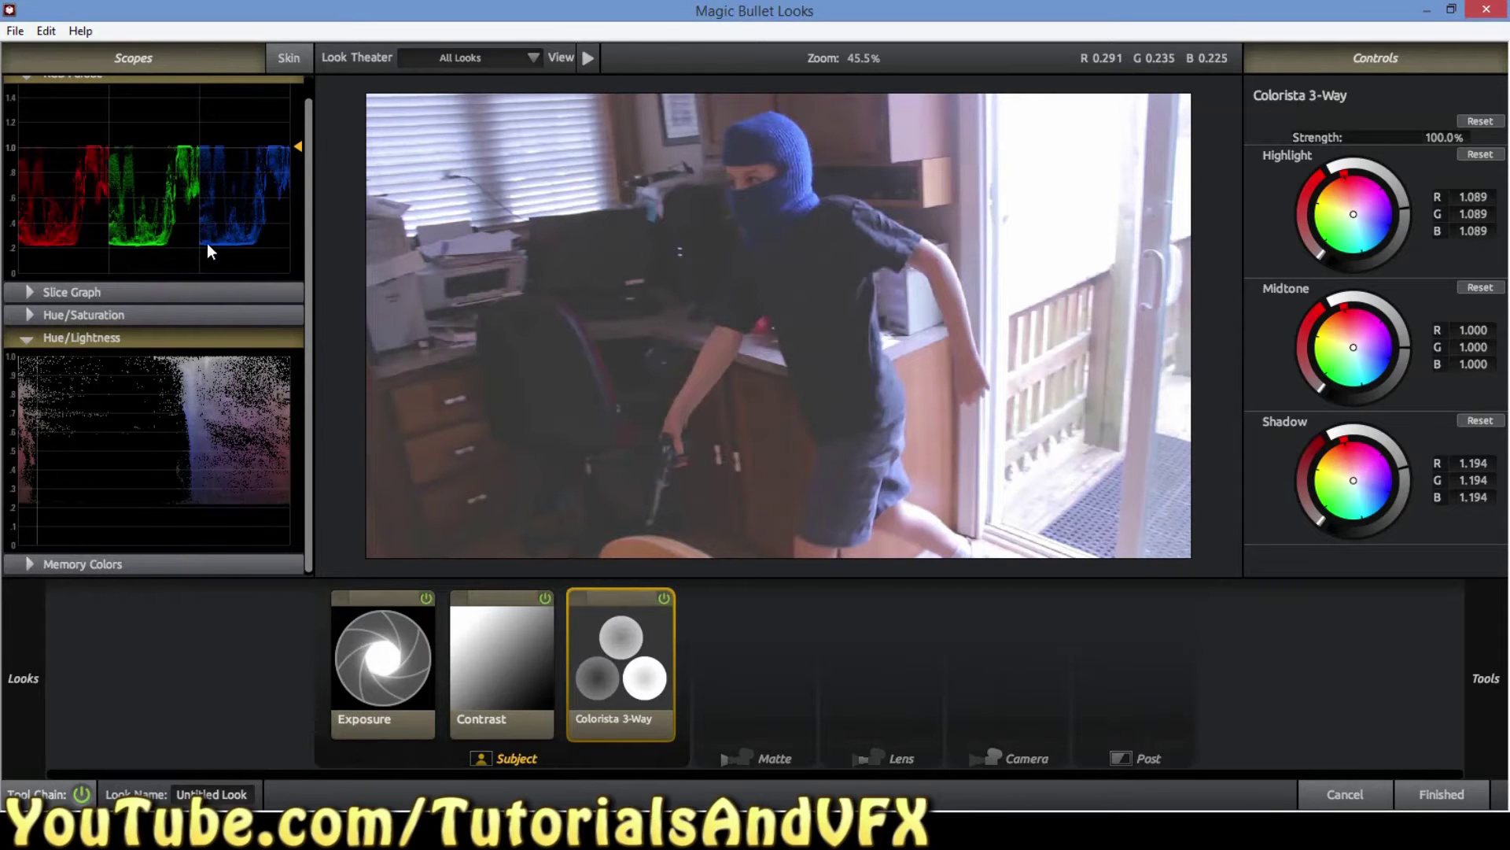
drag(1402, 470, 1407, 505)
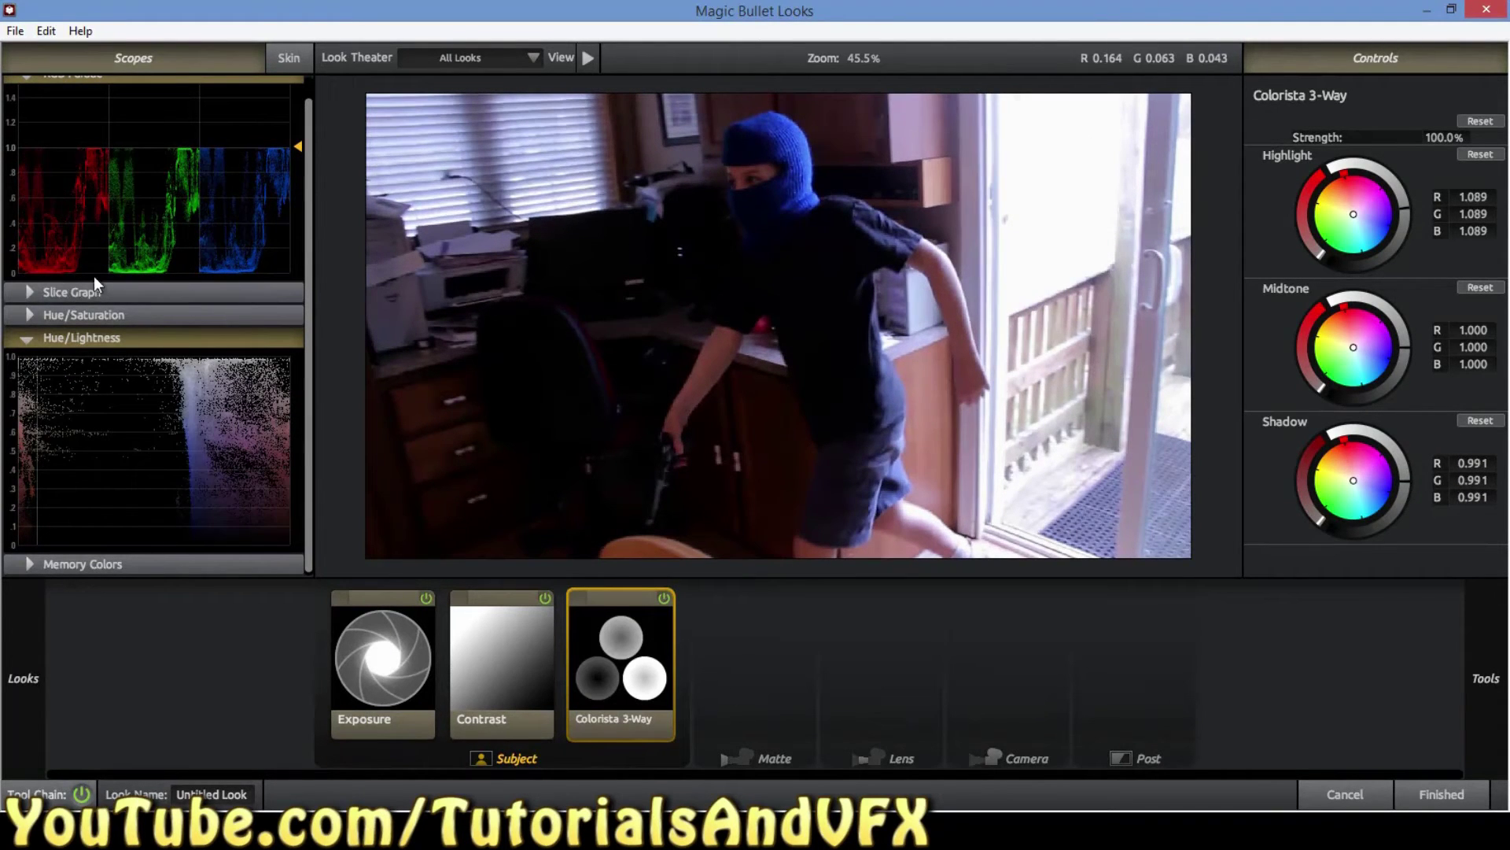
drag(1405, 481, 1411, 482)
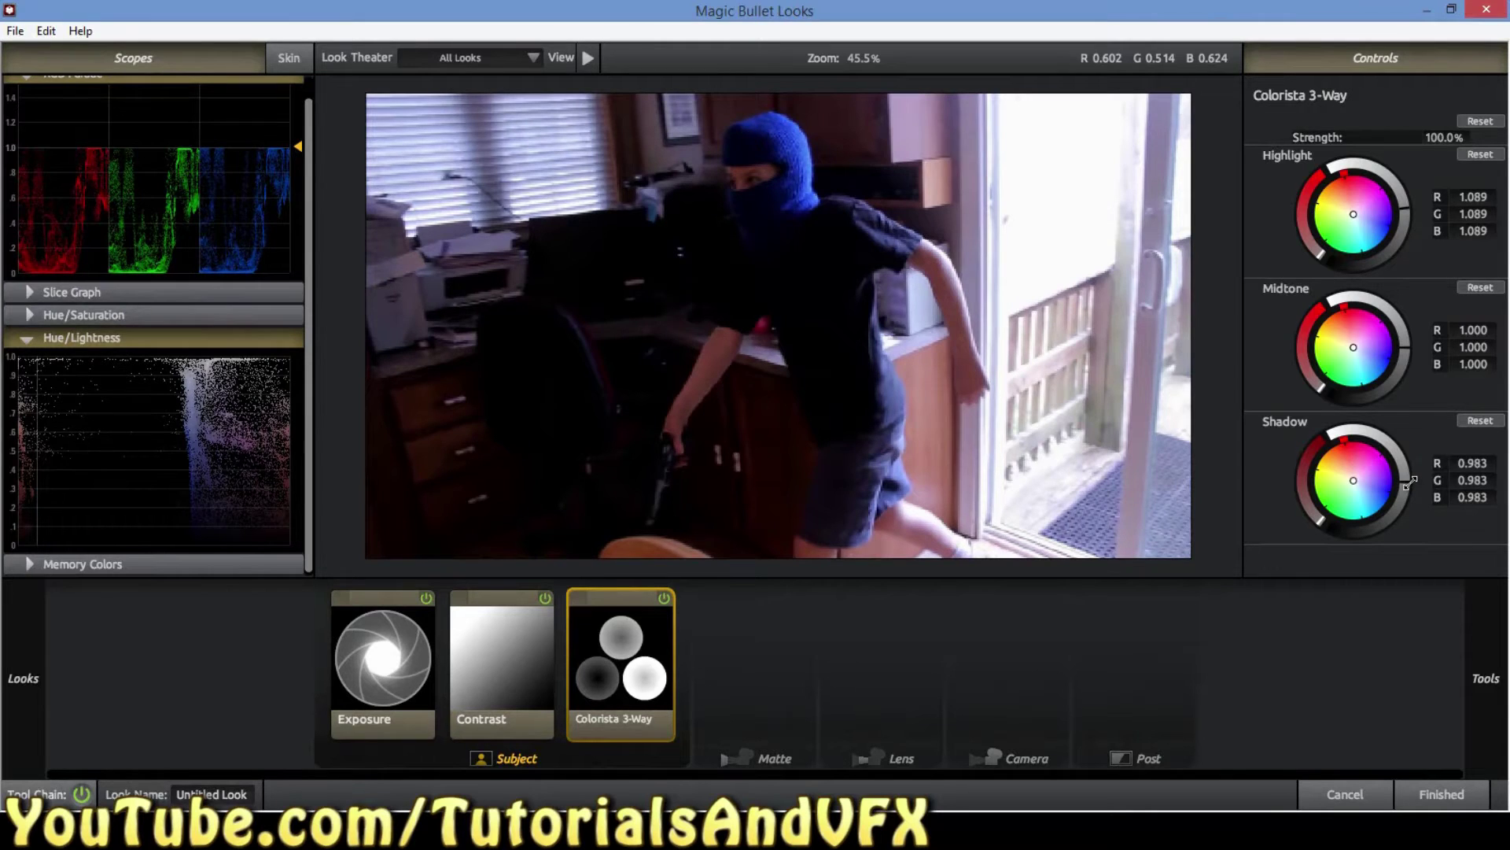
Compare the frame with and without the whole tool chain, leaving the chain enabled
click(81, 794)
click(81, 794)
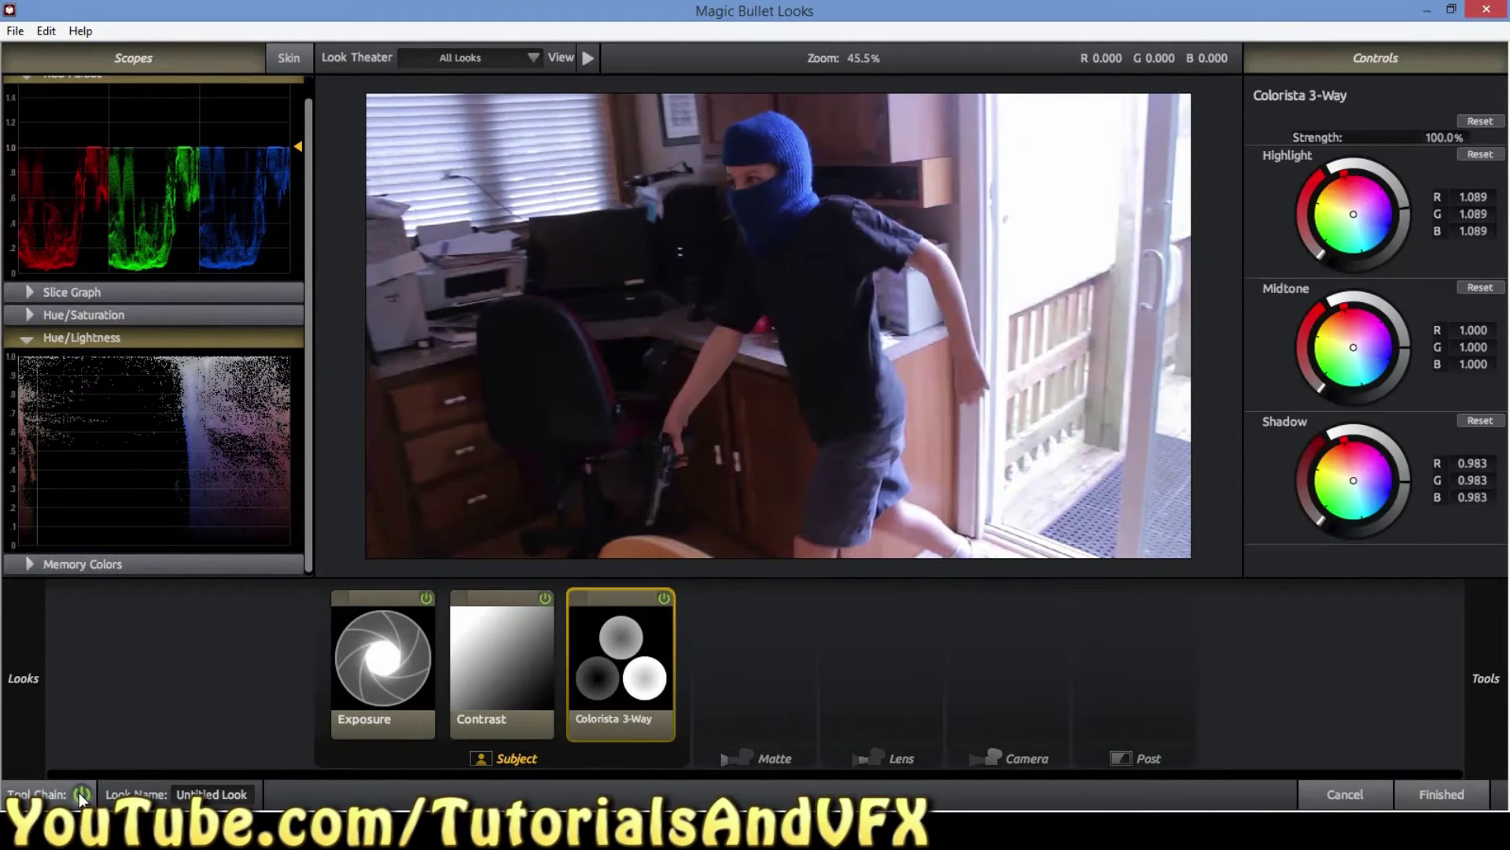
click(81, 795)
click(81, 795)
click(81, 794)
click(81, 795)
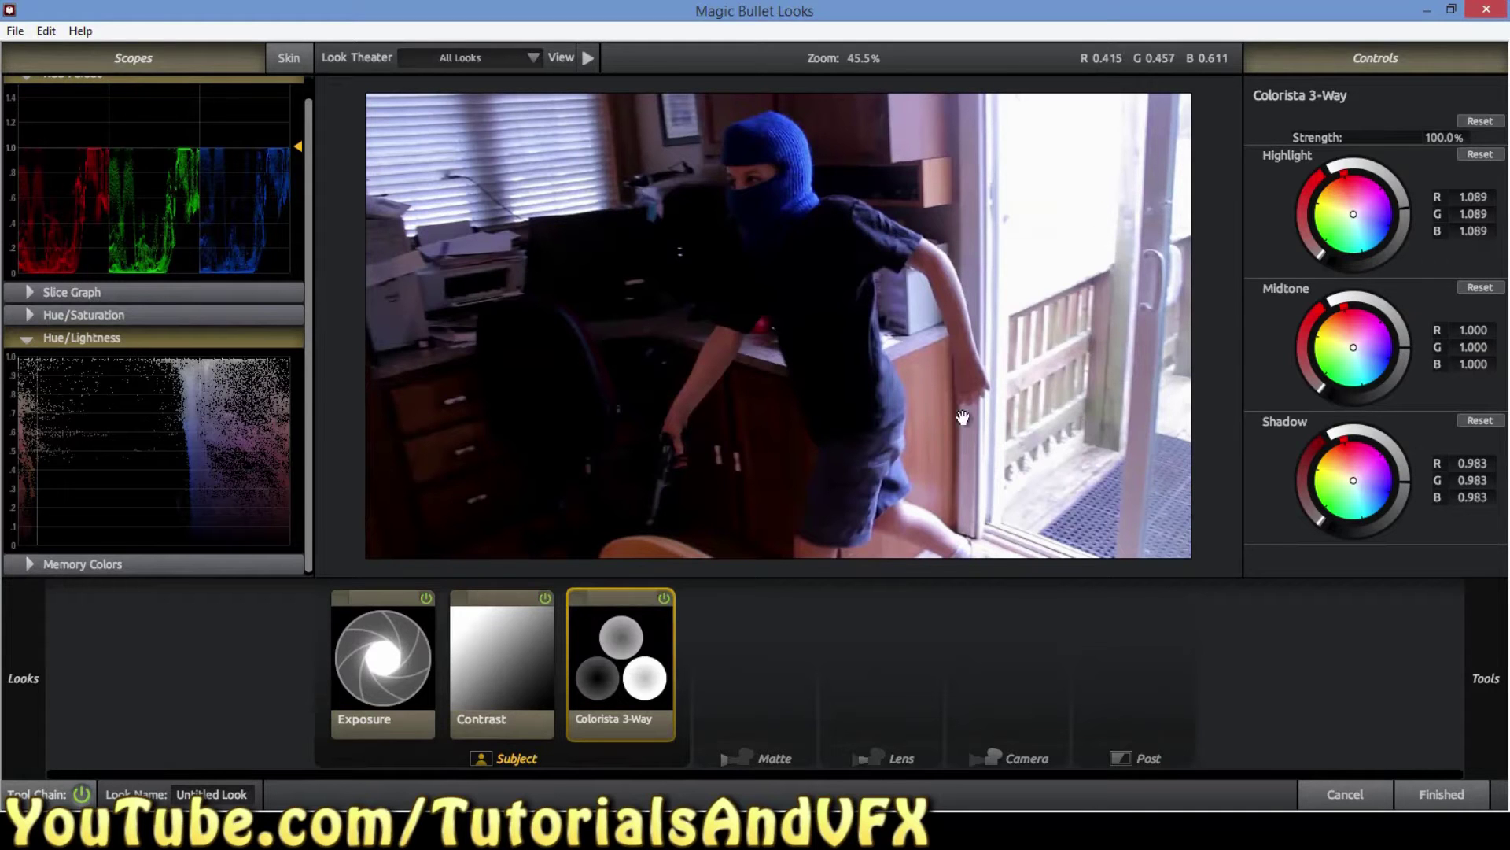
Raise the Colorista 3-Way midtone level to 1.234 in all channels and compare the frame with and without the tool chain
drag(1407, 346, 1425, 268)
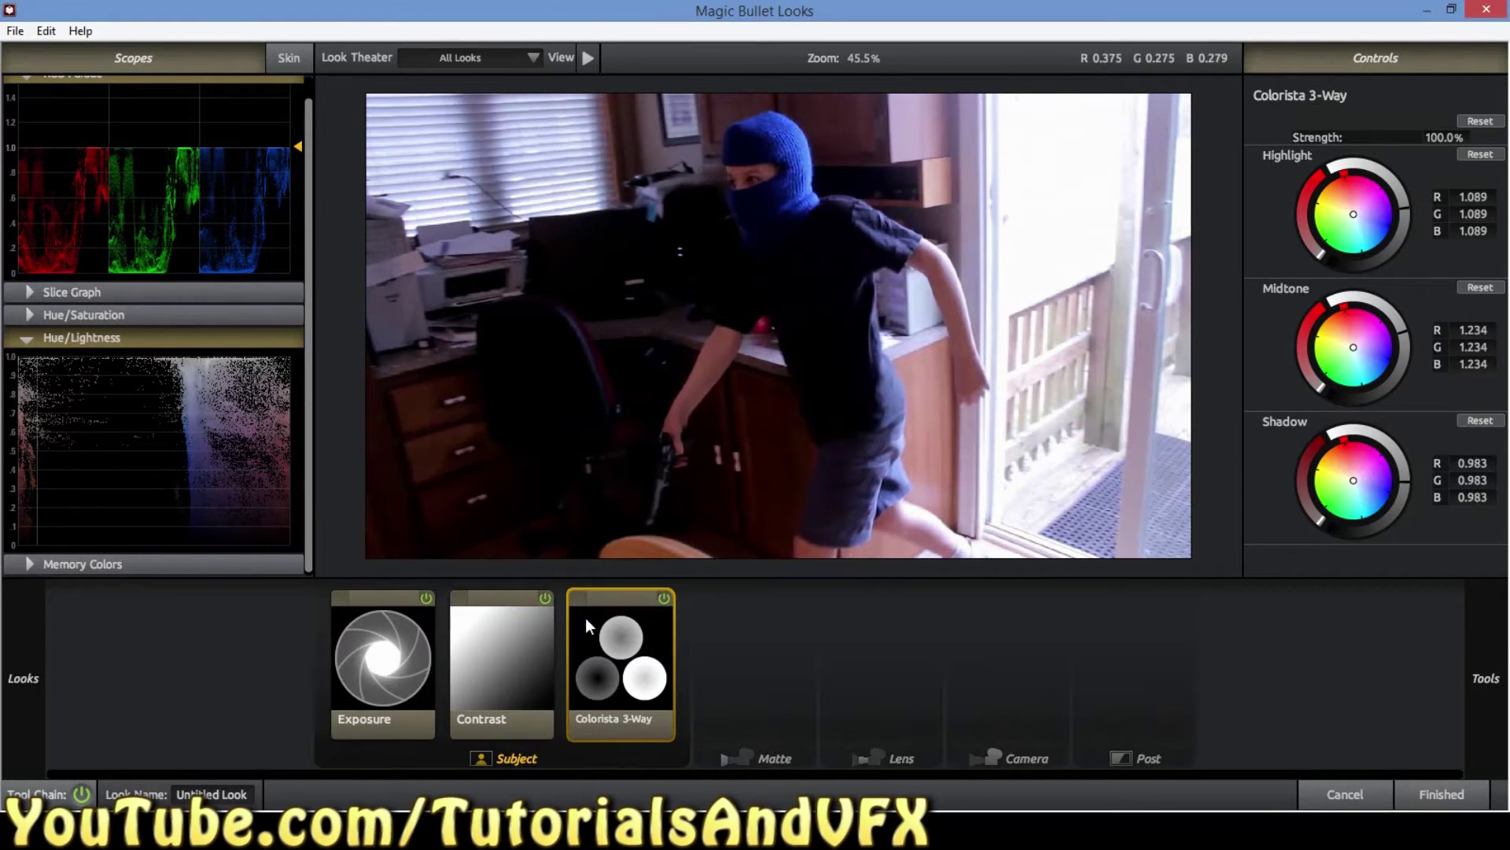
click(90, 796)
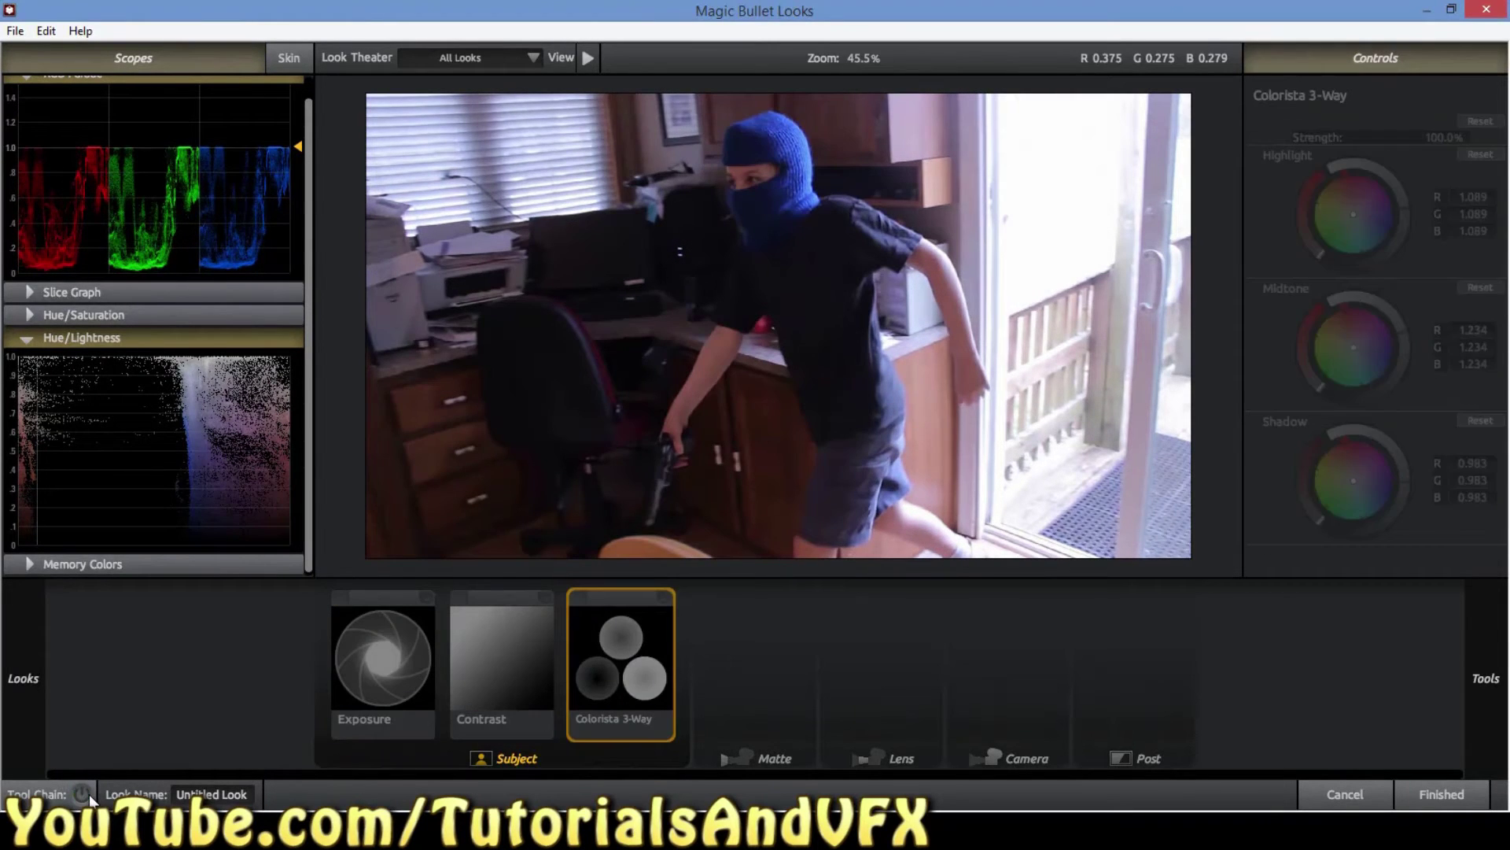
click(90, 796)
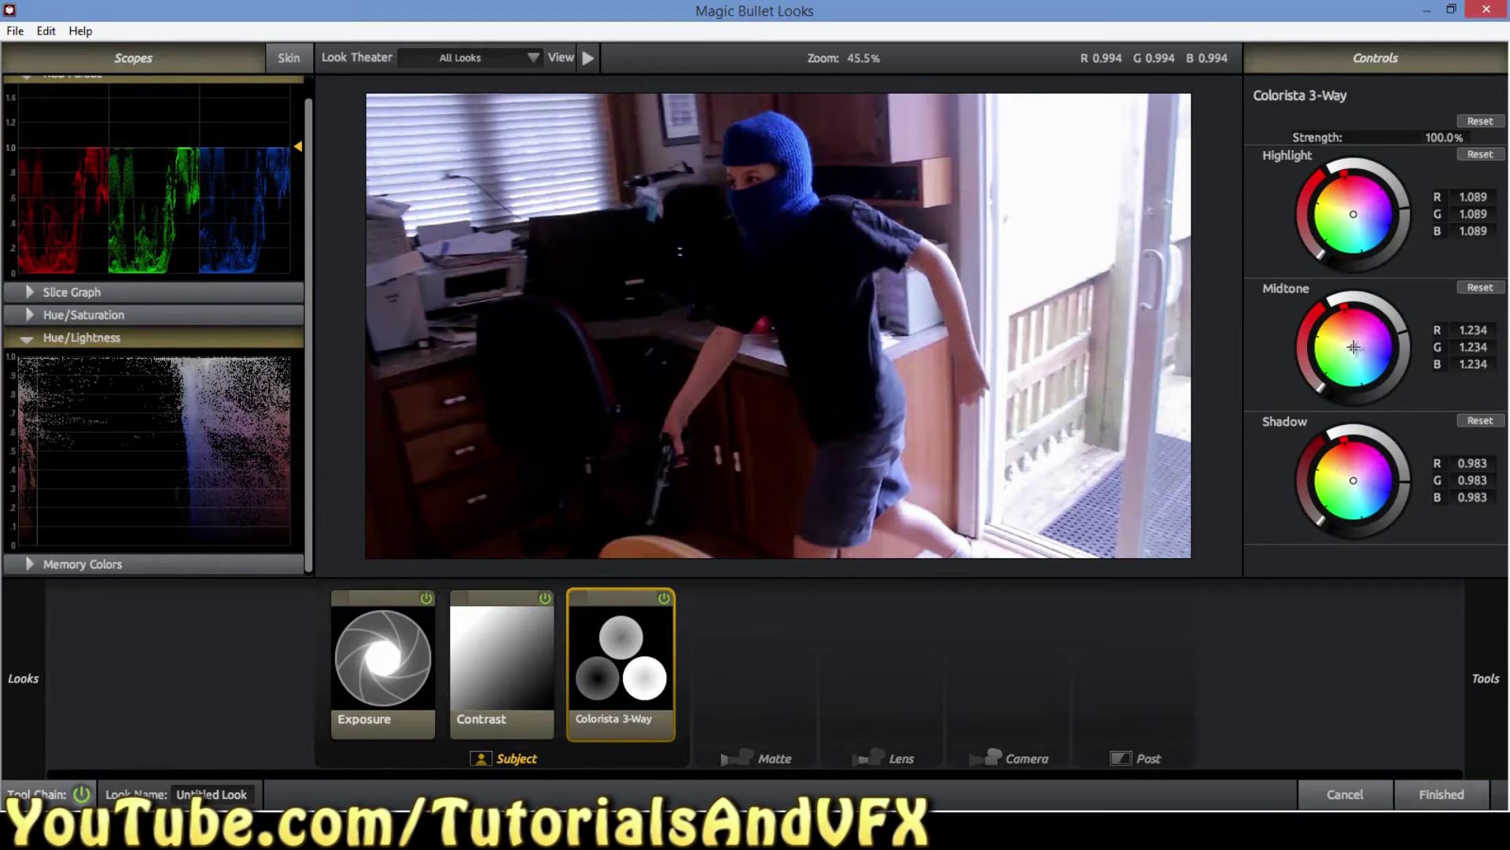
Tint the midtones green to R 0.935, G 1.558, B 1.210 and compare the frame with the tool chain off and on
drag(1354, 347, 1287, 388)
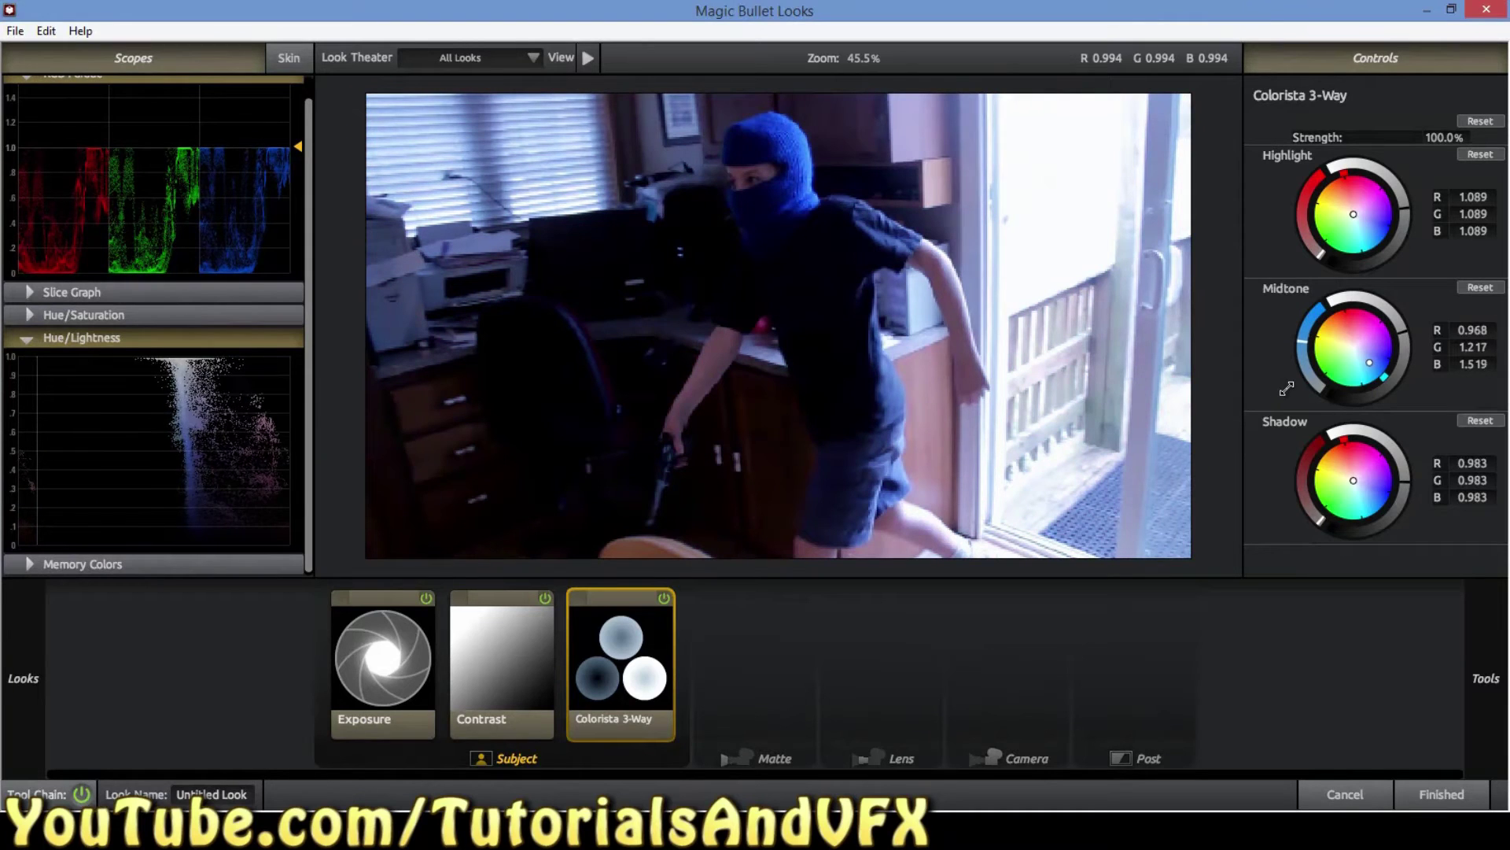
drag(1385, 378, 1332, 406)
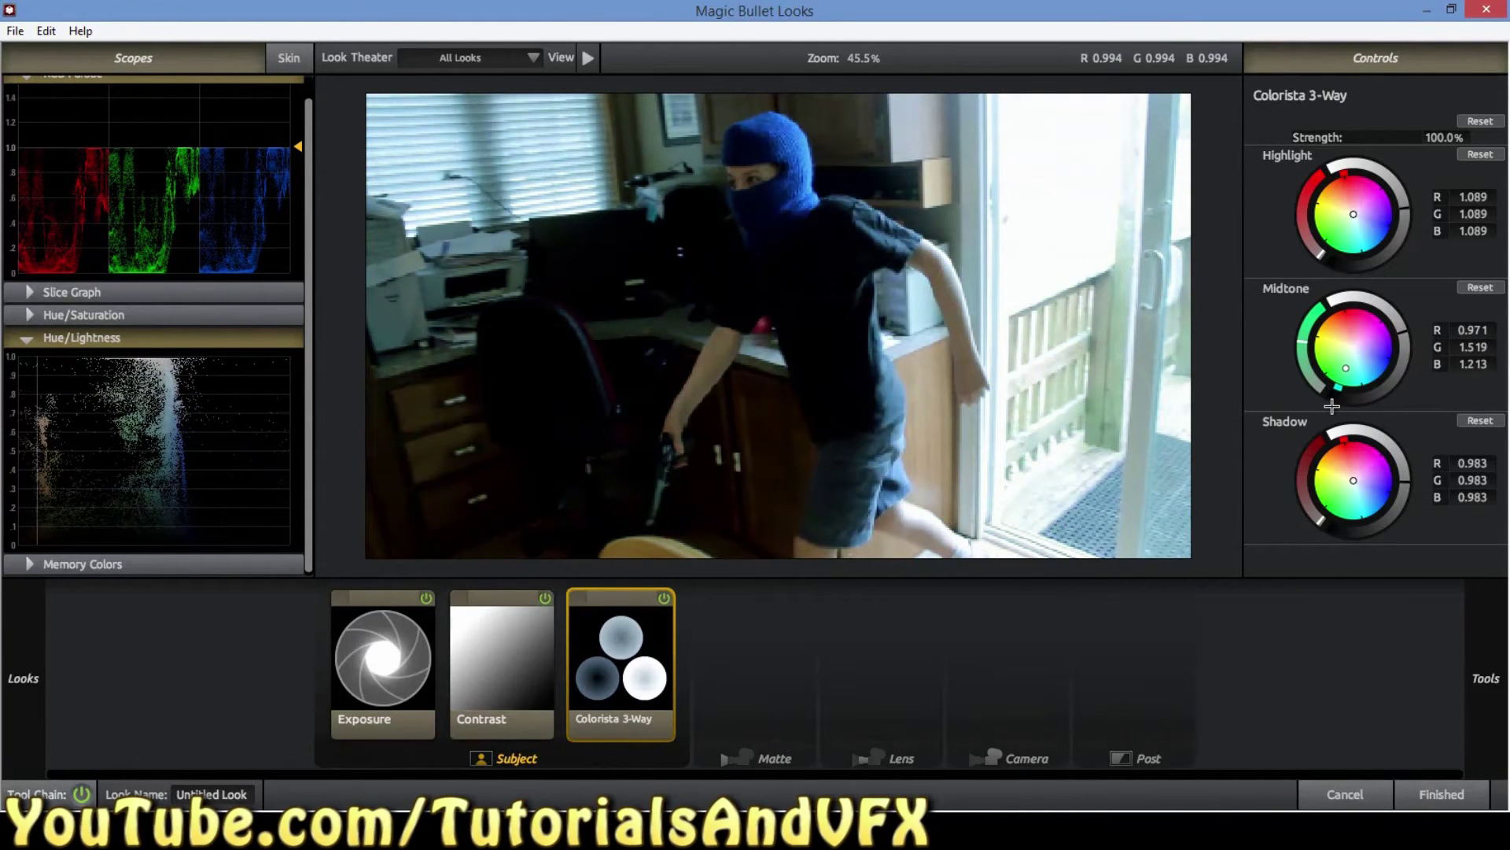
mouse_move(1302, 342)
mouse_down()
mouse_move(1310, 322)
mouse_move(1310, 340)
mouse_up()
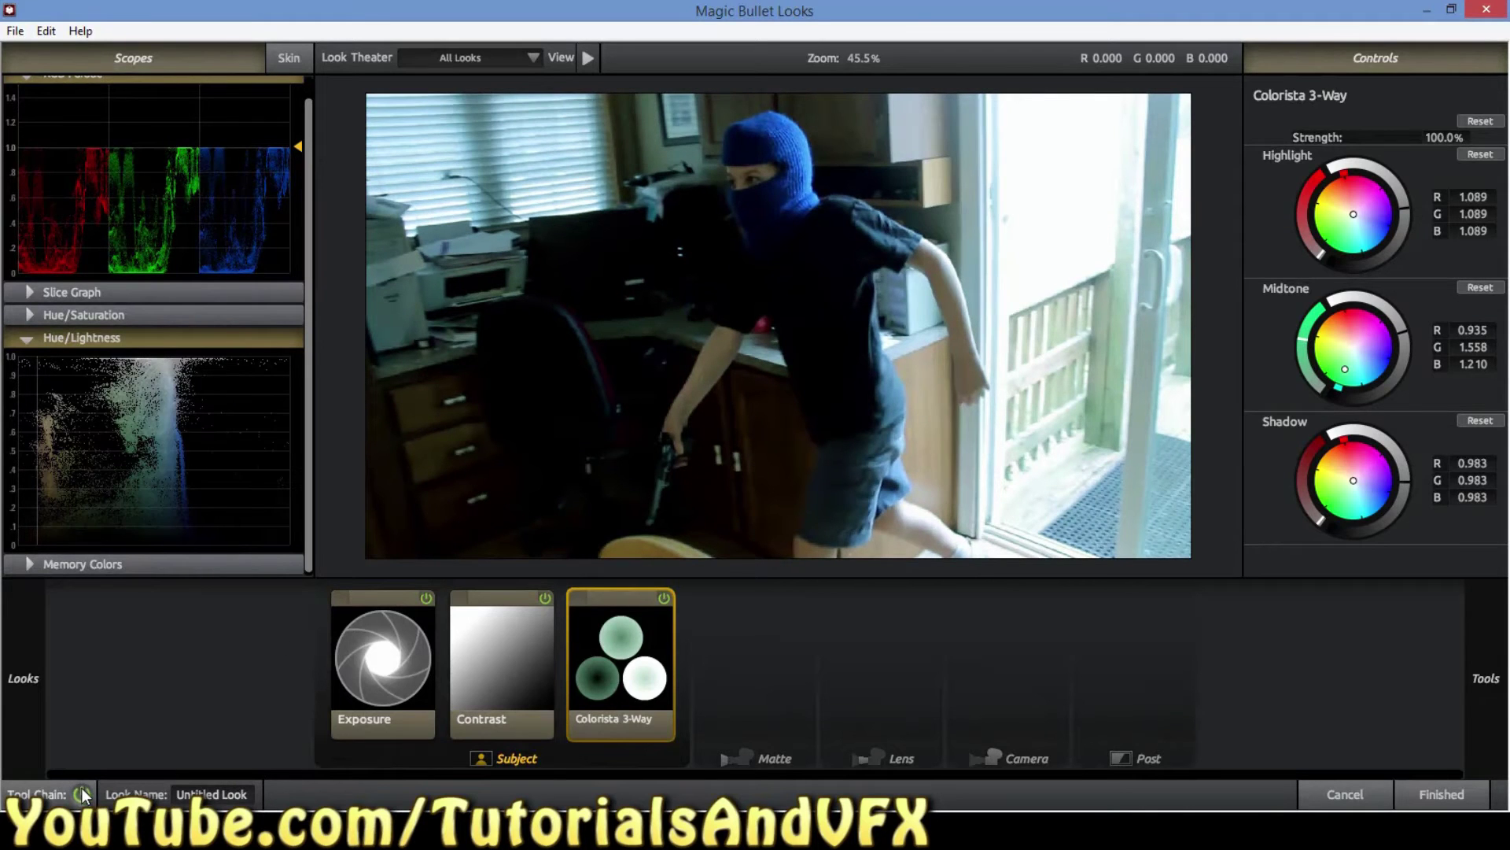
click(82, 793)
click(81, 793)
click(82, 793)
click(82, 793)
Tint the highlights yellow to R 1.222, G 1.215, B 0.831 in Colorista 3-Way
drag(1347, 213, 1333, 205)
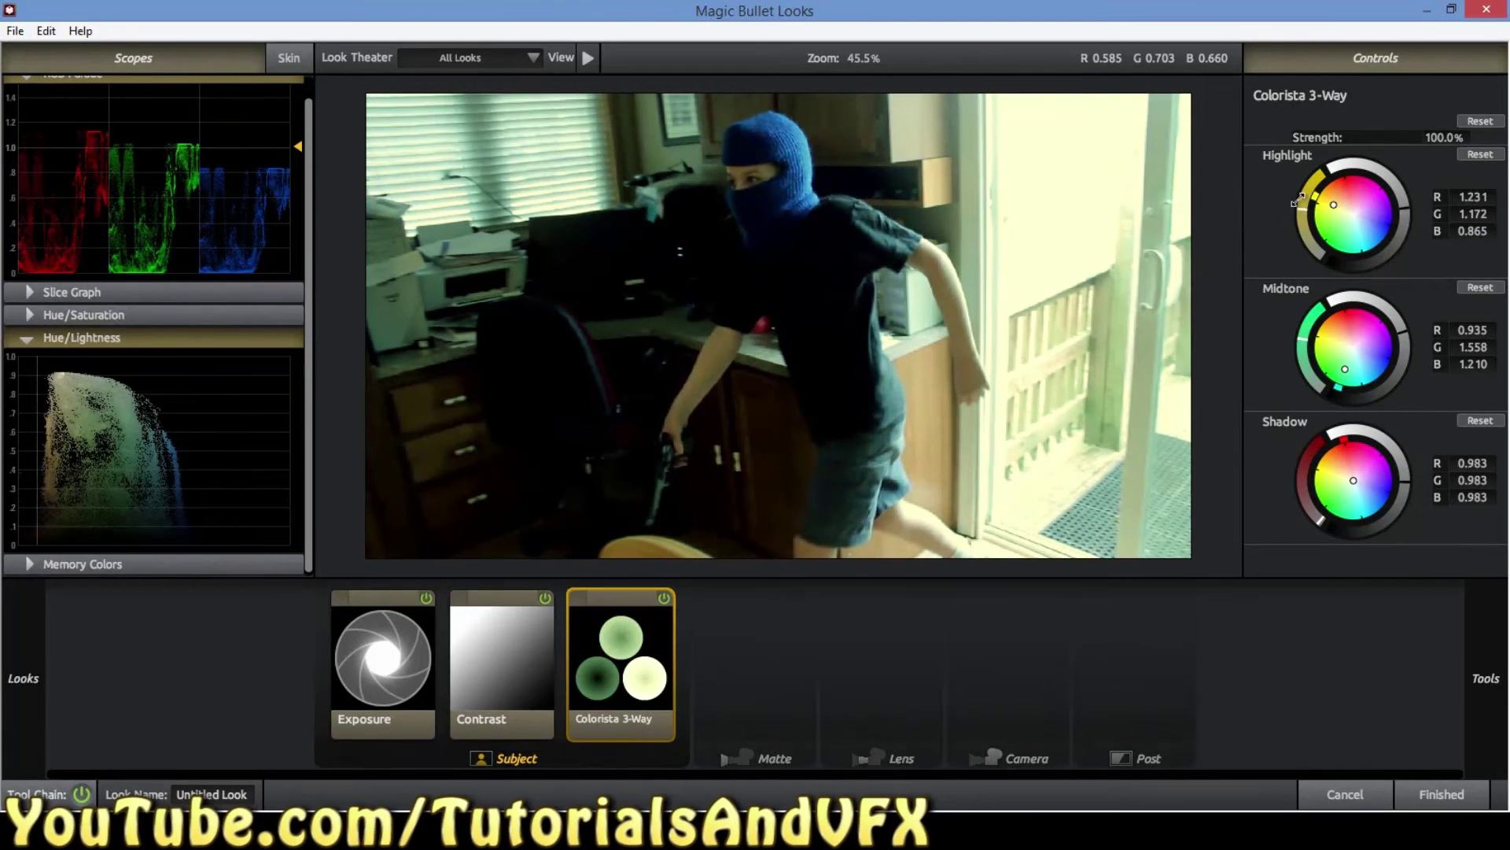
drag(1308, 203, 1311, 161)
drag(1300, 204, 1301, 177)
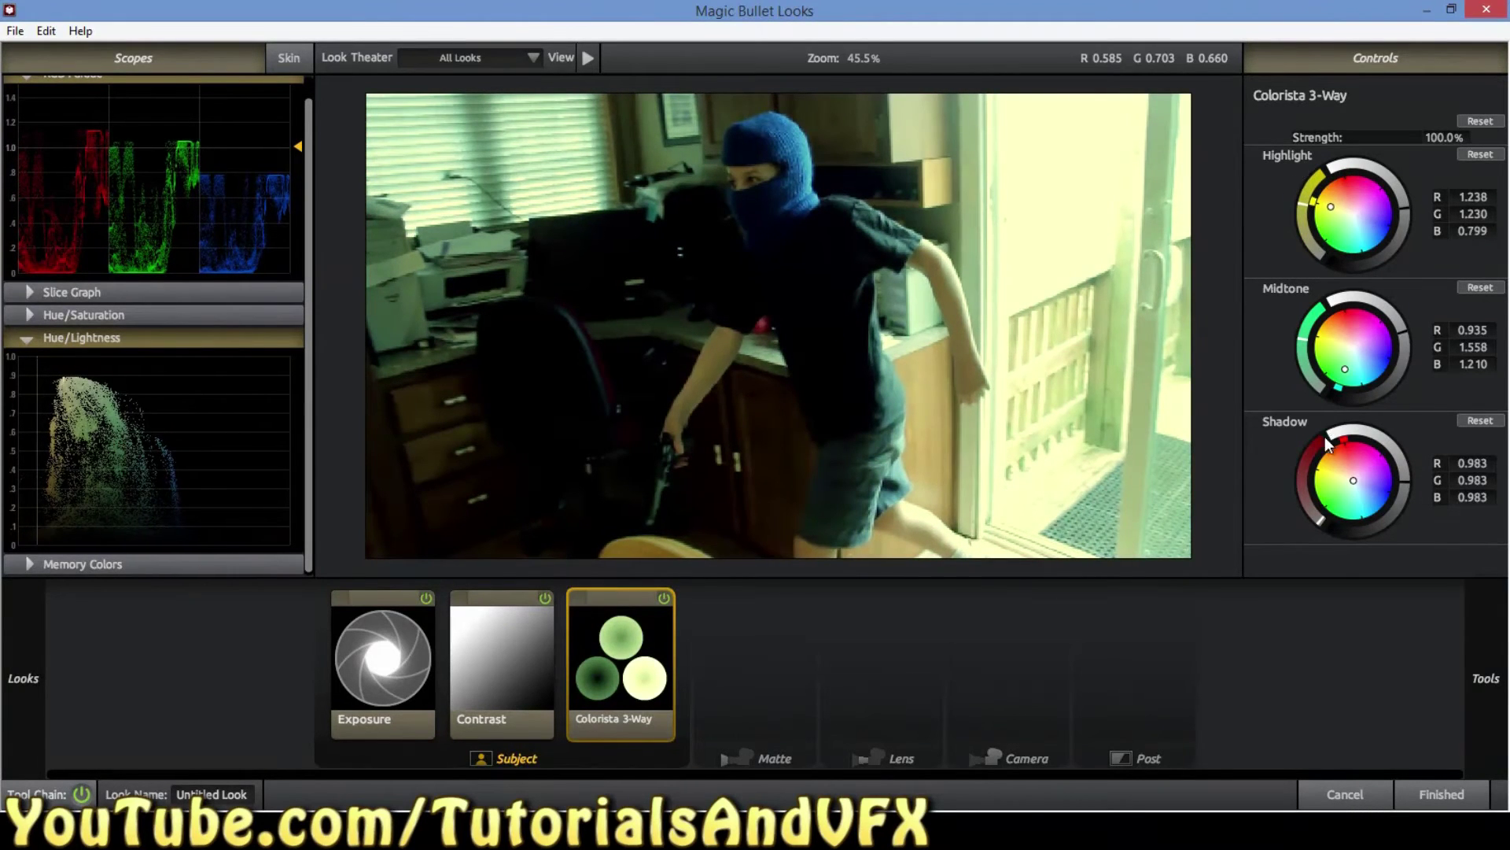
drag(1303, 209, 1306, 217)
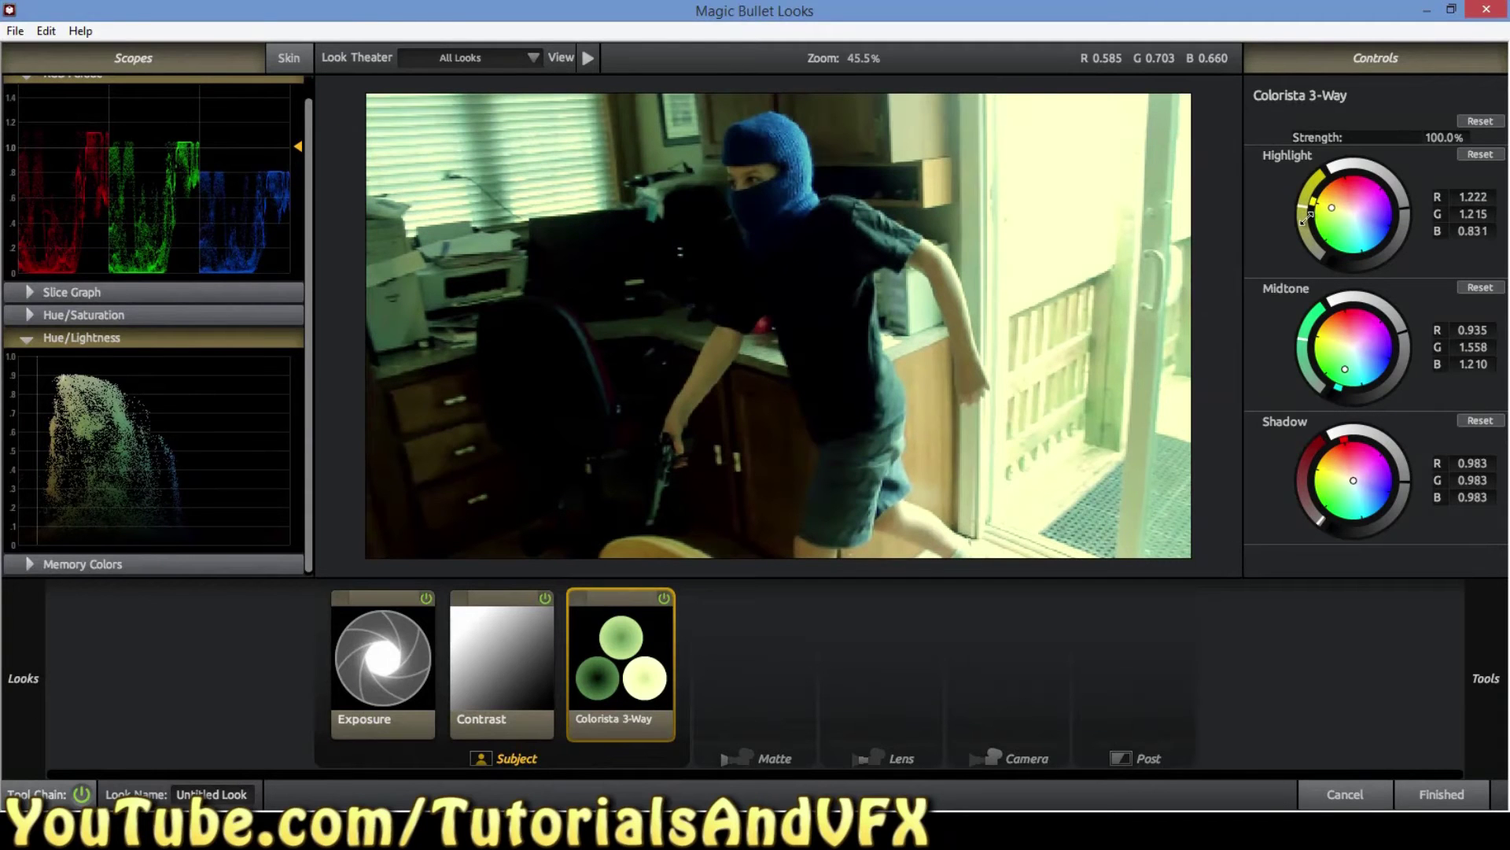
Try orange and blue tints on the Colorista 3-Way shadows and reset the shadow color
drag(1353, 480, 1397, 490)
key(ctrl+z)
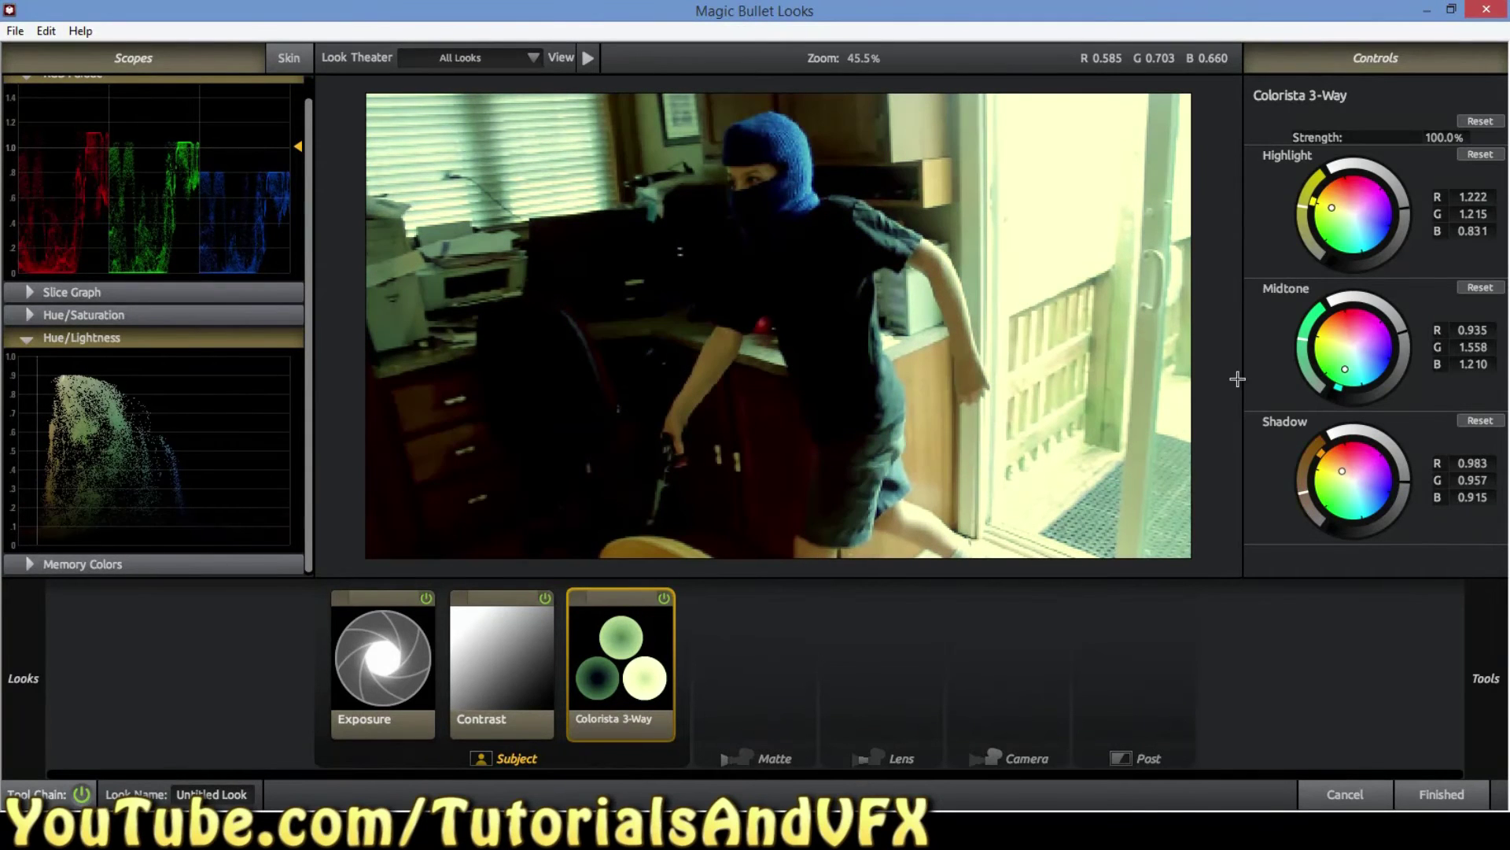
drag(1341, 473, 1366, 488)
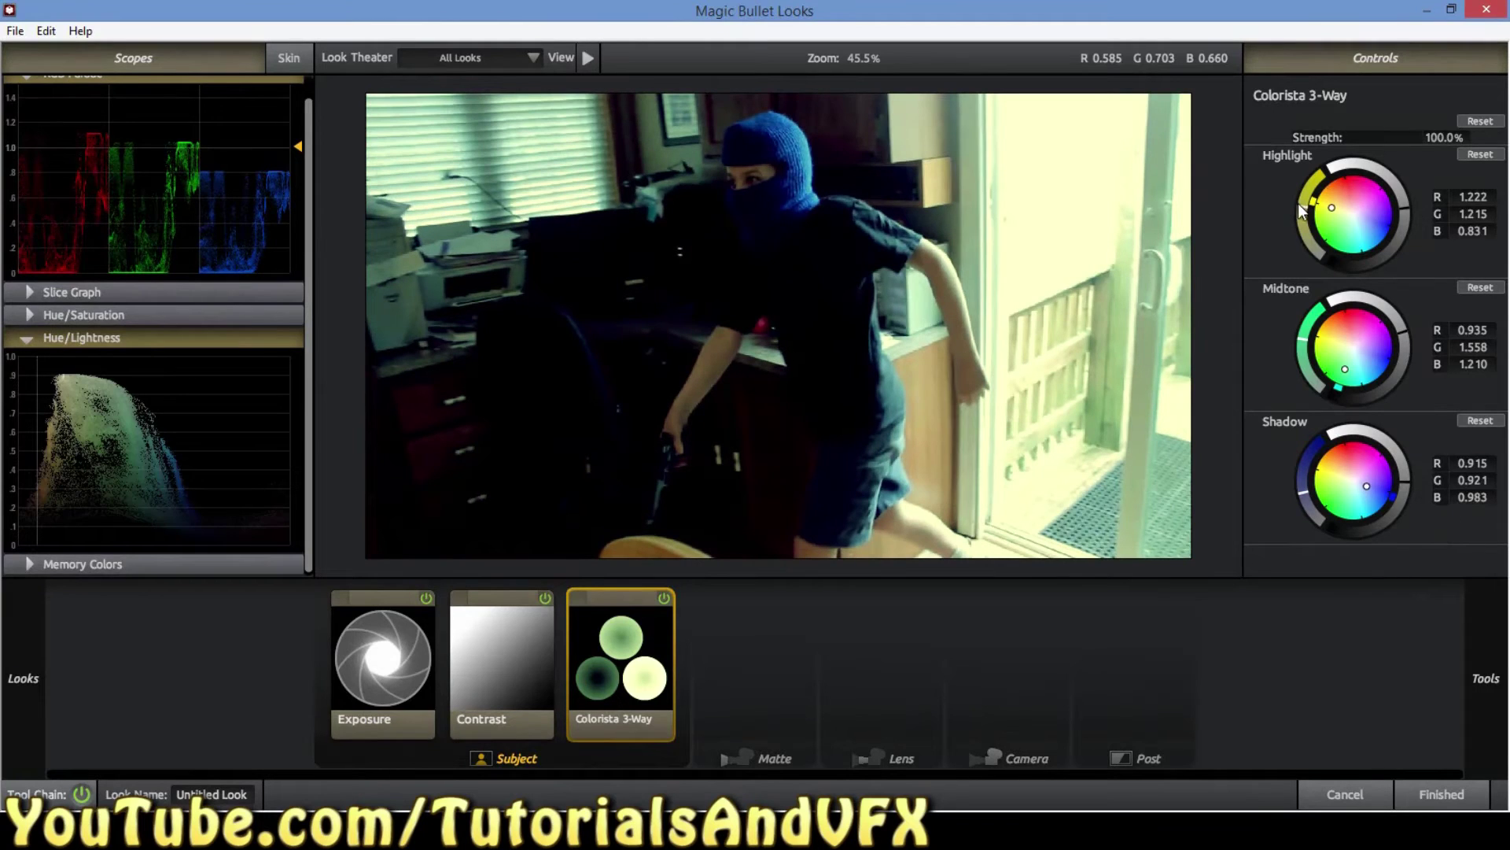
double_click(1371, 463)
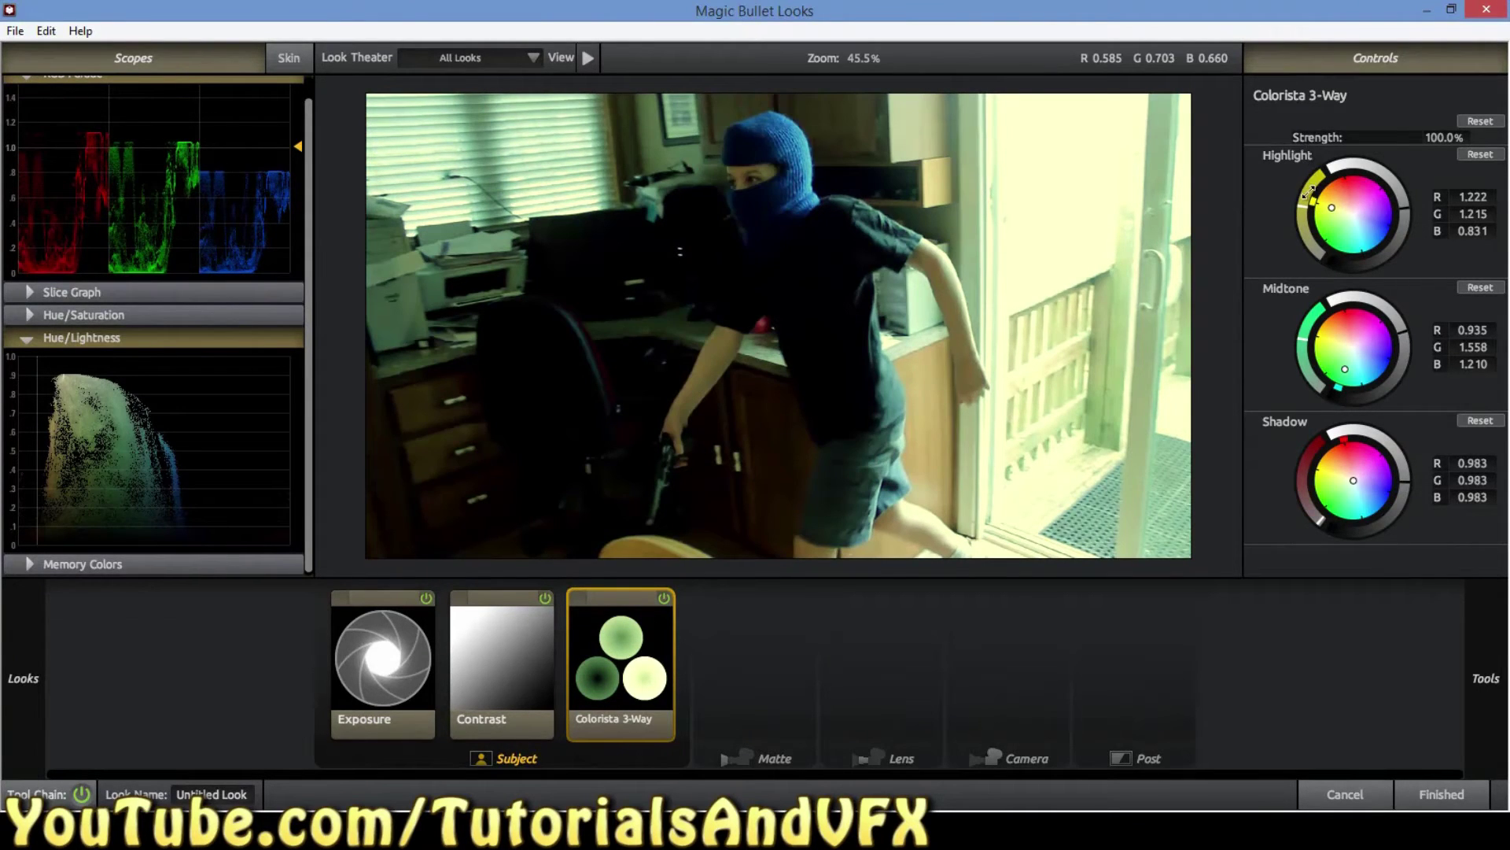
Shift the highlights to R 1.258, G 1.174, B 0.836, tint the shadows blue to R 0.956, G 0.969, B 0.983 and compare with the original
drag(1316, 200, 1283, 239)
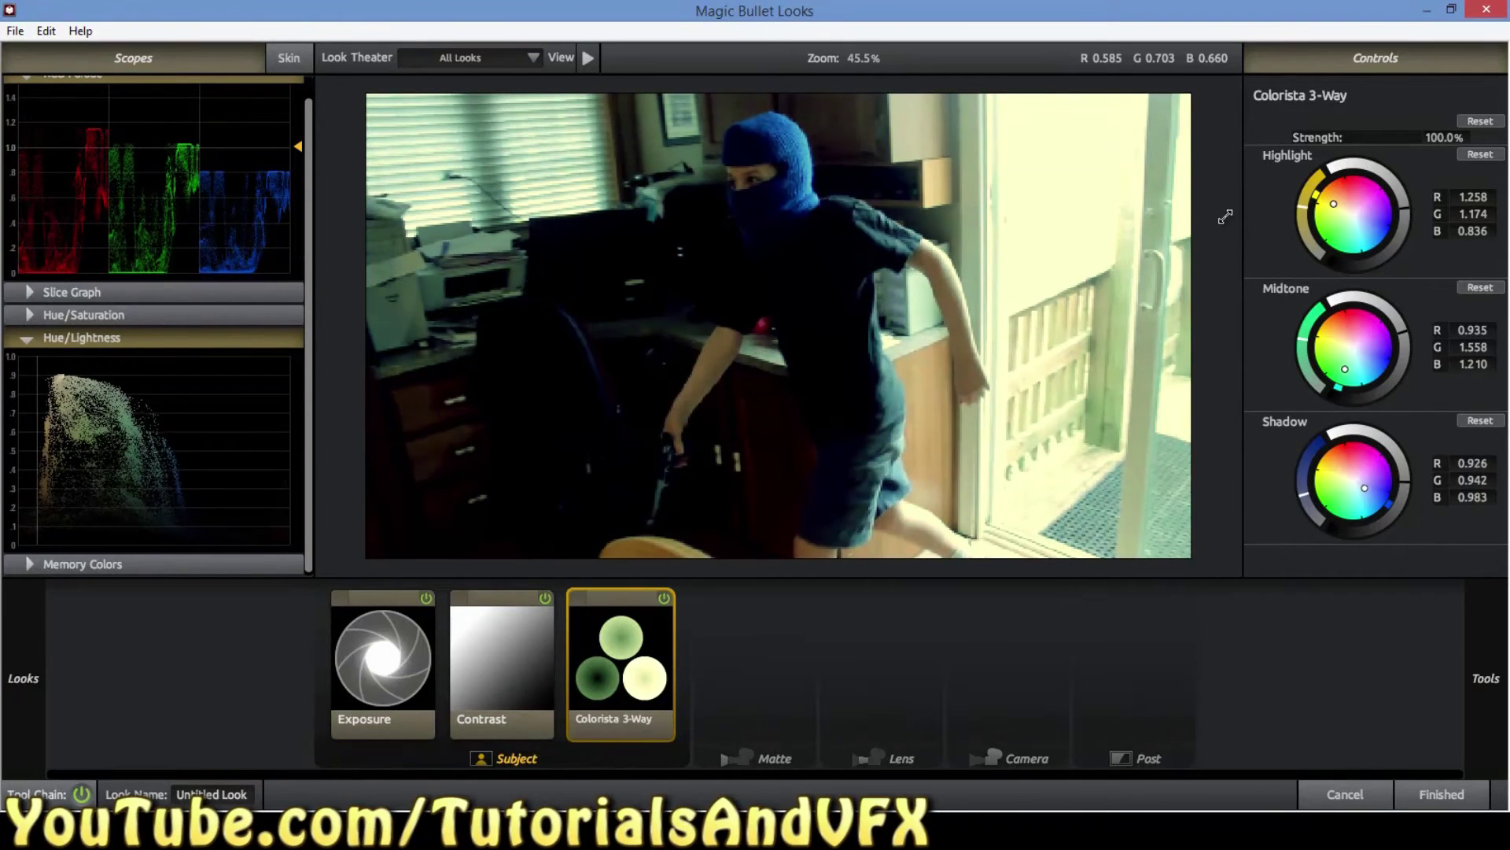
mouse_move(1387, 508)
mouse_down()
mouse_move(1360, 522)
mouse_move(1316, 455)
mouse_move(1314, 484)
mouse_move(1339, 510)
mouse_move(1375, 487)
mouse_move(1376, 455)
mouse_move(1347, 438)
mouse_move(1382, 505)
mouse_up()
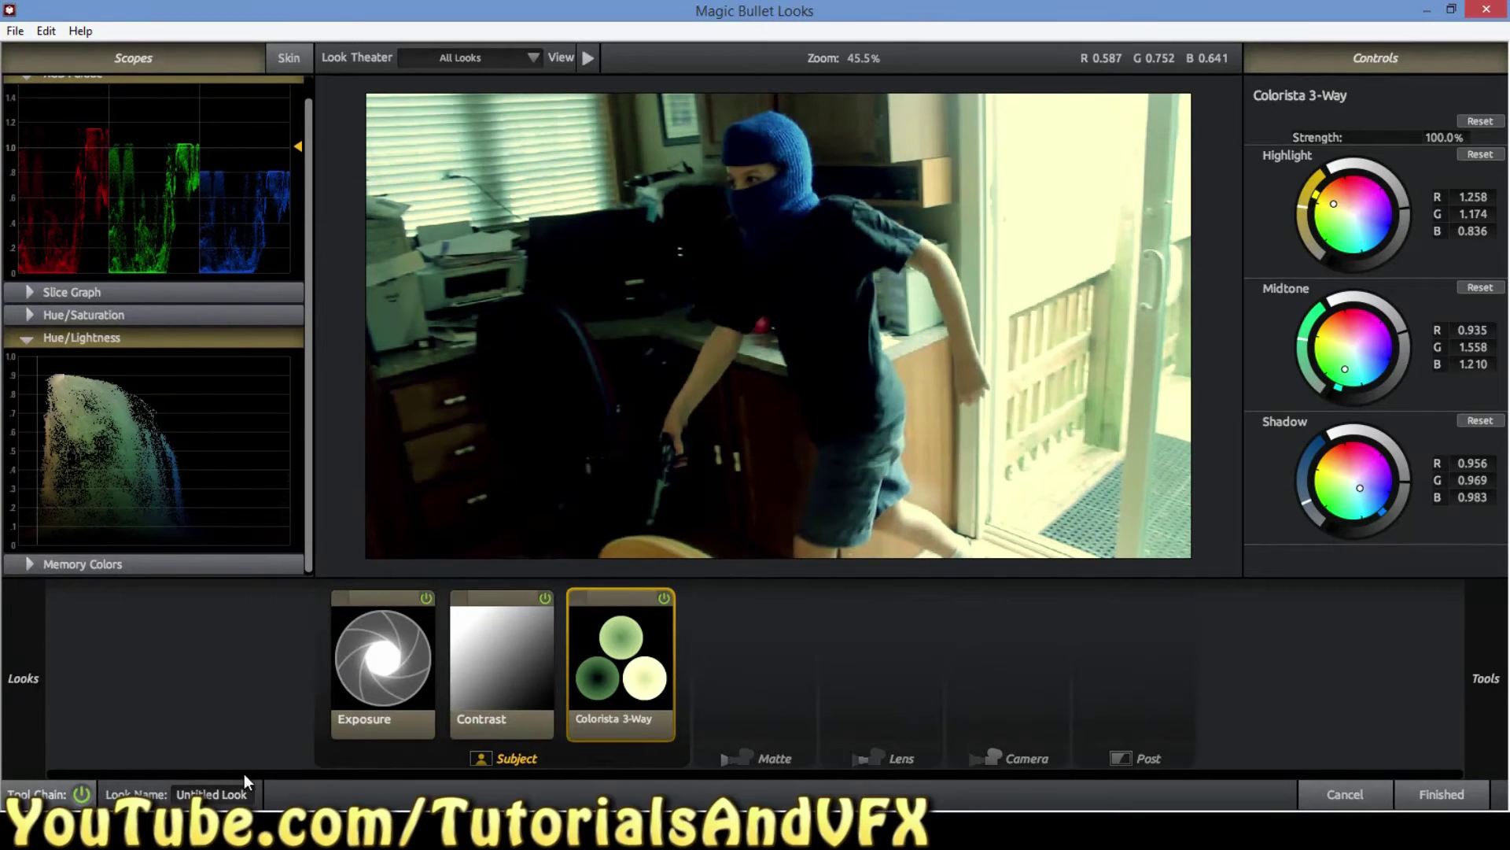
click(86, 793)
click(84, 794)
Fine-tune the midtones to R 0.951, G 1.541, B 1.212 and the highlights to R 1.270, G 1.181, B 0.817
mouse_move(1302, 340)
mouse_down()
mouse_move(1317, 384)
mouse_move(1310, 346)
mouse_up()
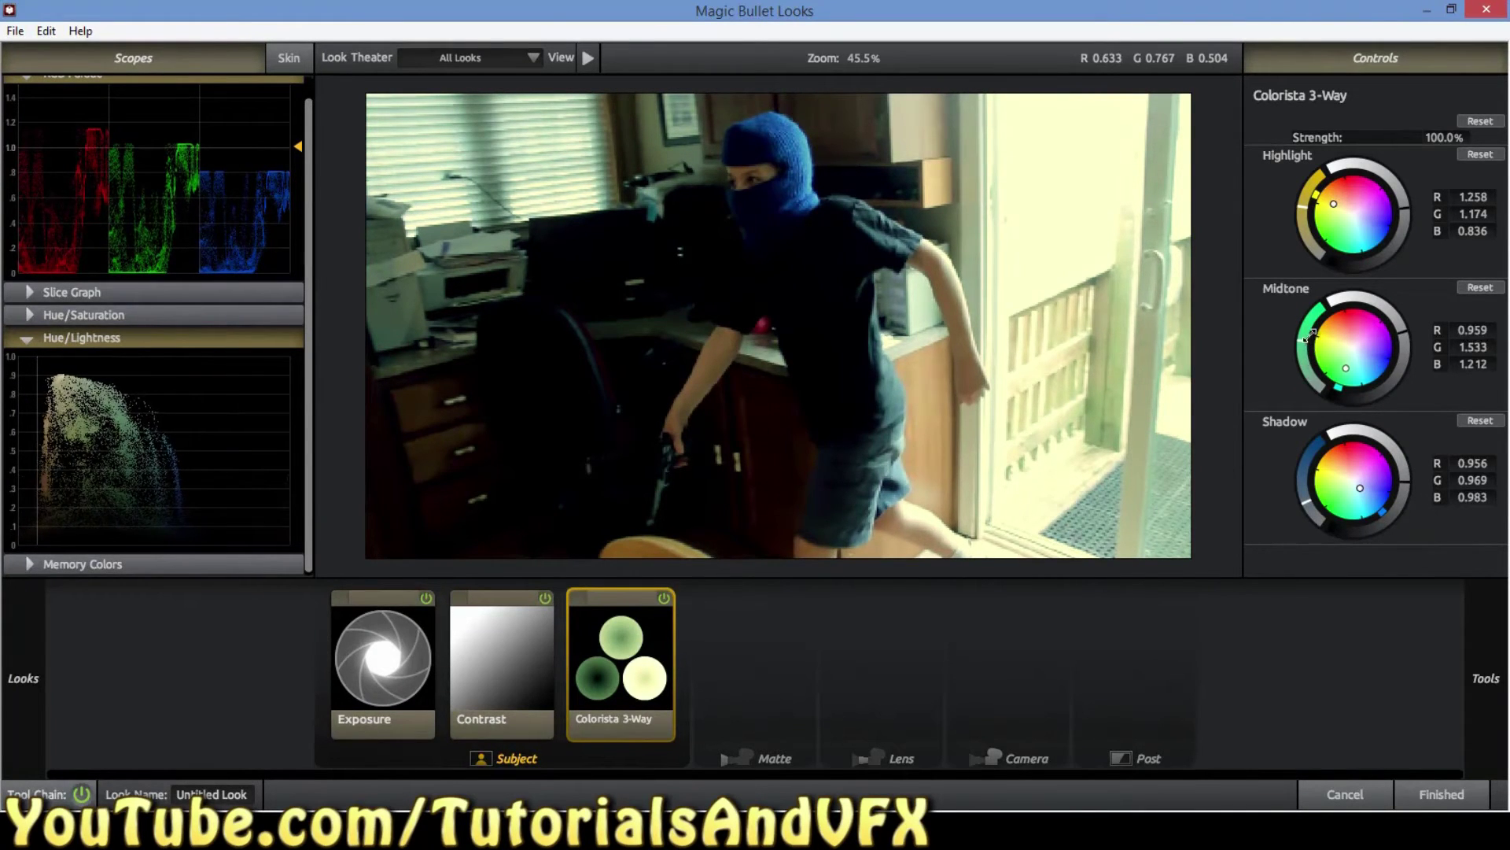
drag(1299, 355, 1303, 347)
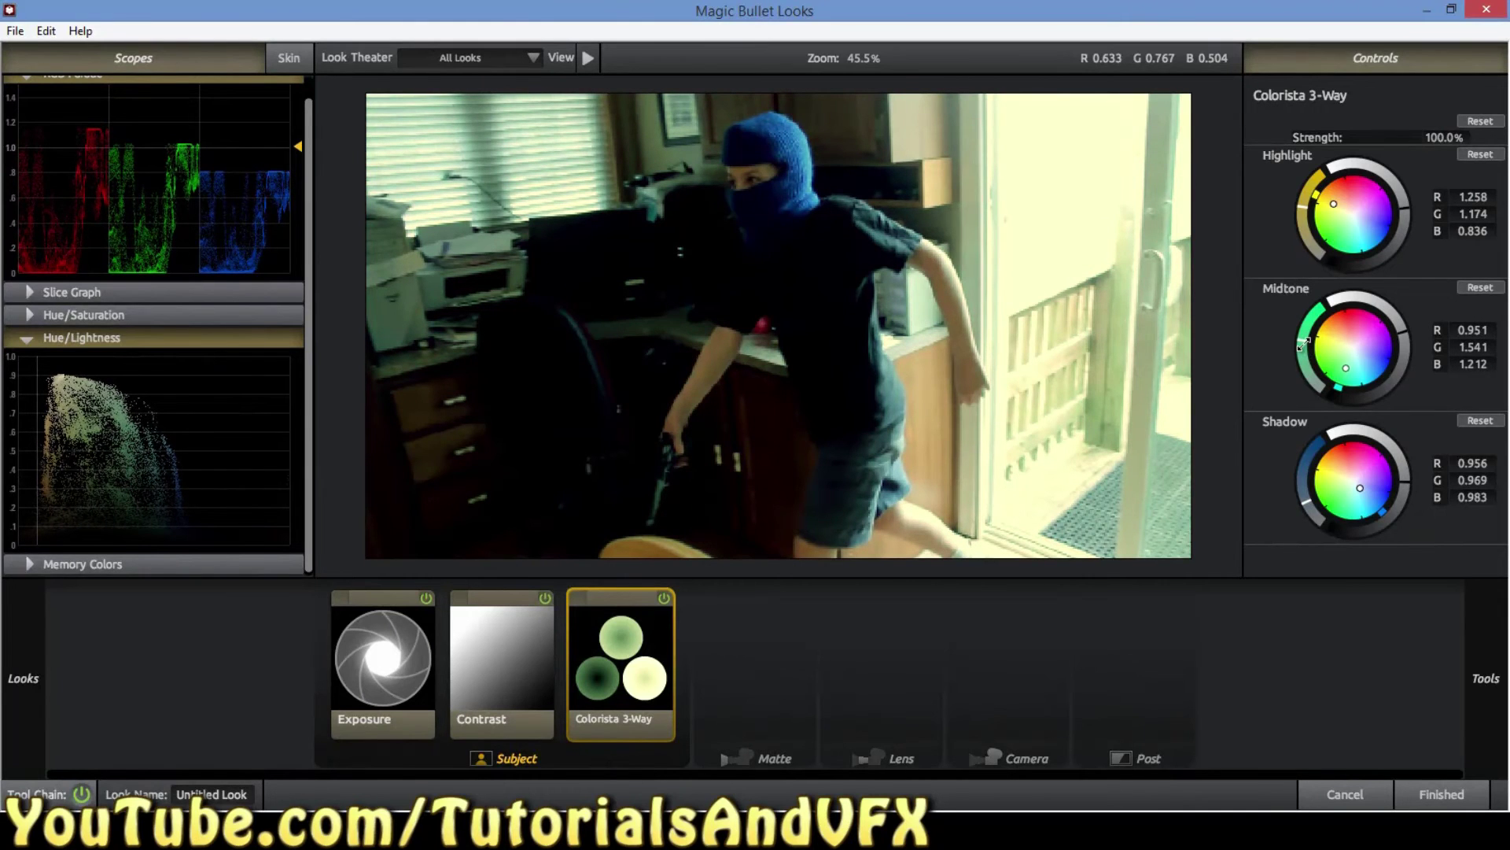
mouse_move(1300, 210)
mouse_down()
mouse_move(1316, 236)
mouse_move(1314, 173)
mouse_move(1321, 243)
mouse_move(1312, 195)
mouse_up()
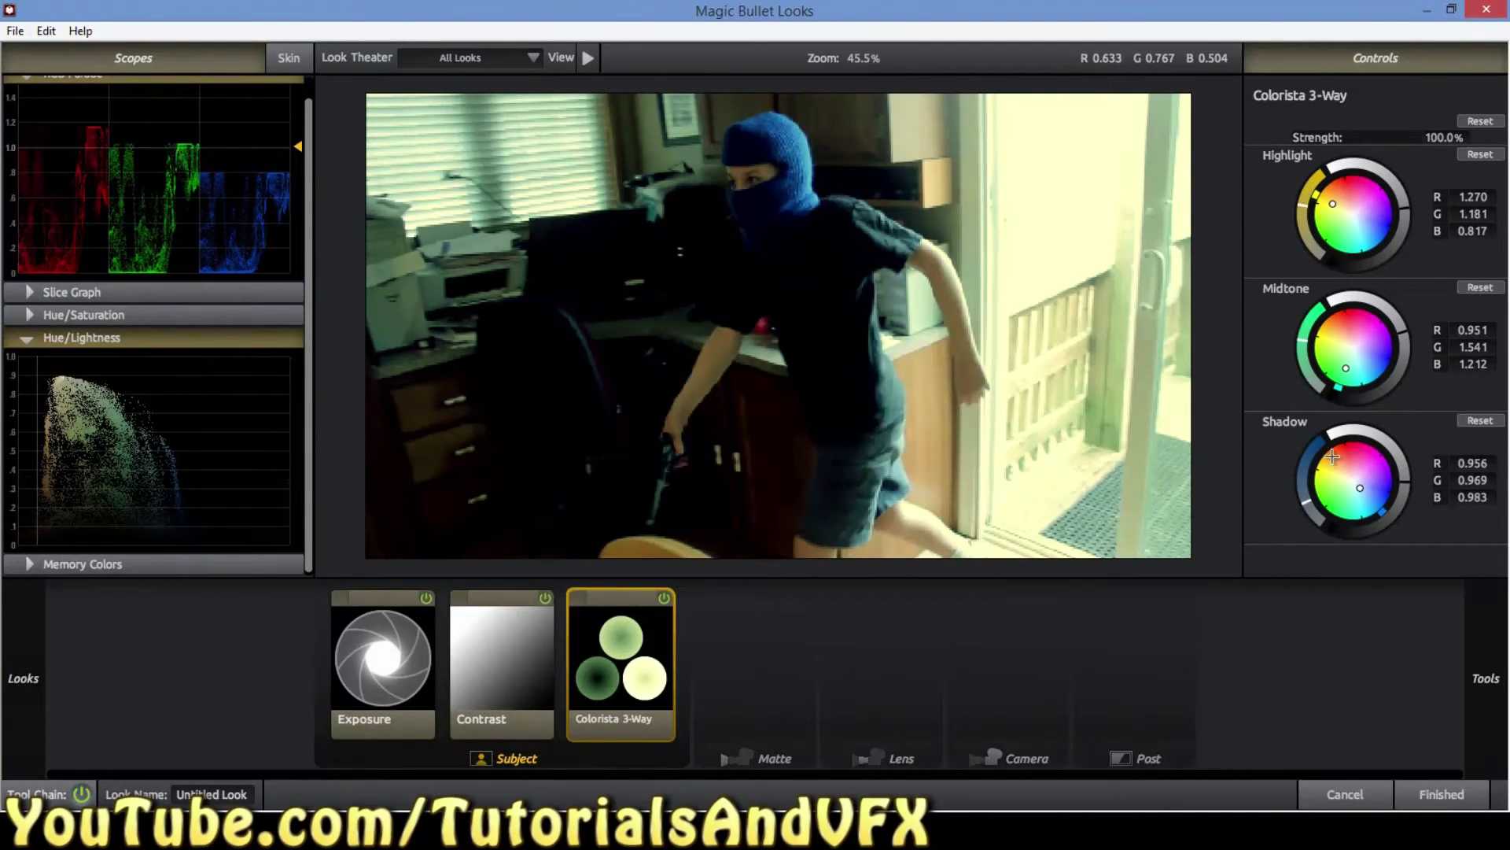
Strengthen the blue shadow tint to R 0.949, G 0.966, B 0.983 and compare the frame with the tool chain off and on
drag(1309, 499, 1307, 456)
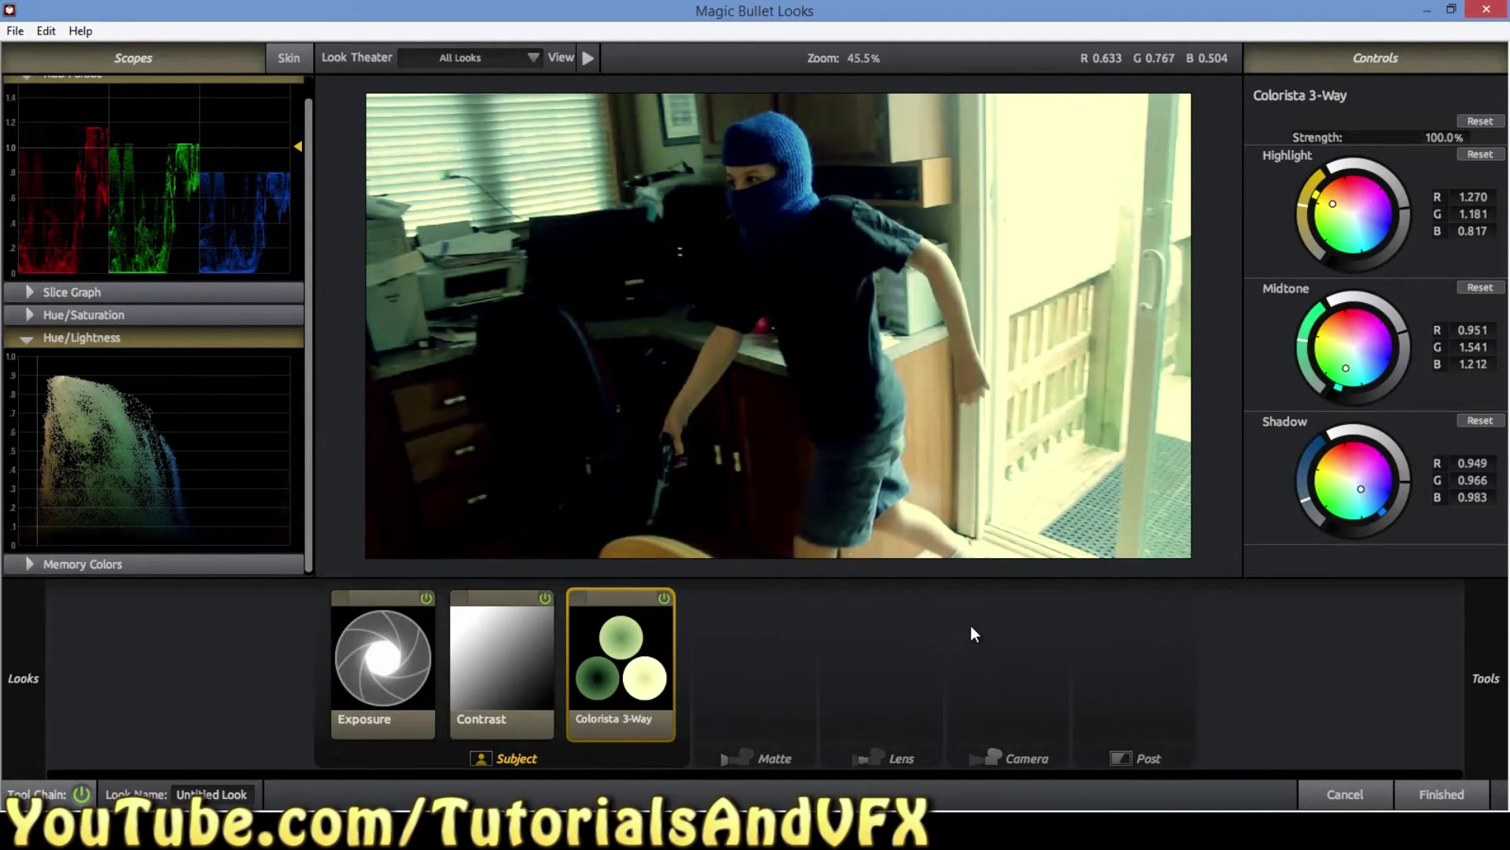
click(84, 790)
click(83, 790)
Try a Chromatic Aberration tool after Colorista 3-Way with Red/Cyan at +8.820 and delete it from the chain
mouse_move(1484, 645)
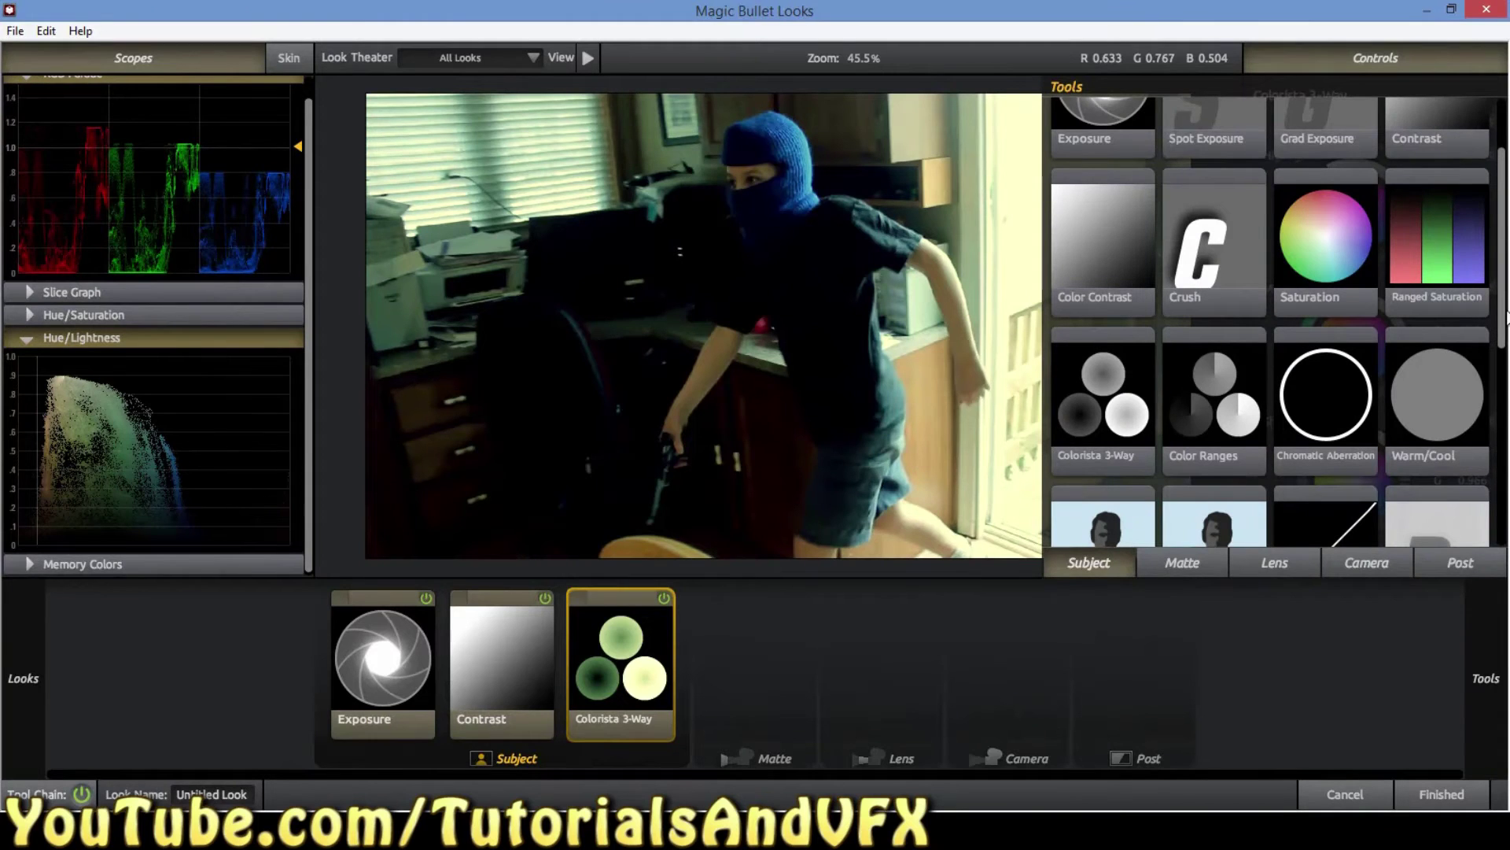
scroll(1487, 447, down, 5)
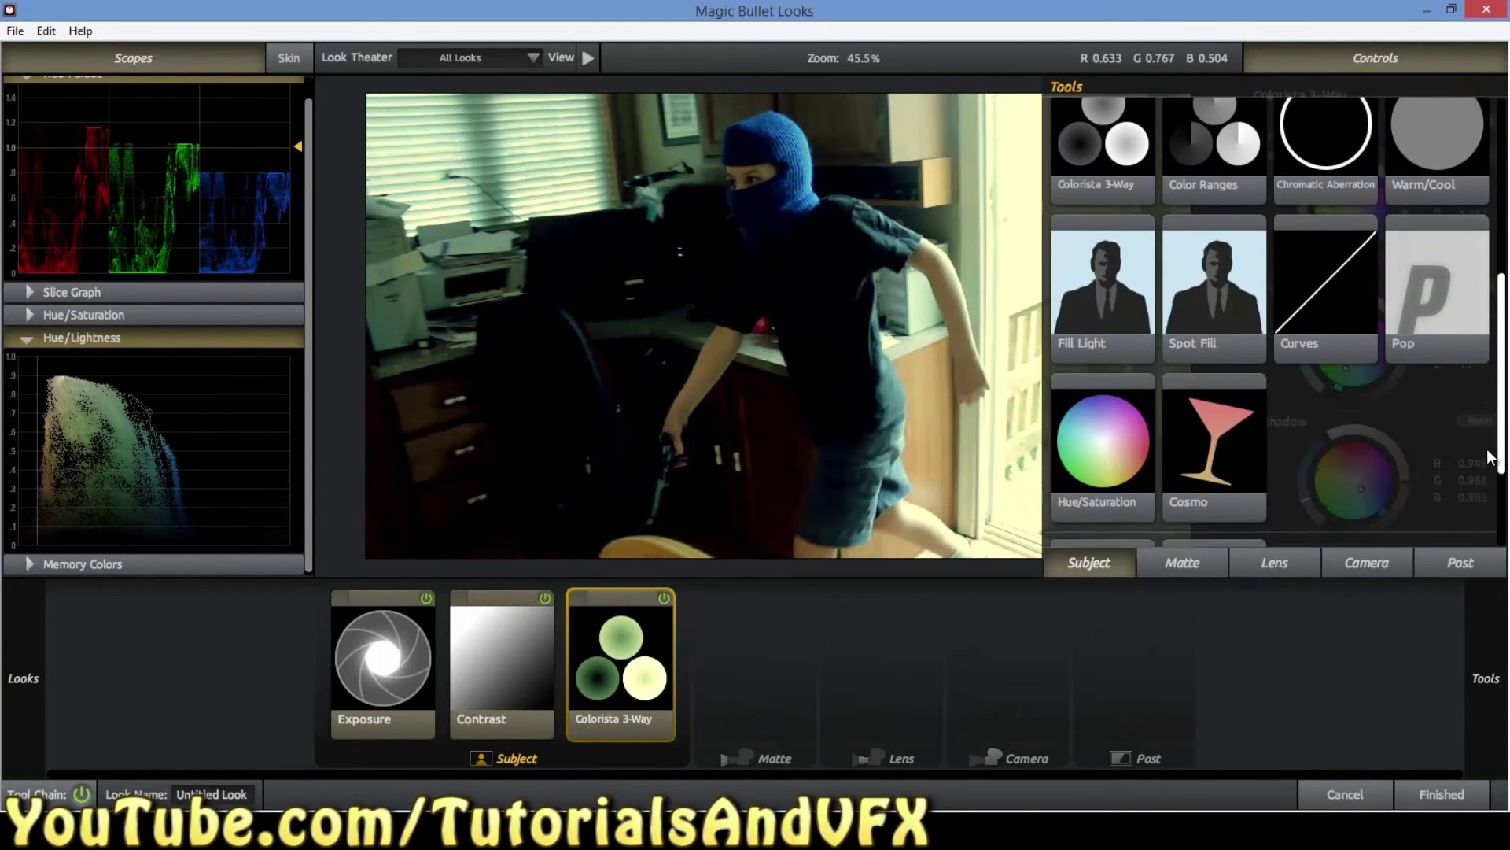
scroll(1485, 456, up, 3)
drag(1339, 278, 723, 633)
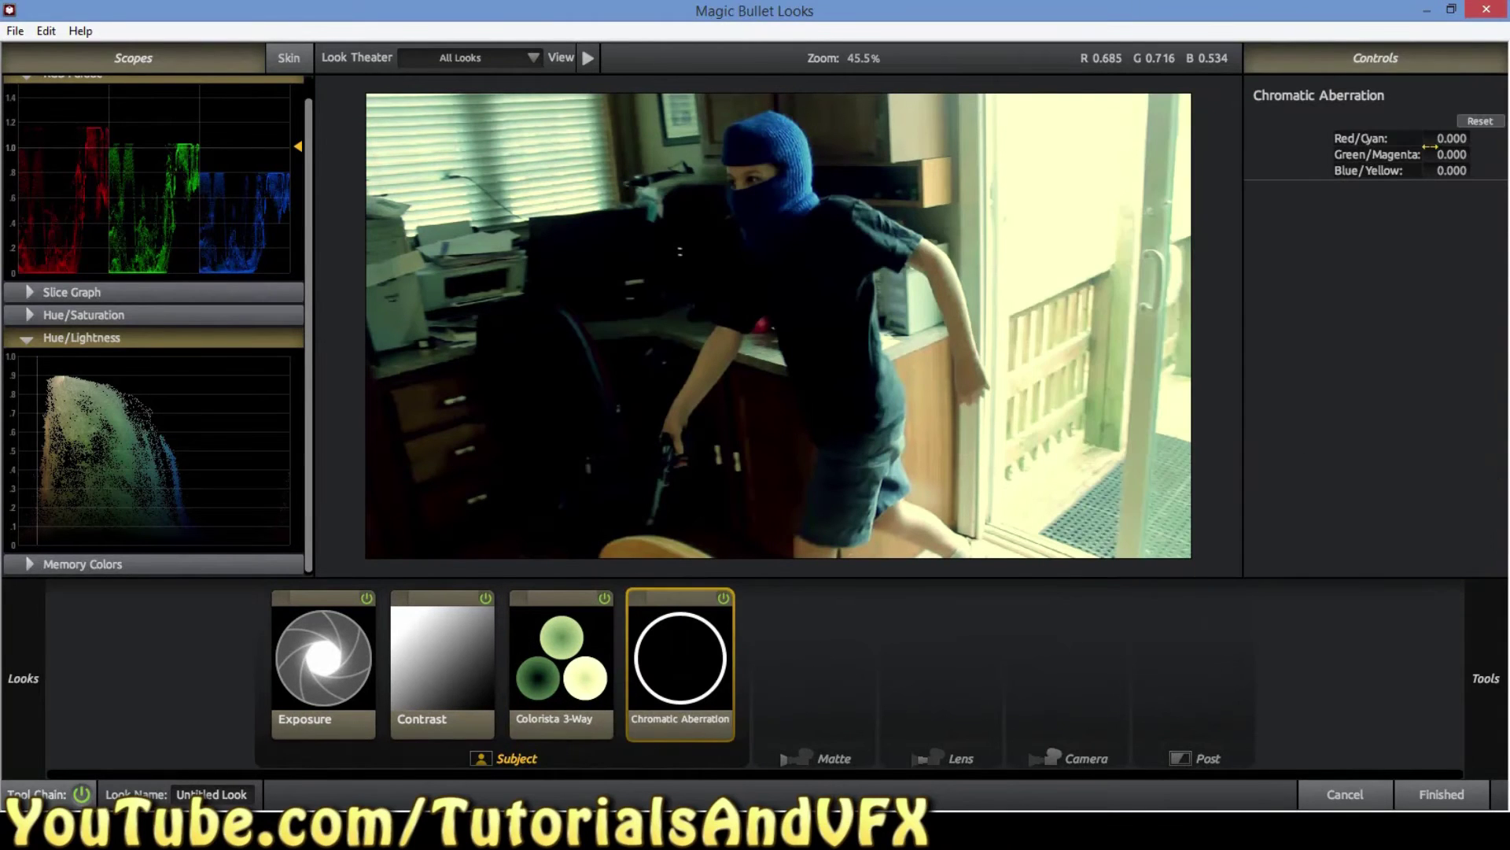
drag(1476, 143, 1504, 143)
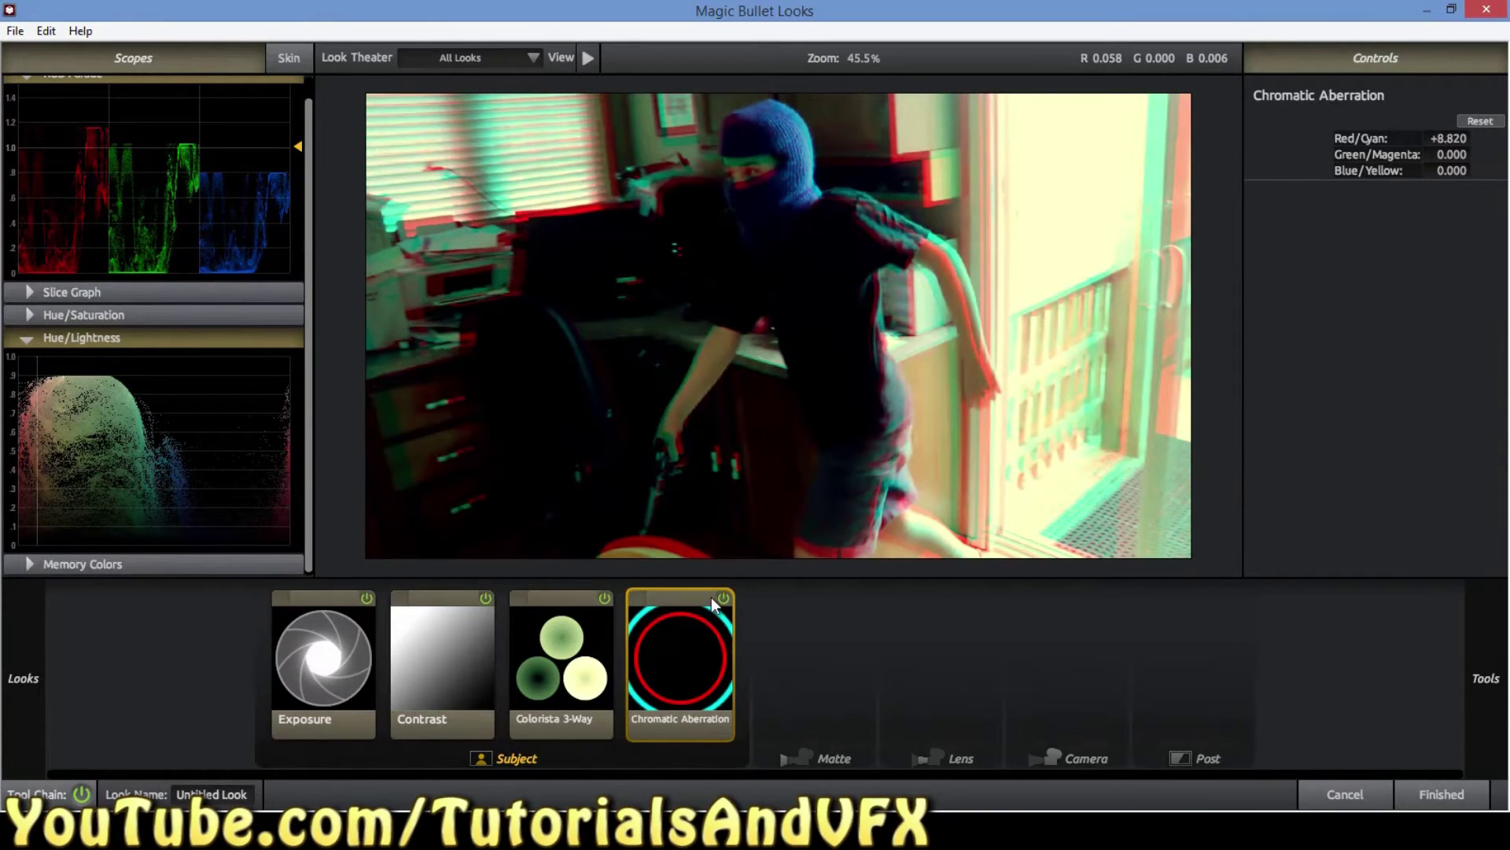
key(Delete)
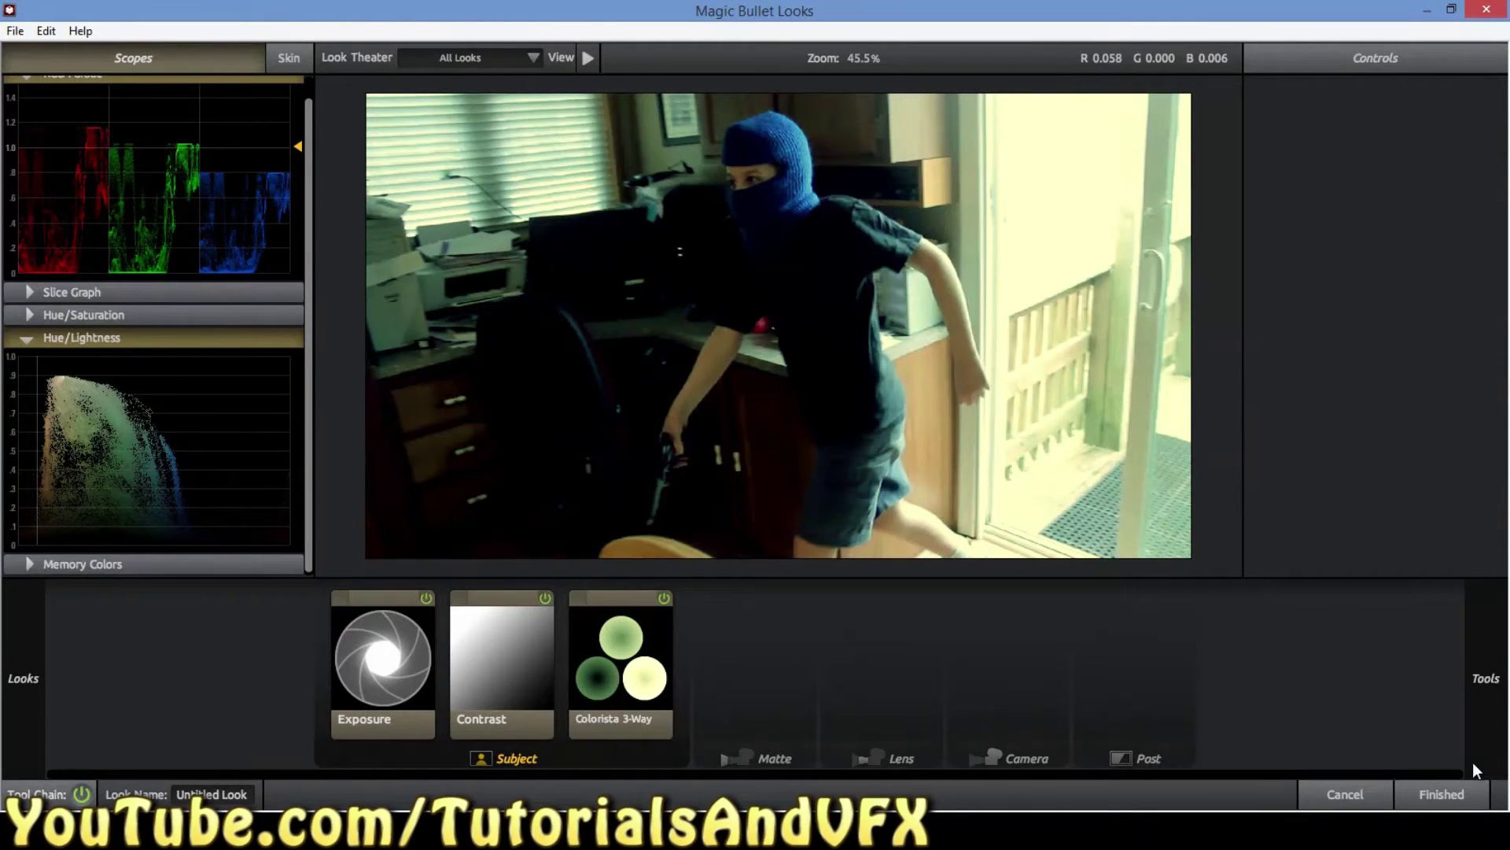
Look through the Subject, Matte and Lens tools and add a Vignette to the Lens stage of the chain
scroll(1505, 264, up, 2)
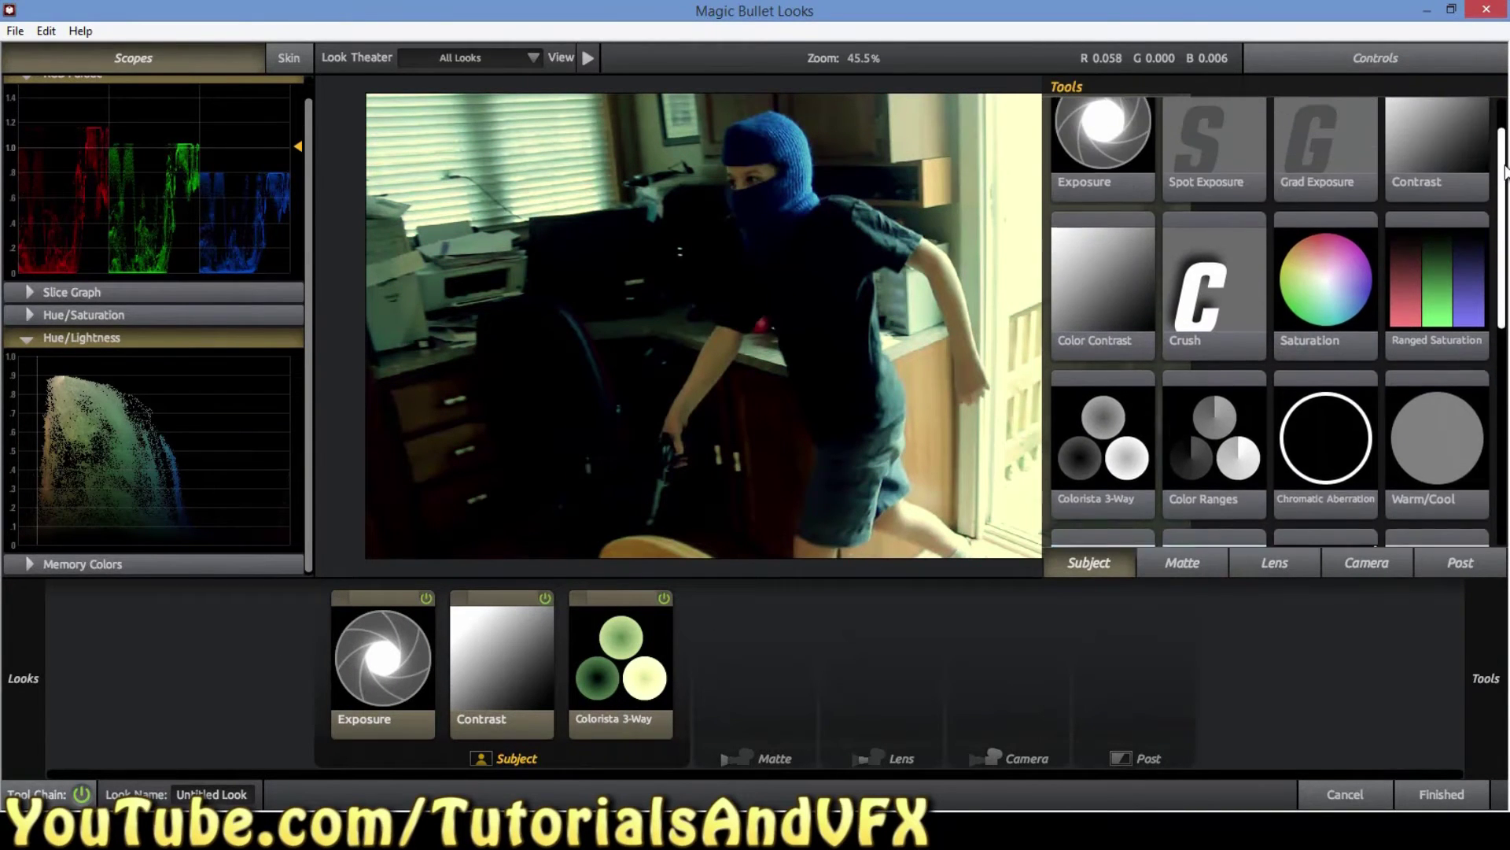
scroll(1504, 264, down, 4)
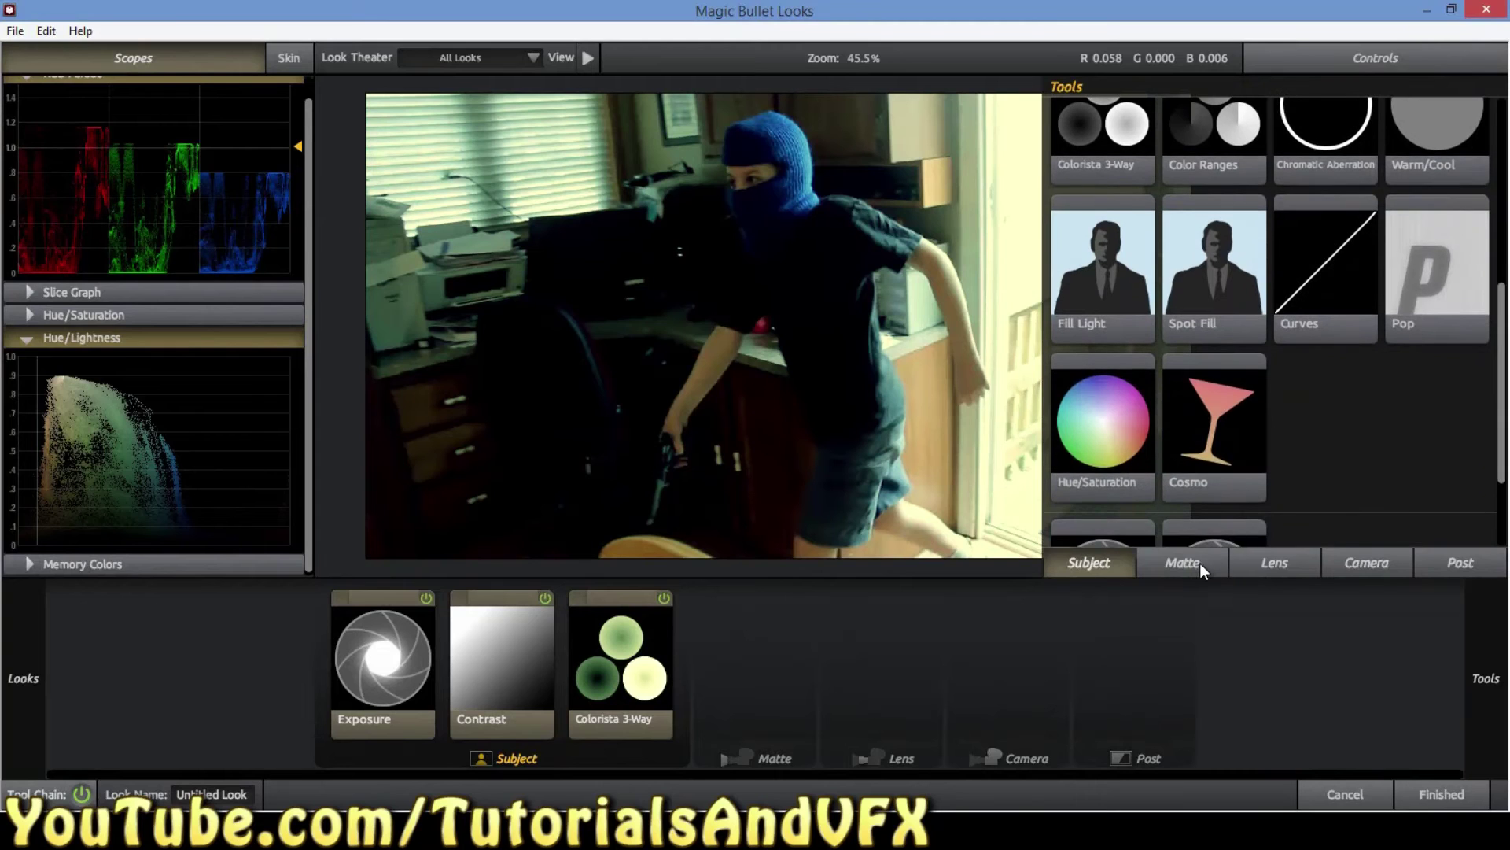
click(1199, 562)
scroll(1506, 303, up, 3)
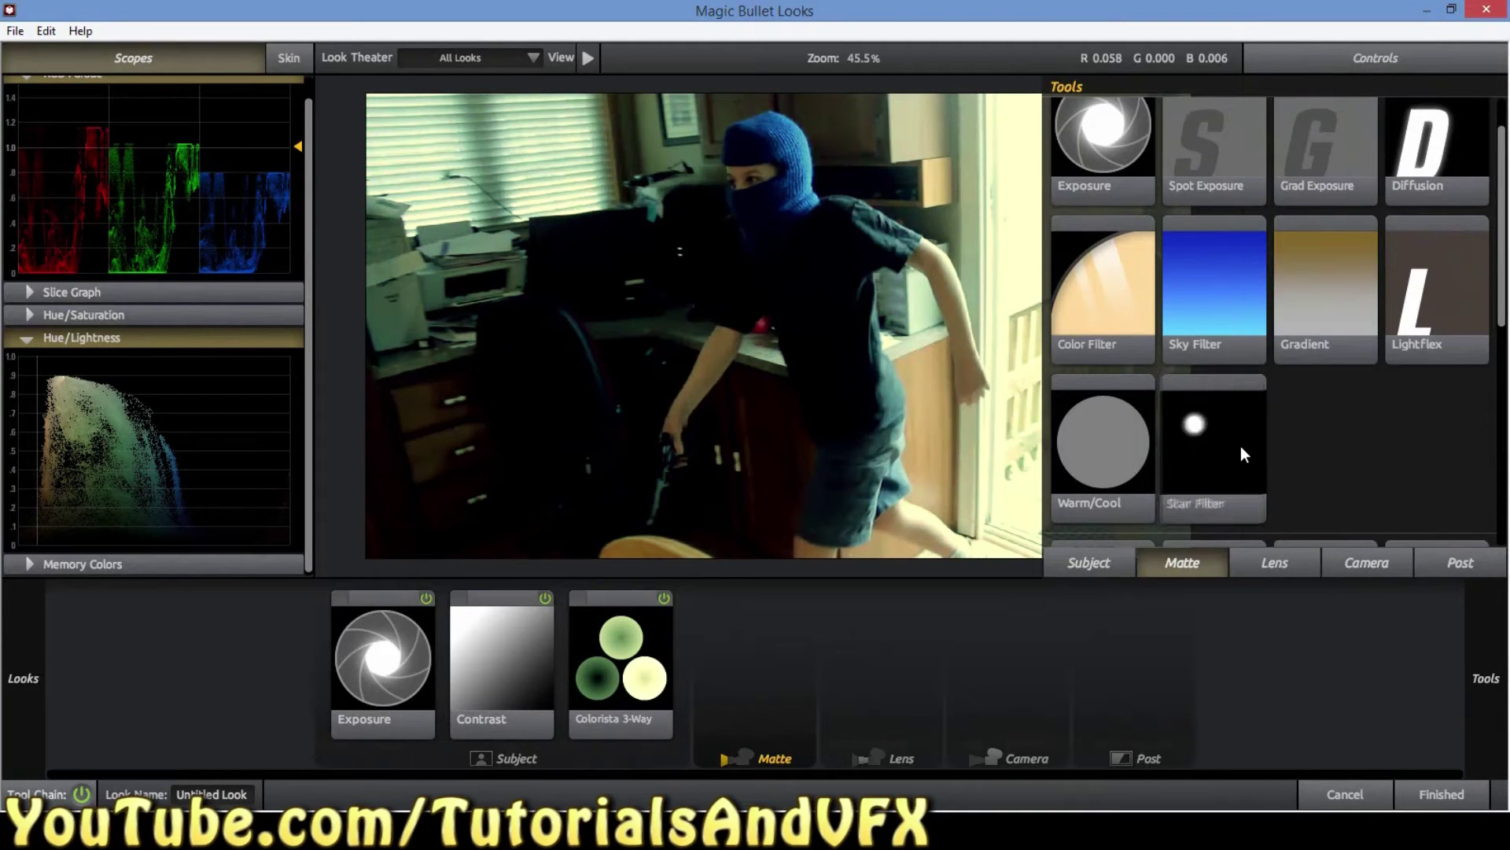
click(1274, 562)
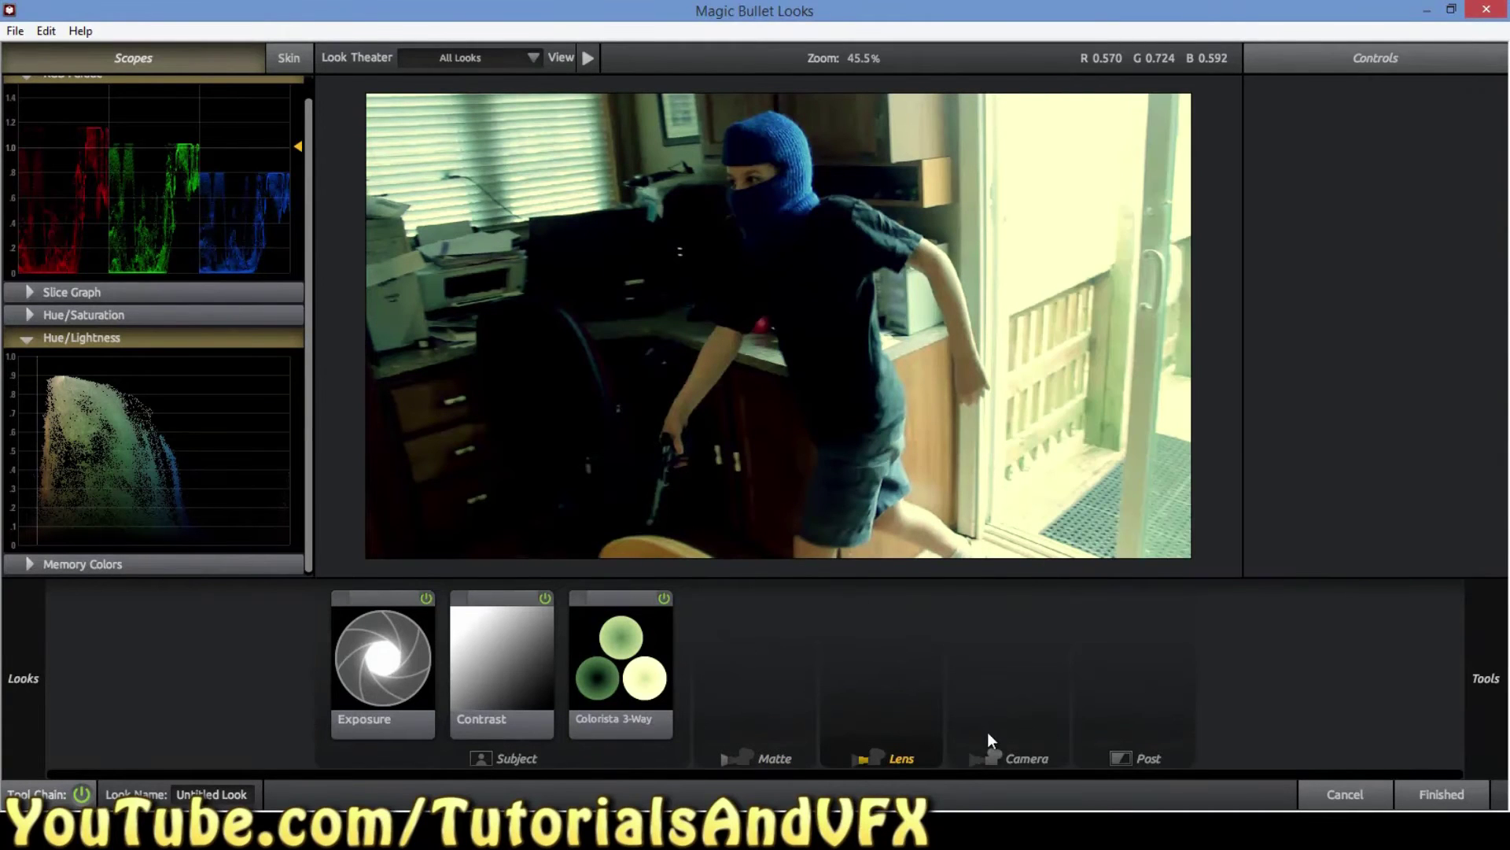
drag(1444, 169, 936, 629)
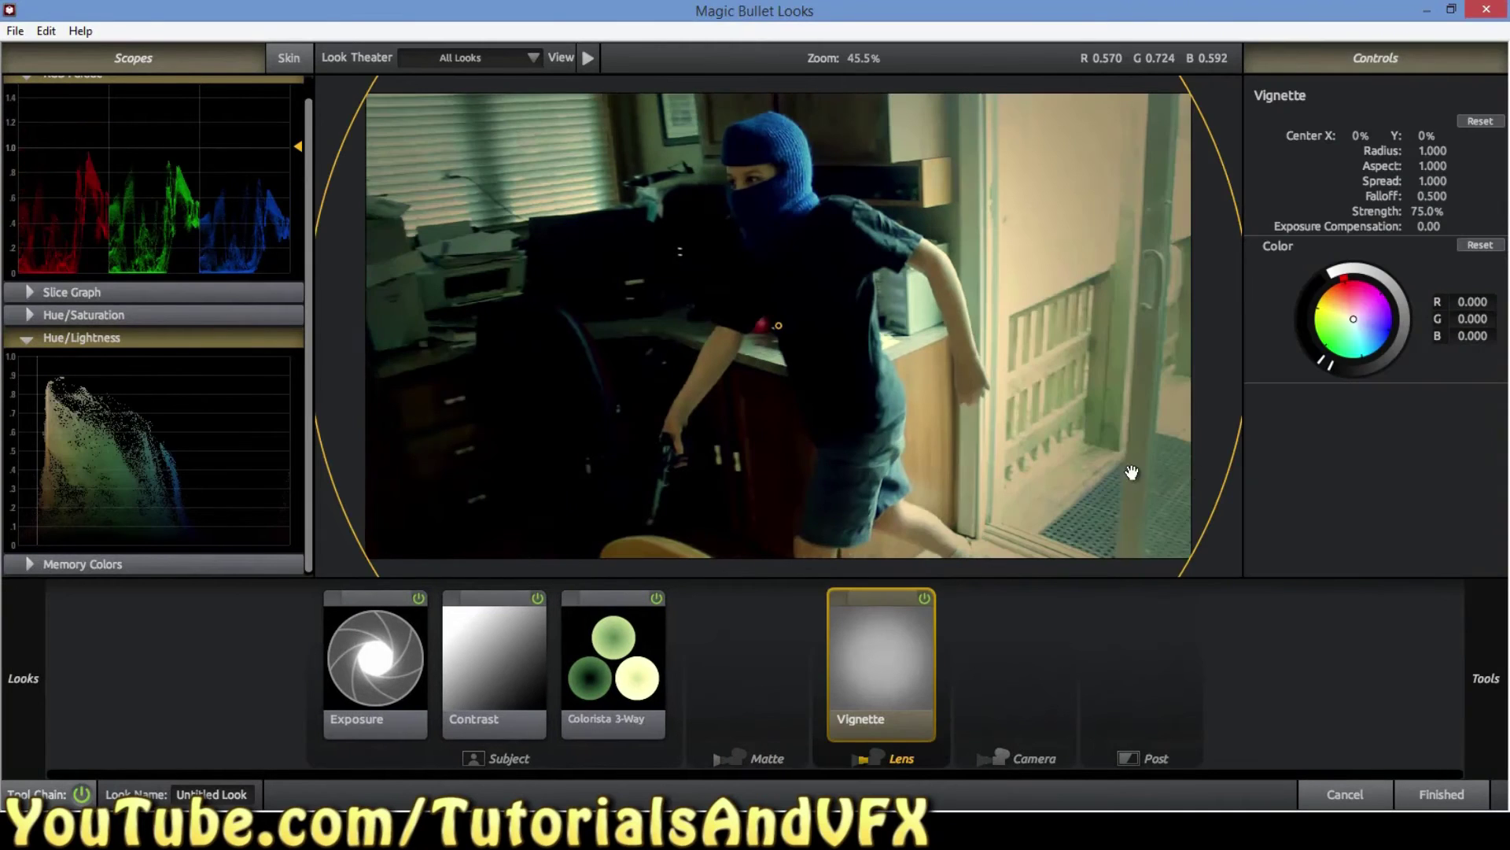
Shape the vignette into a wide oval with Spread 0.441 and Aspect 1.481
scroll(775, 322, down, 4)
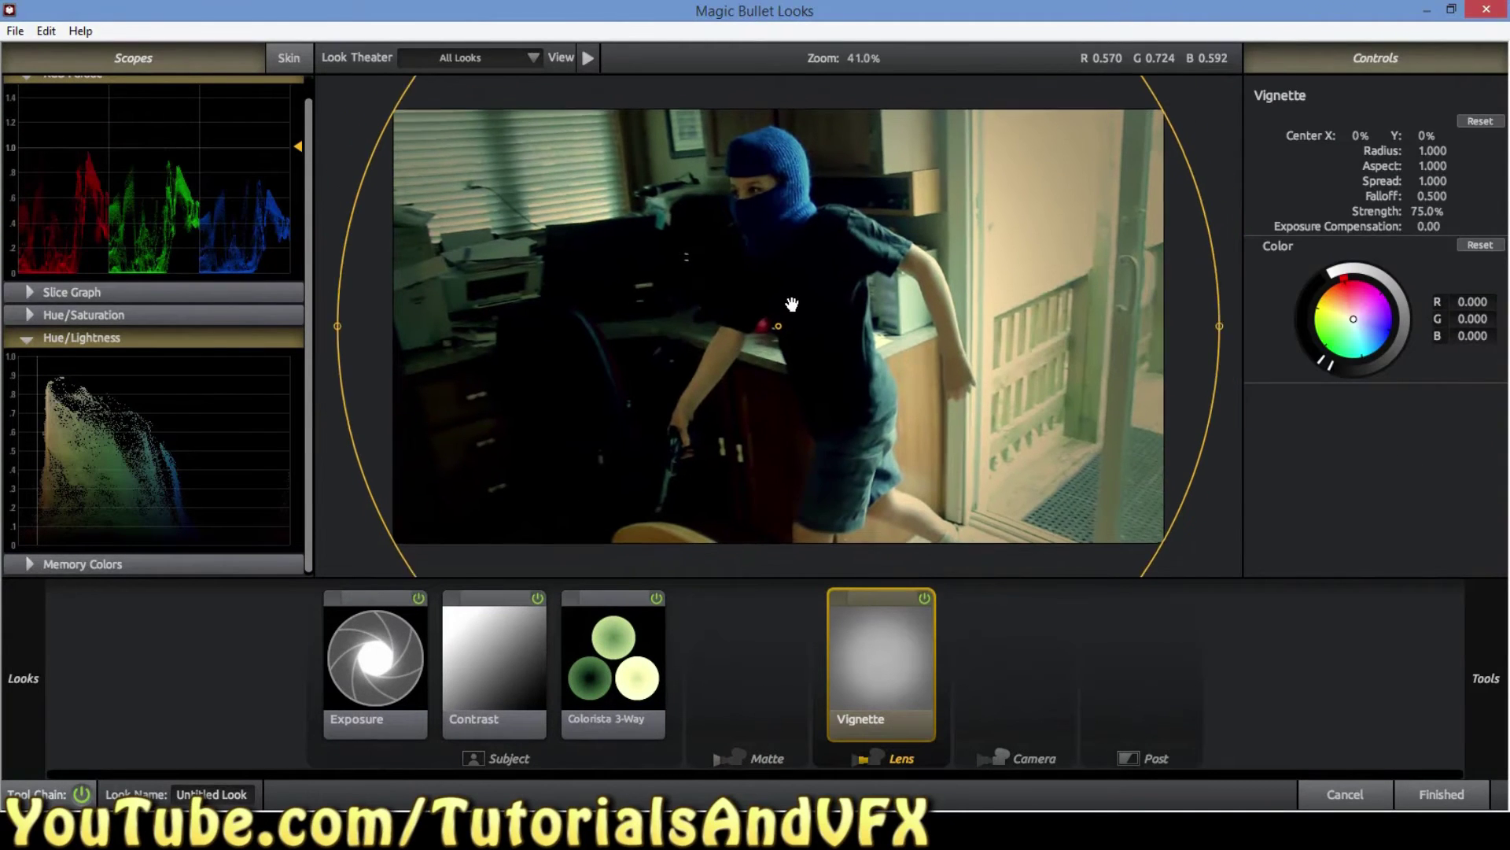
drag(780, 330, 985, 443)
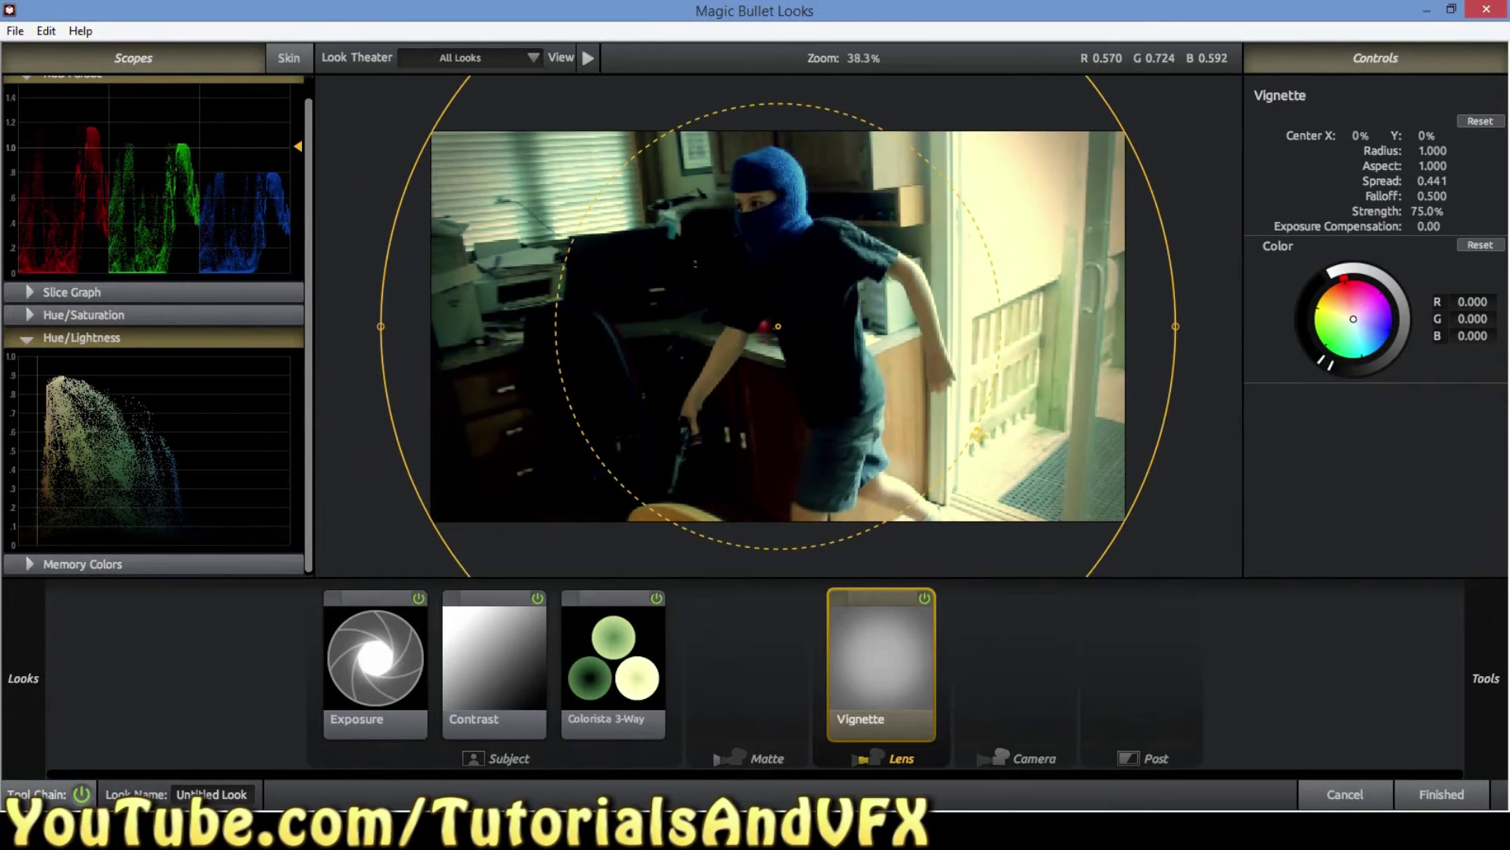
mouse_move(1175, 325)
mouse_down()
mouse_move(1298, 322)
mouse_move(1176, 304)
mouse_up()
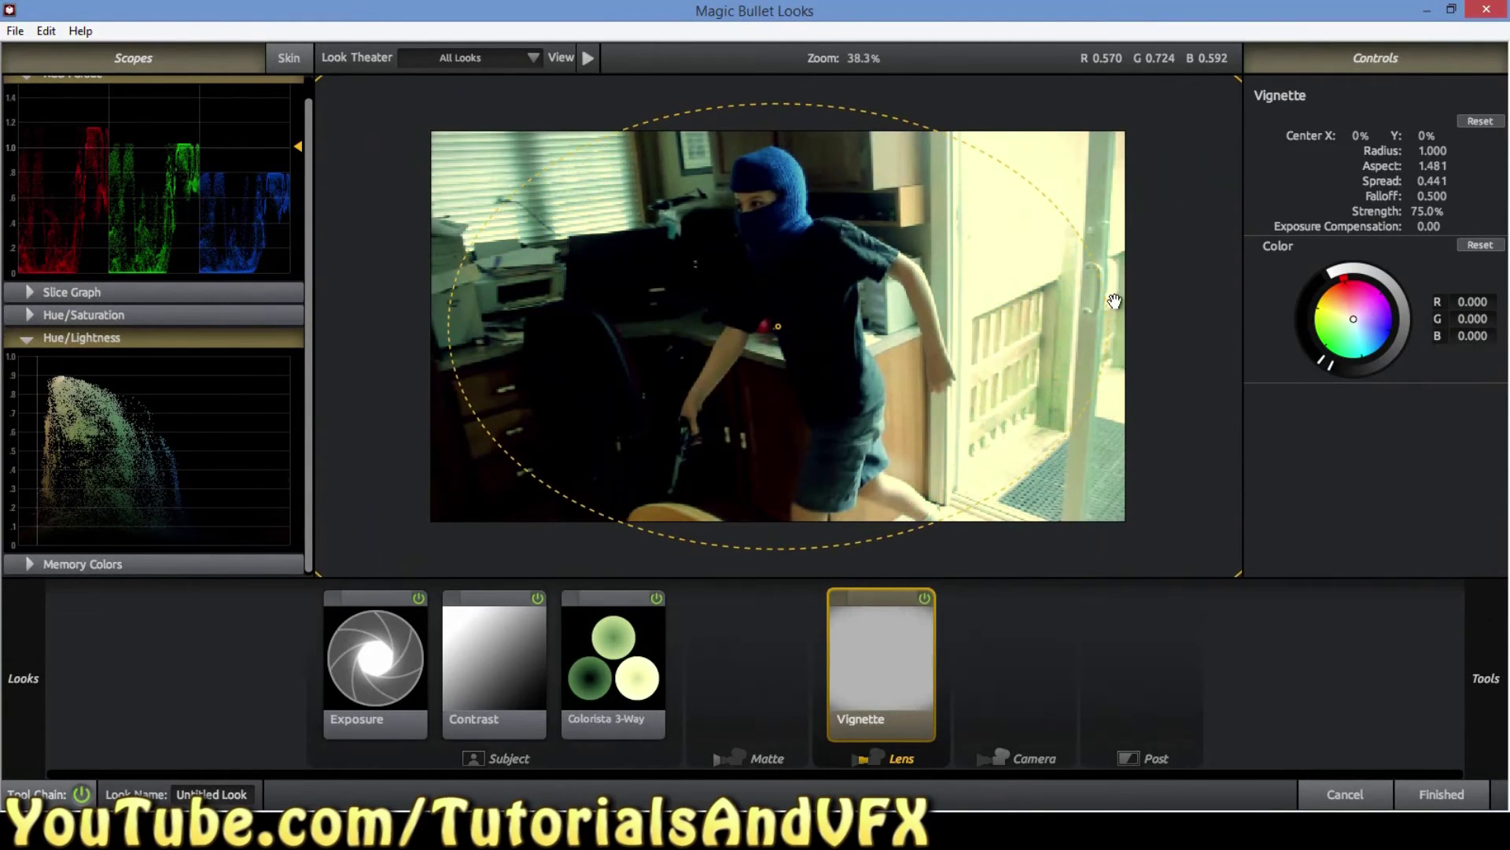
scroll(1176, 303, down, 6)
scroll(984, 295, down, 3)
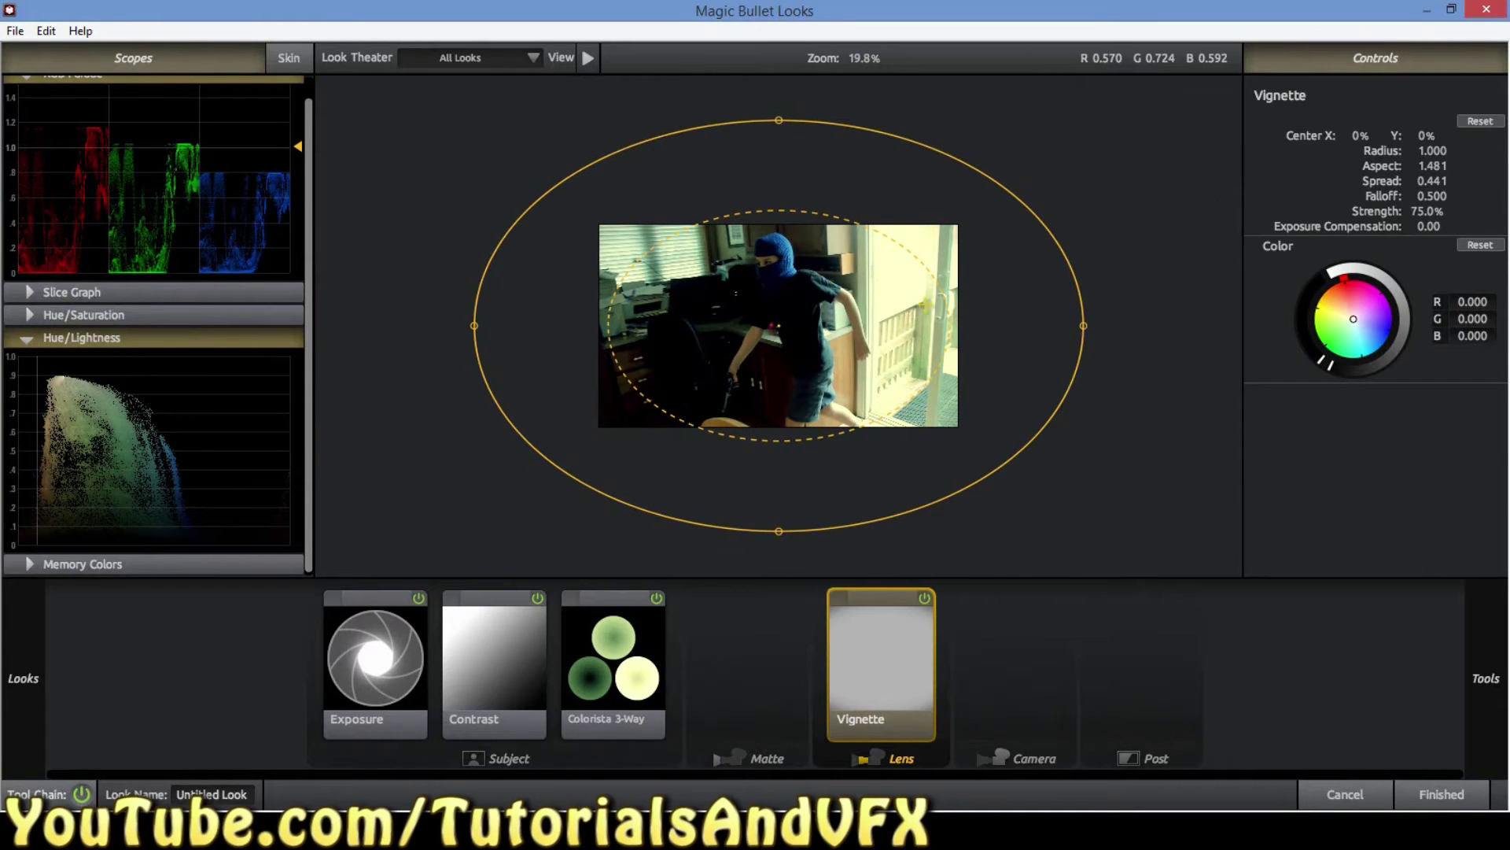
Tighten the vignette oval around the frame to Radius 0.821, Aspect 1.653 and Spread 0.442
drag(951, 305, 933, 322)
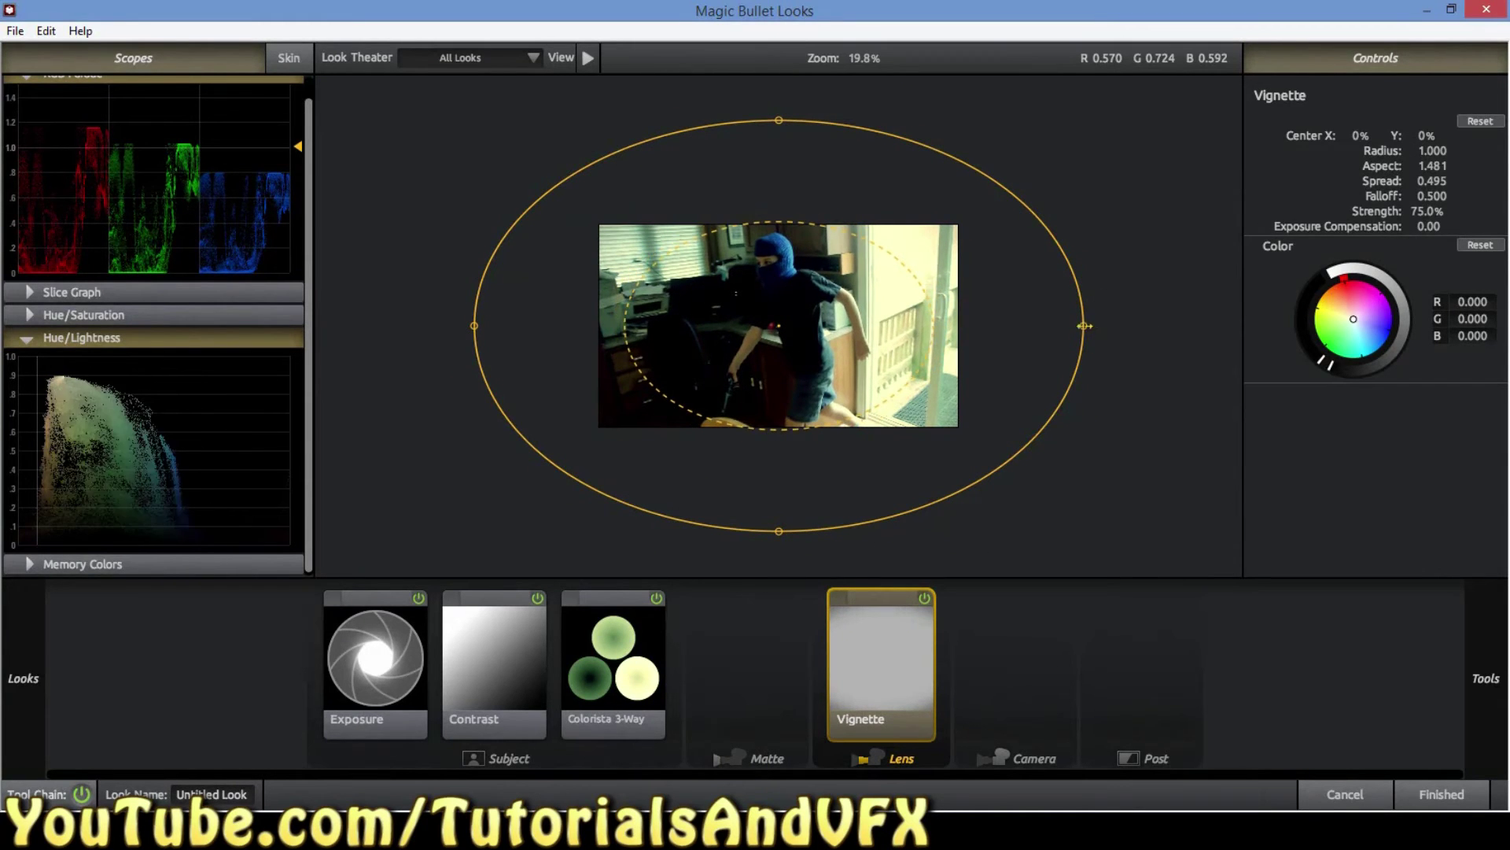
drag(1084, 325, 1058, 325)
drag(779, 120, 779, 156)
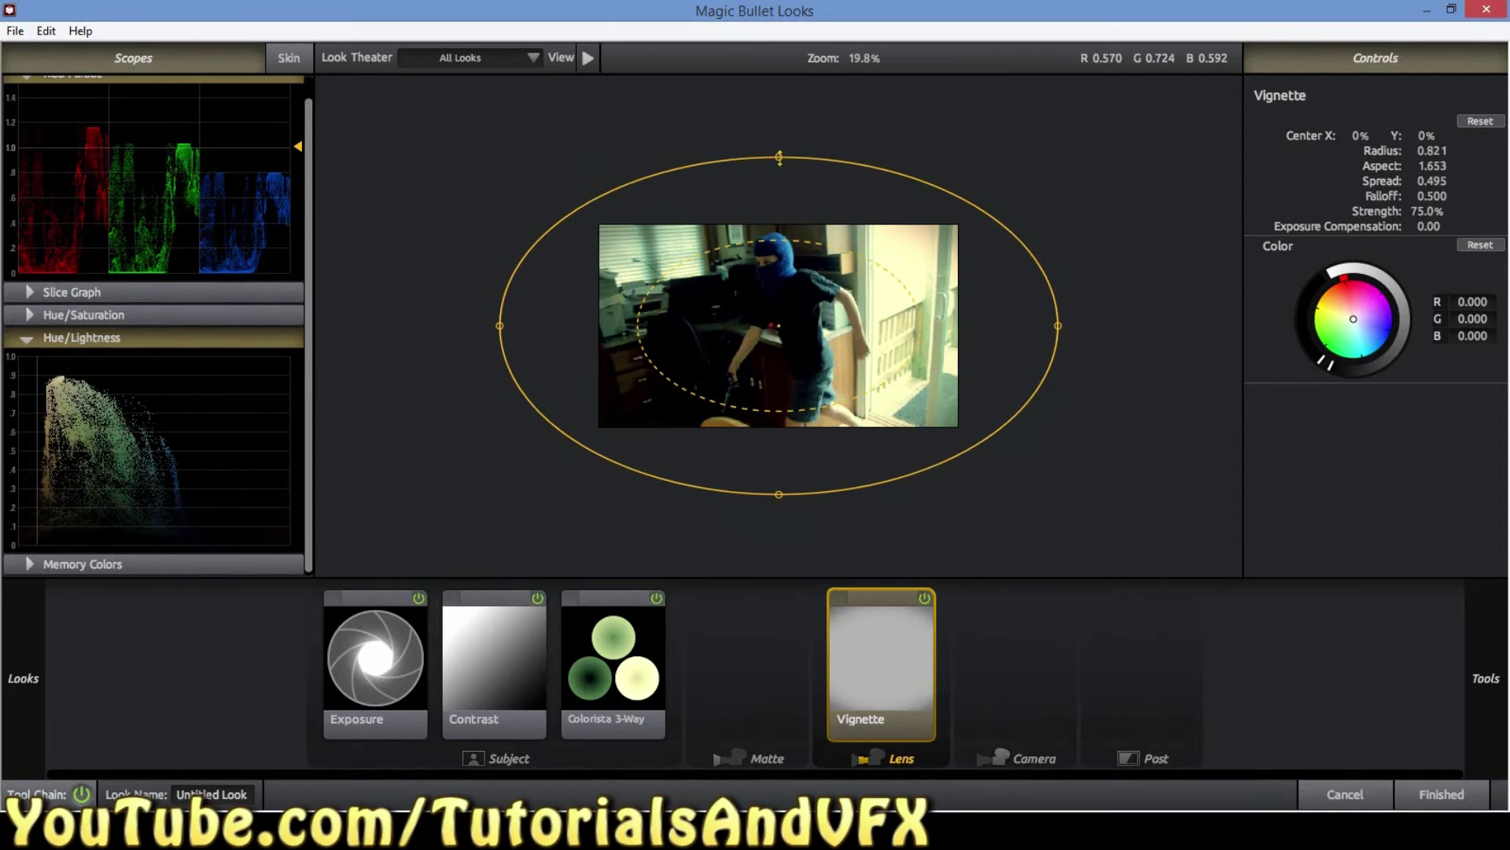
scroll(911, 319, up, 1)
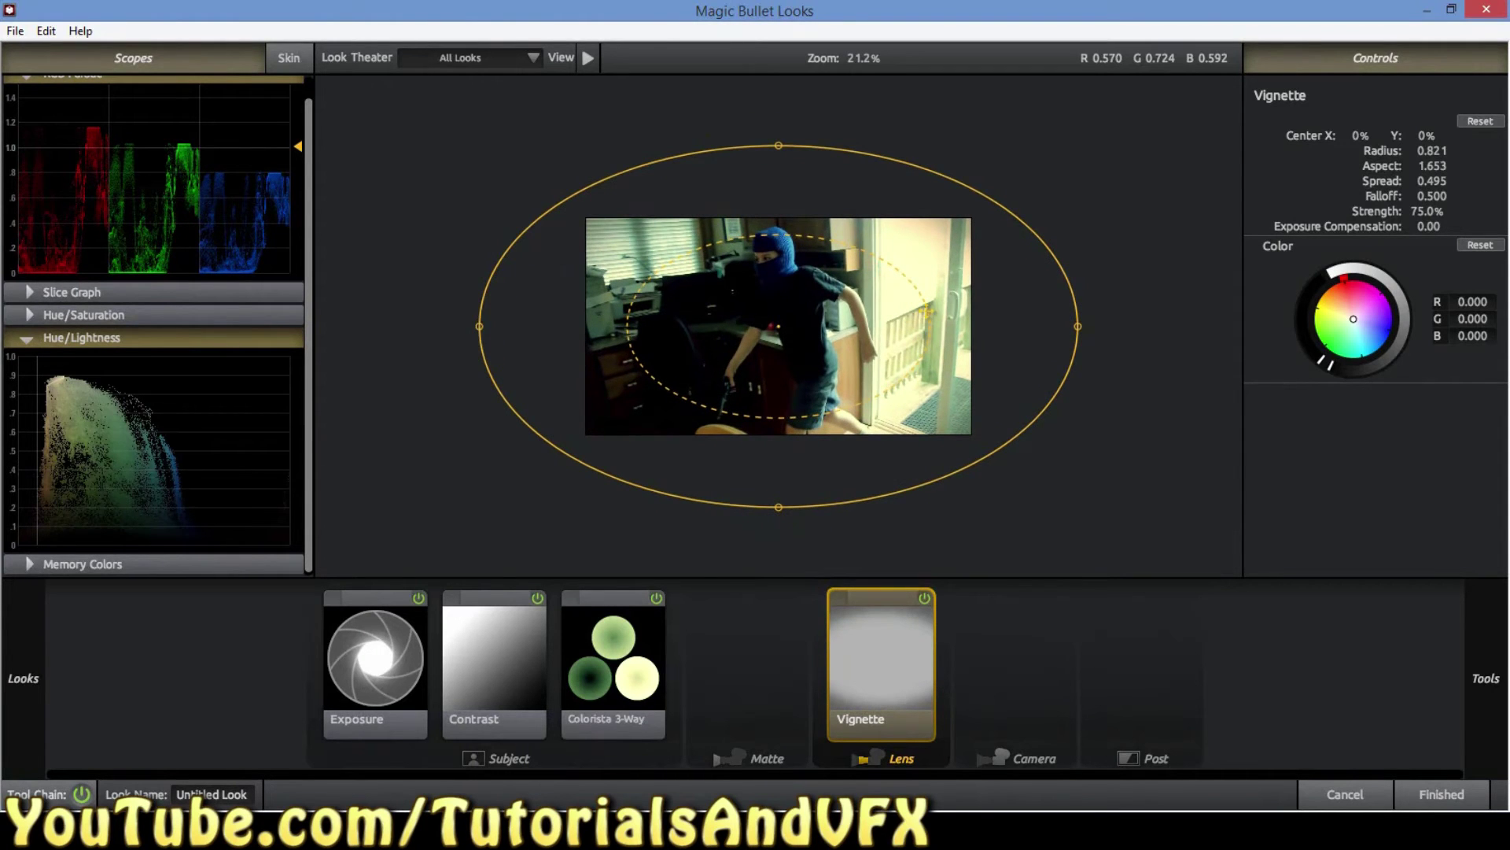
drag(928, 312, 940, 313)
scroll(940, 313, up, 5)
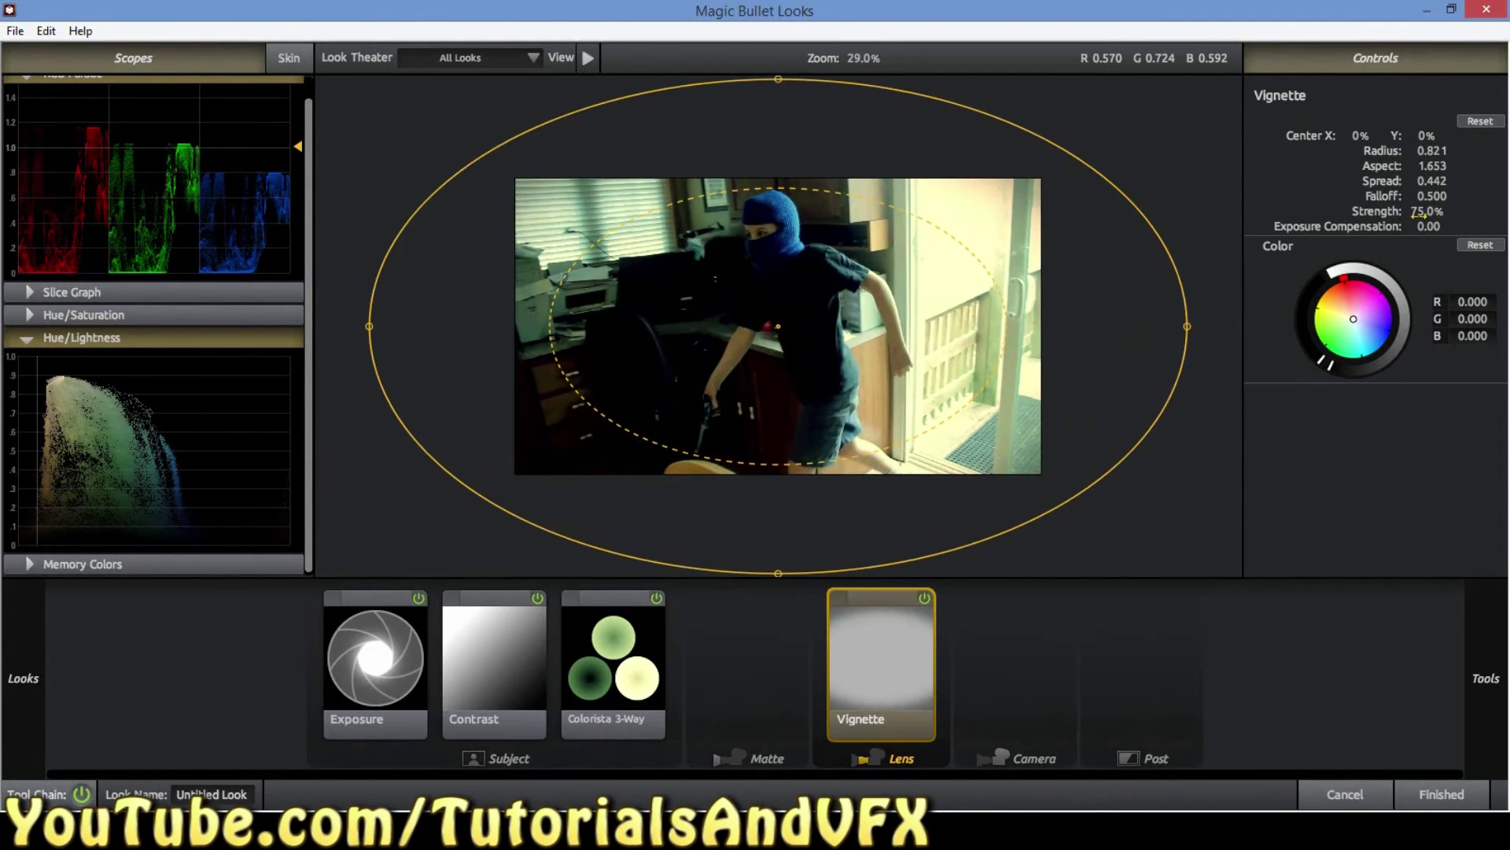
Set the vignette to Radius 0.726, Spread 0.361, Falloff 0.865 and Strength 60%, and view the frame without its outline
mouse_move(1416, 211)
mouse_down()
mouse_move(1349, 222)
mouse_move(1408, 212)
mouse_up()
drag(1433, 150, 1386, 214)
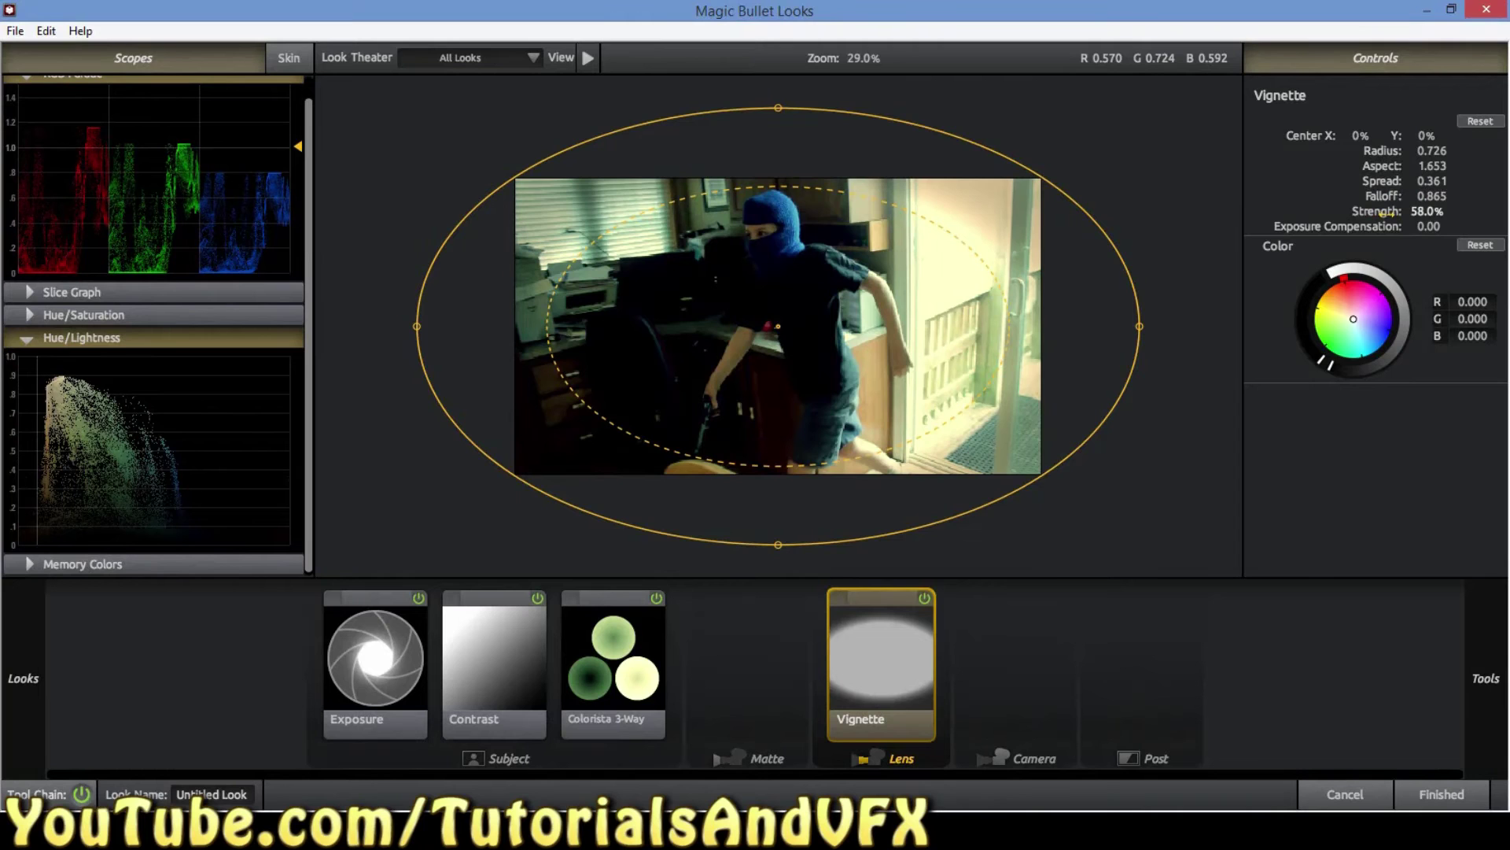
click(1053, 686)
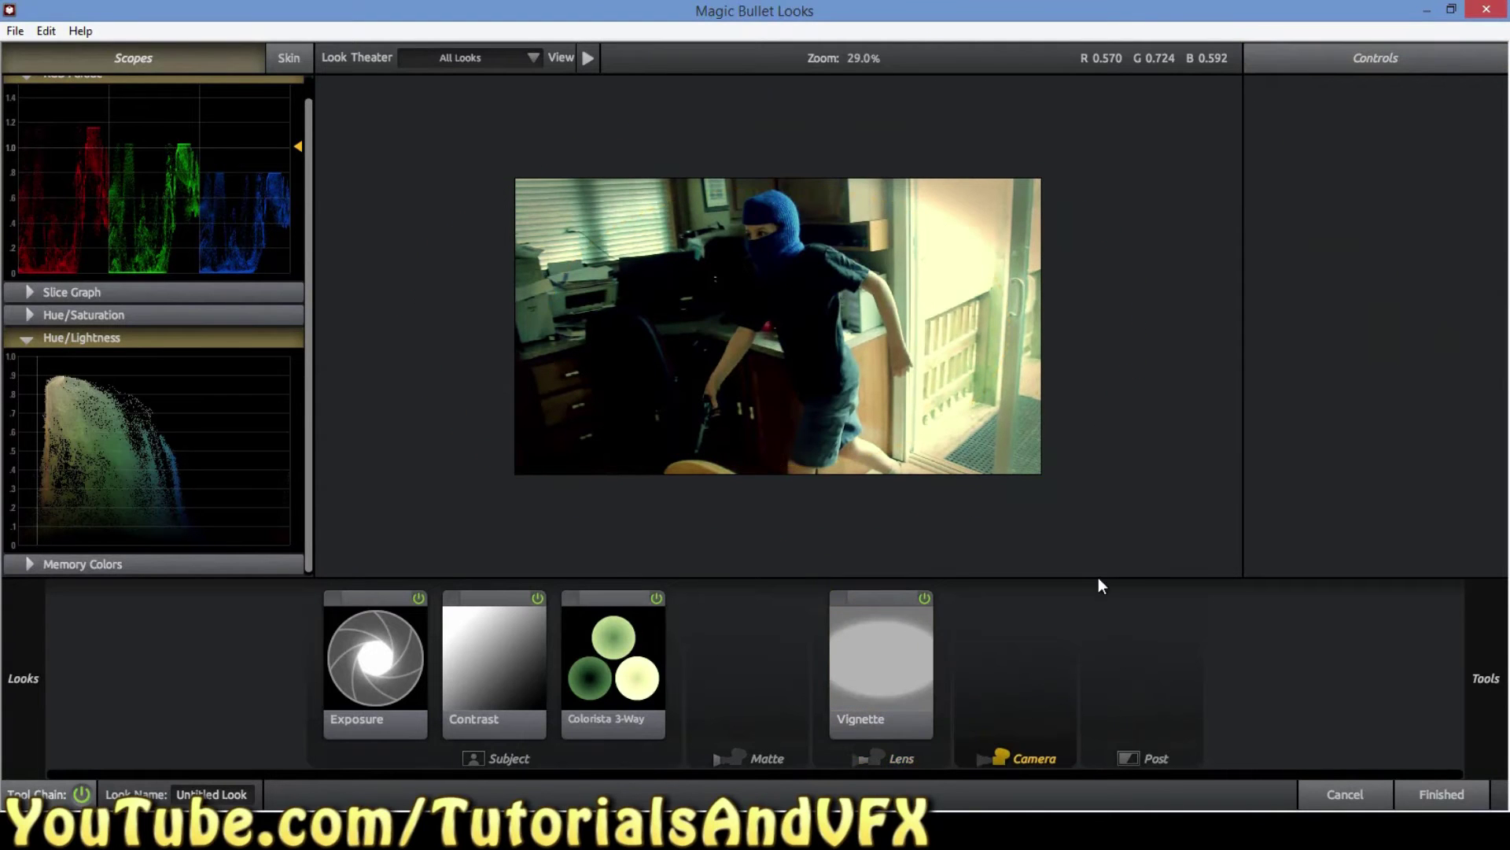
scroll(1039, 429, up, 1)
Soften the vignette with Falloff 0.235, Spread 0.488 and Strength 42%
click(901, 687)
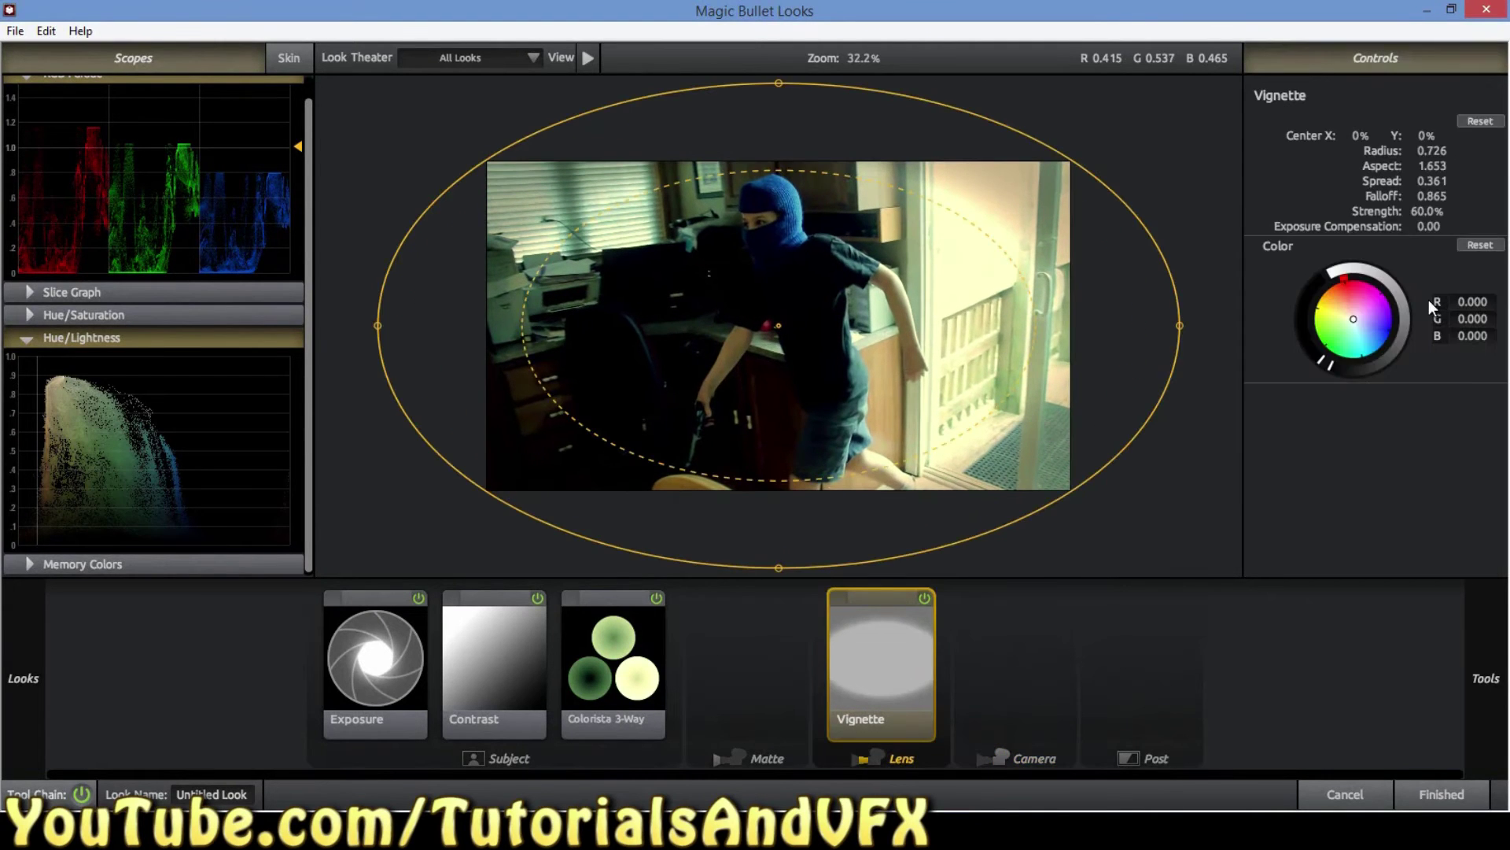
drag(1436, 198, 1351, 211)
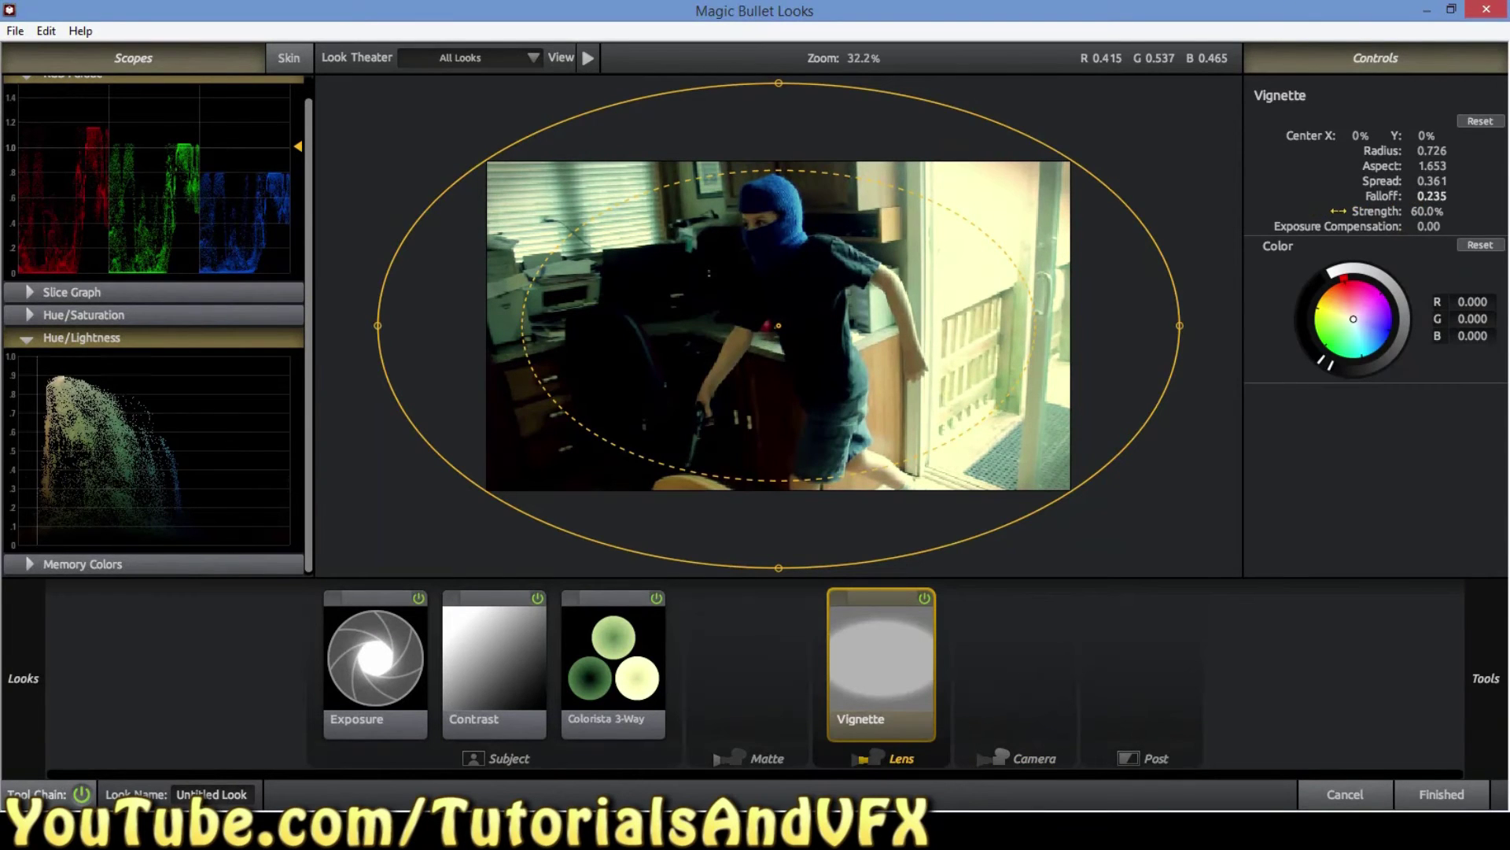
mouse_move(1452, 181)
mouse_down()
mouse_move(1487, 188)
mouse_move(1423, 177)
mouse_up()
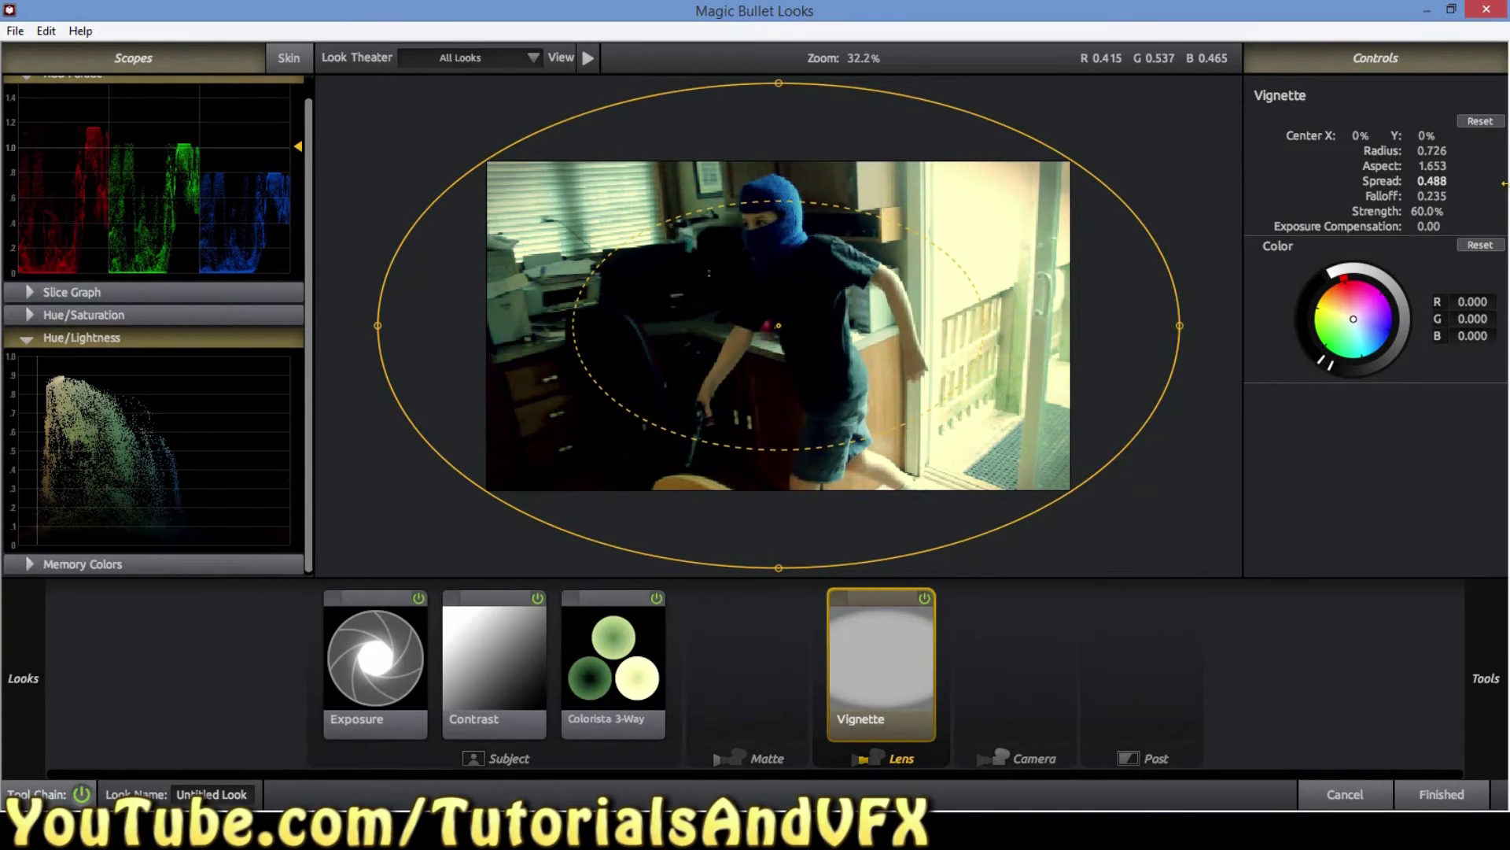
drag(1416, 211, 1412, 211)
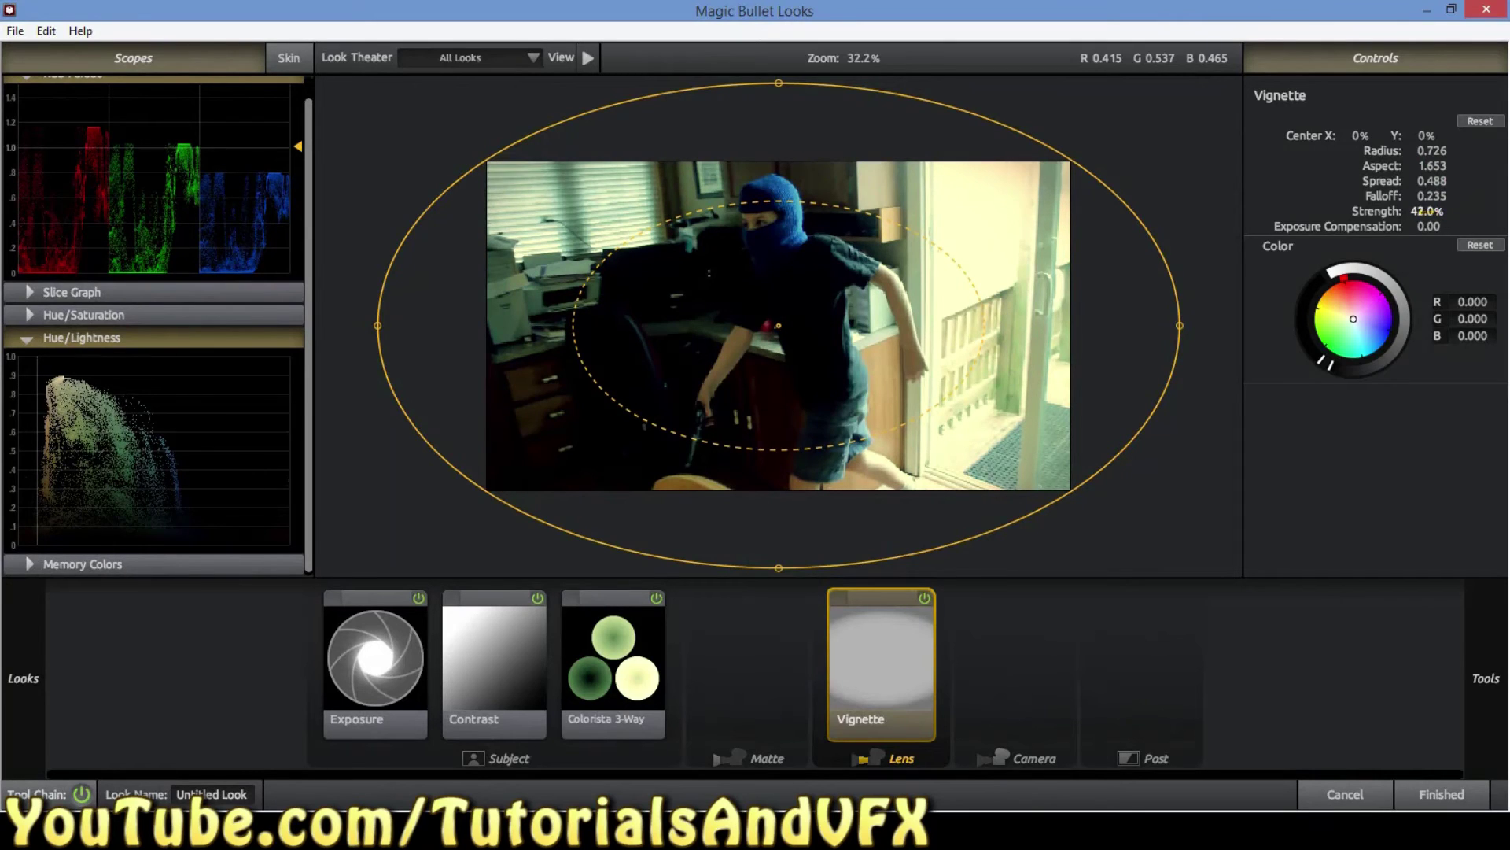
Compare the frame with the Vignette tool repeatedly disabled and enabled, leaving it enabled
click(996, 647)
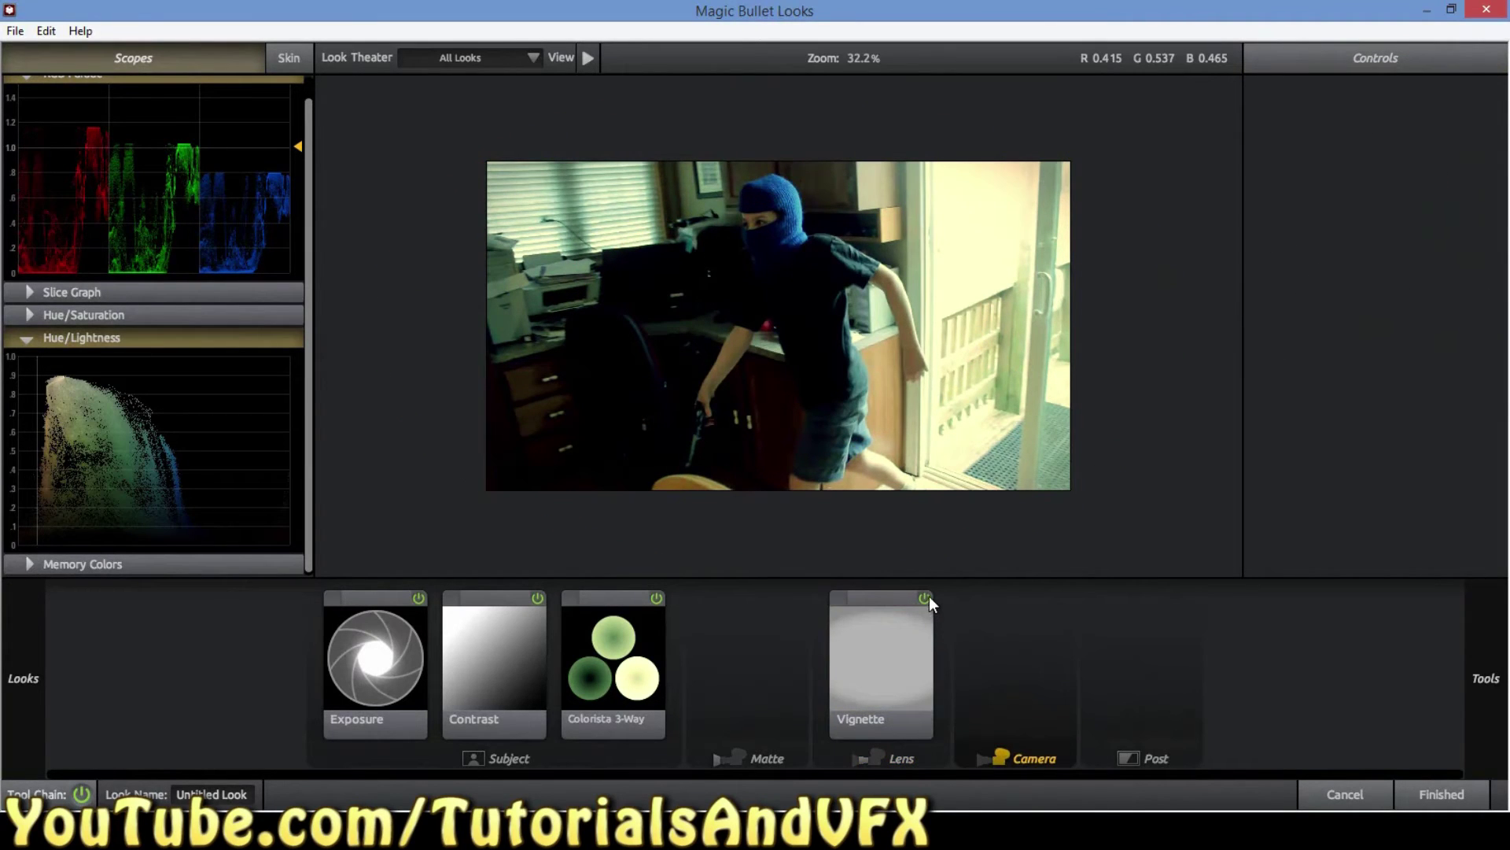
click(928, 596)
click(982, 645)
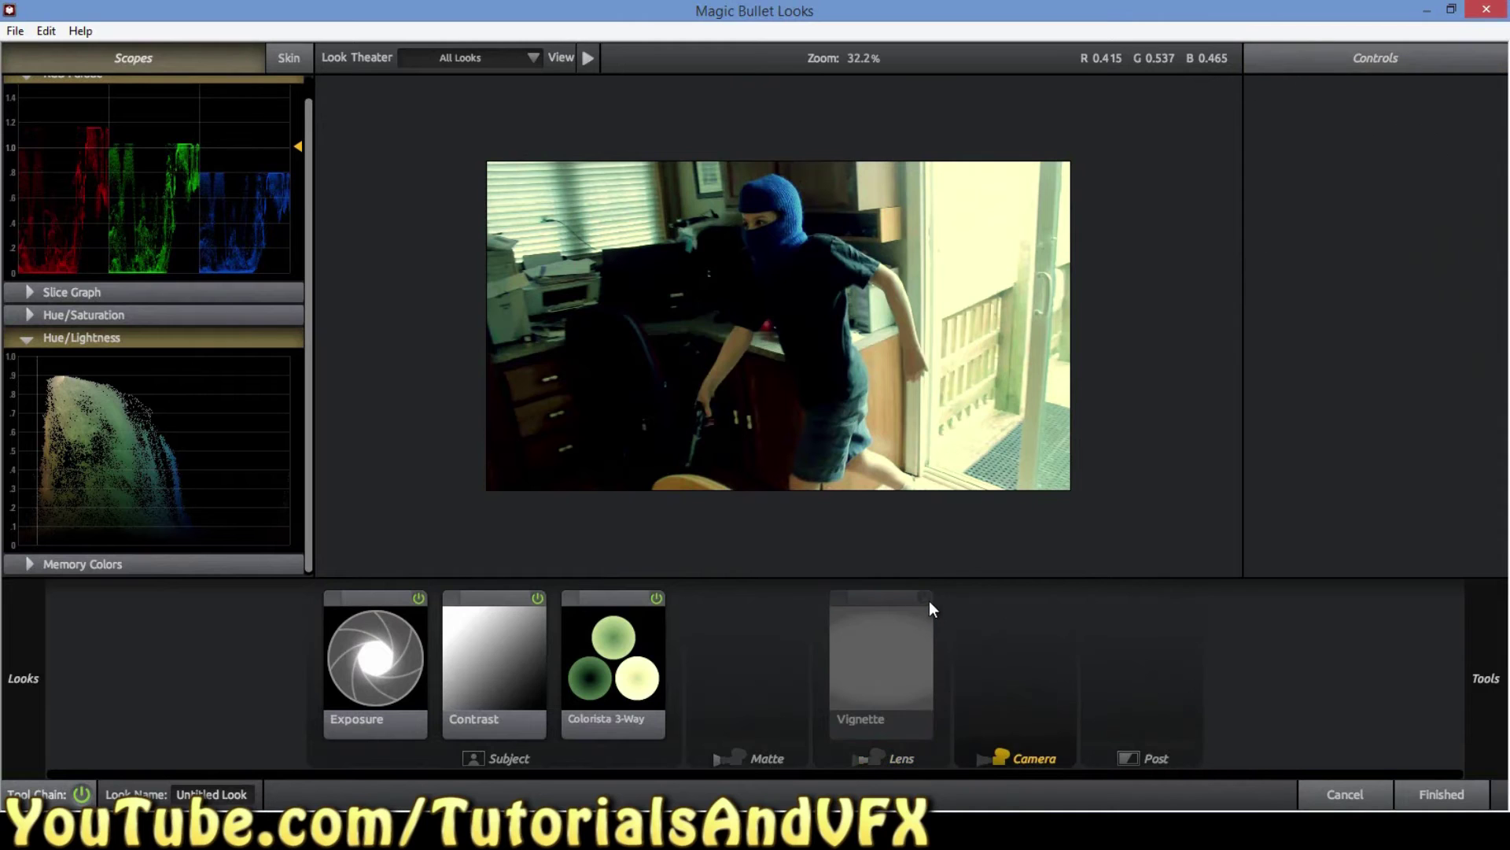
click(928, 600)
click(987, 648)
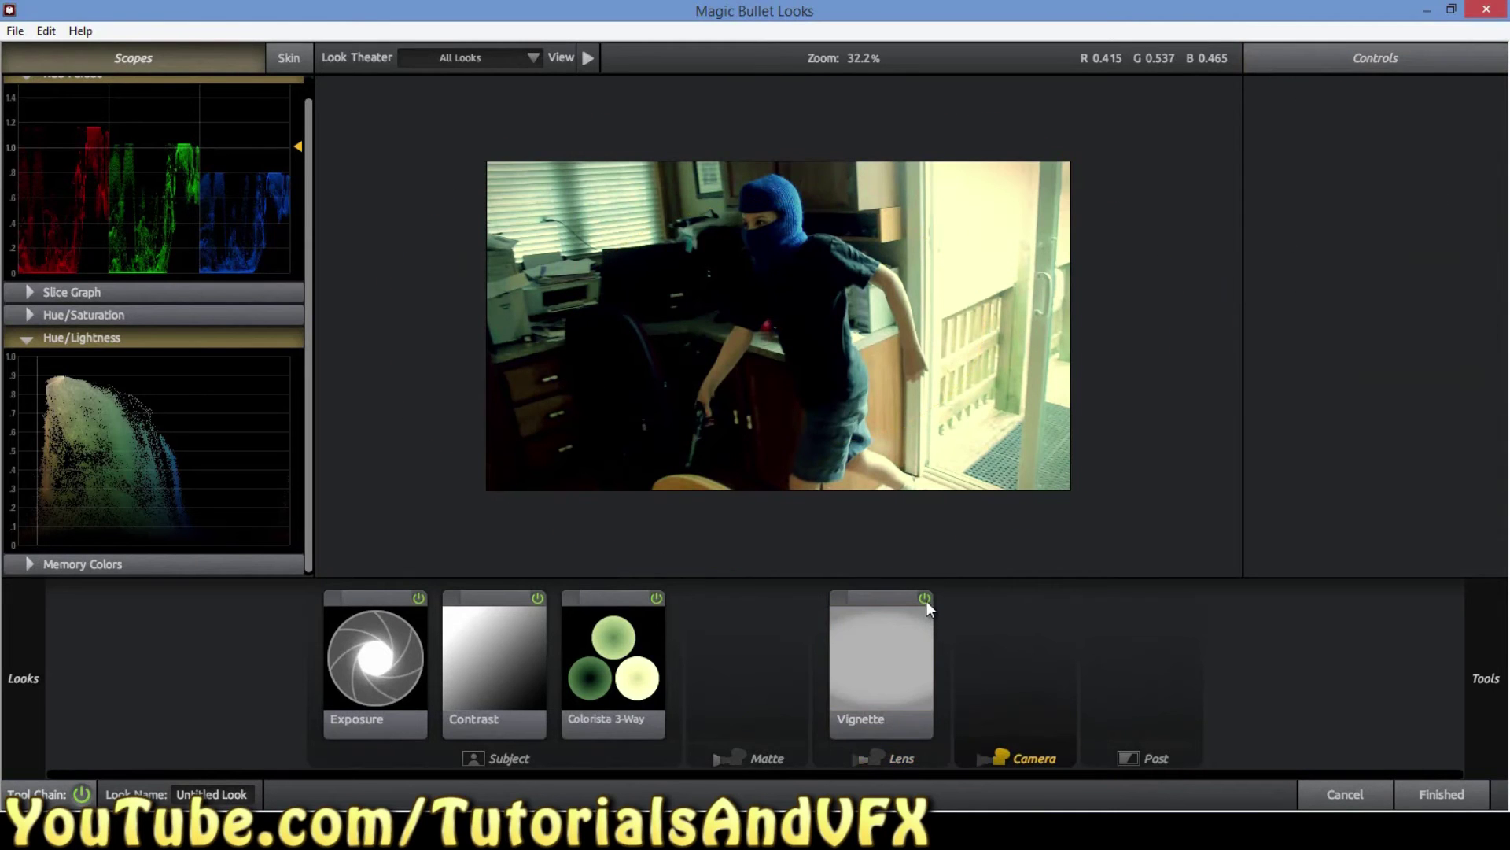
click(927, 599)
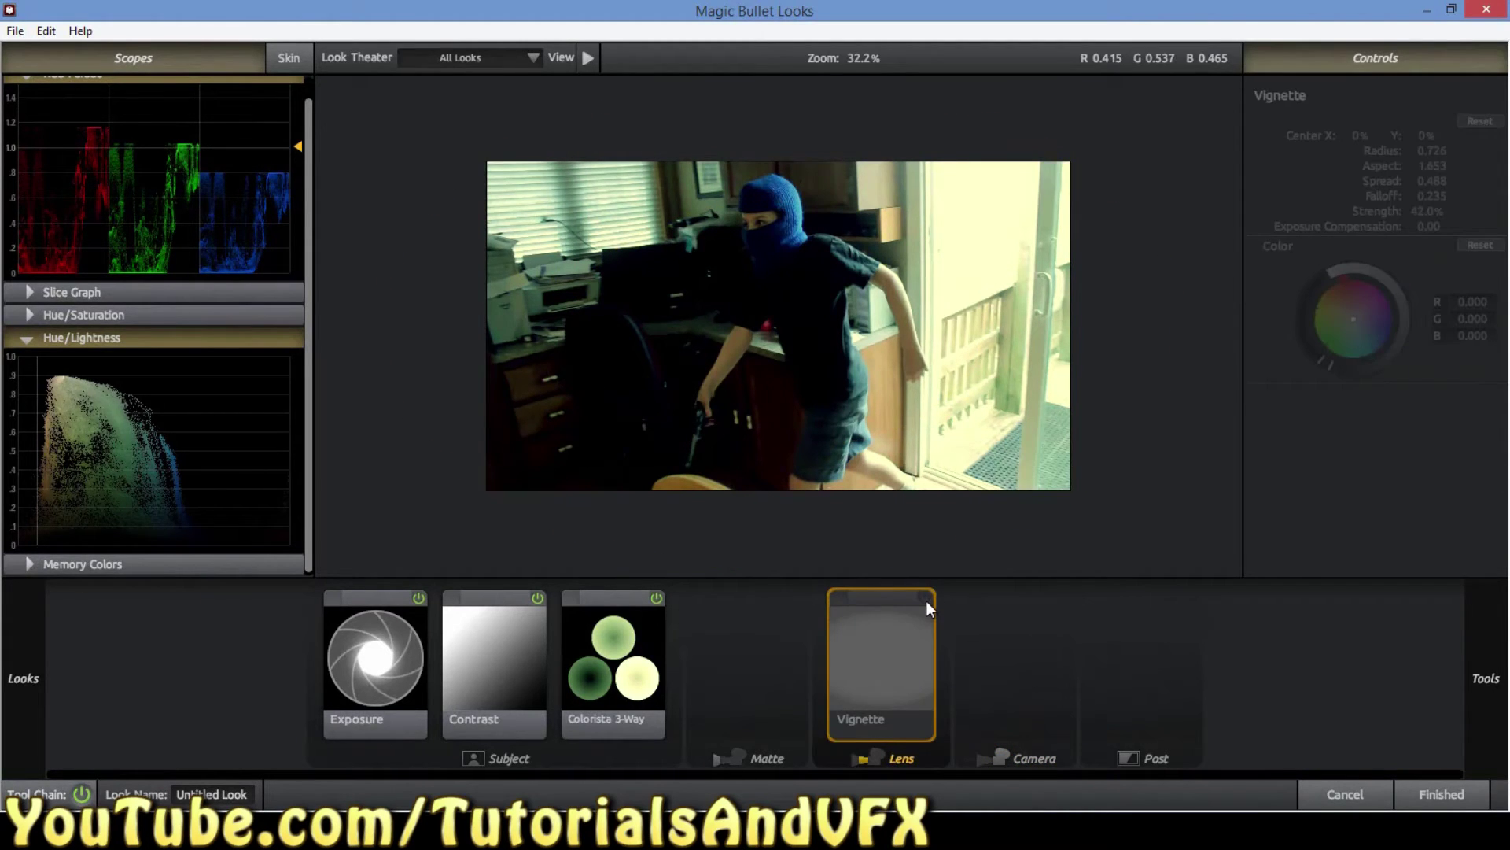
click(927, 601)
click(1031, 659)
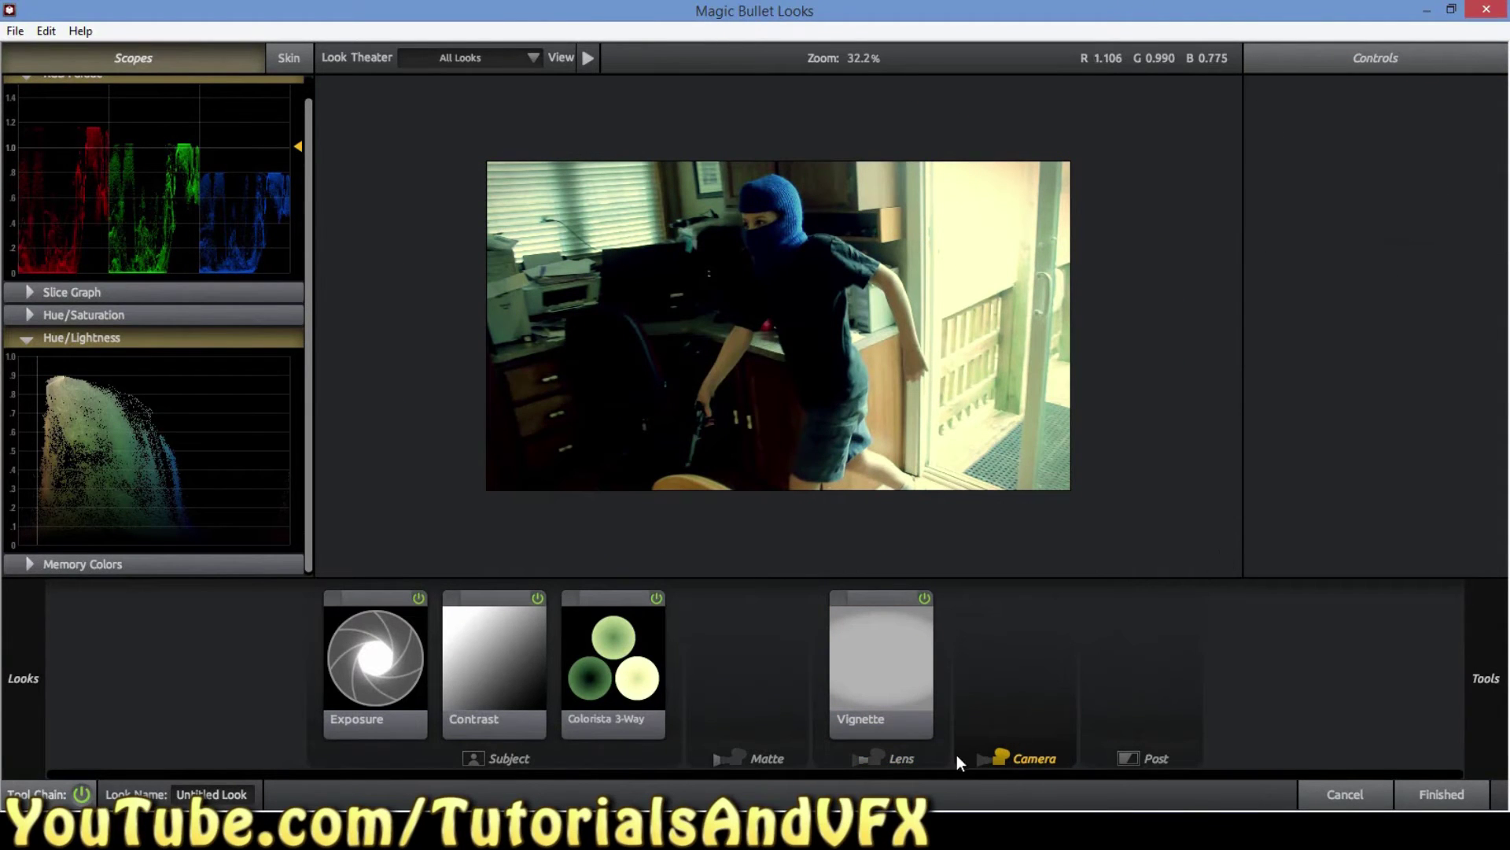
Reduce the yellow tint of the highlights in the Colorista 3-Way tool
click(665, 677)
drag(1302, 206, 1303, 244)
click(986, 719)
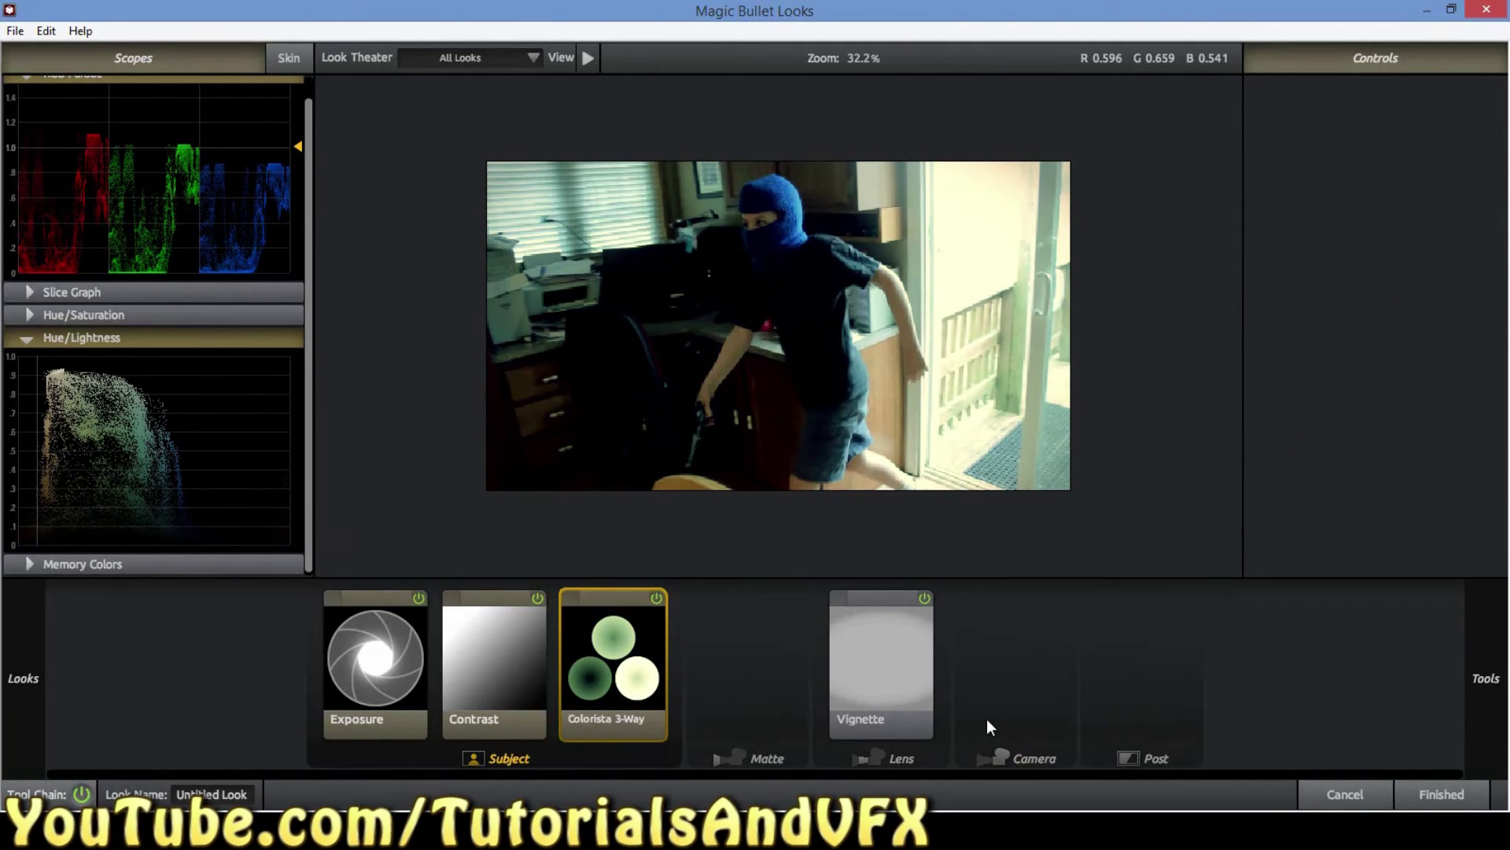
Add an Edge Softness tool after the Vignette in the Lens stage and compare the frame with it off and on
click(918, 760)
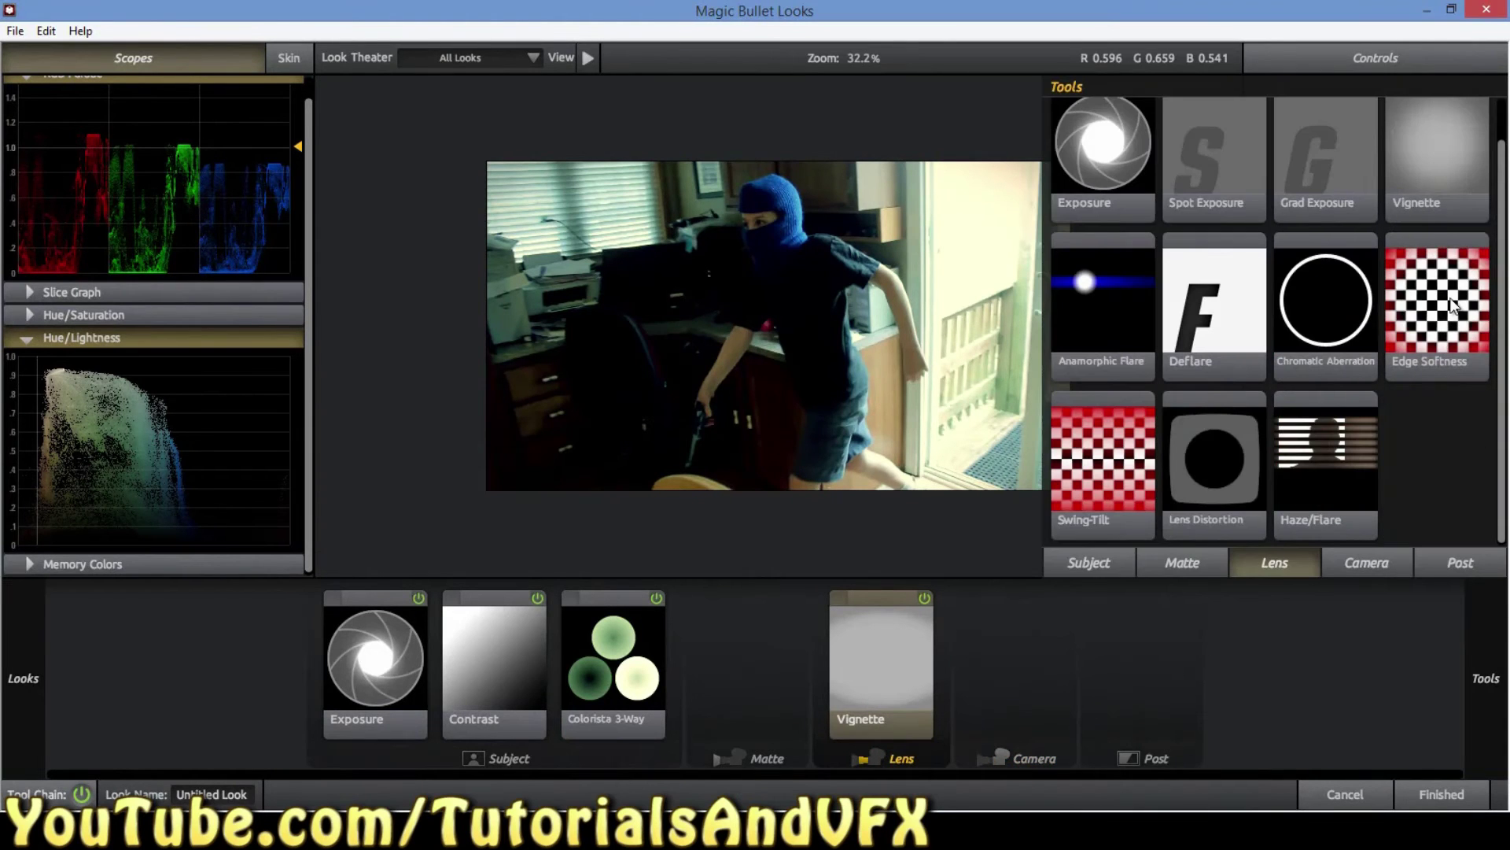
drag(1452, 305, 958, 666)
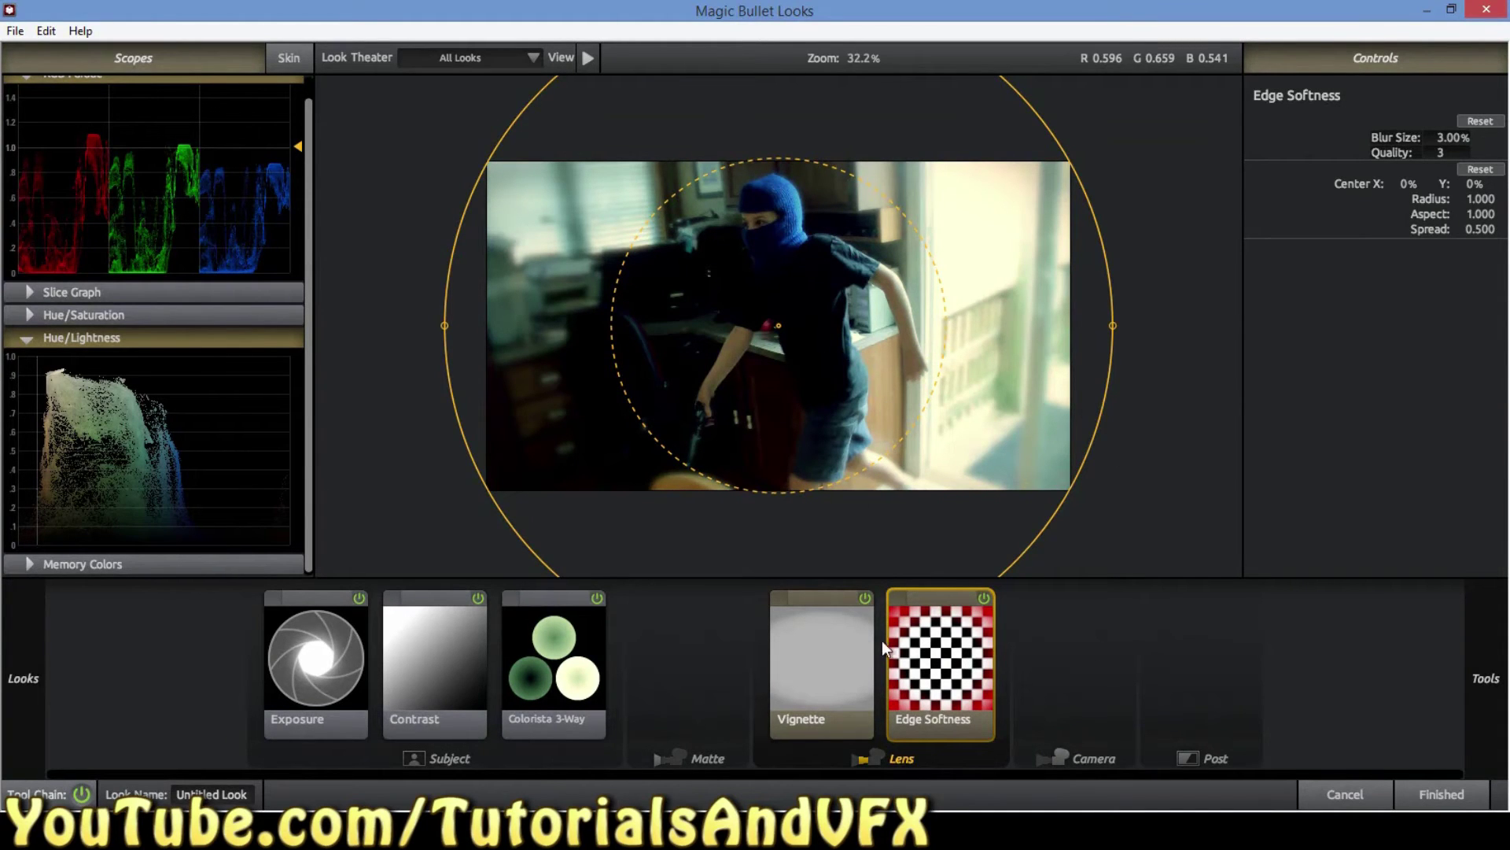
click(984, 598)
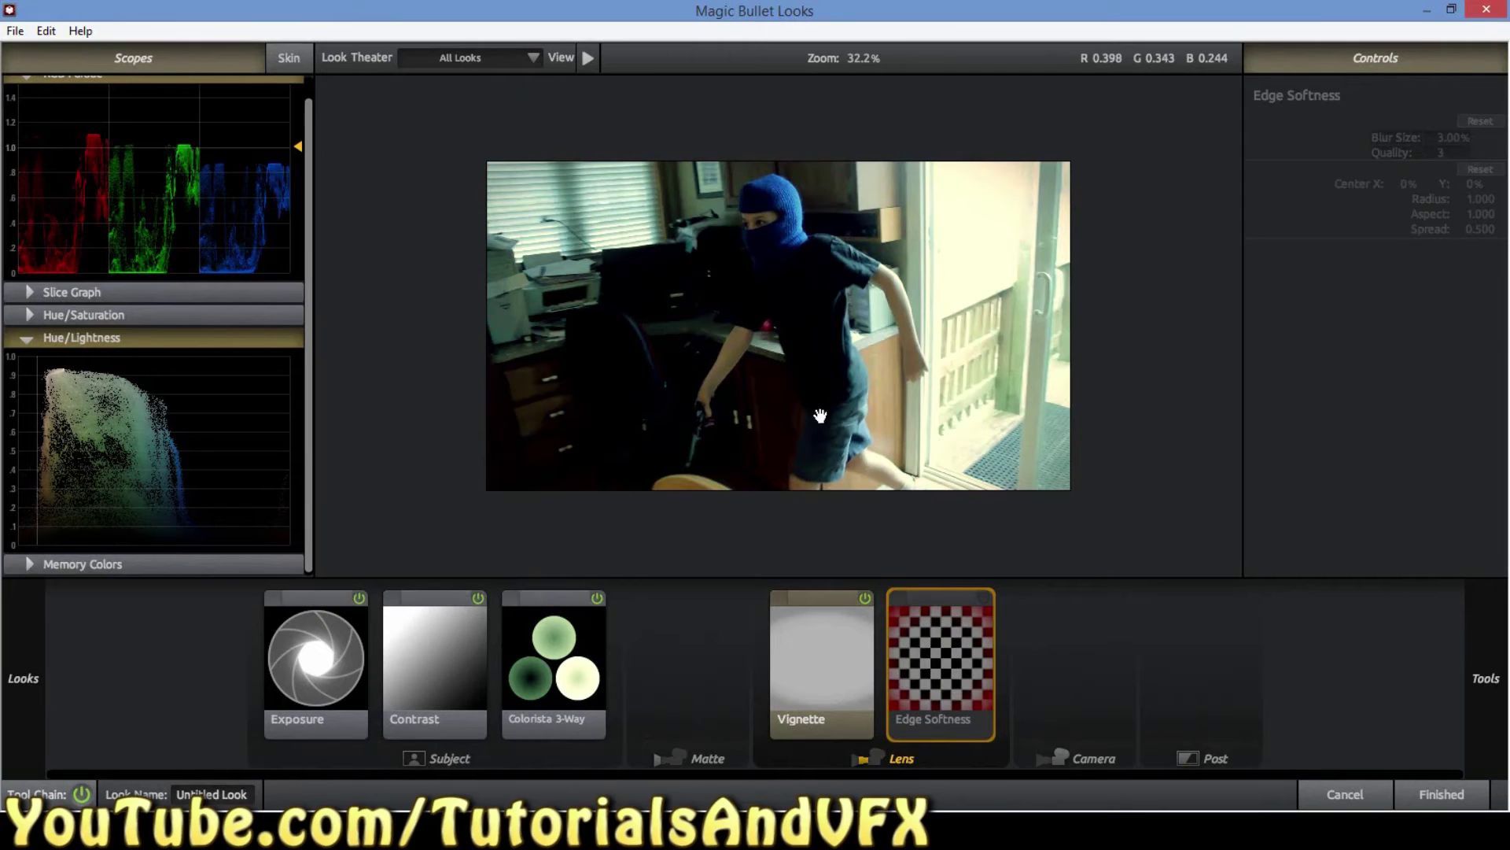
click(982, 596)
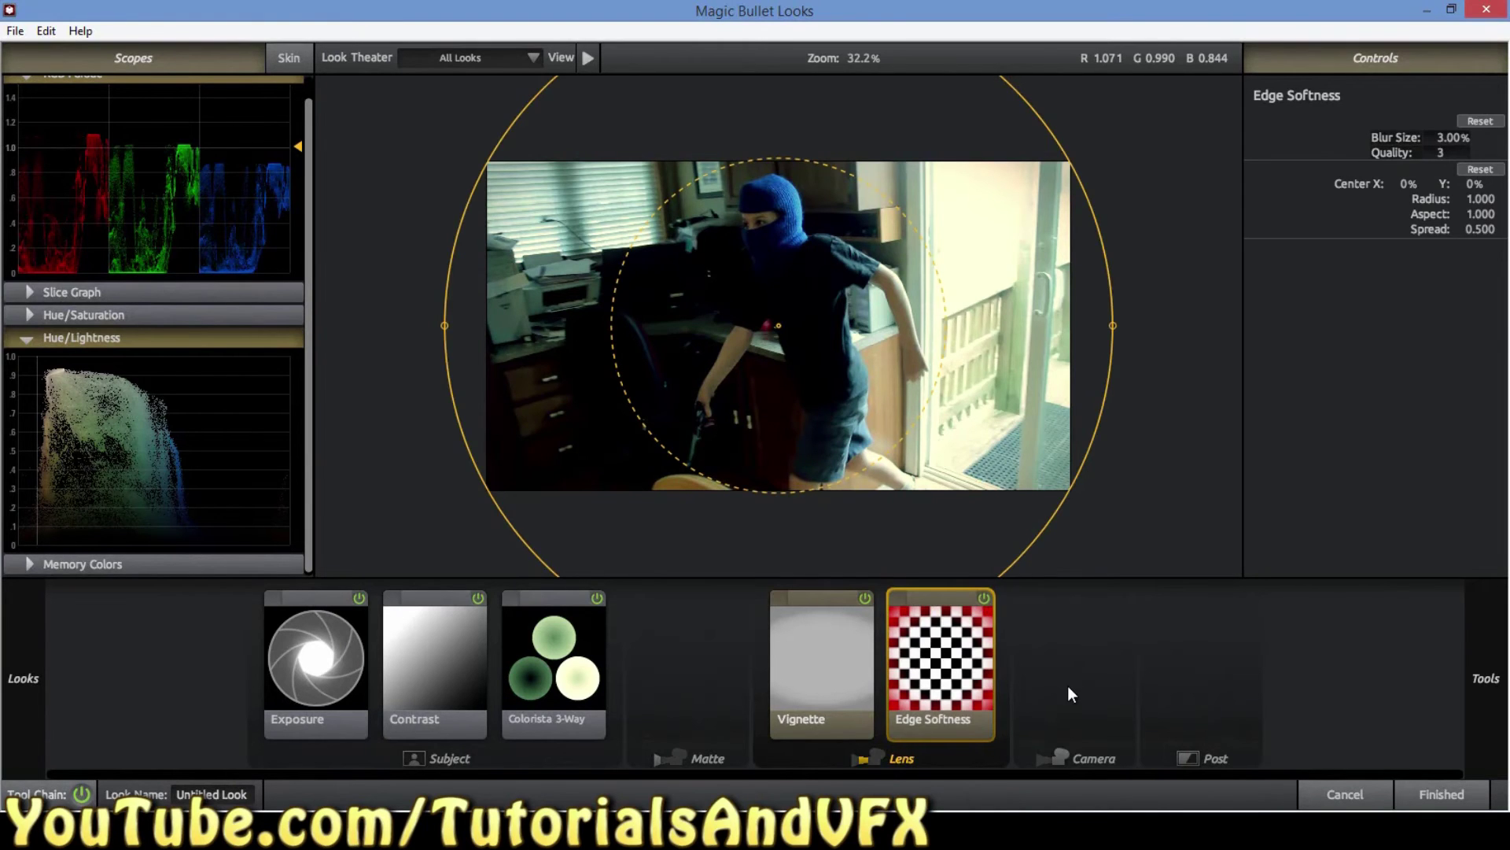
click(1090, 708)
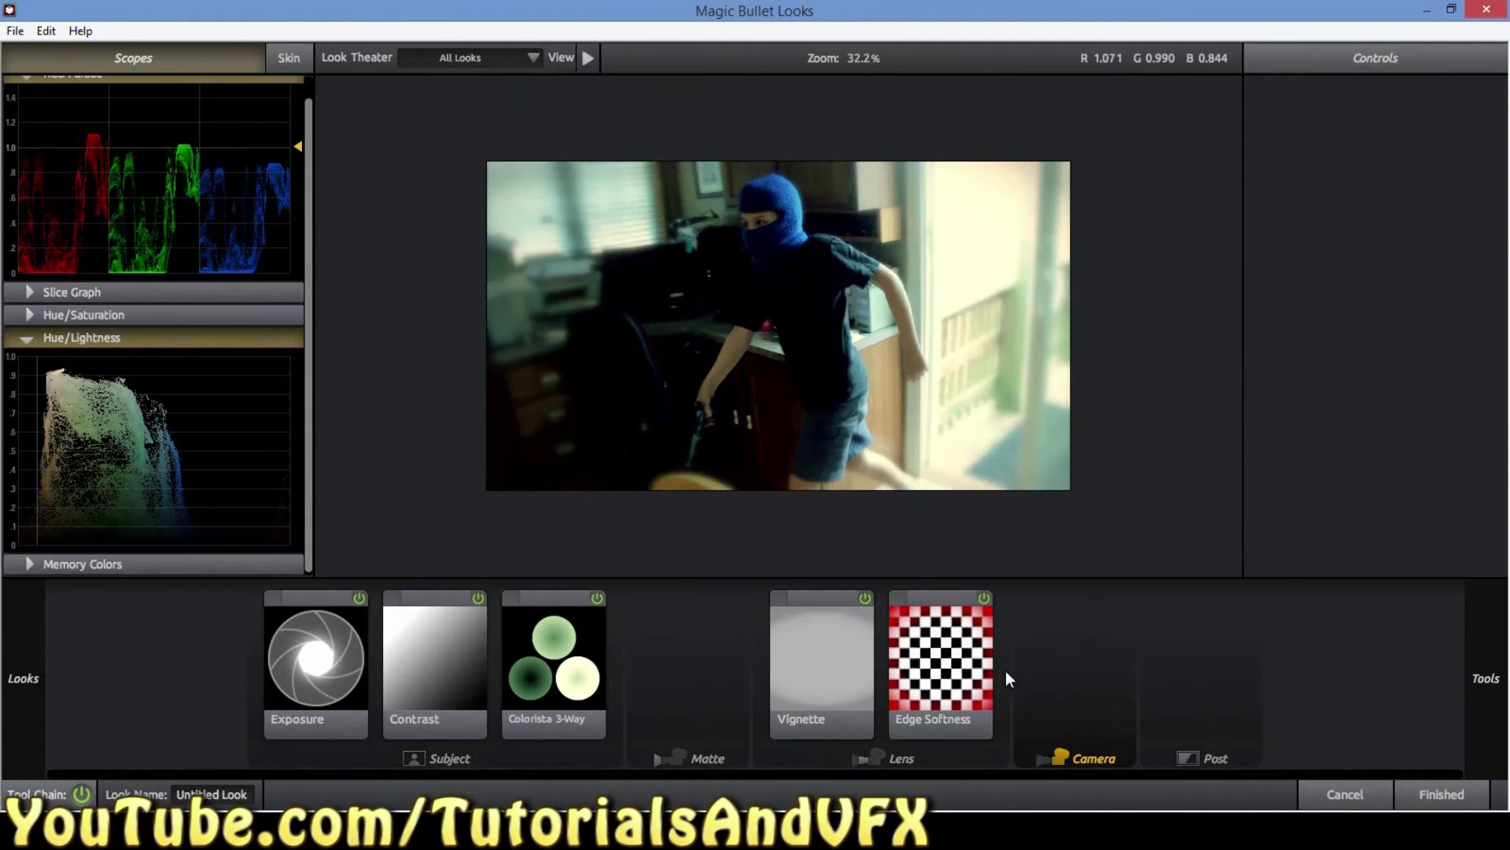
click(963, 668)
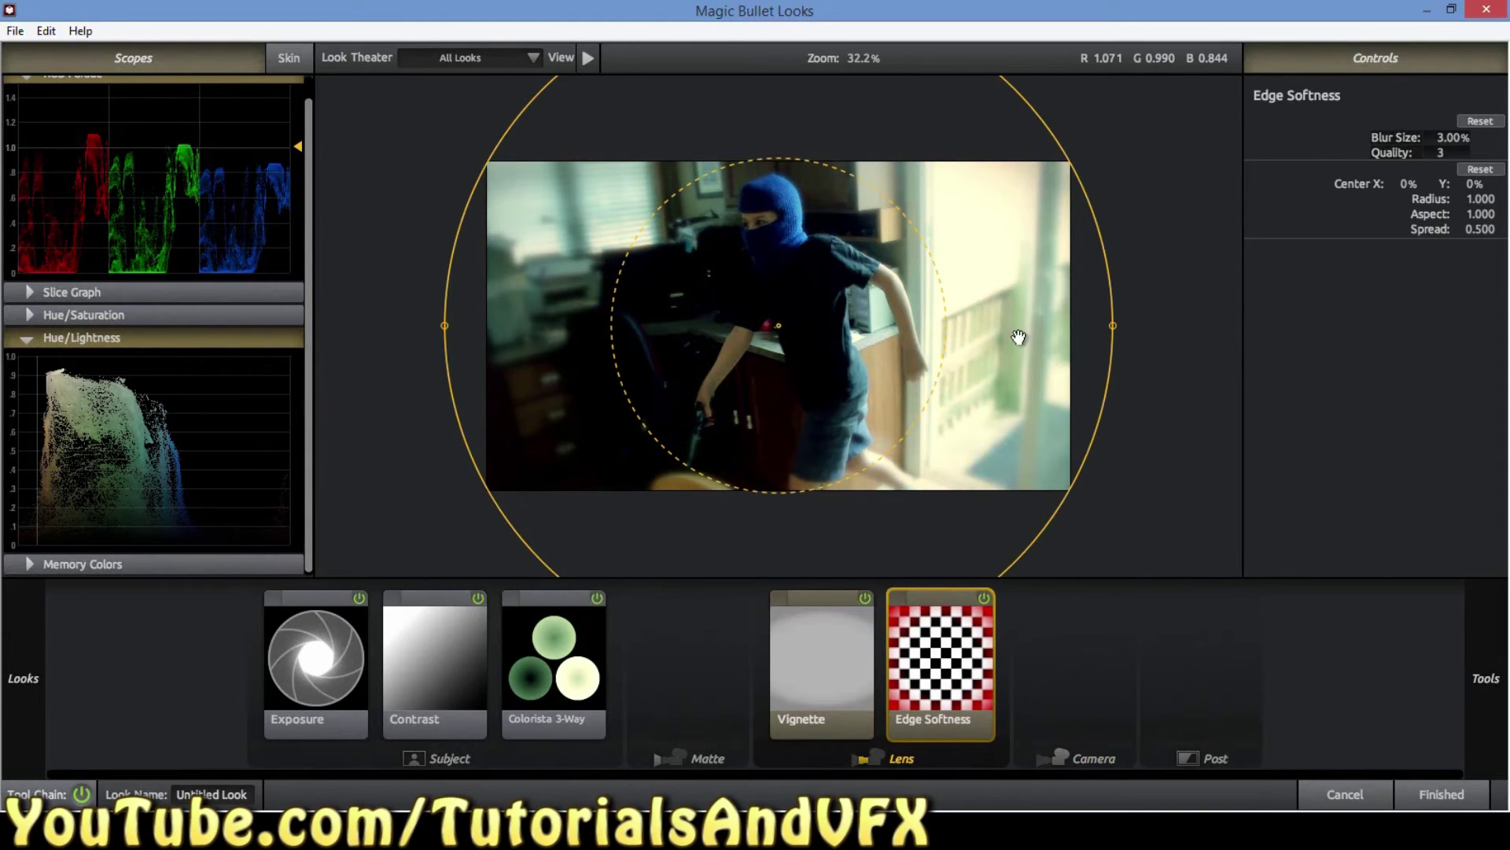
Widen the Edge Softness oval to Aspect 1.296 with Spread 0.493, and set its Quality to 10
drag(948, 329, 973, 330)
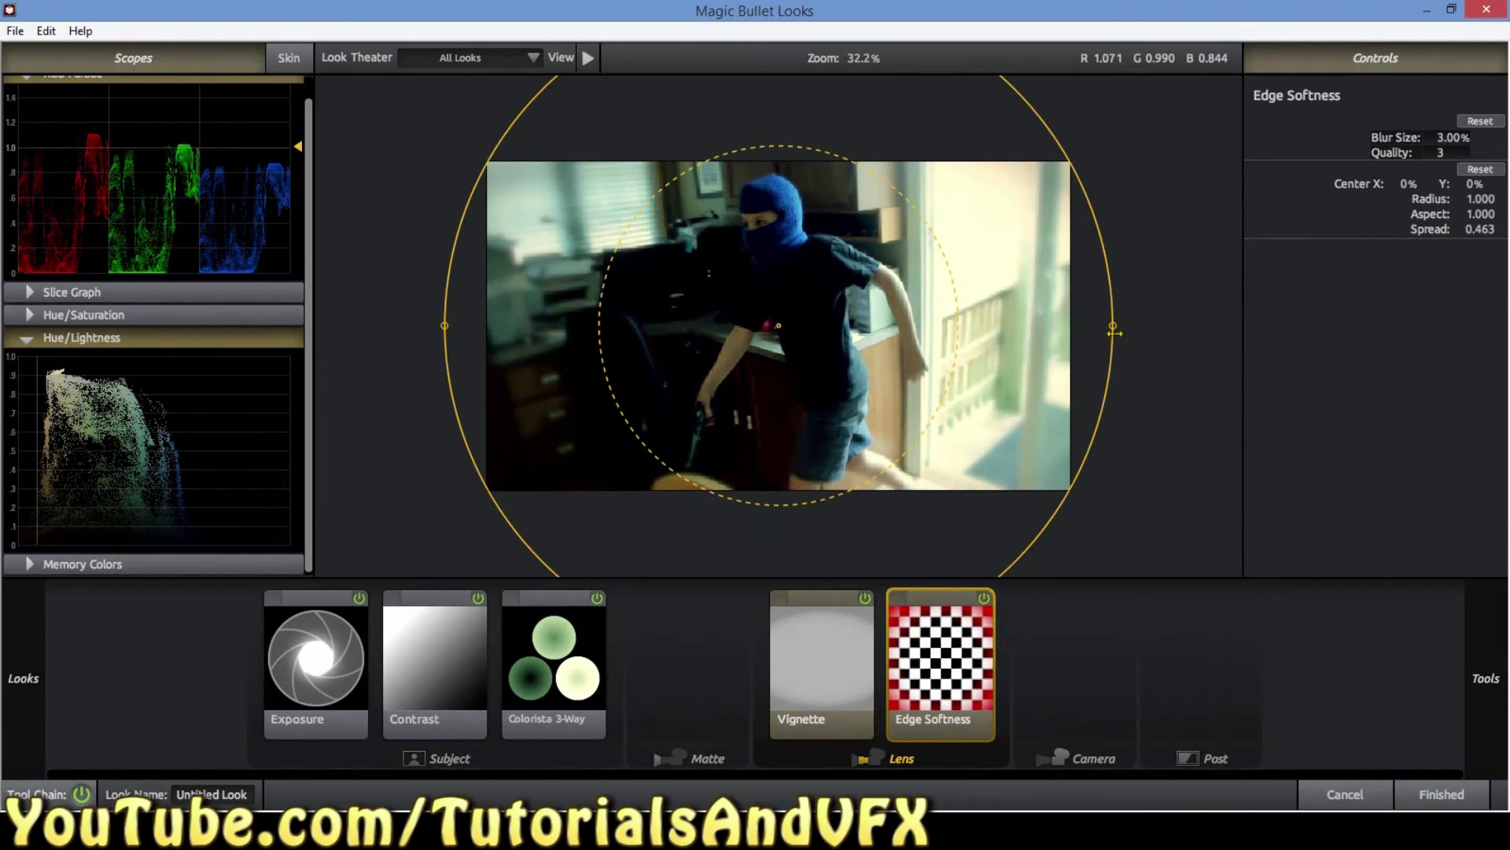
drag(1112, 325, 1212, 327)
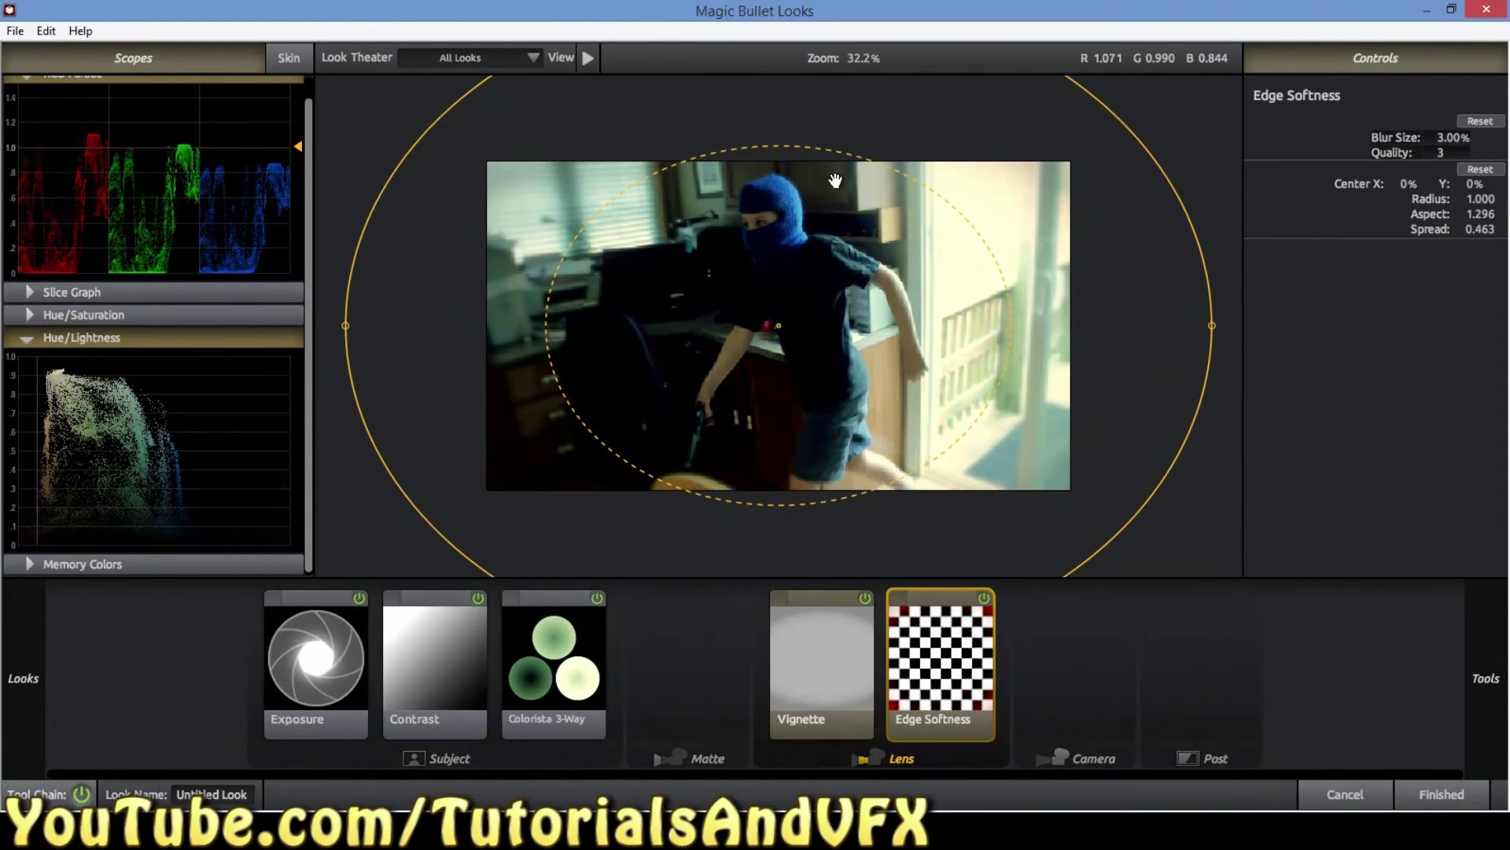
drag(809, 147, 812, 161)
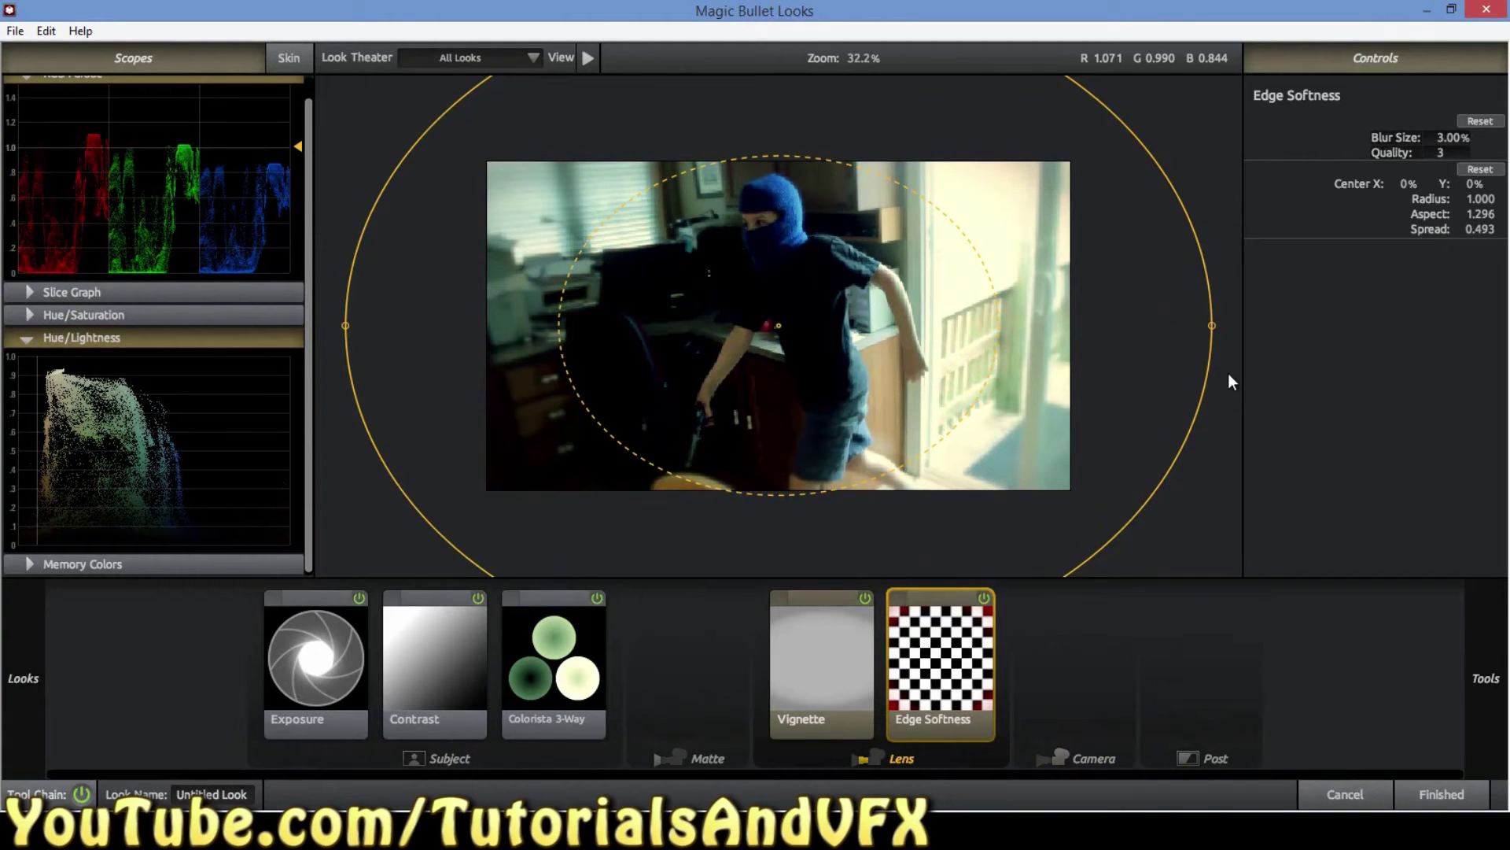
drag(1447, 155, 1471, 155)
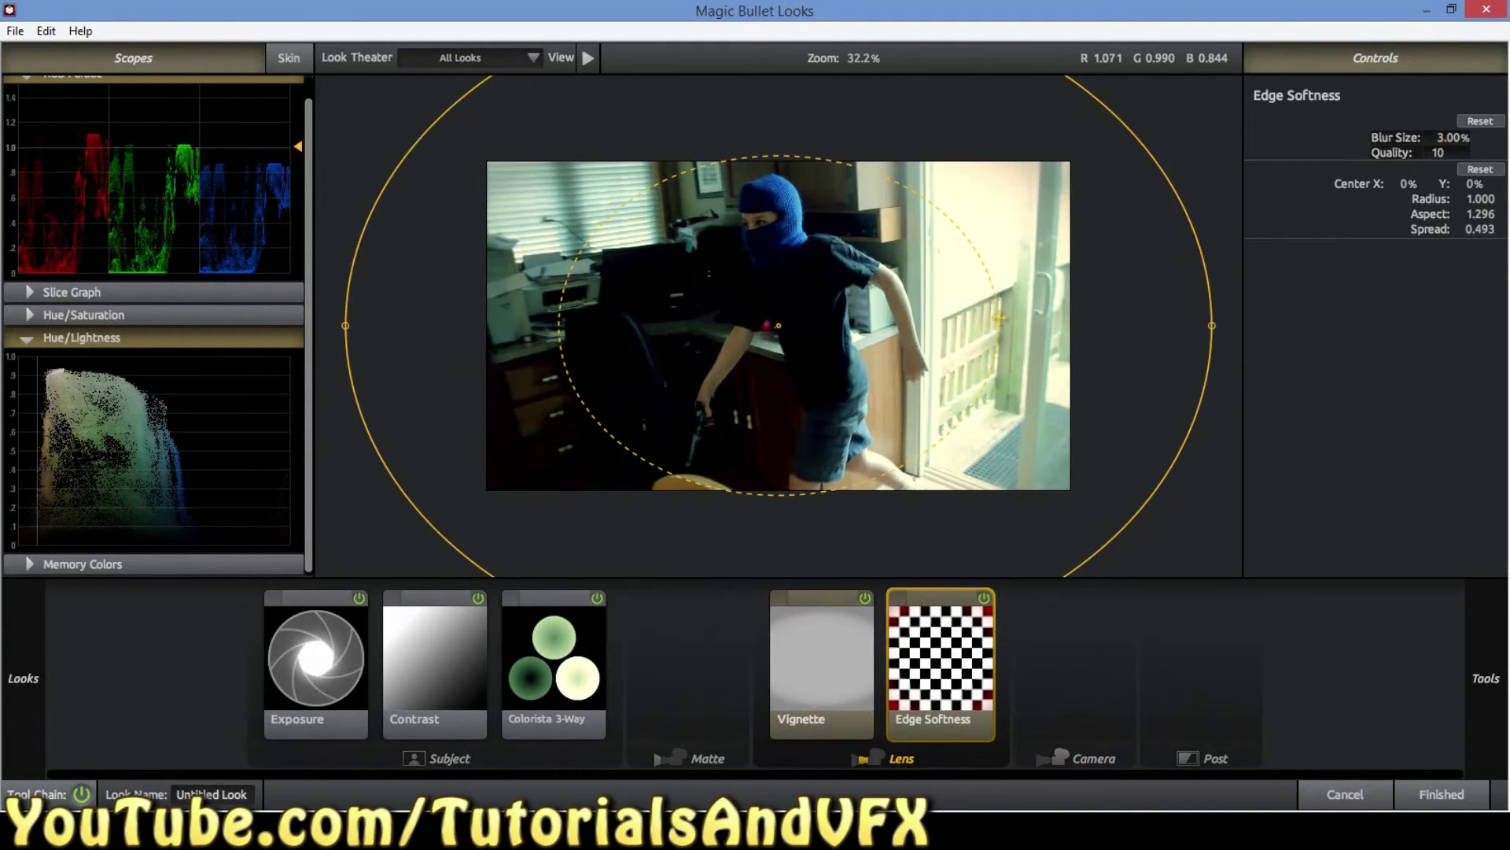
Reshape the Edge Softness oval to Radius 0.765, Aspect 1.503 and Spread 0.488
drag(1005, 319, 988, 319)
drag(1193, 324, 1145, 324)
scroll(1027, 295, down, 2)
scroll(972, 259, down, 2)
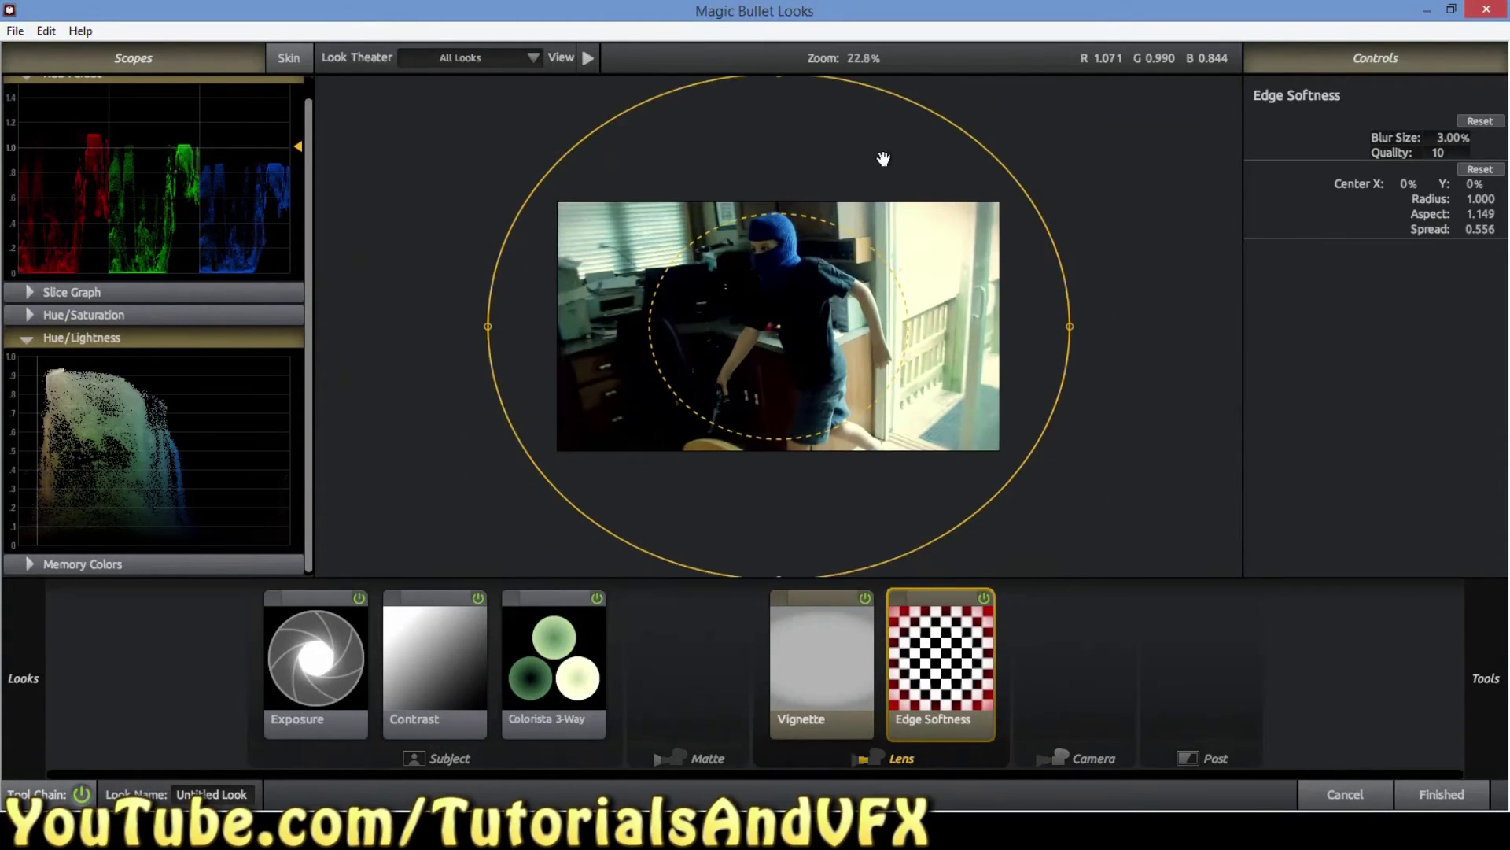
drag(779, 102, 779, 157)
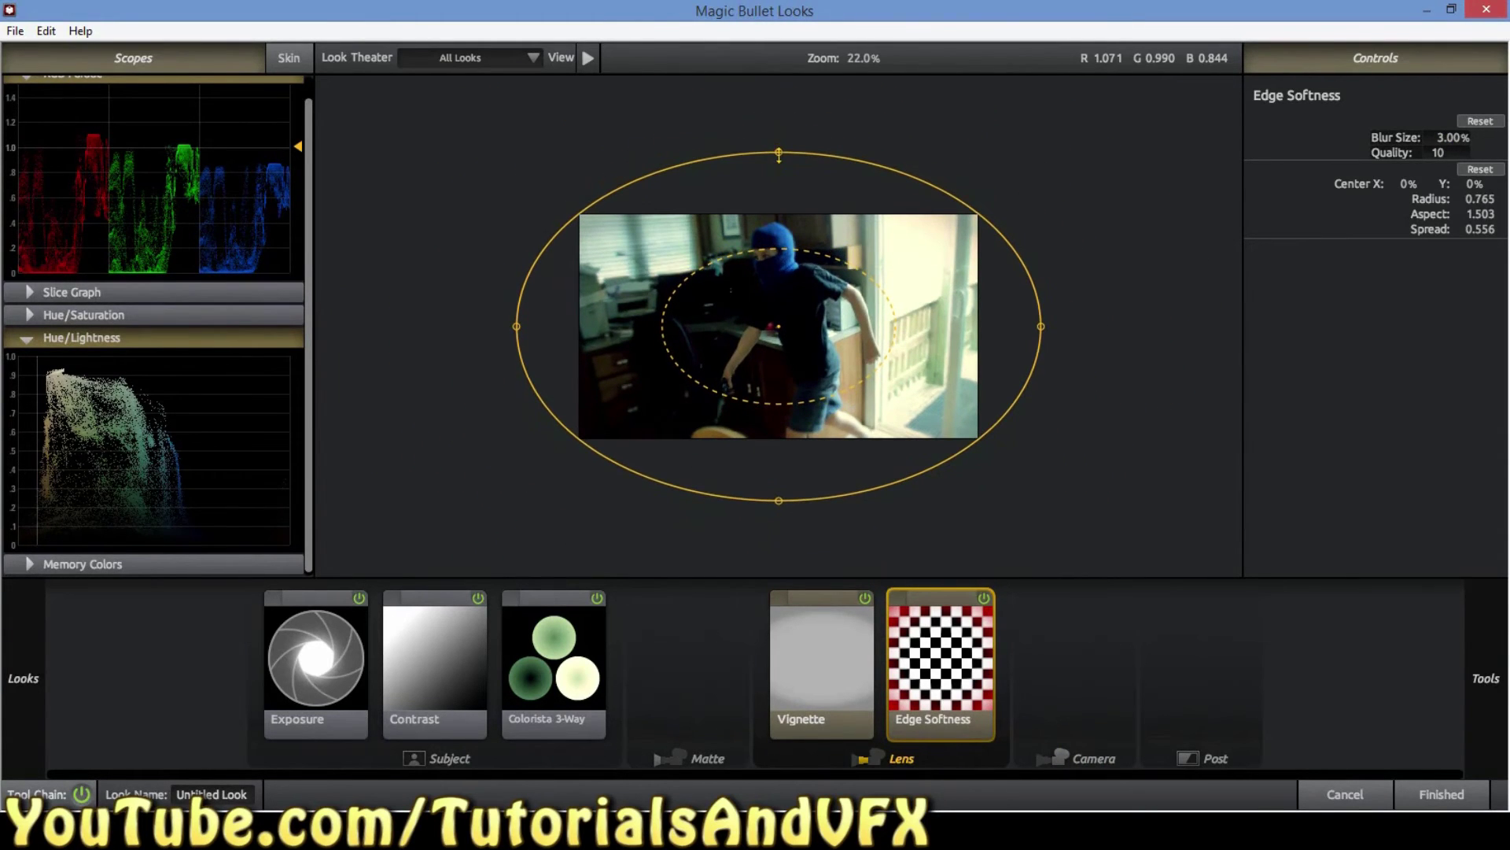
drag(791, 246, 824, 221)
scroll(824, 221, up, 5)
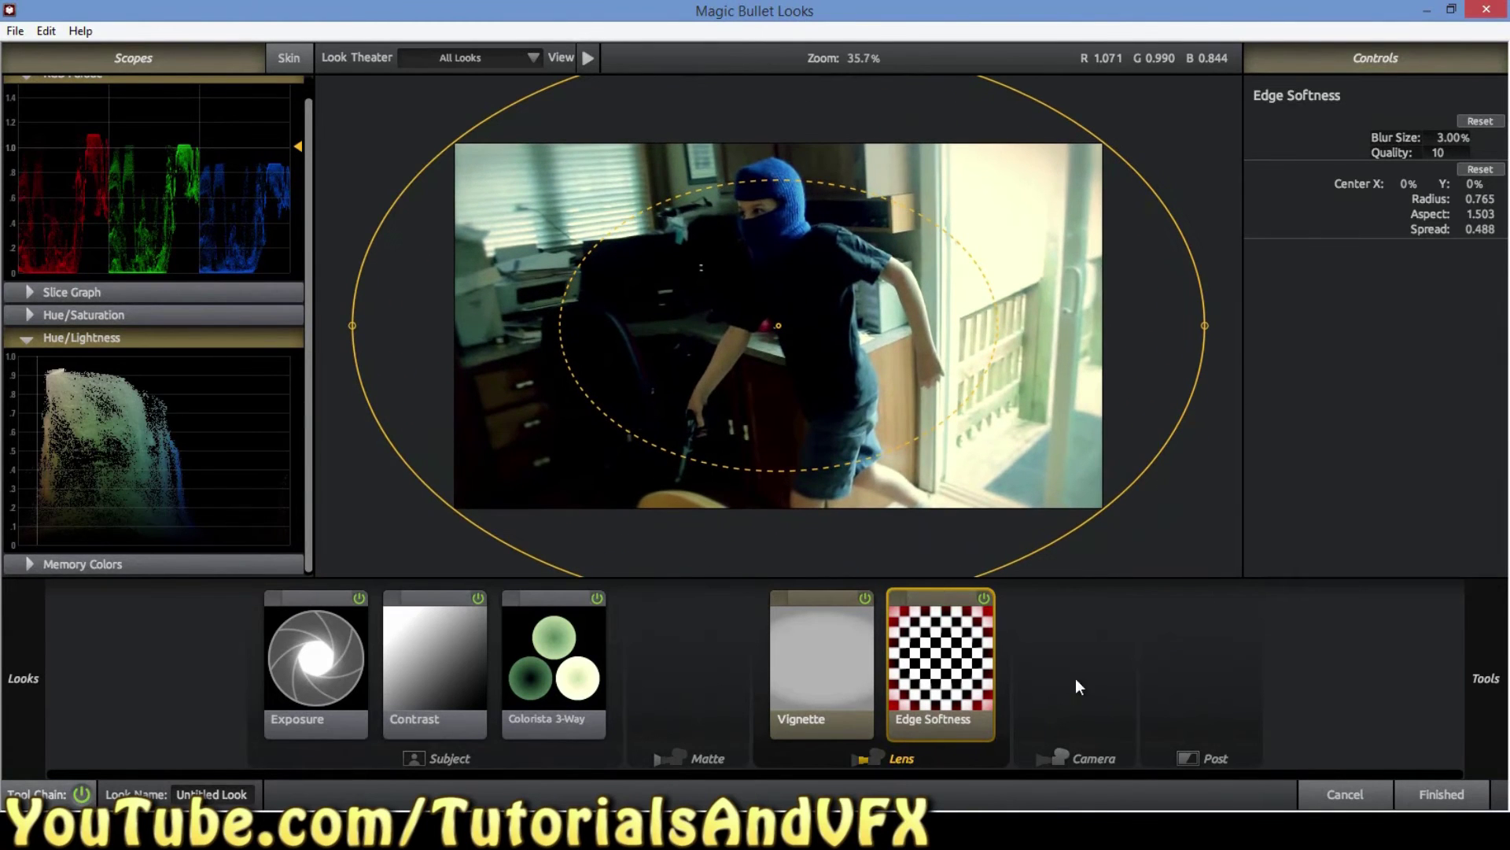
View the frame without the oval overlay, and set the Edge Softness Spread to 0.537
click(1006, 678)
click(983, 659)
click(1006, 609)
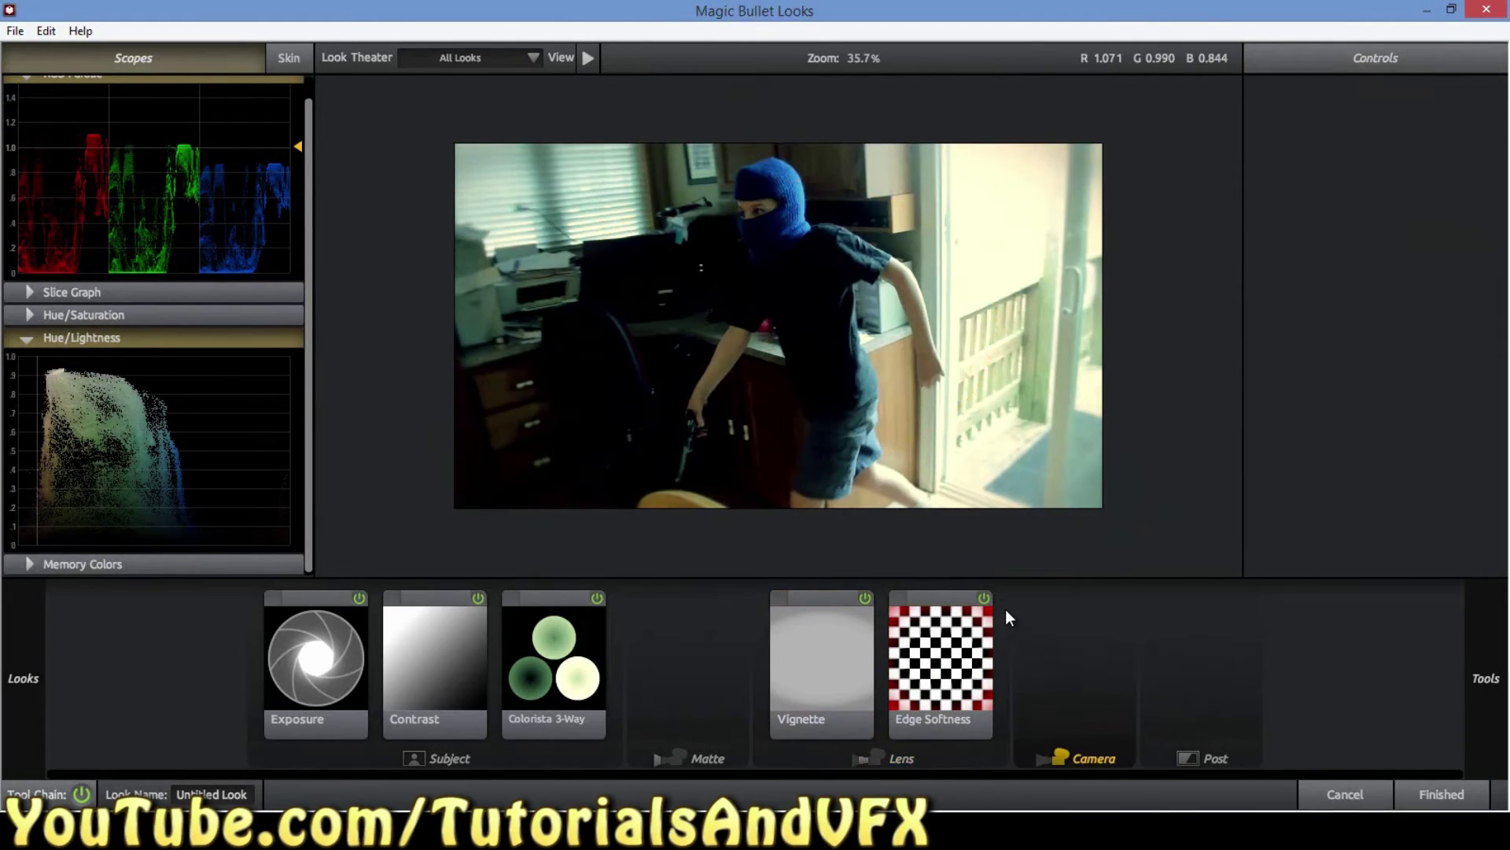
click(935, 667)
drag(958, 233, 941, 240)
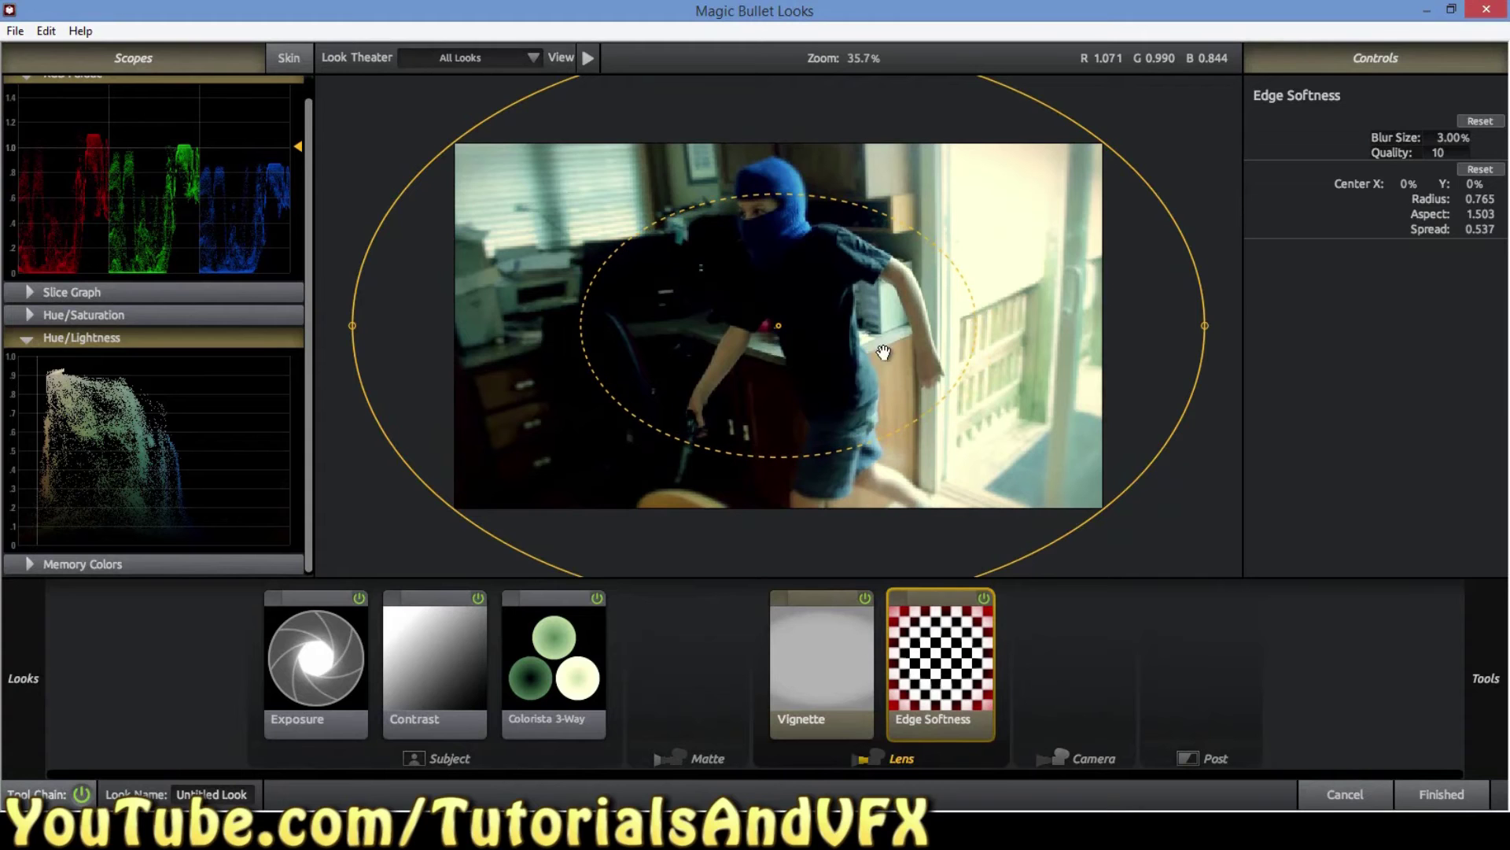
Make the Edge Softness oval taller, with Radius 1.022 and Aspect 1.125
scroll(911, 331, down, 3)
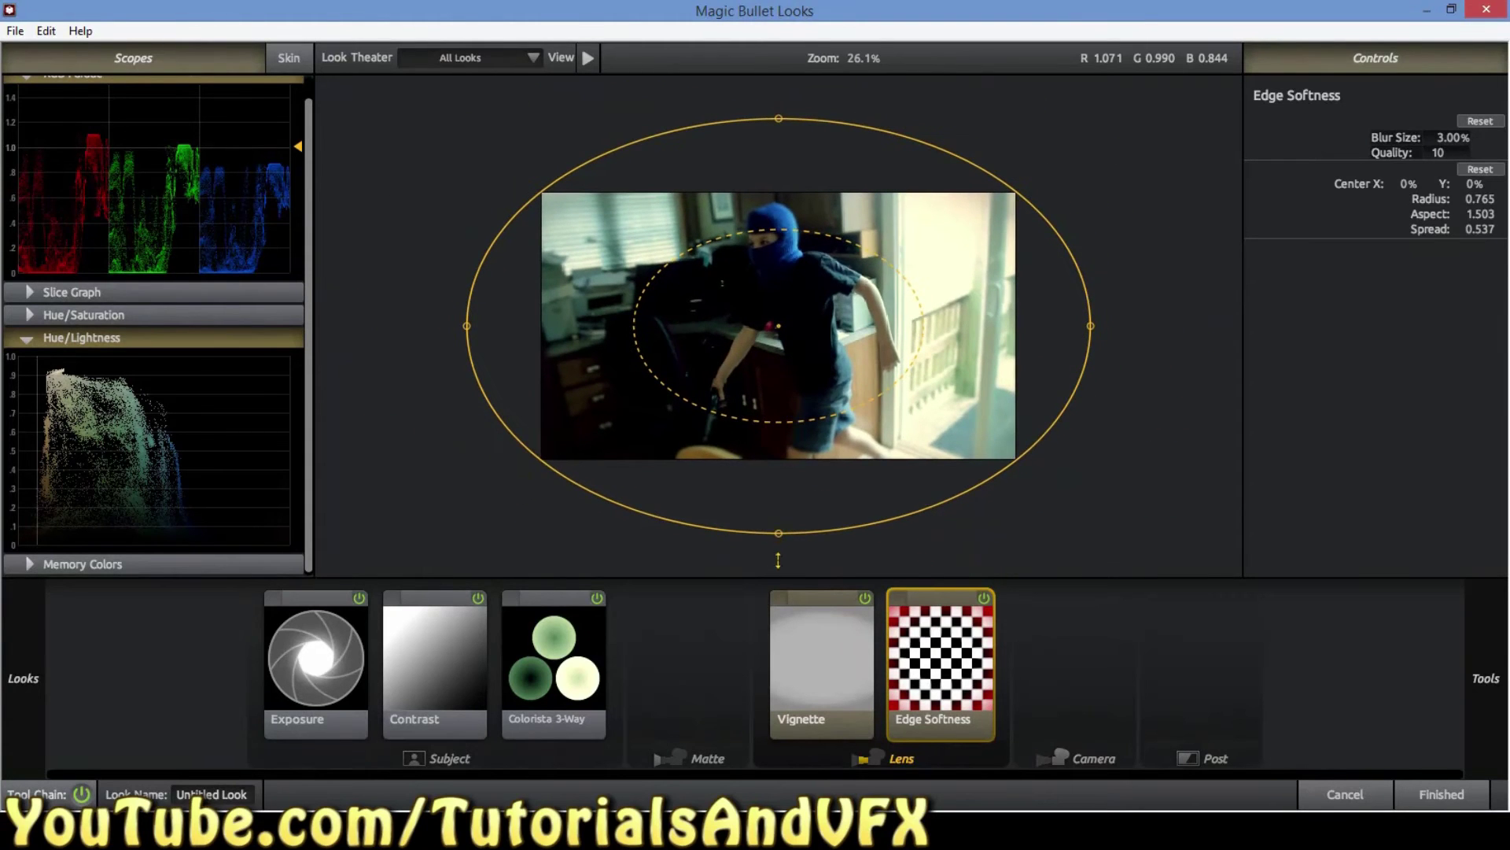
click(1046, 639)
click(974, 641)
scroll(873, 240, up, 2)
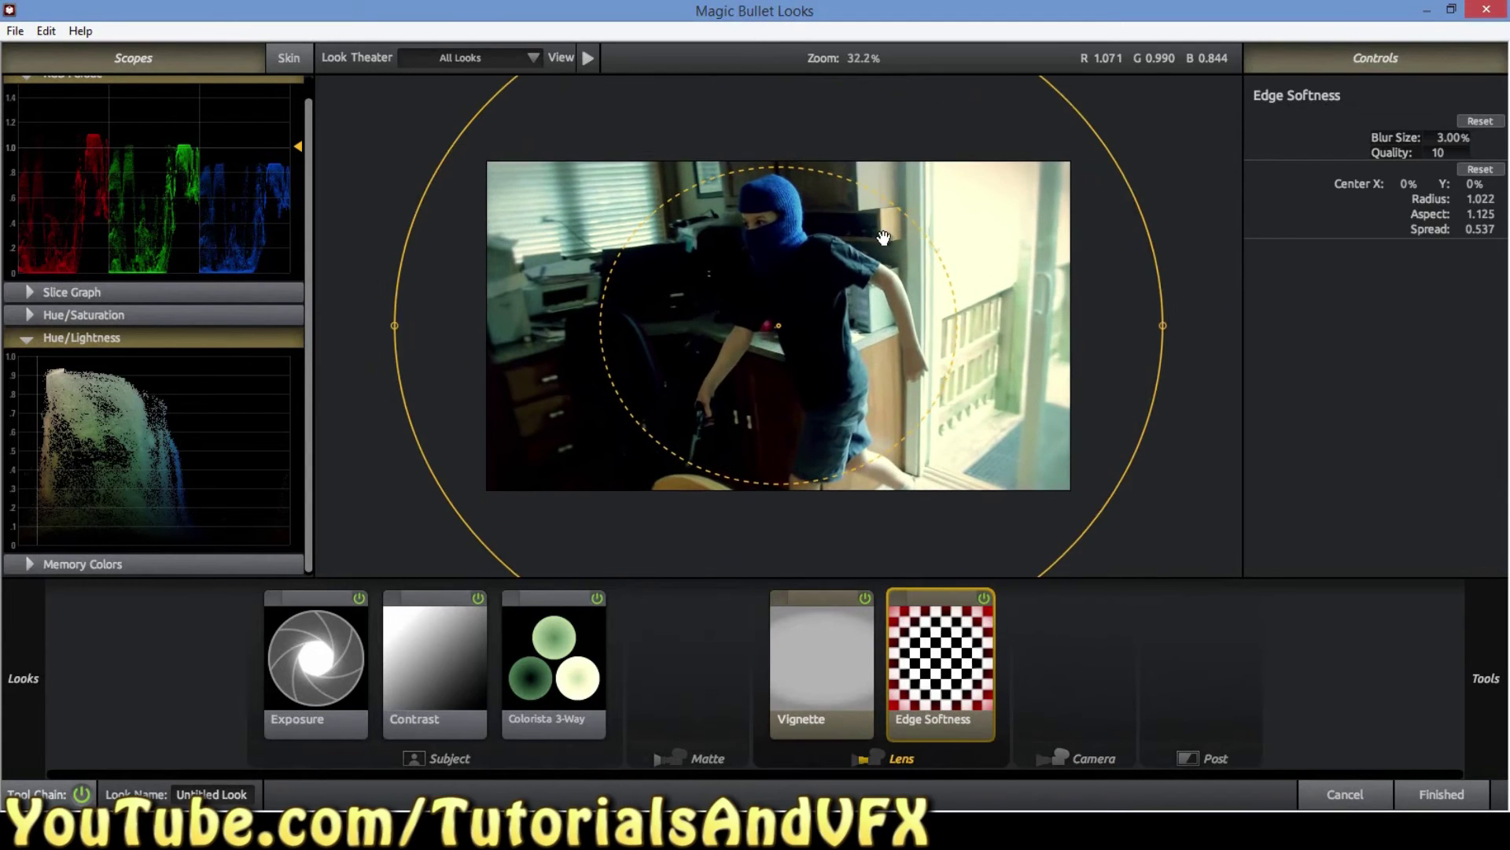
scroll(881, 241, up, 1)
Reduce the Edge Softness Blur Size to about 1.52% and compare the frame with the tool off and on
drag(1450, 137, 1426, 142)
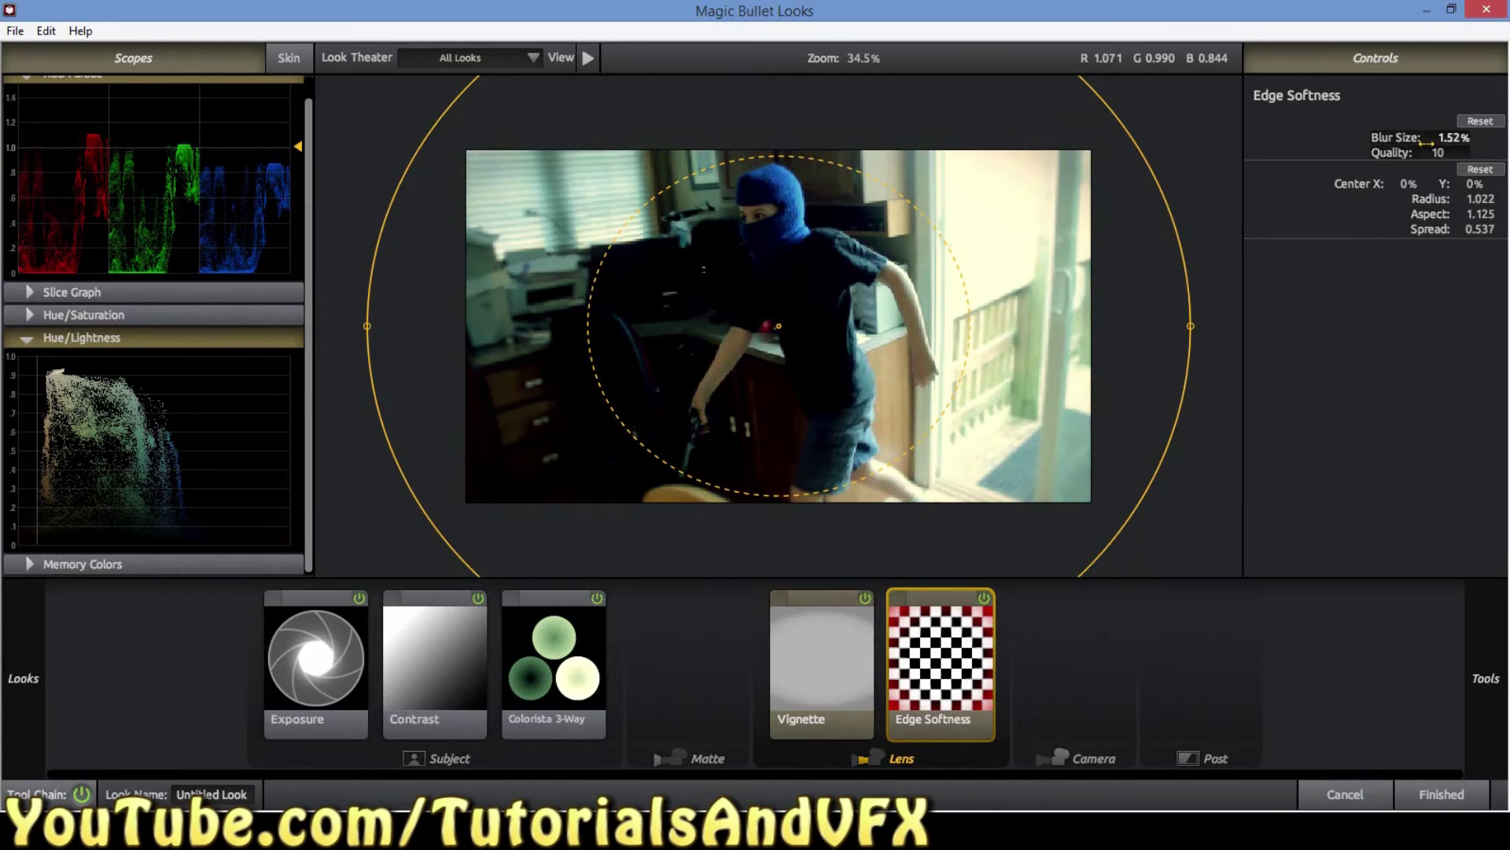
click(1125, 668)
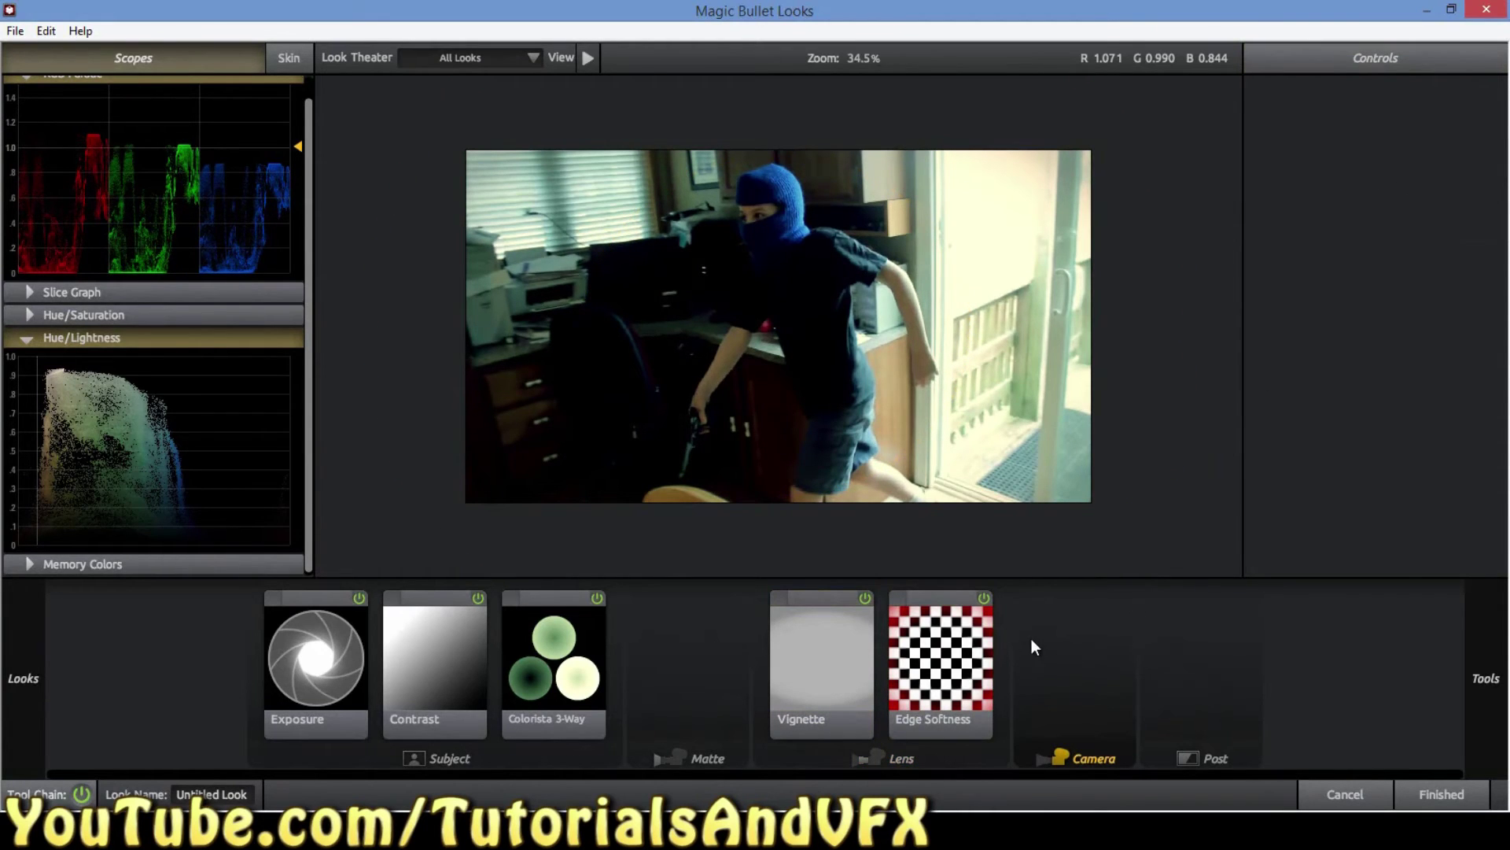
click(984, 598)
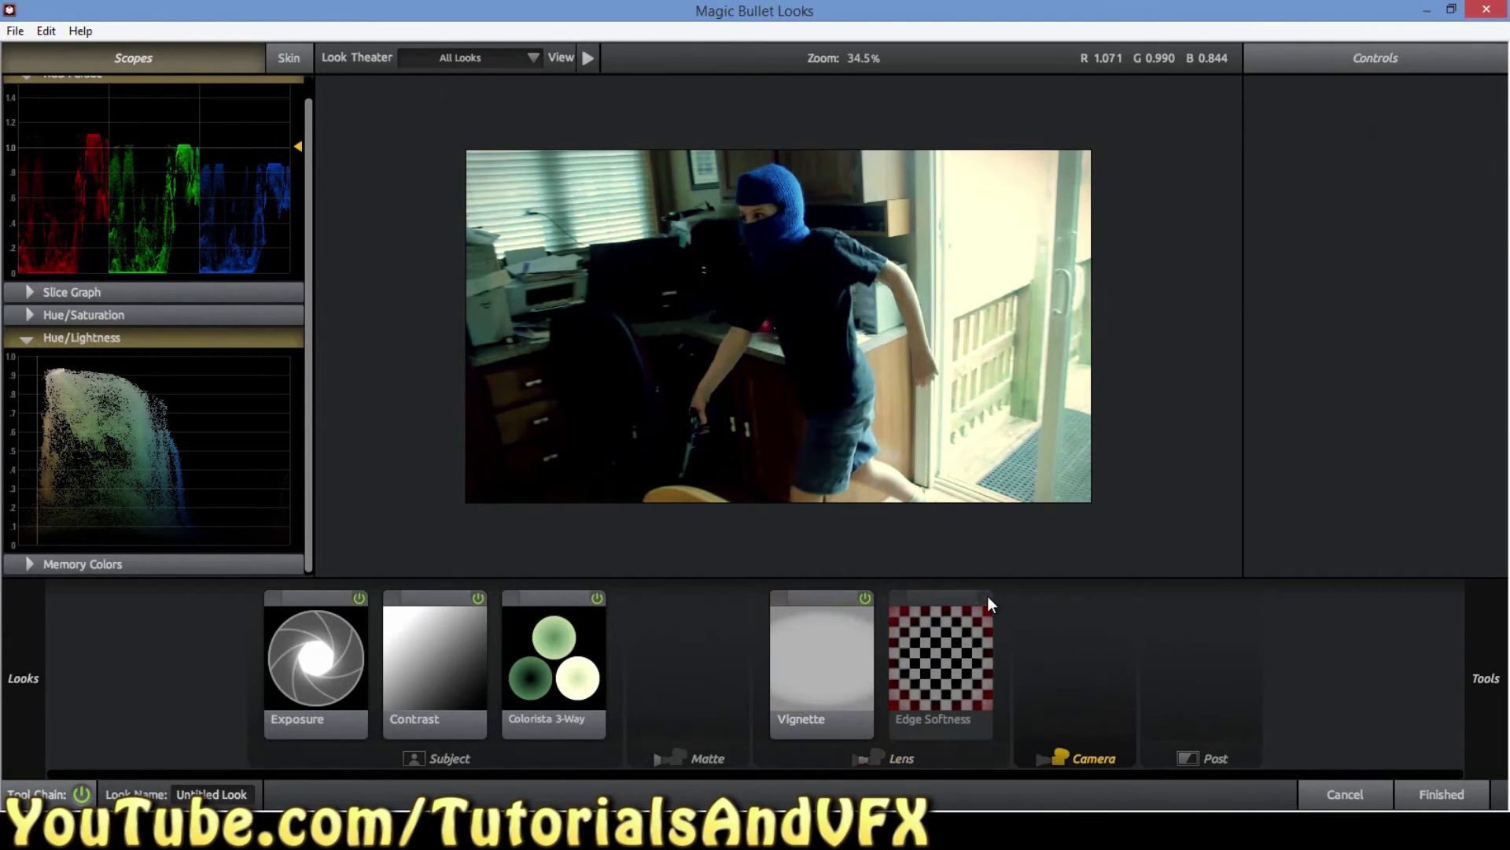
click(988, 596)
click(1061, 637)
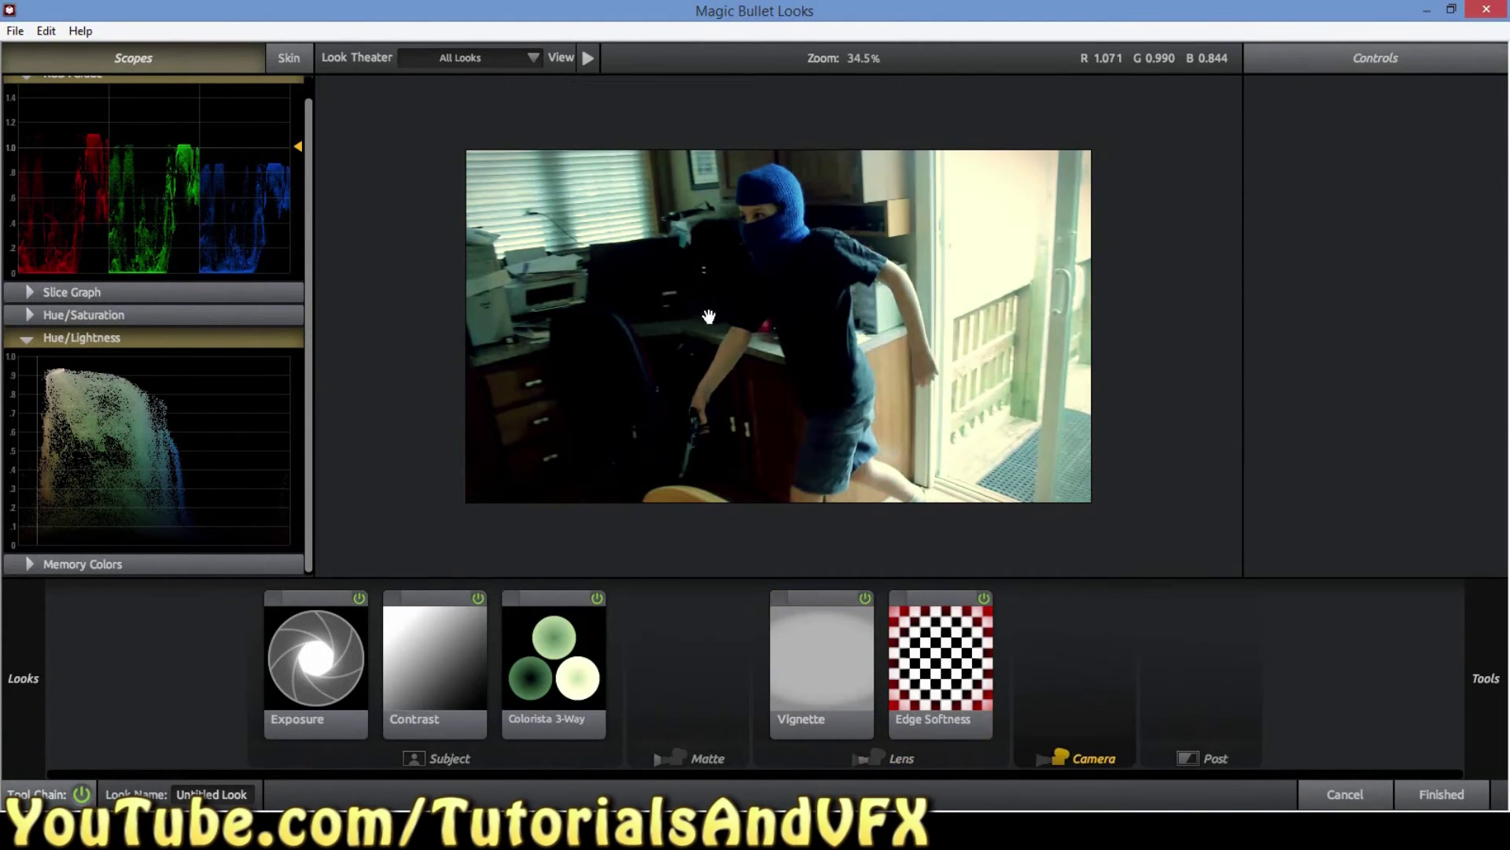
click(985, 599)
click(984, 598)
Set the Edge Softness Blur Size to 1.57% and compare the frame with and without the softened edges
drag(1454, 138, 1347, 150)
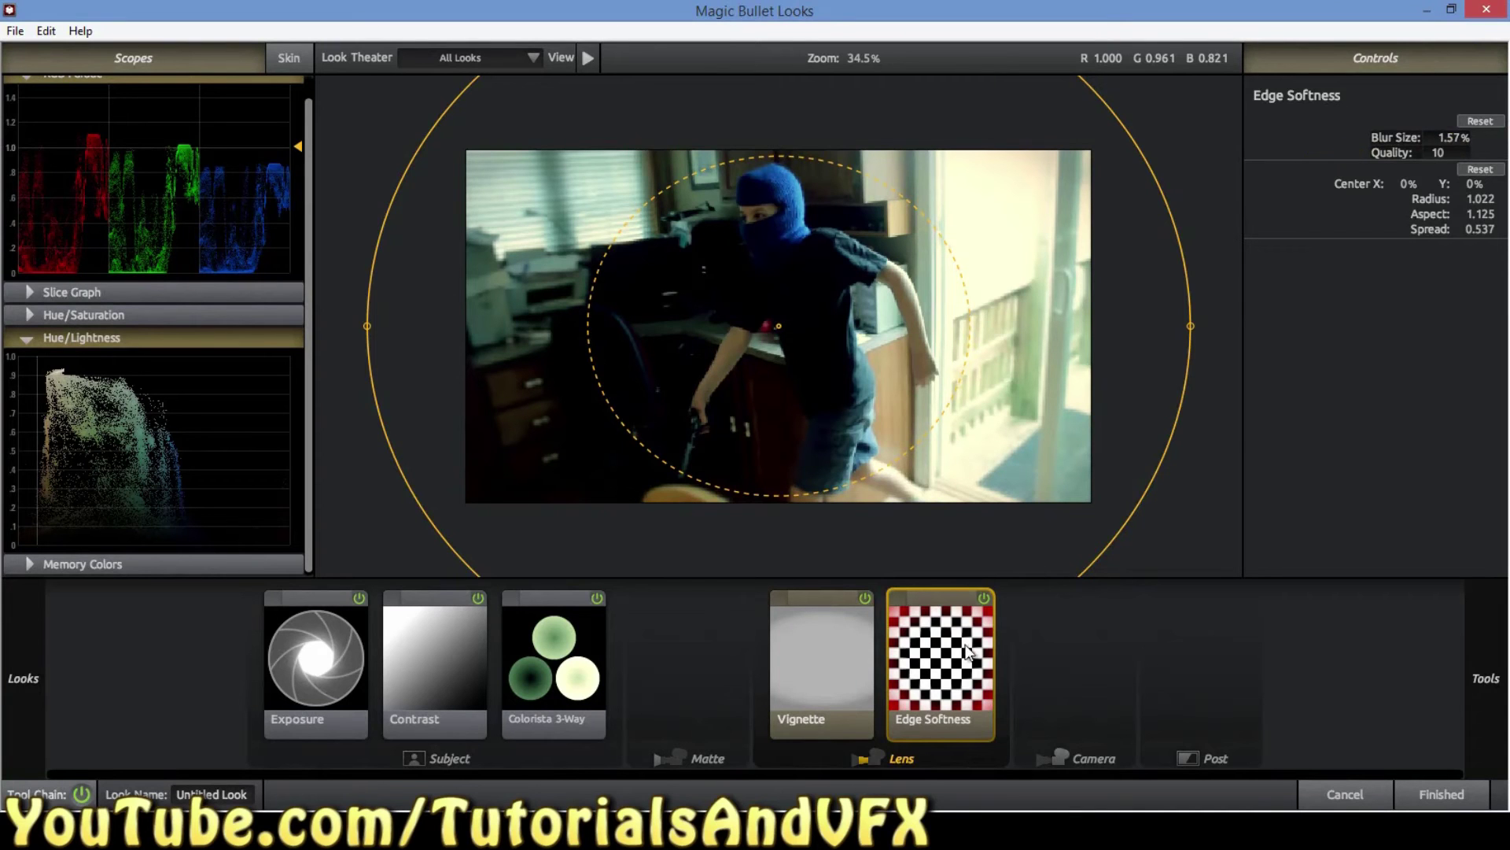
click(1019, 717)
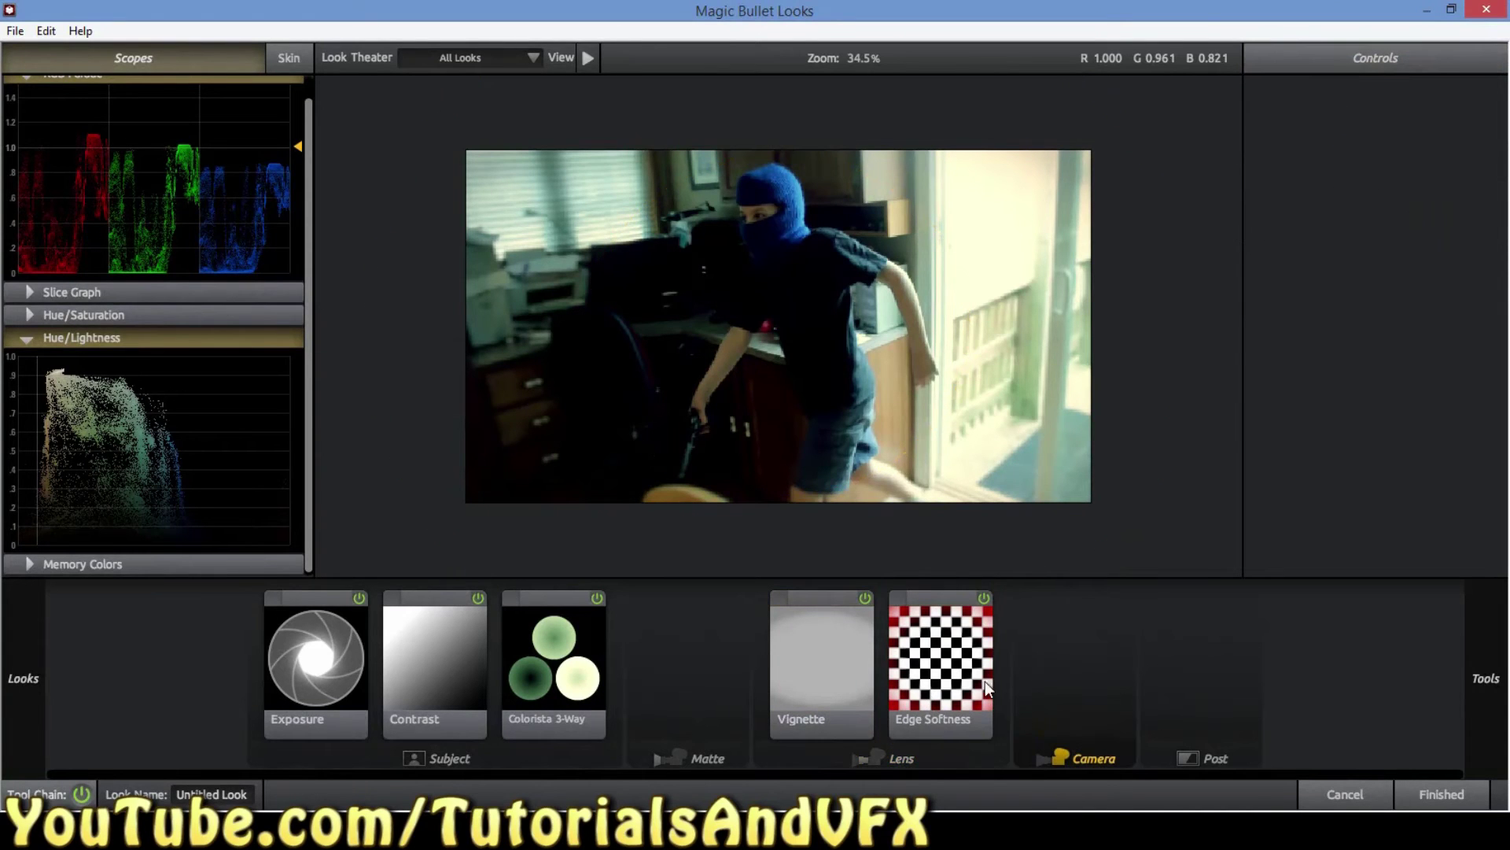
click(982, 598)
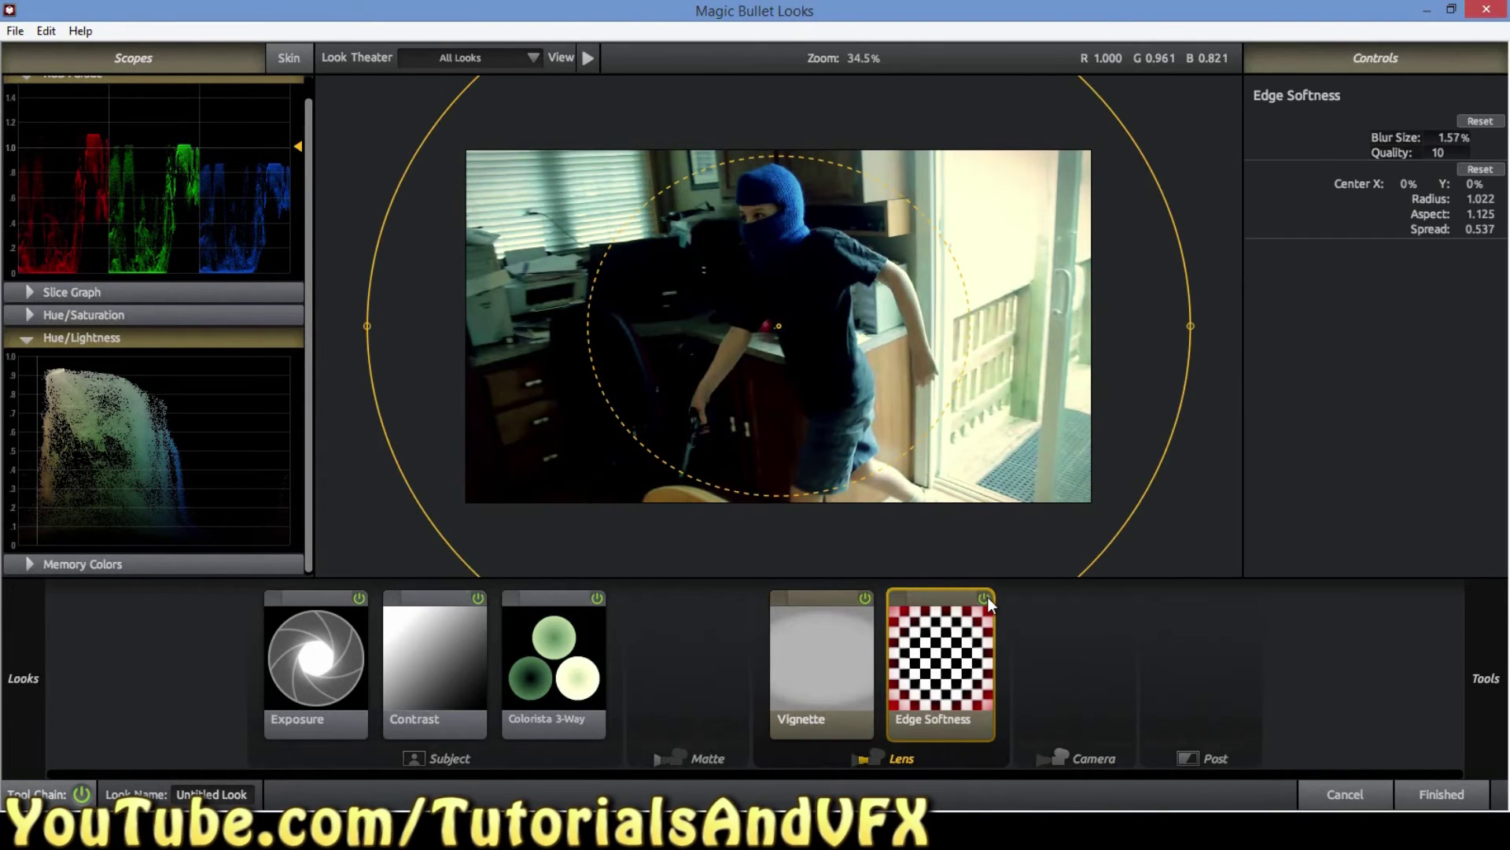
click(1079, 664)
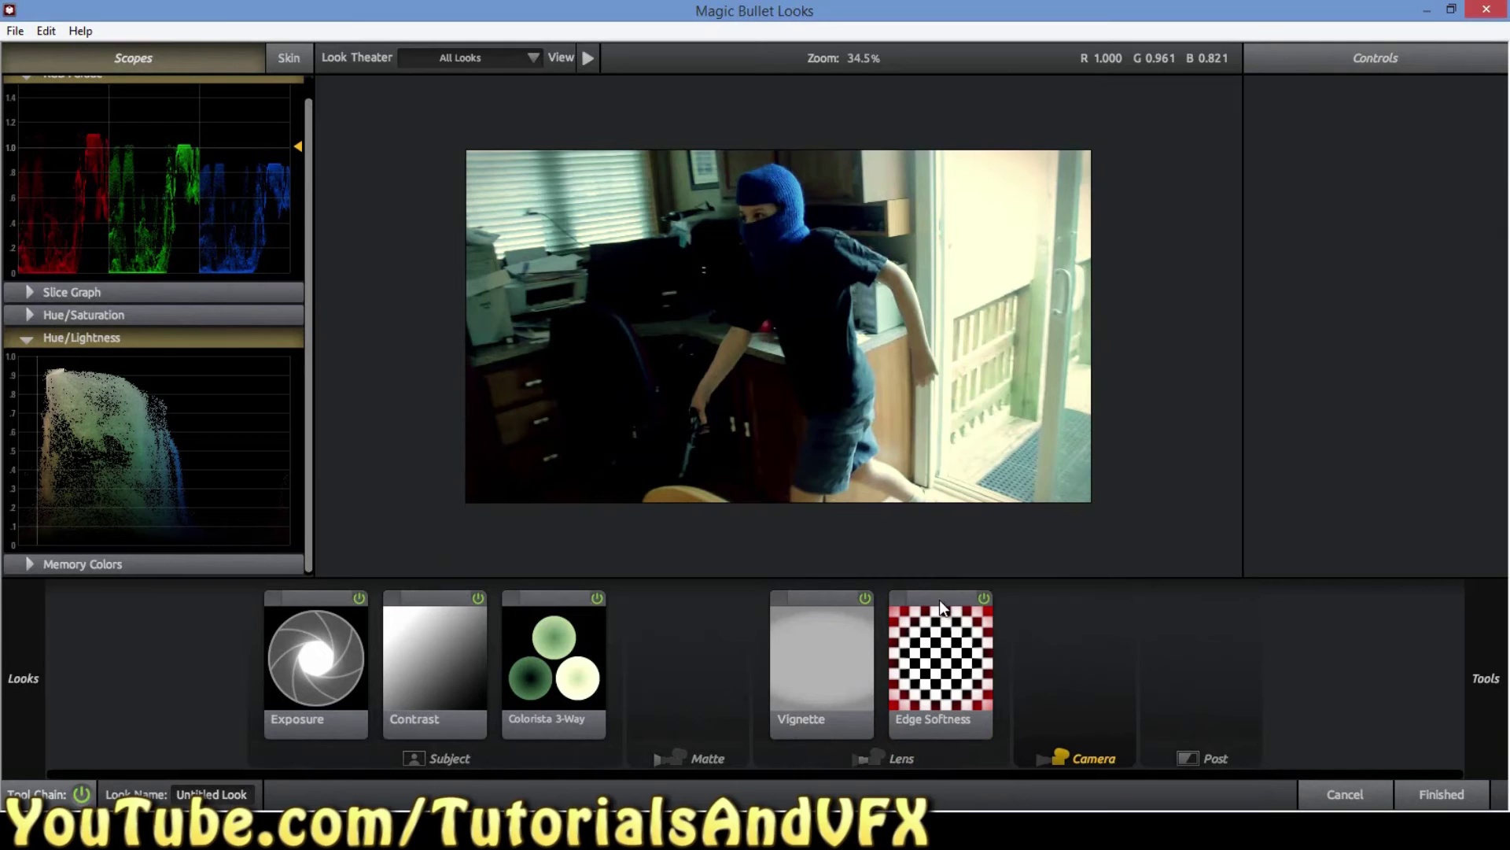
click(984, 598)
click(984, 597)
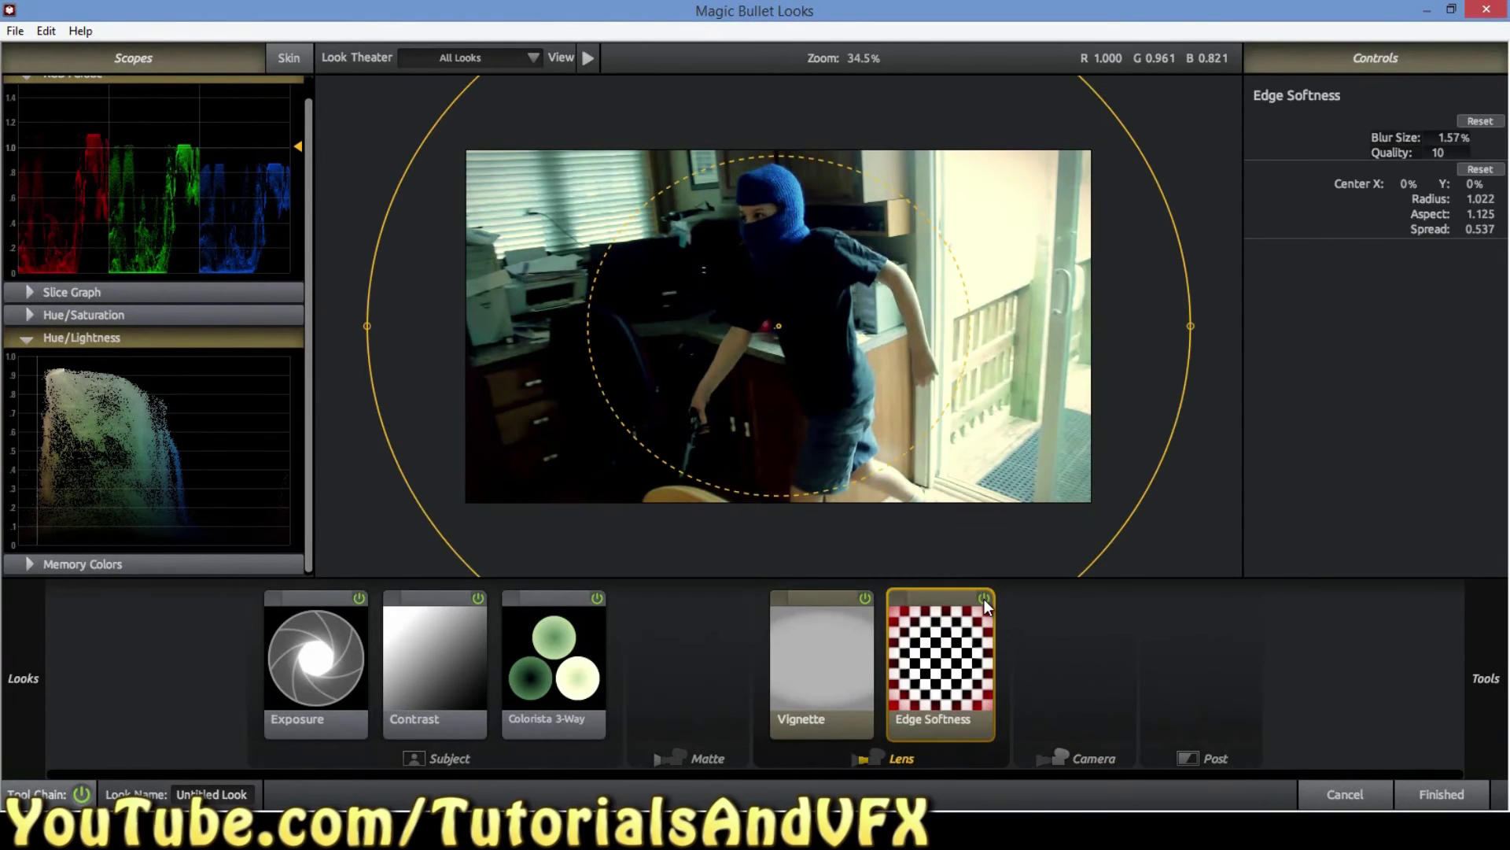
click(1099, 683)
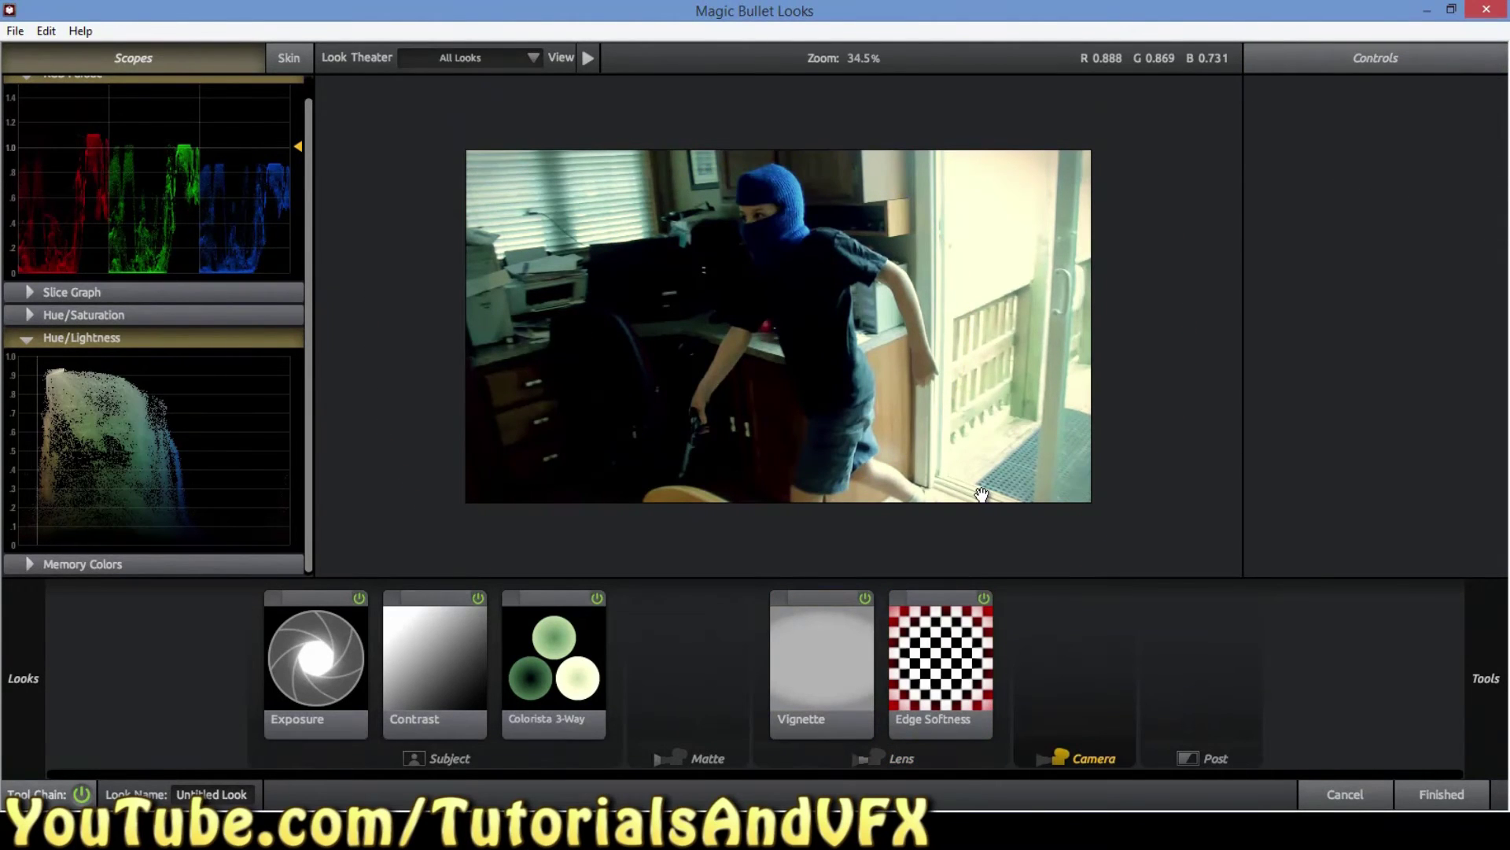
click(981, 641)
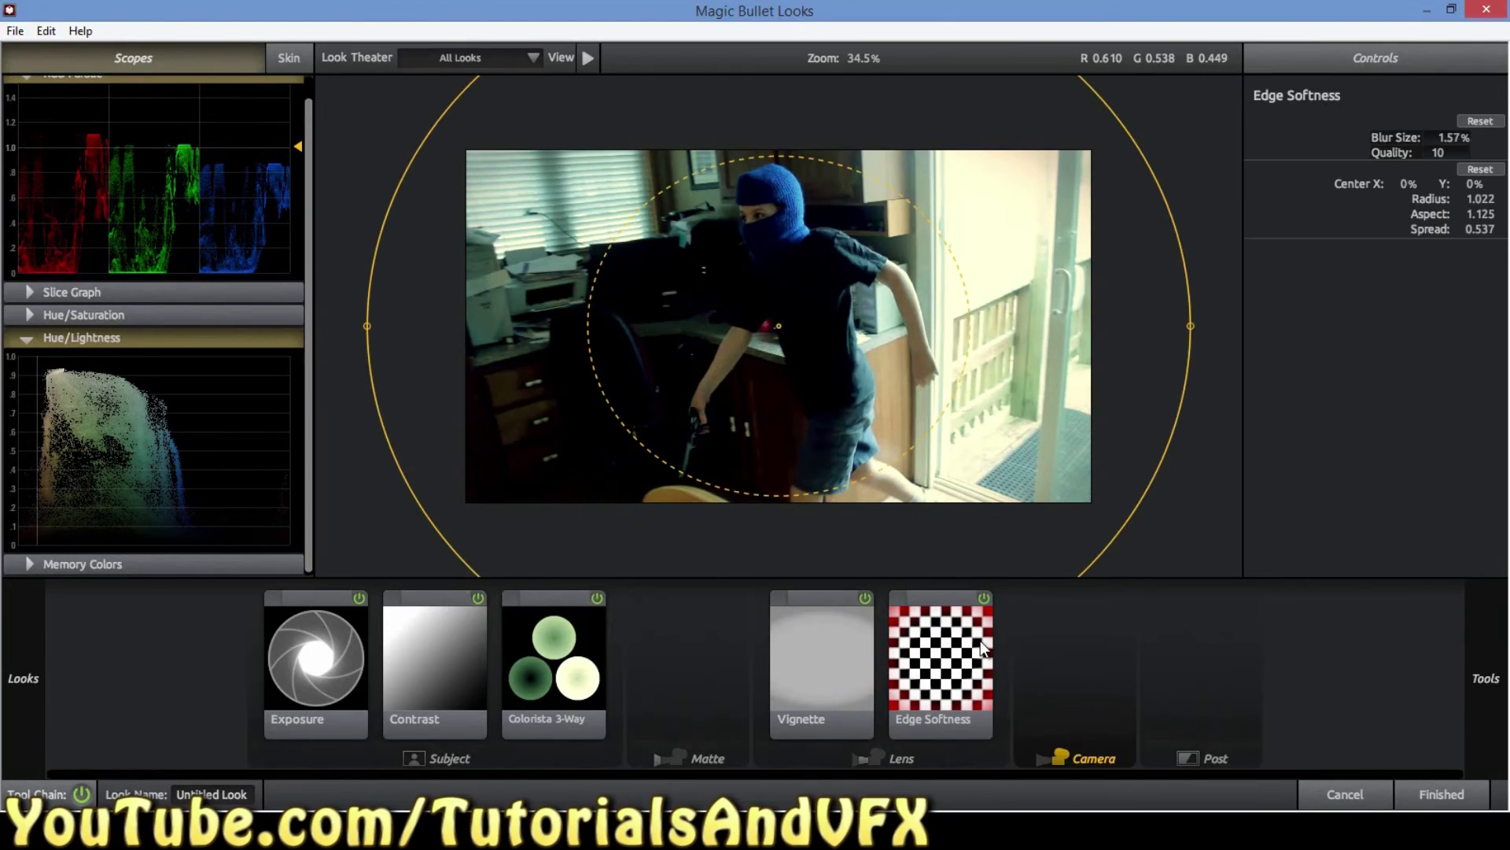
click(1059, 663)
Add a Print Bleach Bypass tool to the Post stage and compare the frame with it off and on
click(956, 761)
click(1131, 705)
click(1201, 697)
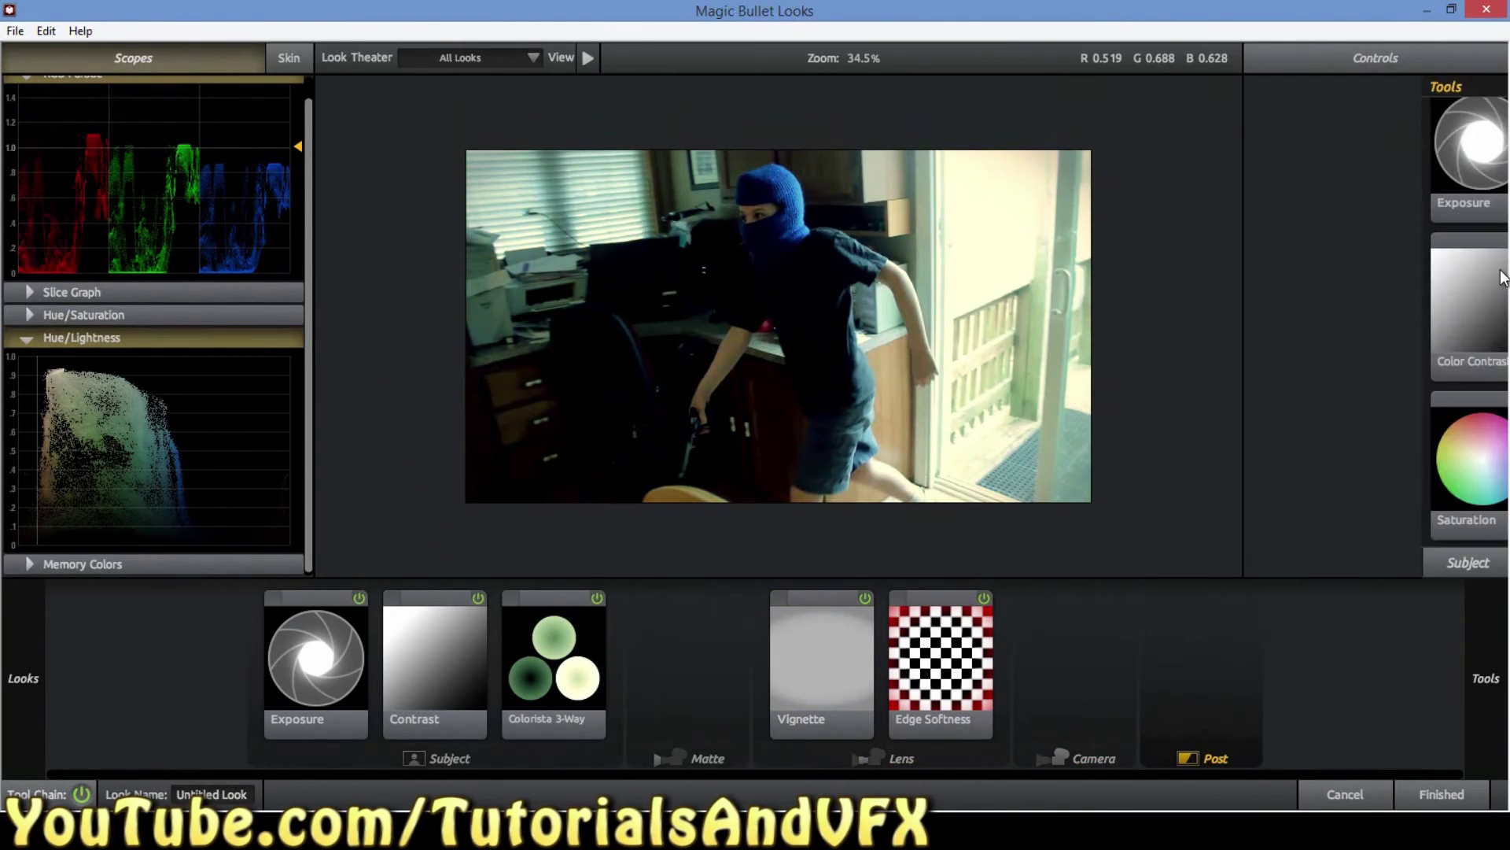
drag(1201, 301, 1198, 693)
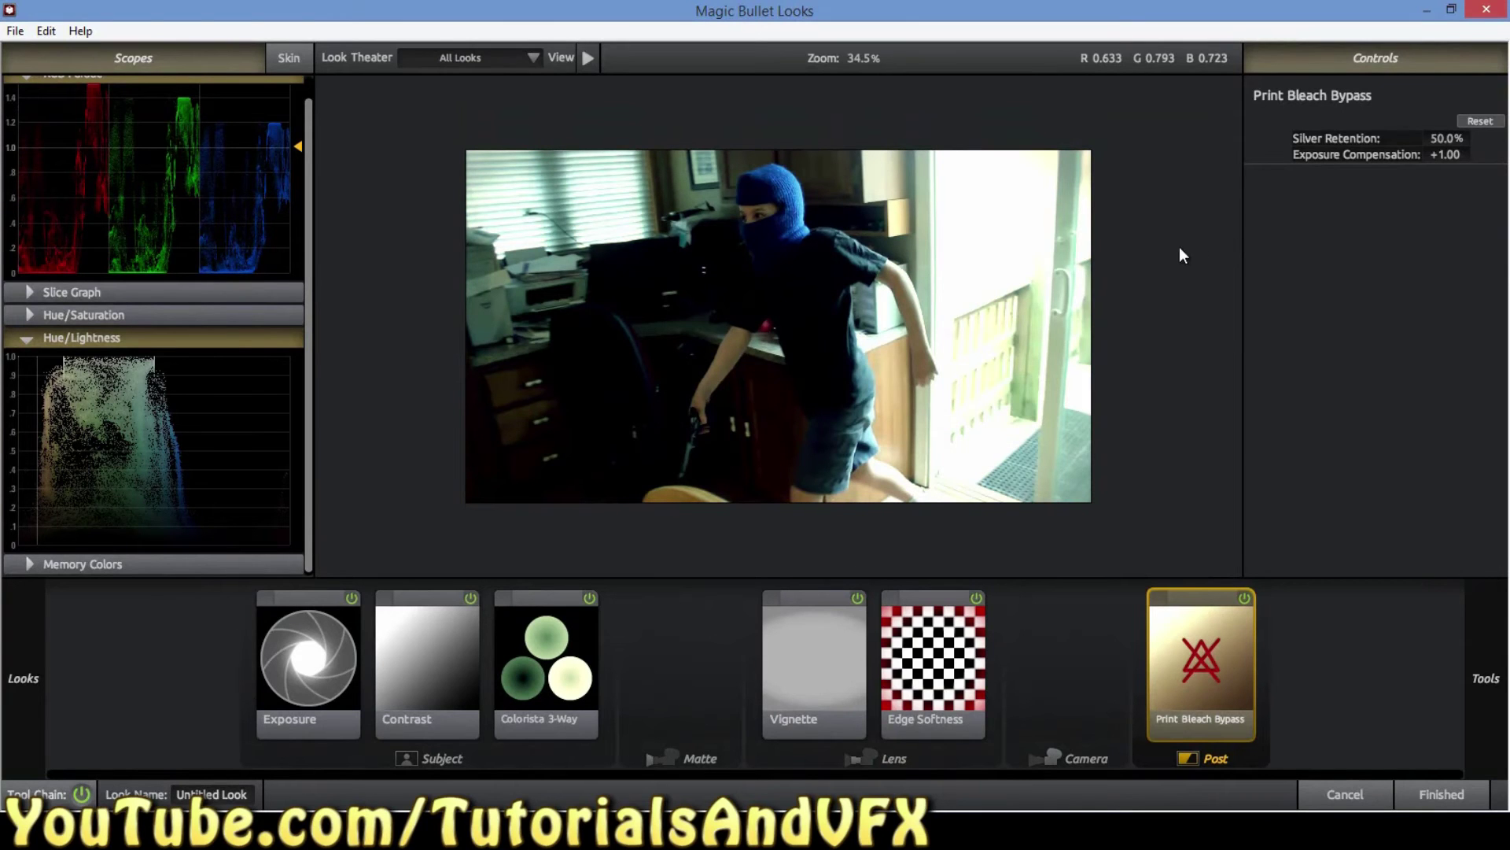
click(1246, 596)
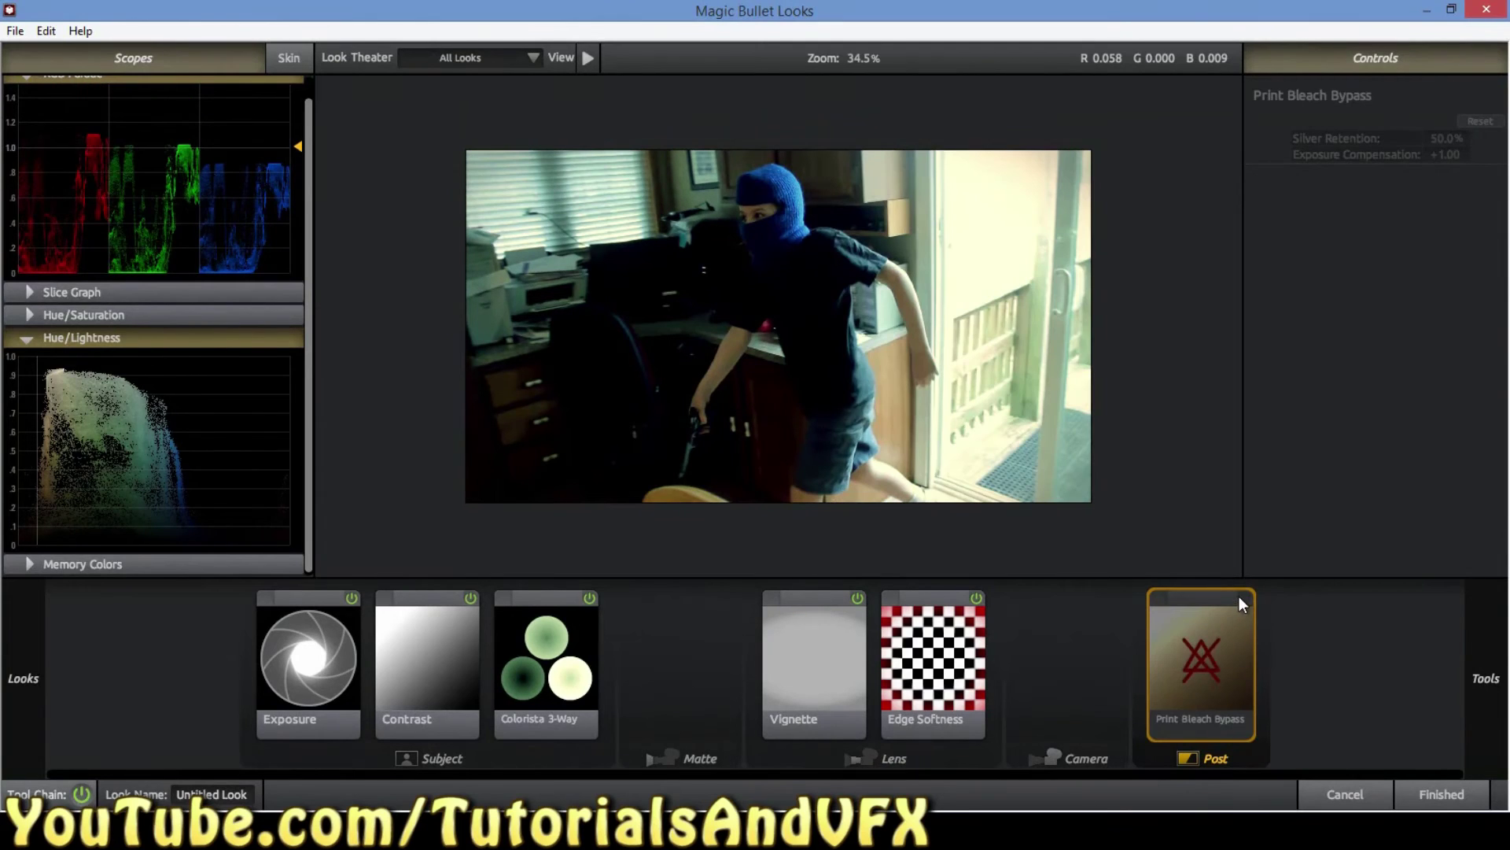
click(1243, 598)
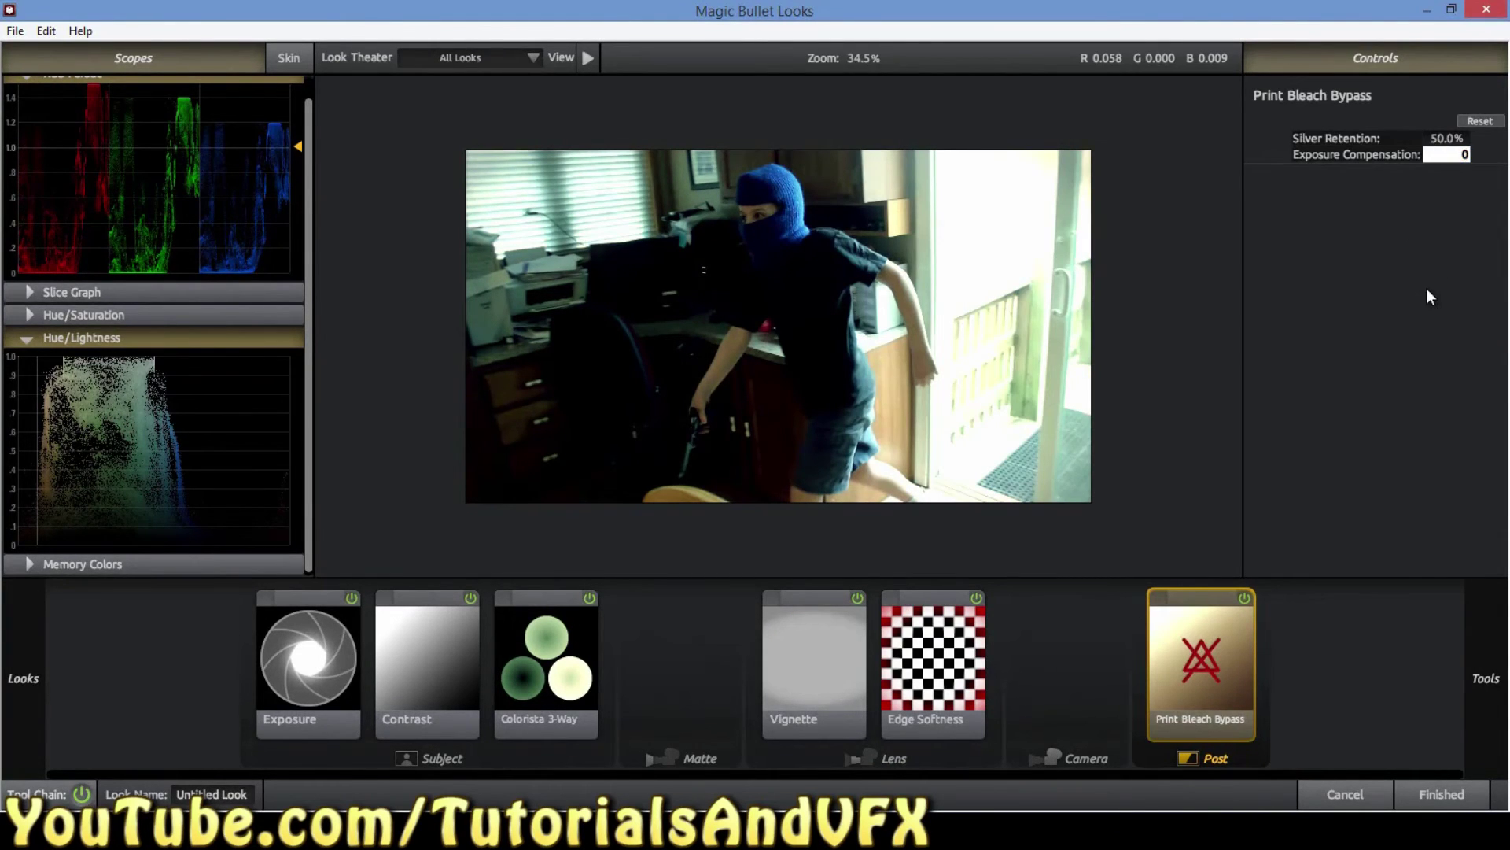
Set the Print Bleach Bypass to Exposure Compensation 0 and Silver Retention 25%, and compare the frame with it off and on
key(Return)
click(1439, 139)
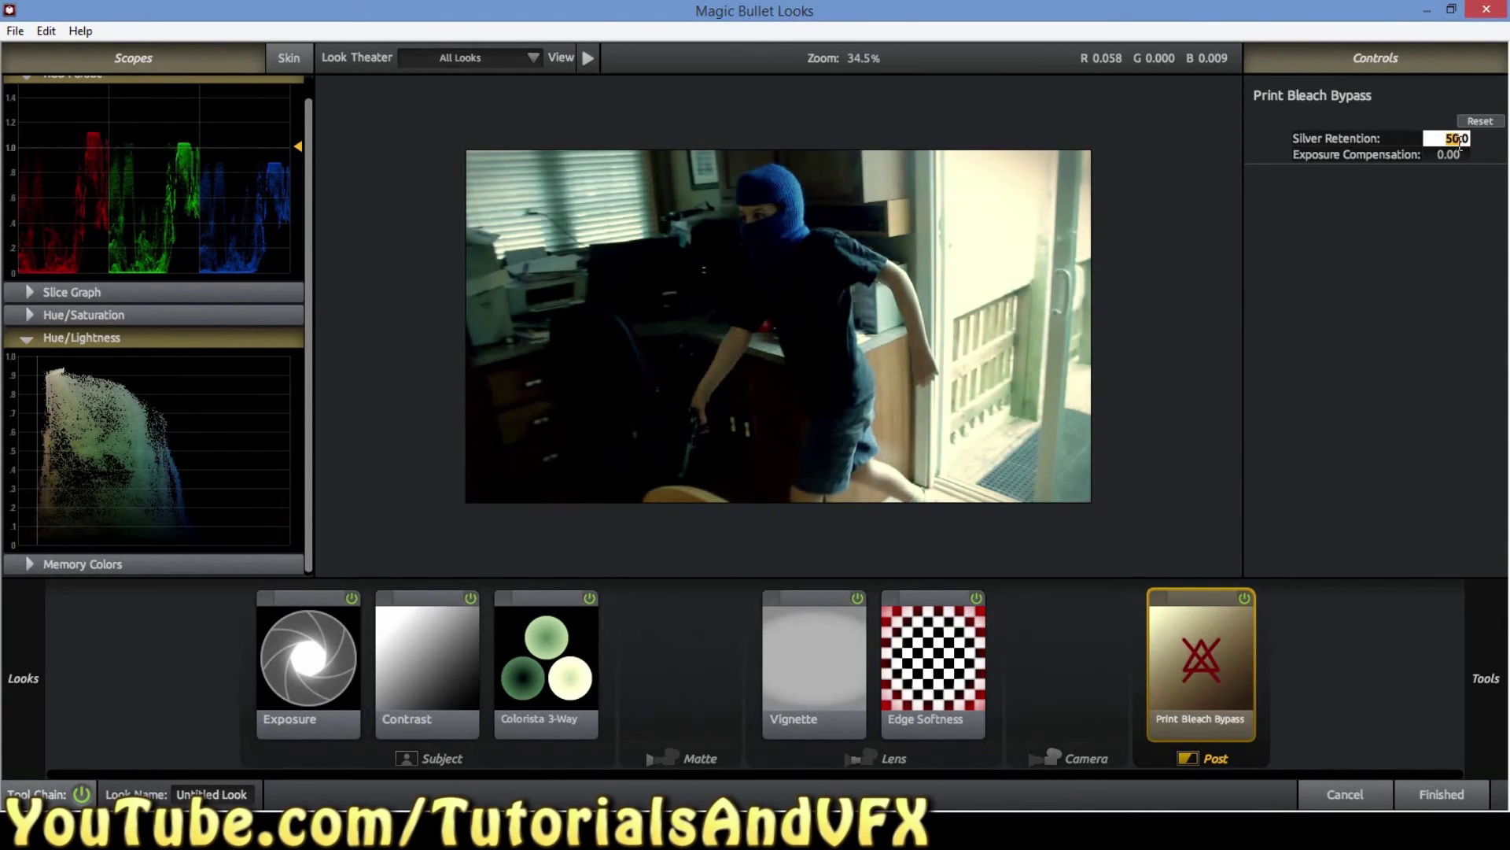
text(25)
key(Return)
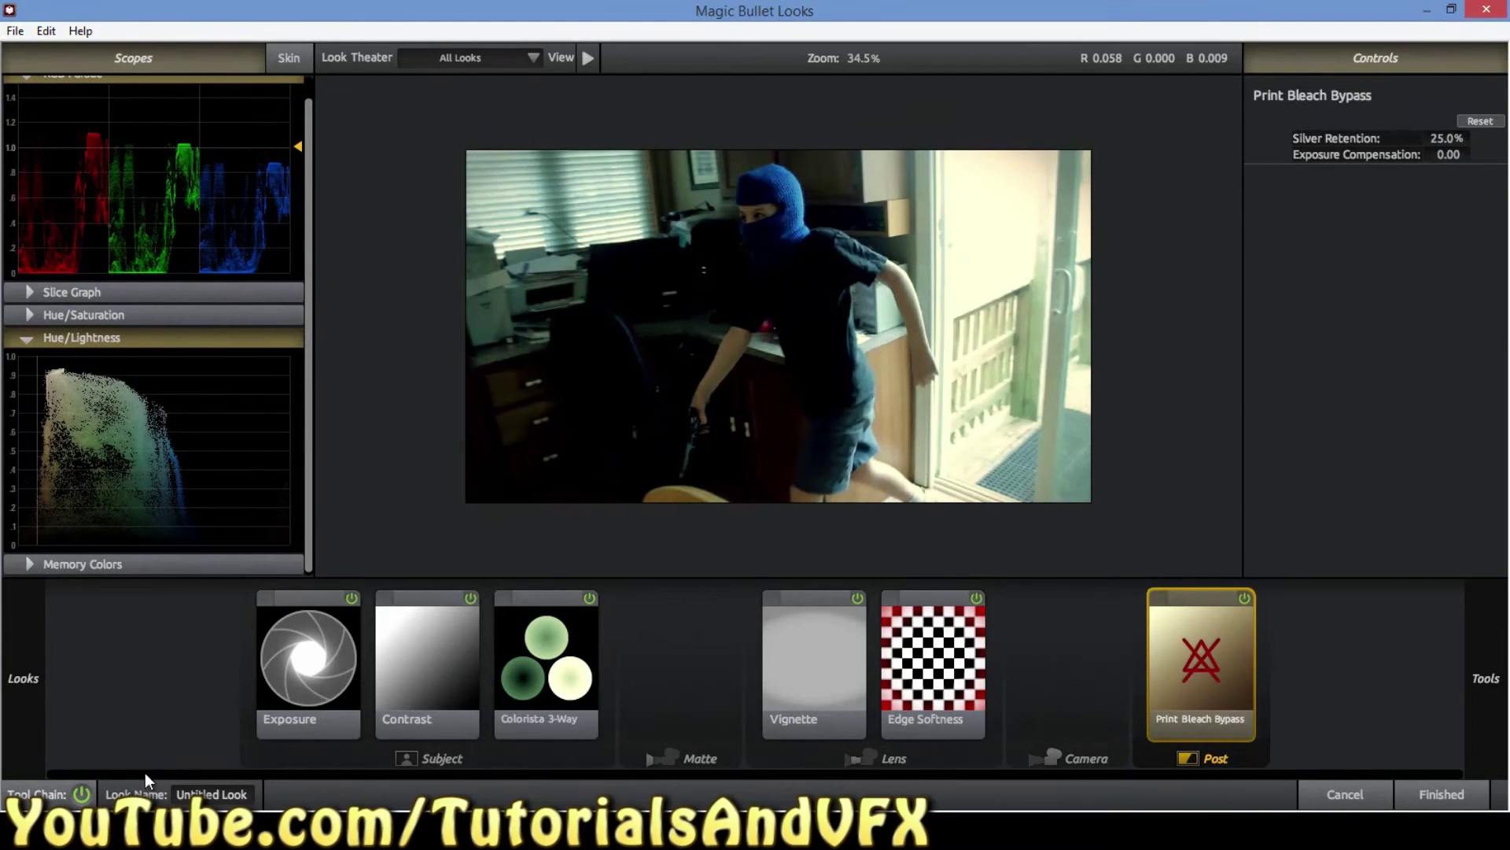
click(1245, 599)
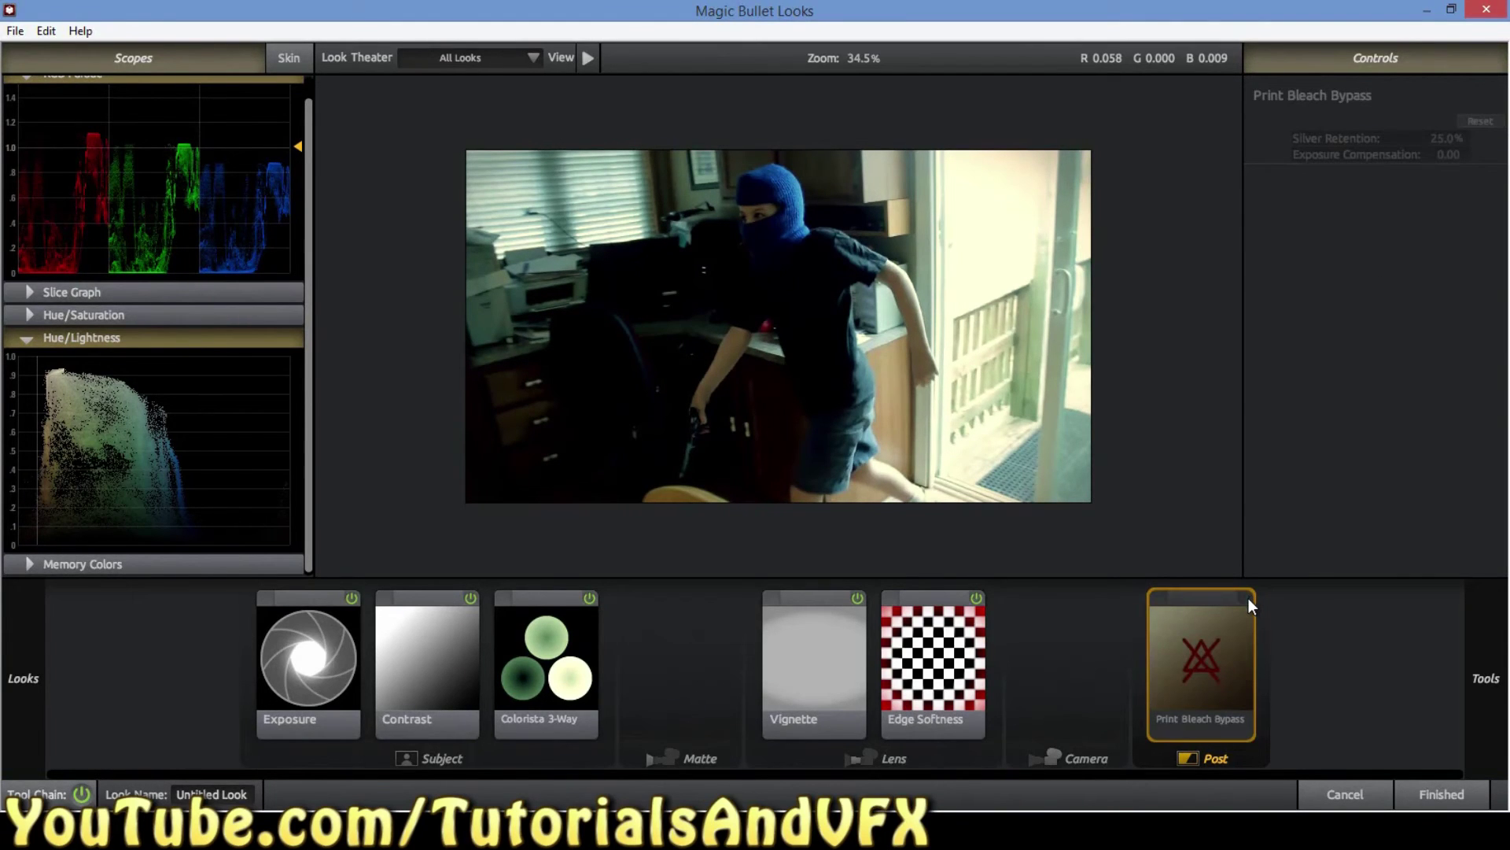
click(1248, 598)
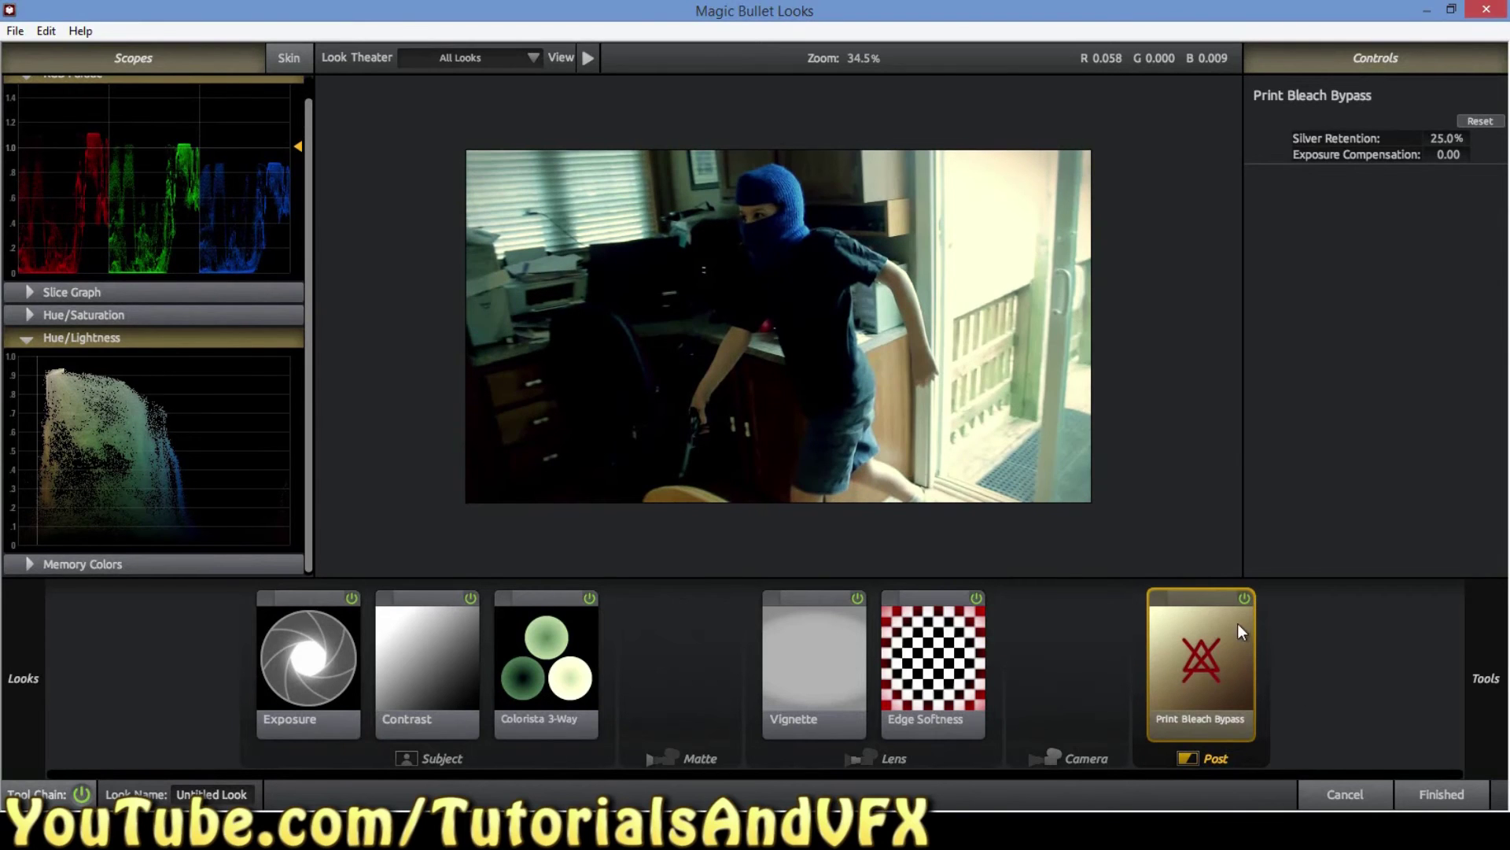
Raise the Print Bleach Bypass Exposure Compensation to +0.30 and compare the frame with the tool off and on
drag(1449, 155, 1456, 155)
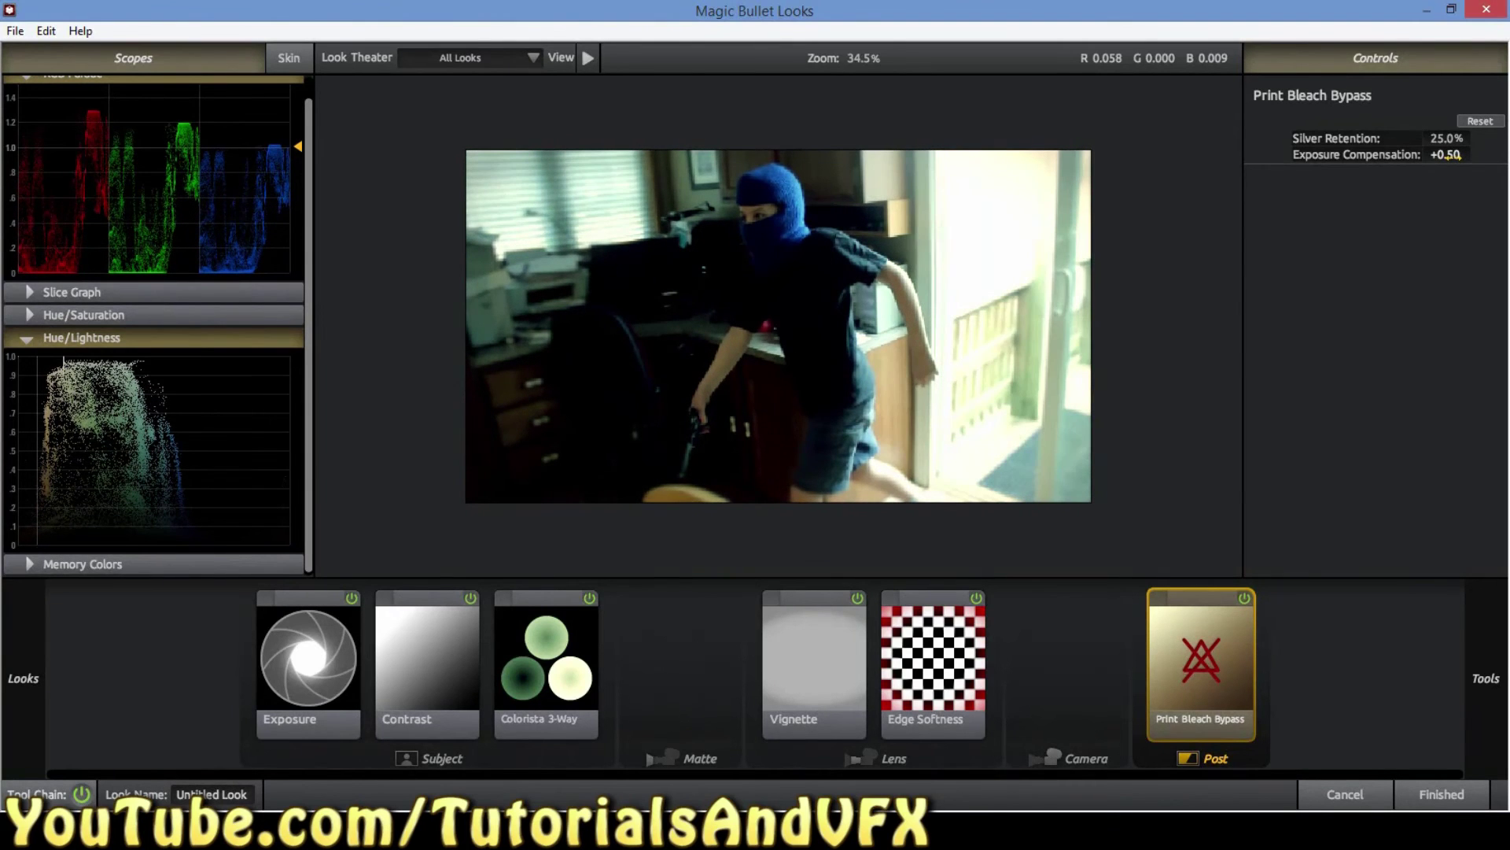
click(1247, 597)
click(1247, 597)
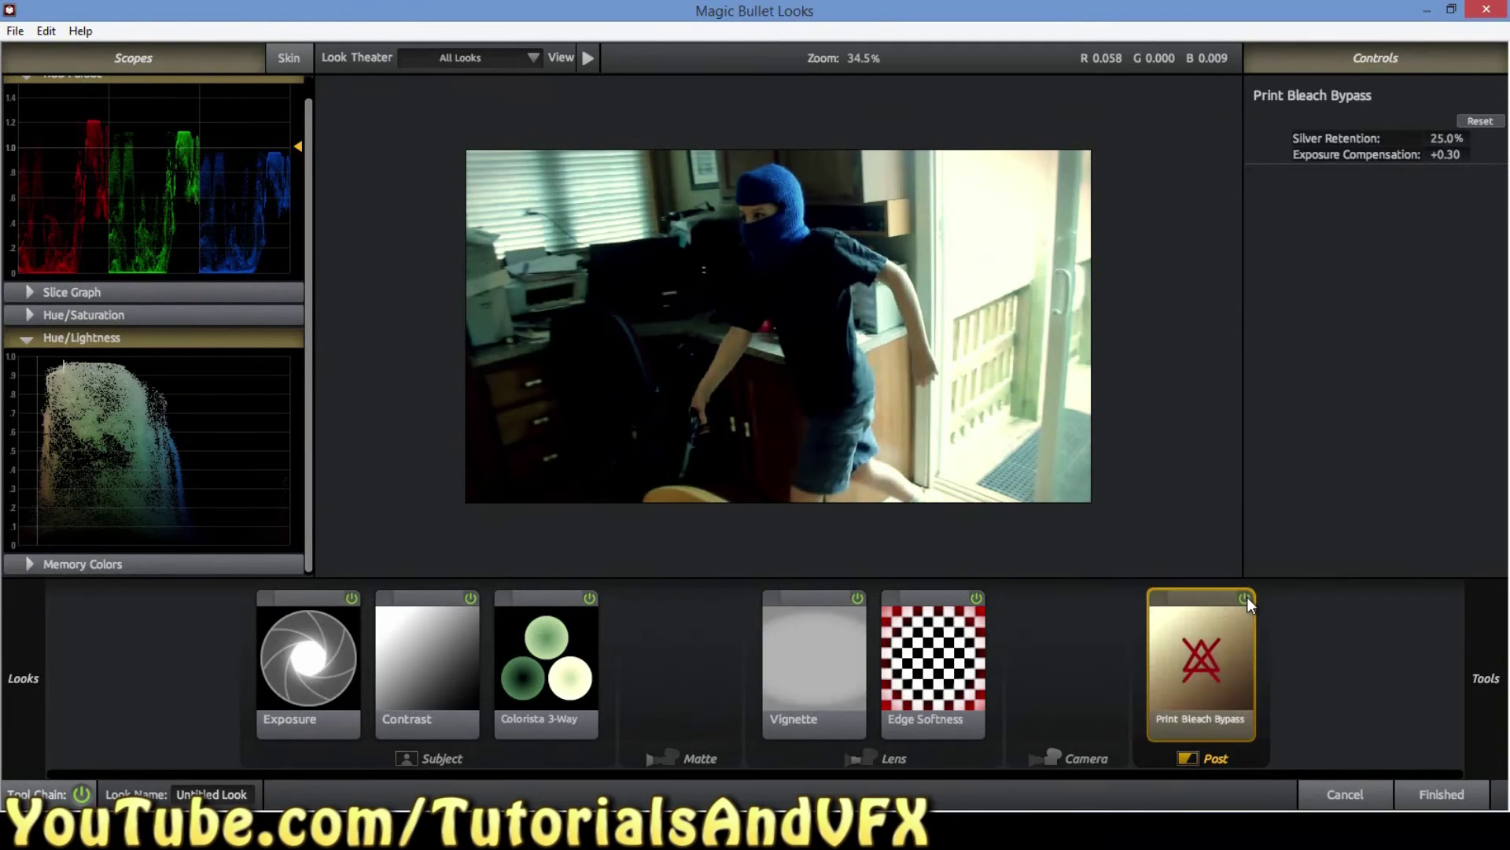
click(1247, 597)
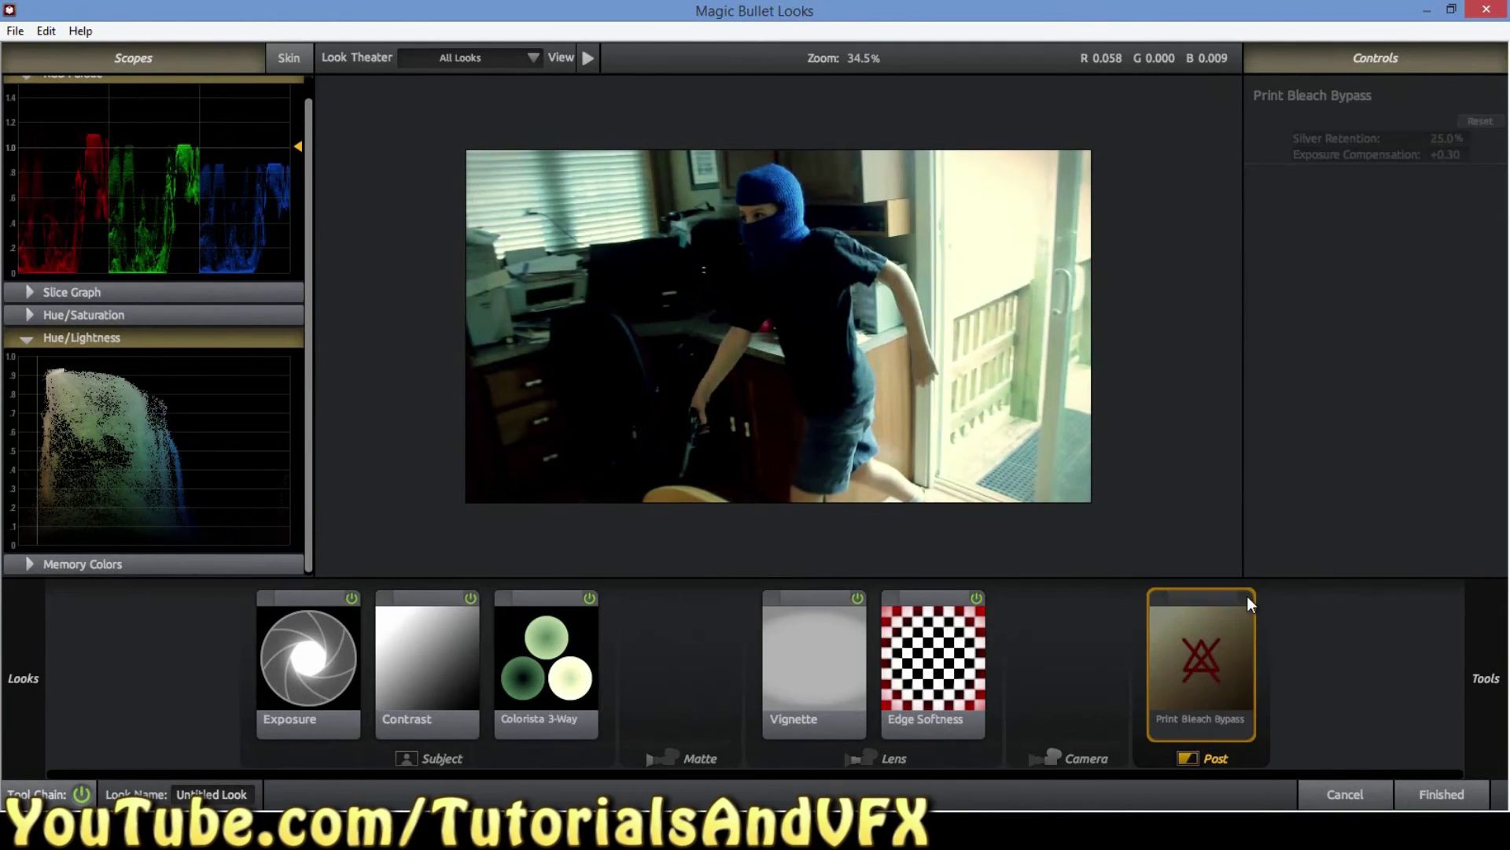
click(1247, 597)
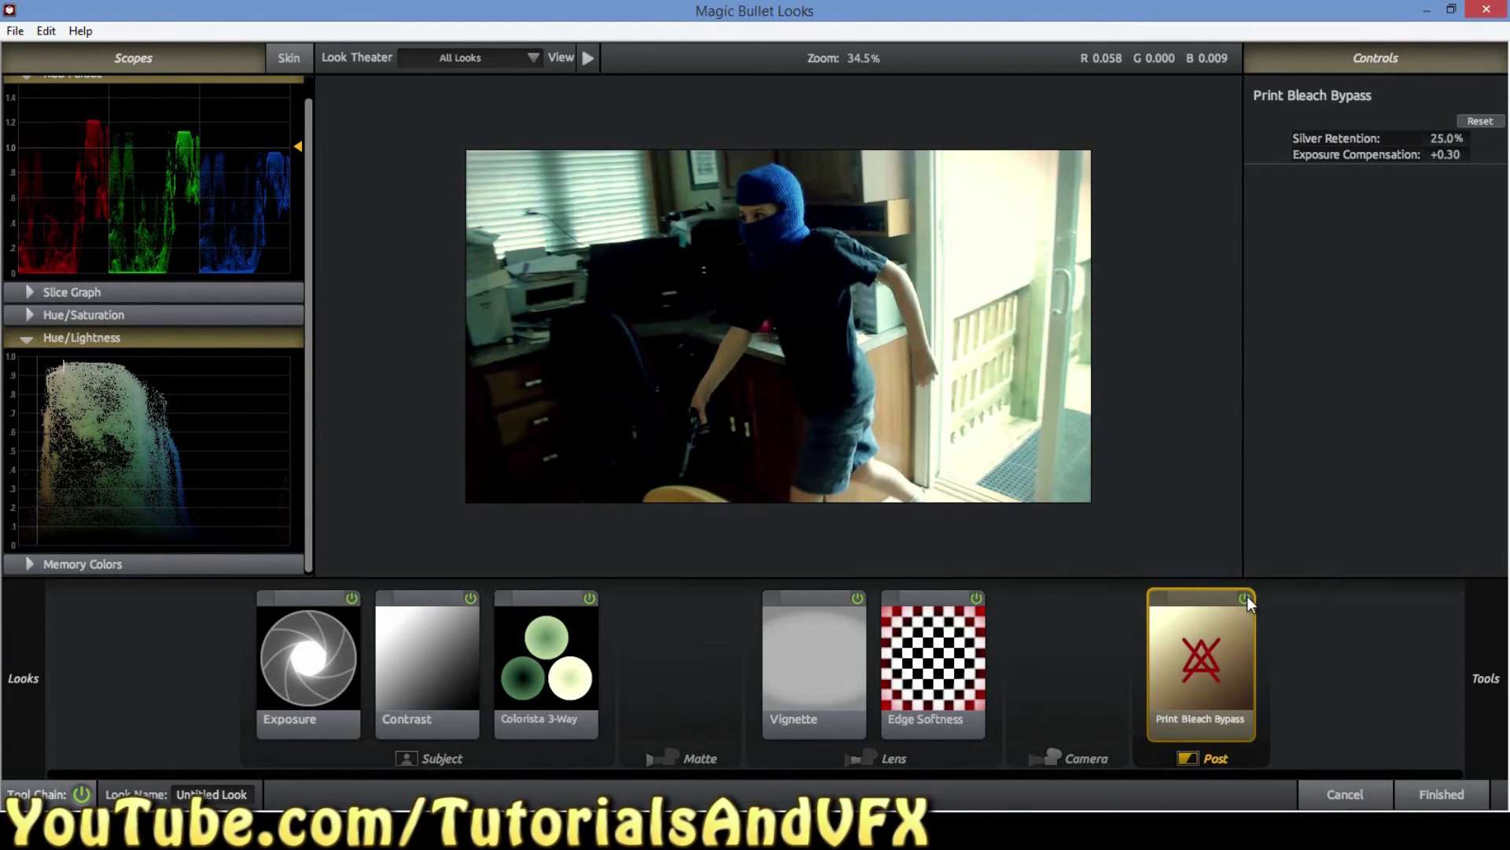
click(1247, 597)
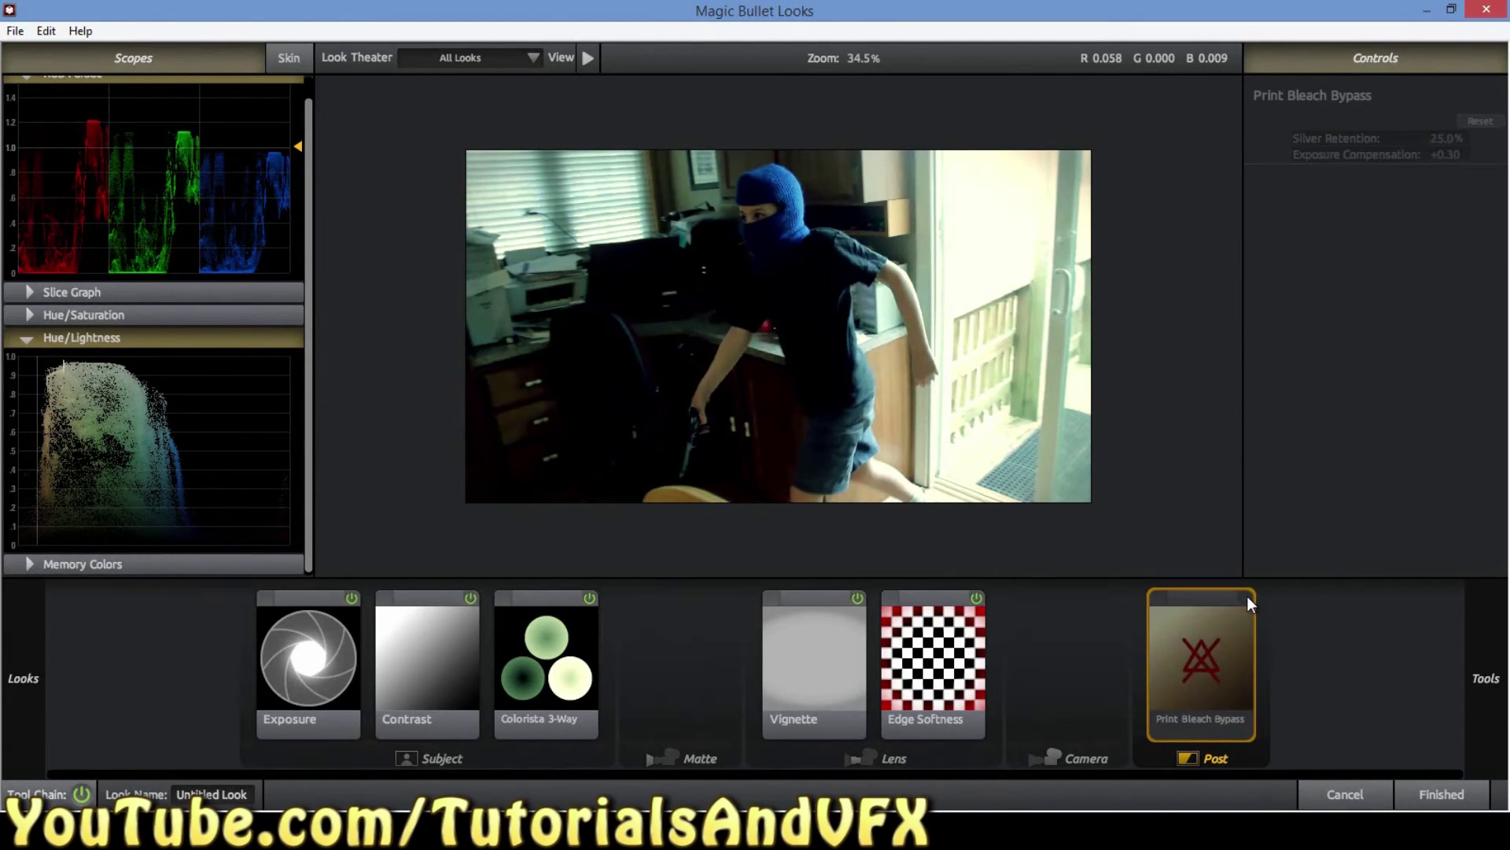
click(1248, 596)
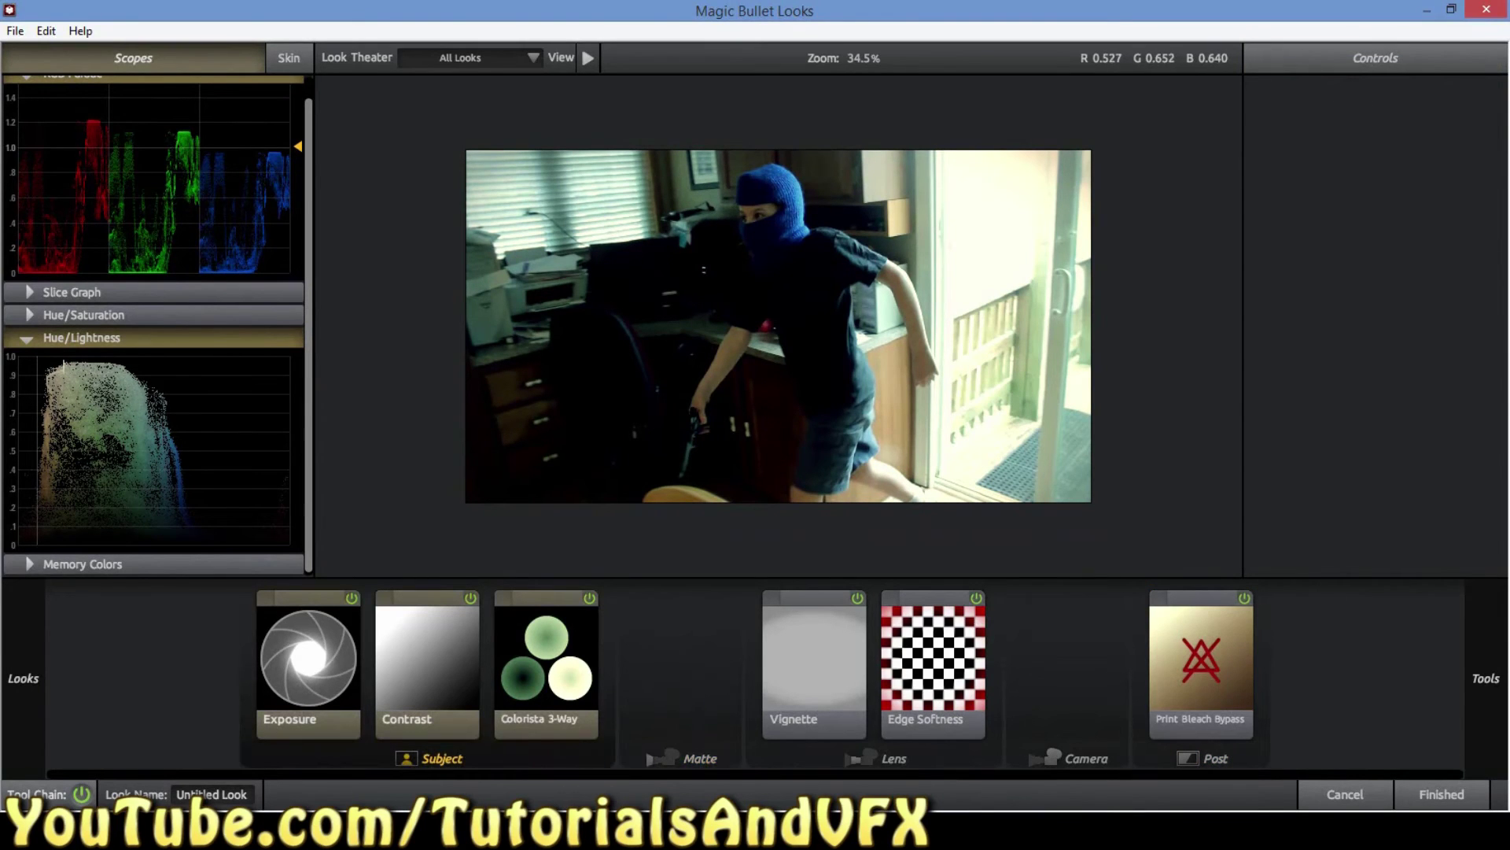
Add a Warm/Cool tool to the Subject stage with Warm/Cool +0.220 and Tint +0.020, and compare the frame with it off and on
mouse_move(1486, 678)
drag(1405, 467, 602, 661)
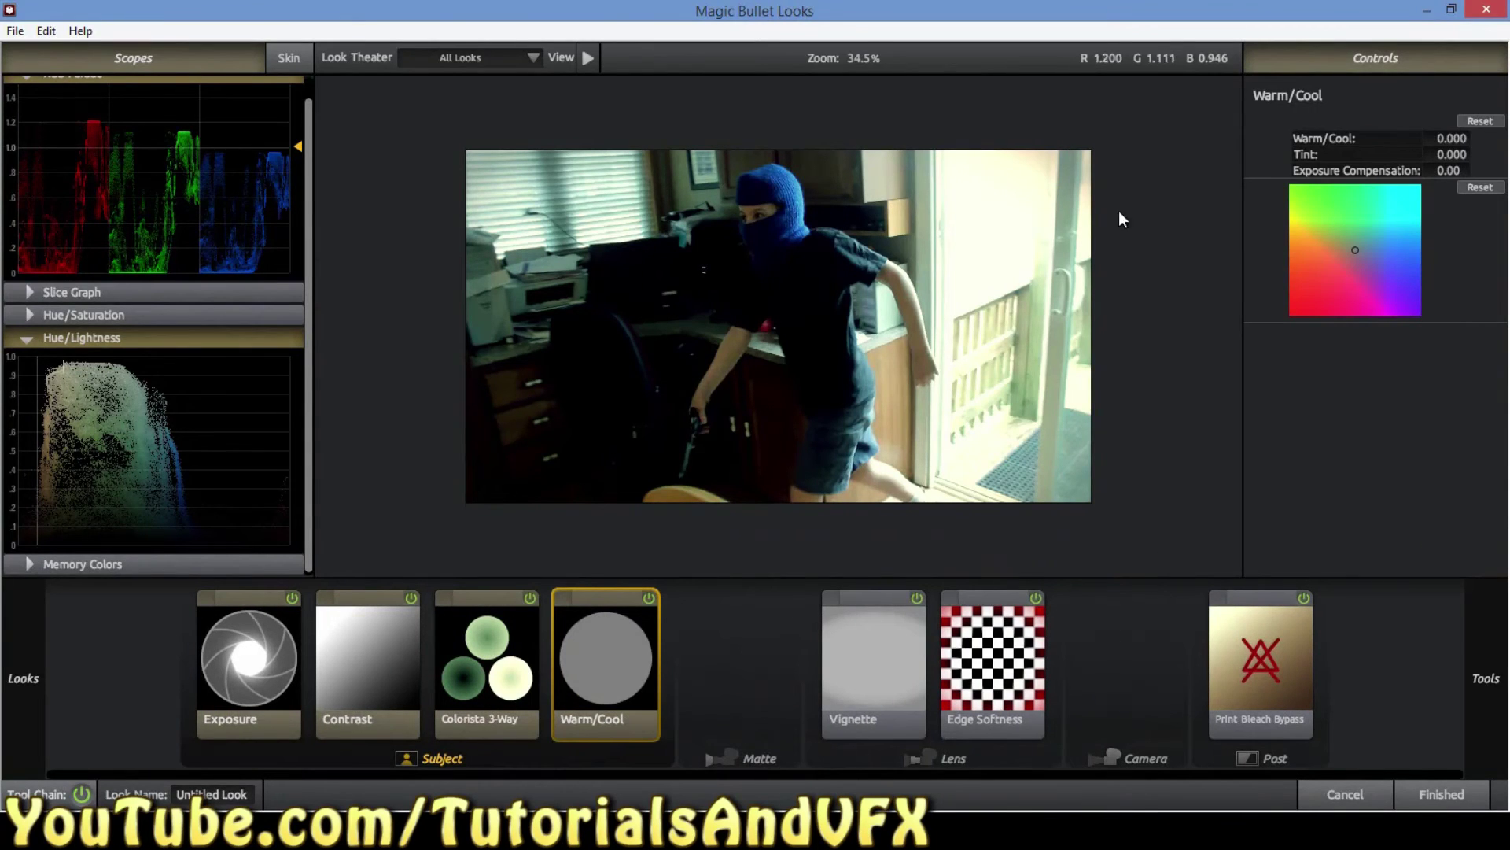
mouse_move(1451, 139)
mouse_down()
mouse_move(1474, 139)
mouse_move(1443, 154)
mouse_move(1470, 152)
mouse_move(1455, 148)
mouse_up()
mouse_move(1449, 147)
mouse_down()
mouse_move(1468, 155)
mouse_move(1455, 154)
mouse_up()
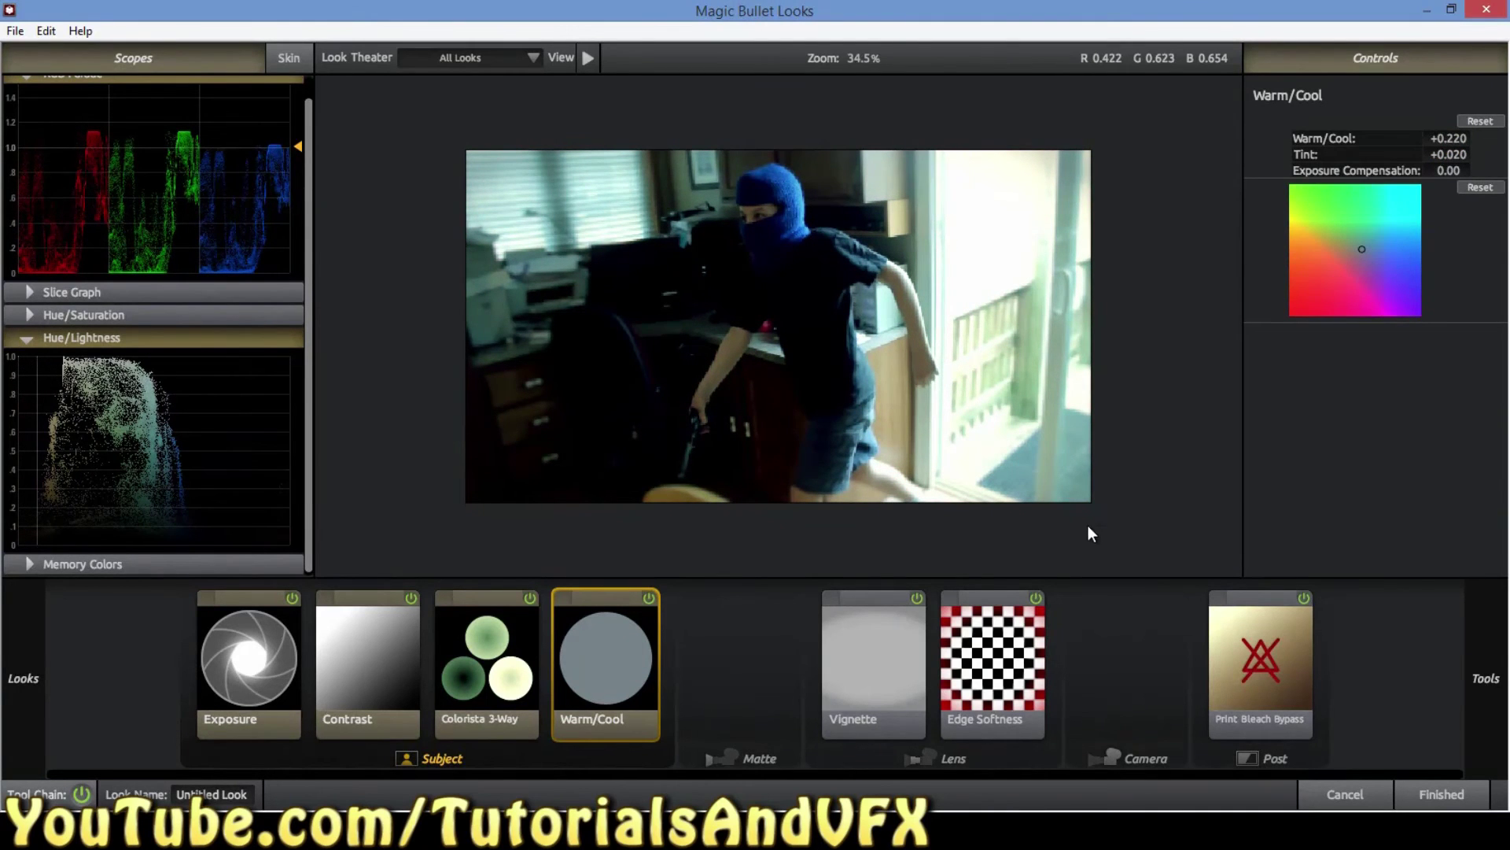
click(654, 597)
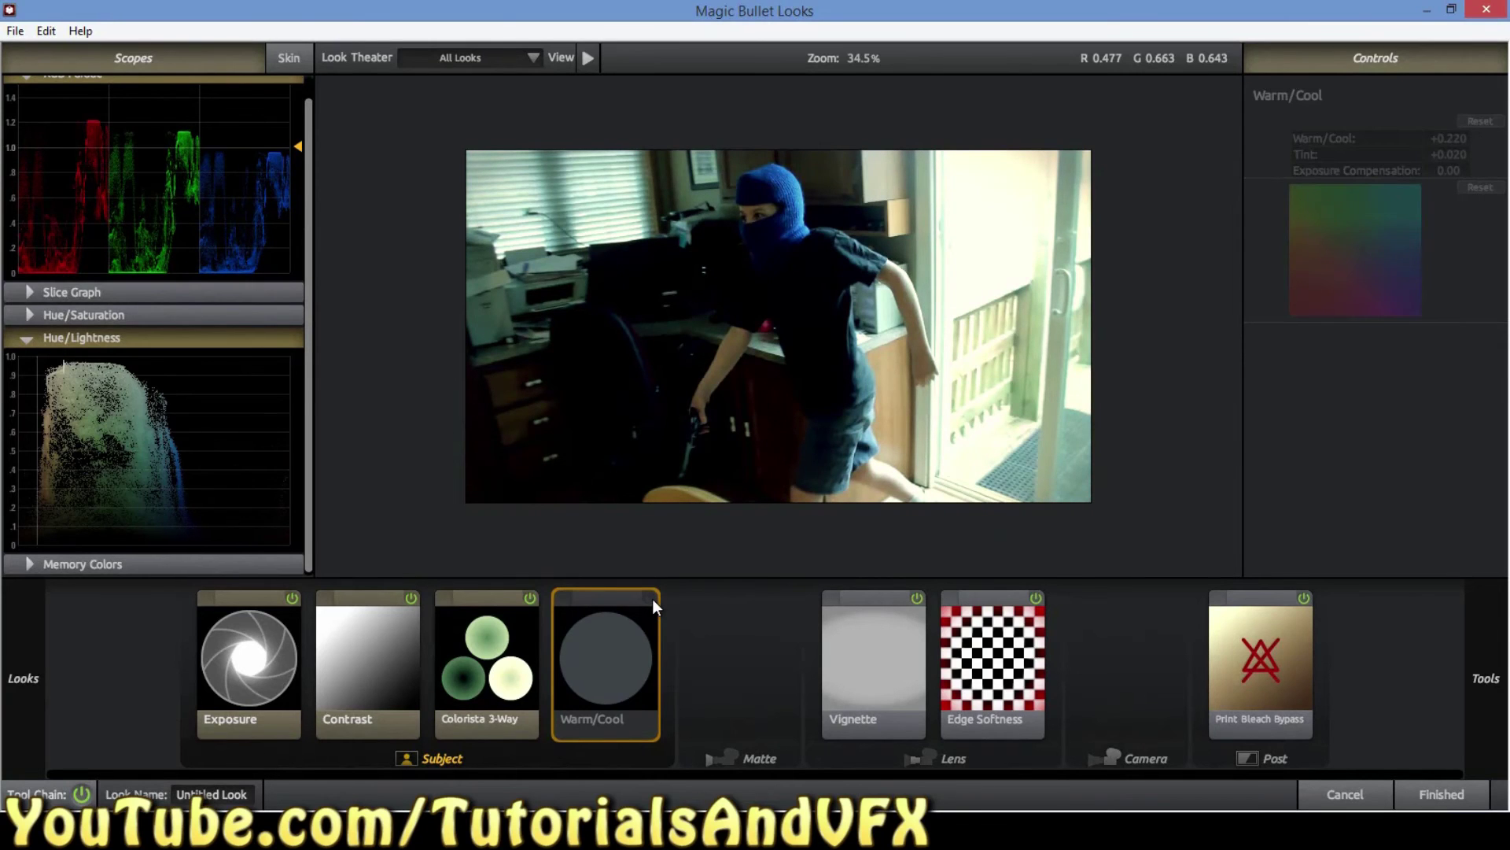
click(652, 598)
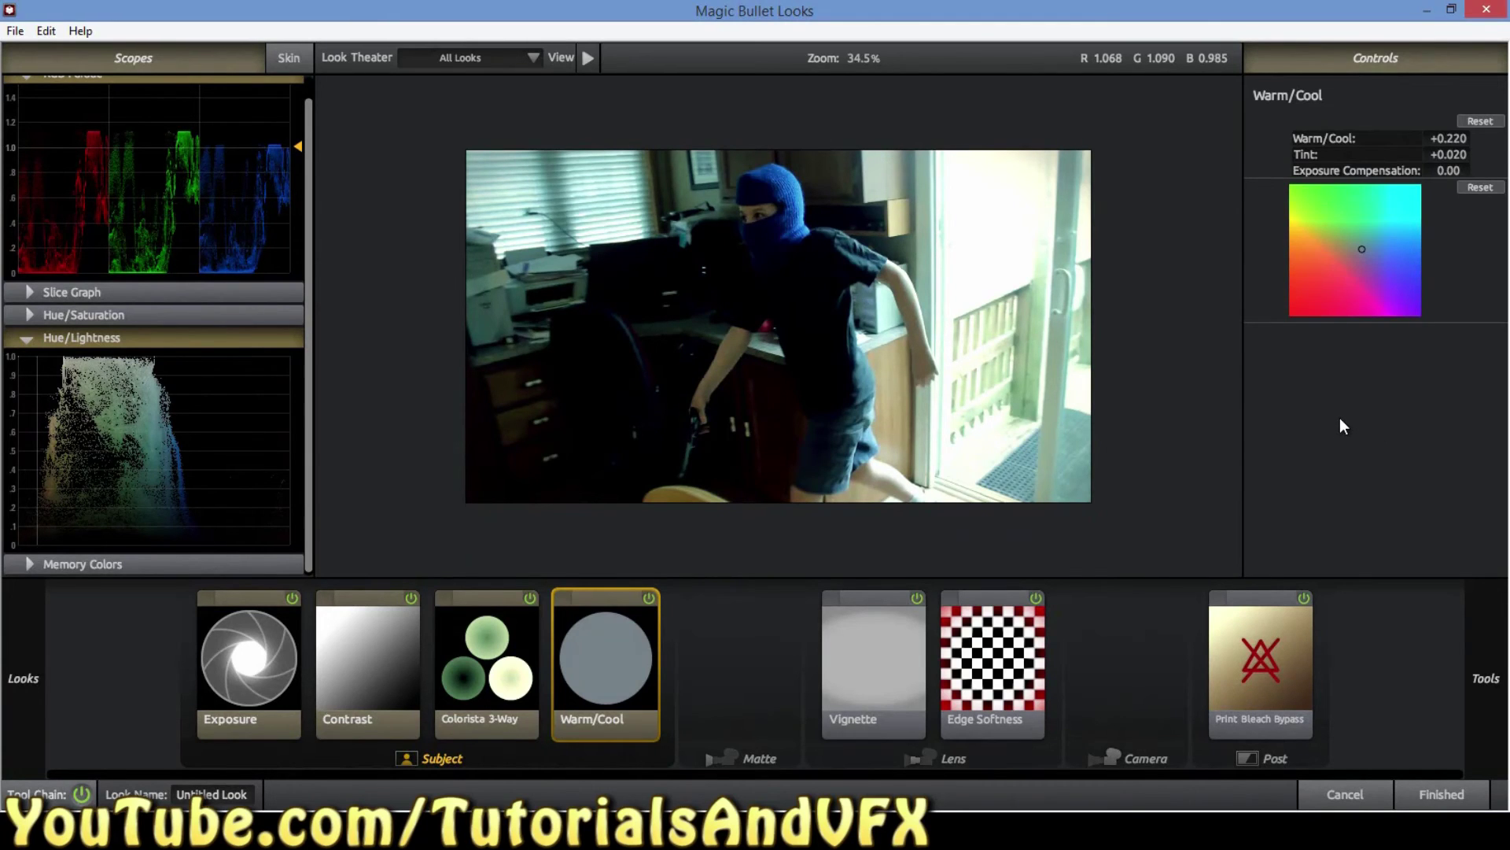
Add a Star Filter to the Matte stage and reduce its Size to 2.55% and its Boost to -0.70
click(734, 687)
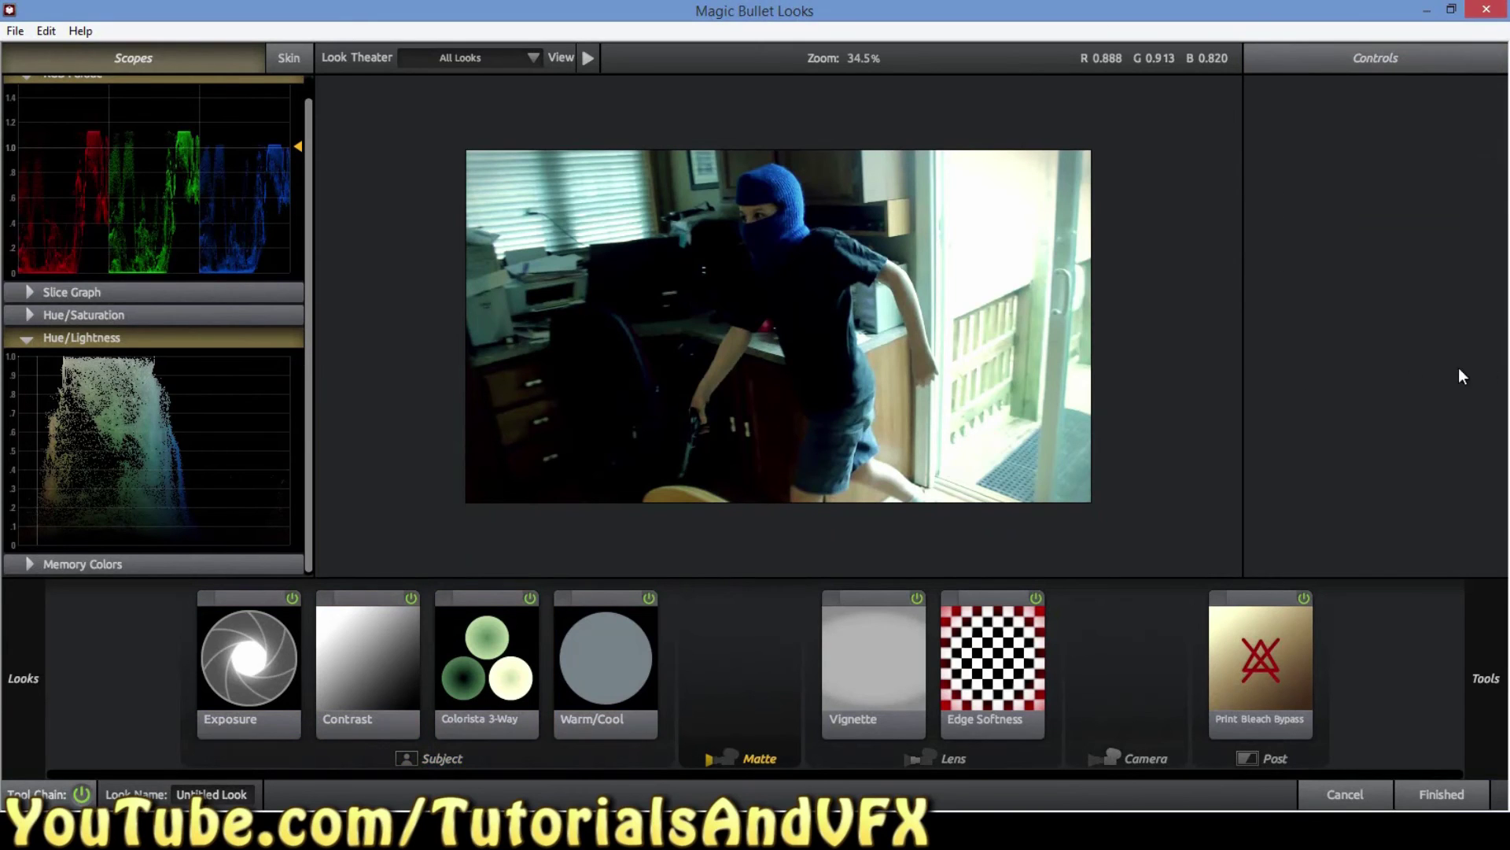
mouse_move(1507, 366)
drag(1257, 470, 791, 612)
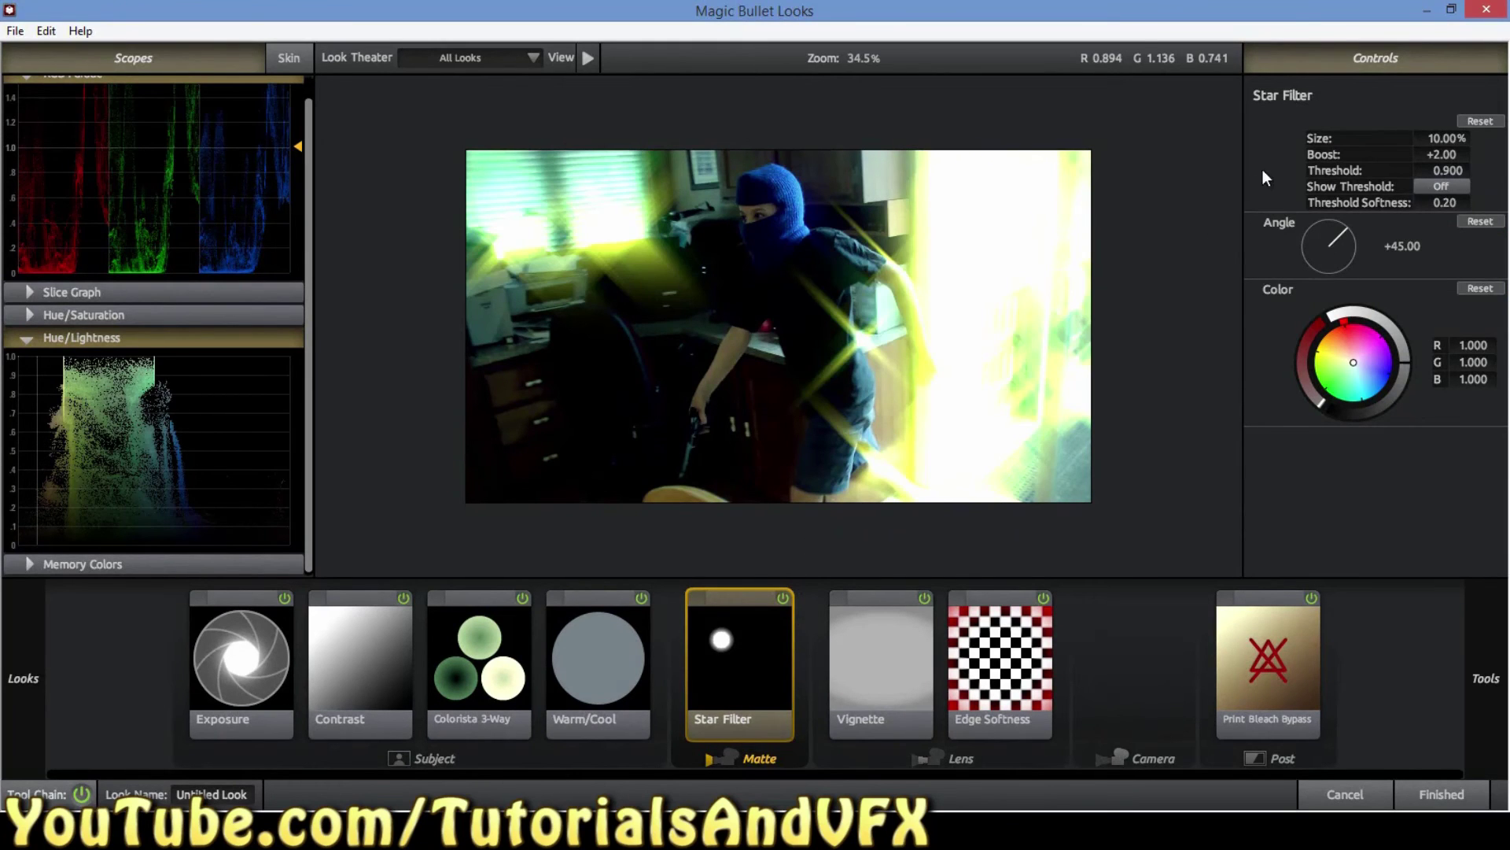
drag(1439, 138, 1401, 142)
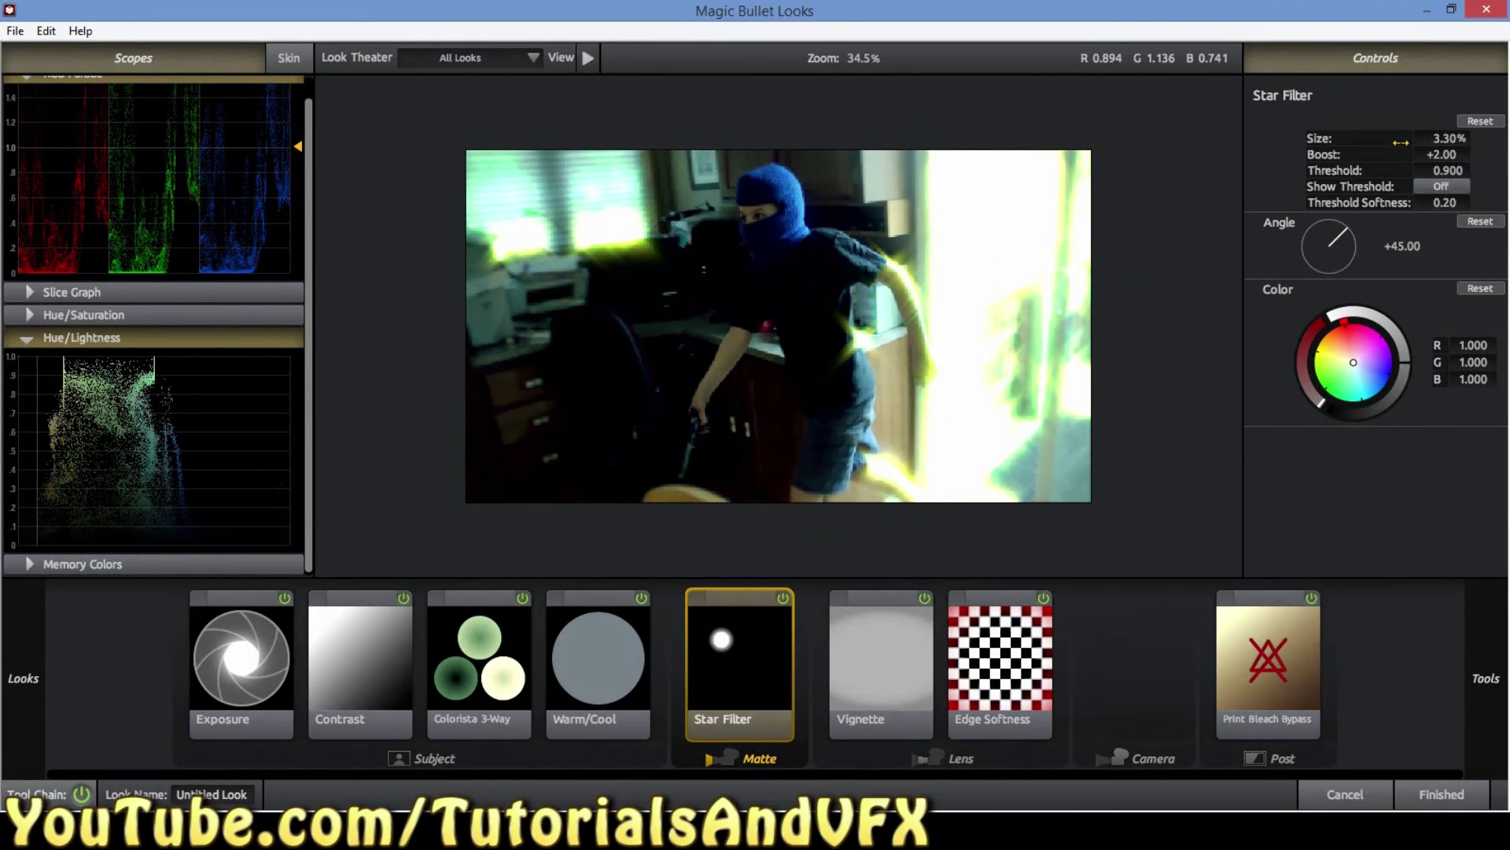
drag(1401, 143, 1456, 154)
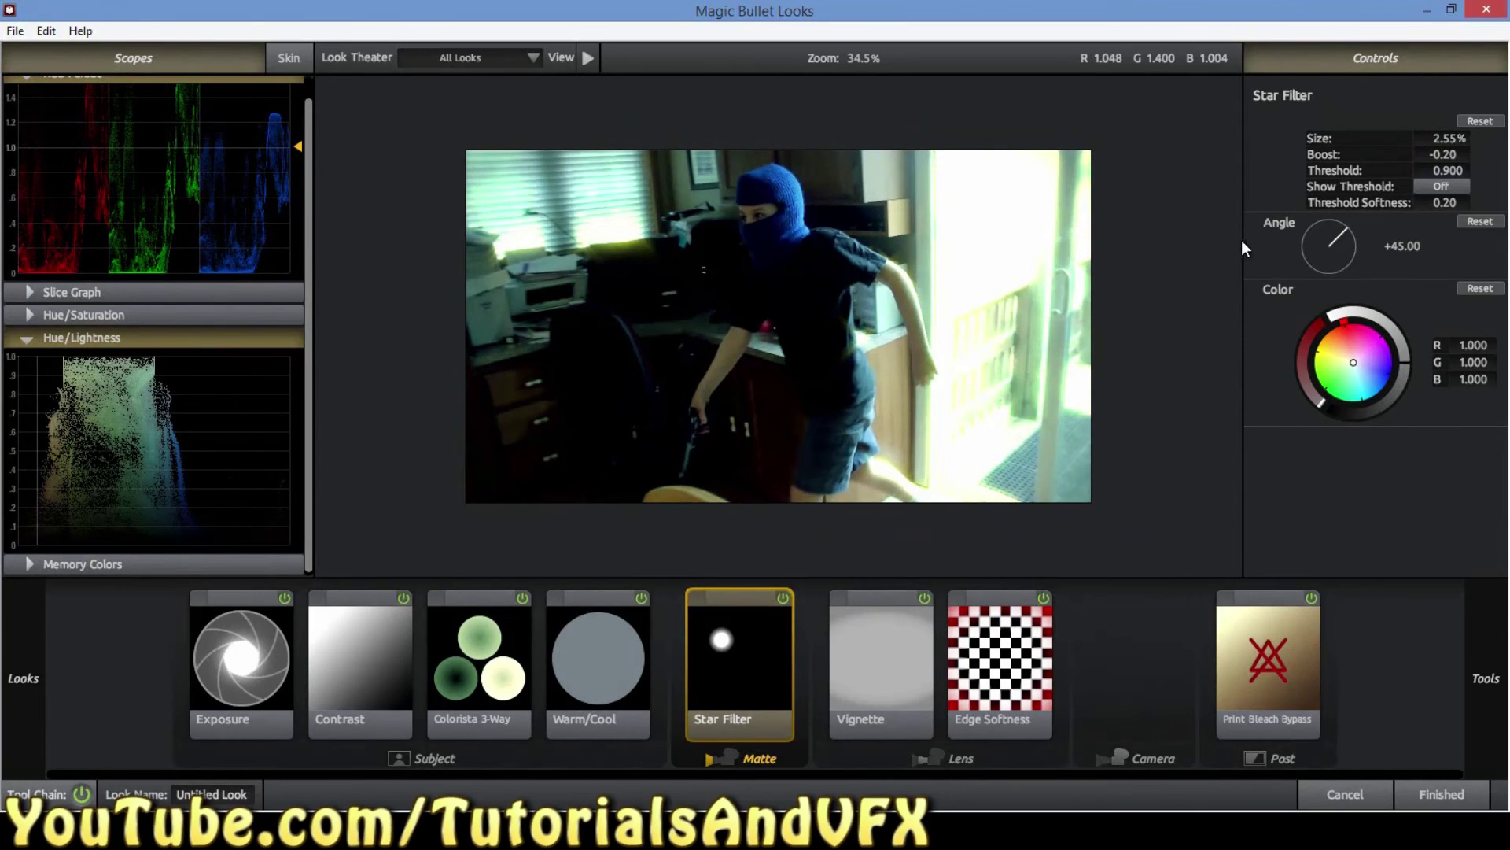
drag(1439, 154, 1444, 155)
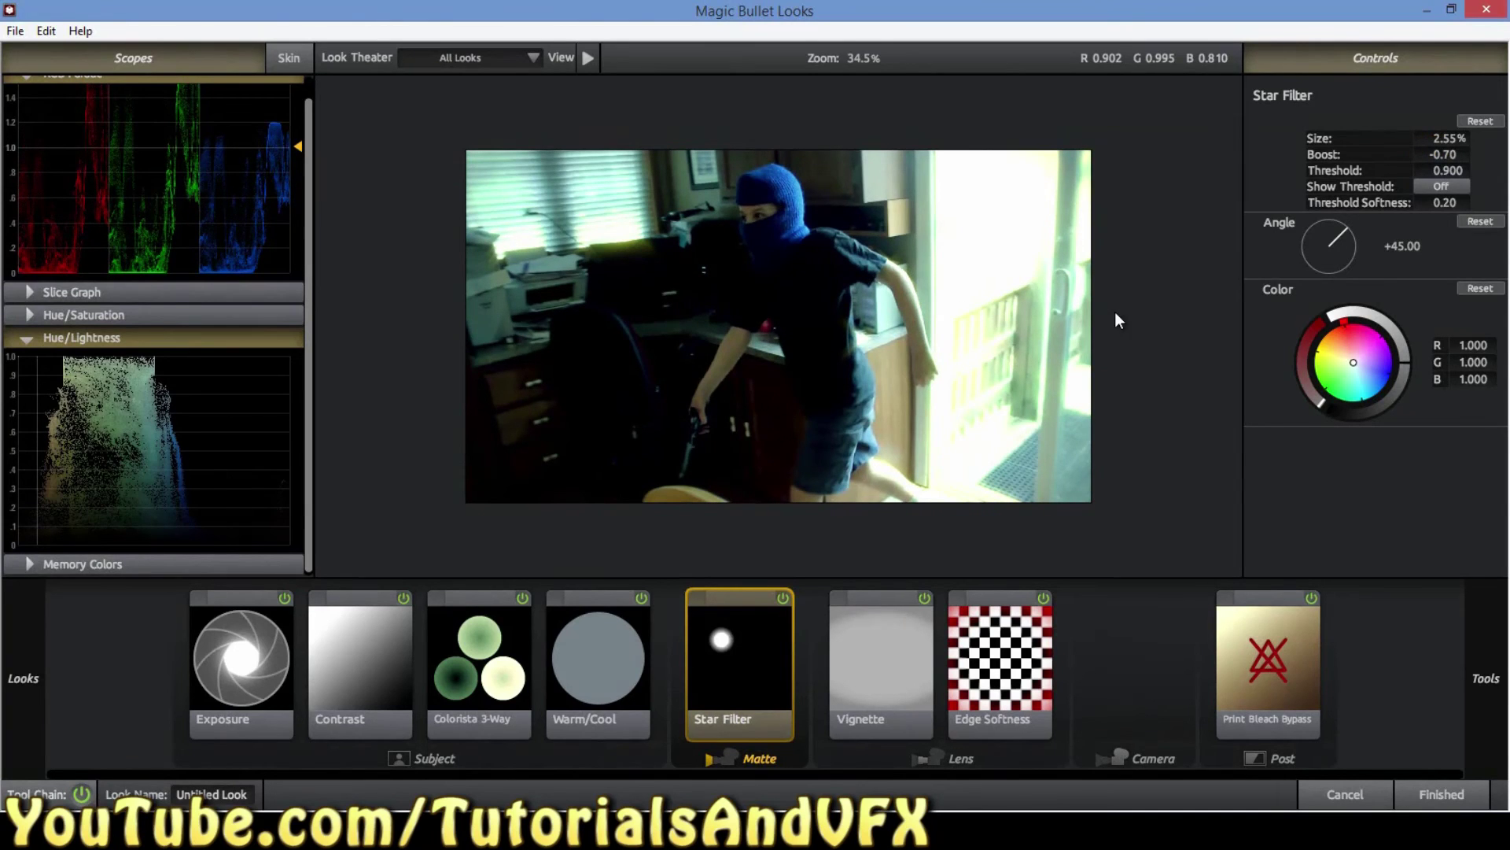
Set the Star Filter Boost to 0 after trying -0.20 for comparison
click(1445, 155)
text(0)
key(Return)
click(1445, 155)
text(-0.20)
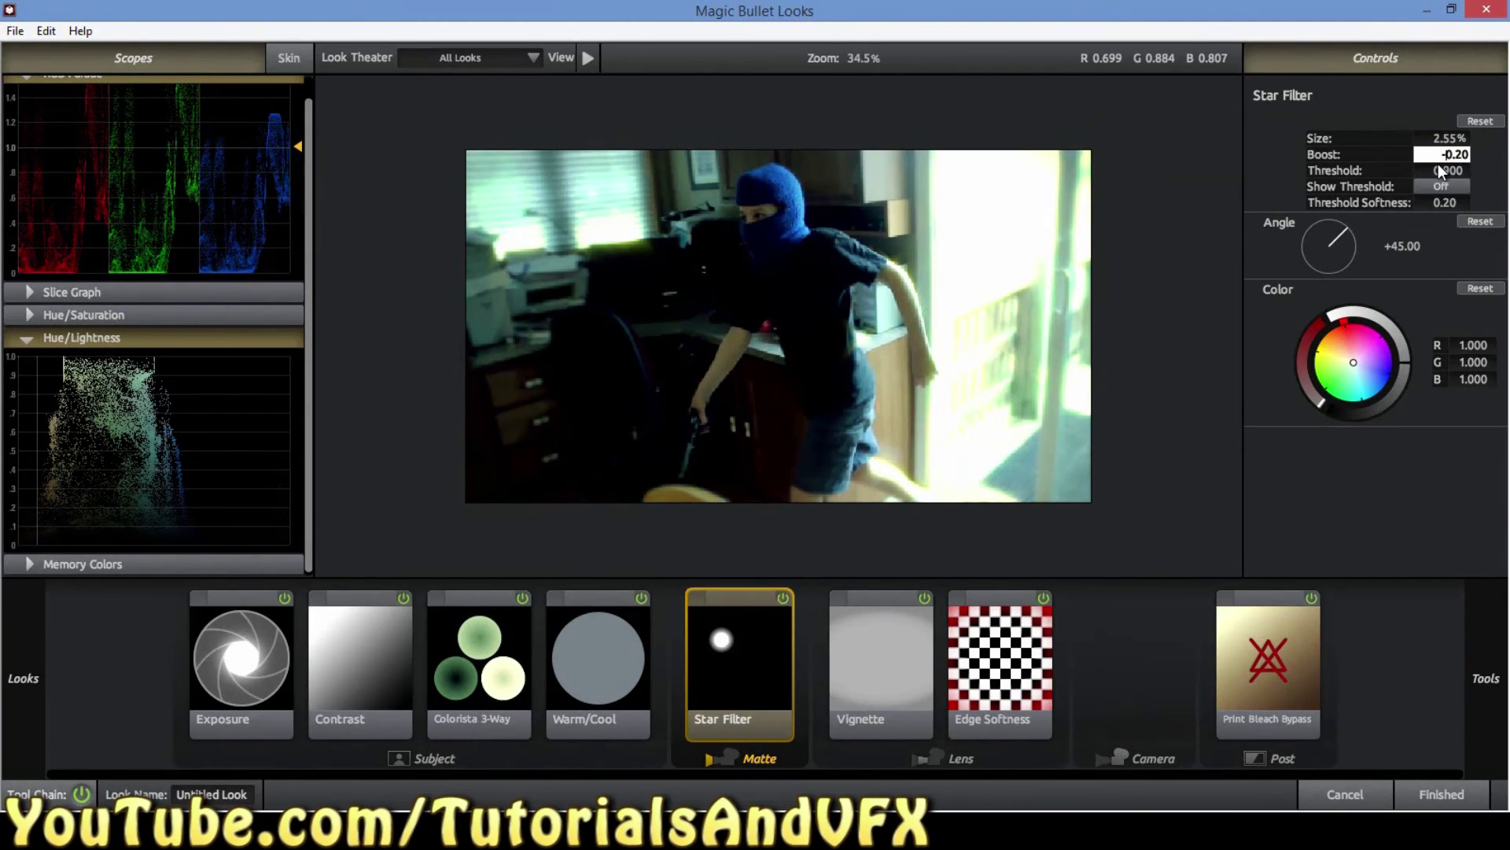
key(Return)
double_click(1451, 154)
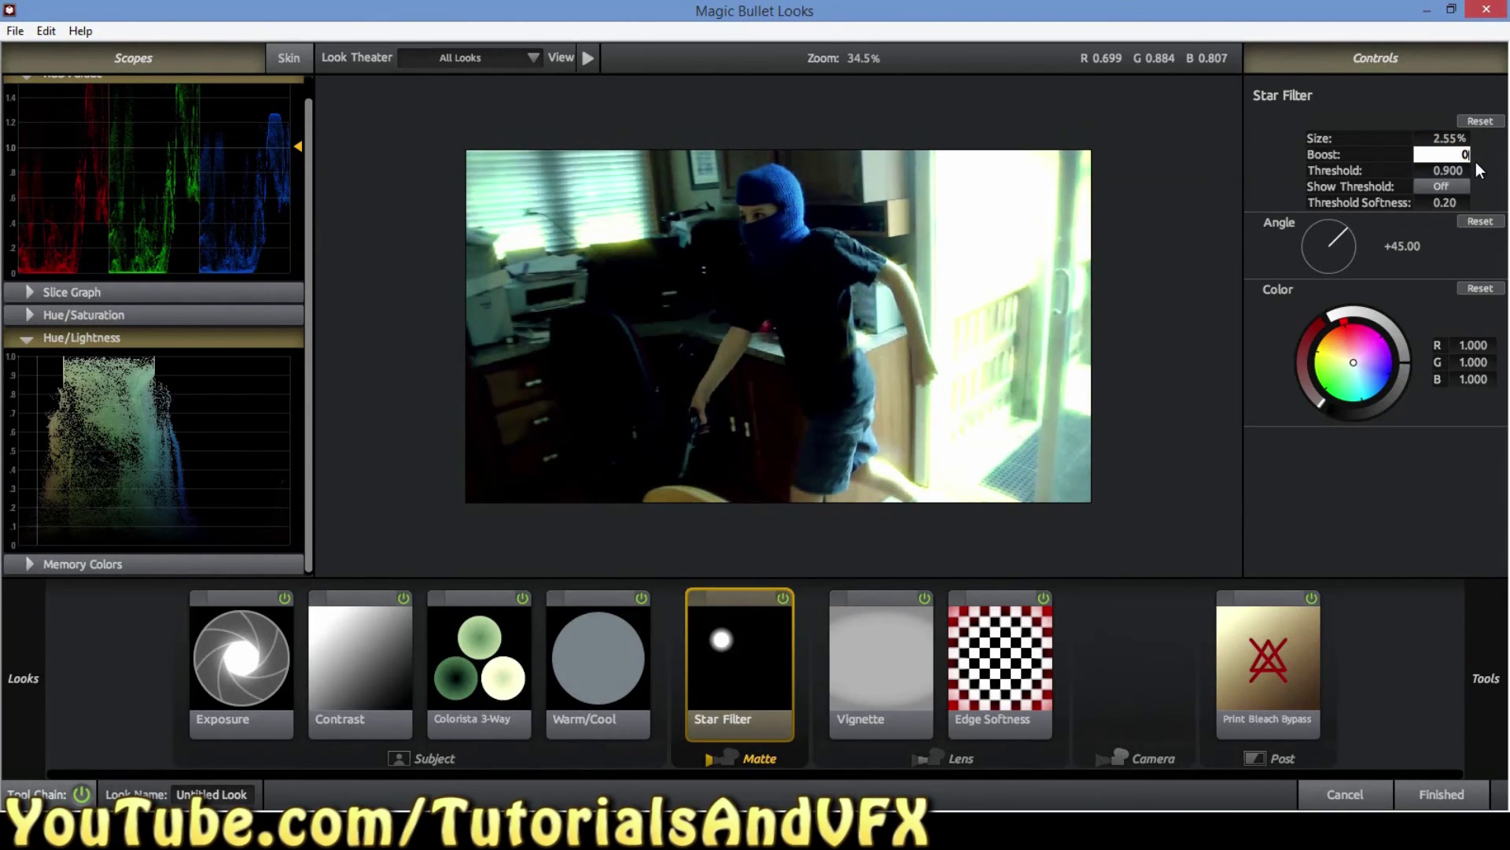
text(0)
key(Return)
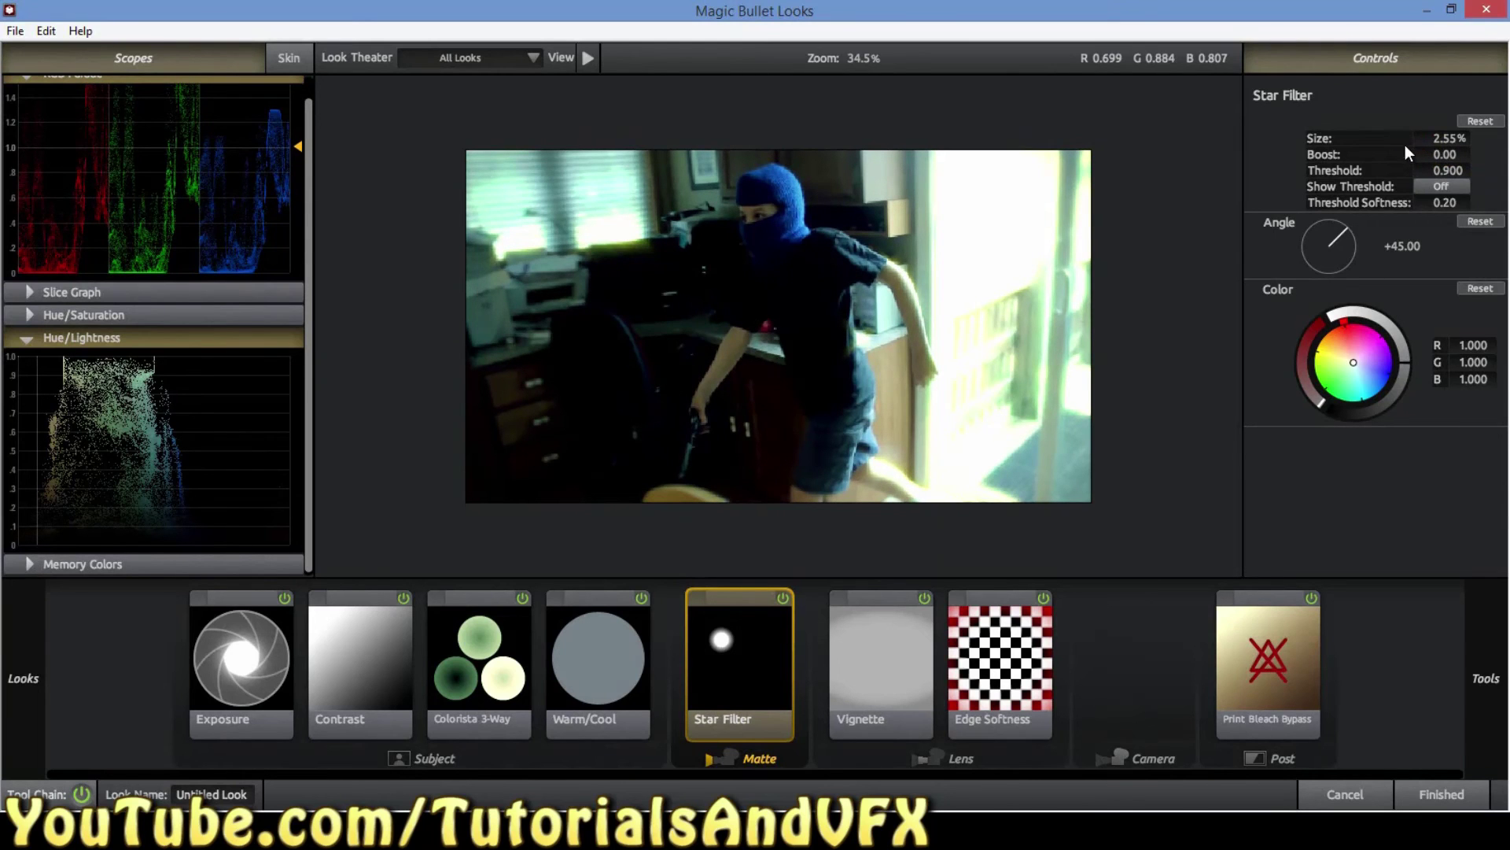
Set the Star Filter Size to 2% and compare the frame with the filter off and on
mouse_move(1424, 138)
mouse_down()
mouse_move(1501, 131)
mouse_move(1463, 136)
mouse_up()
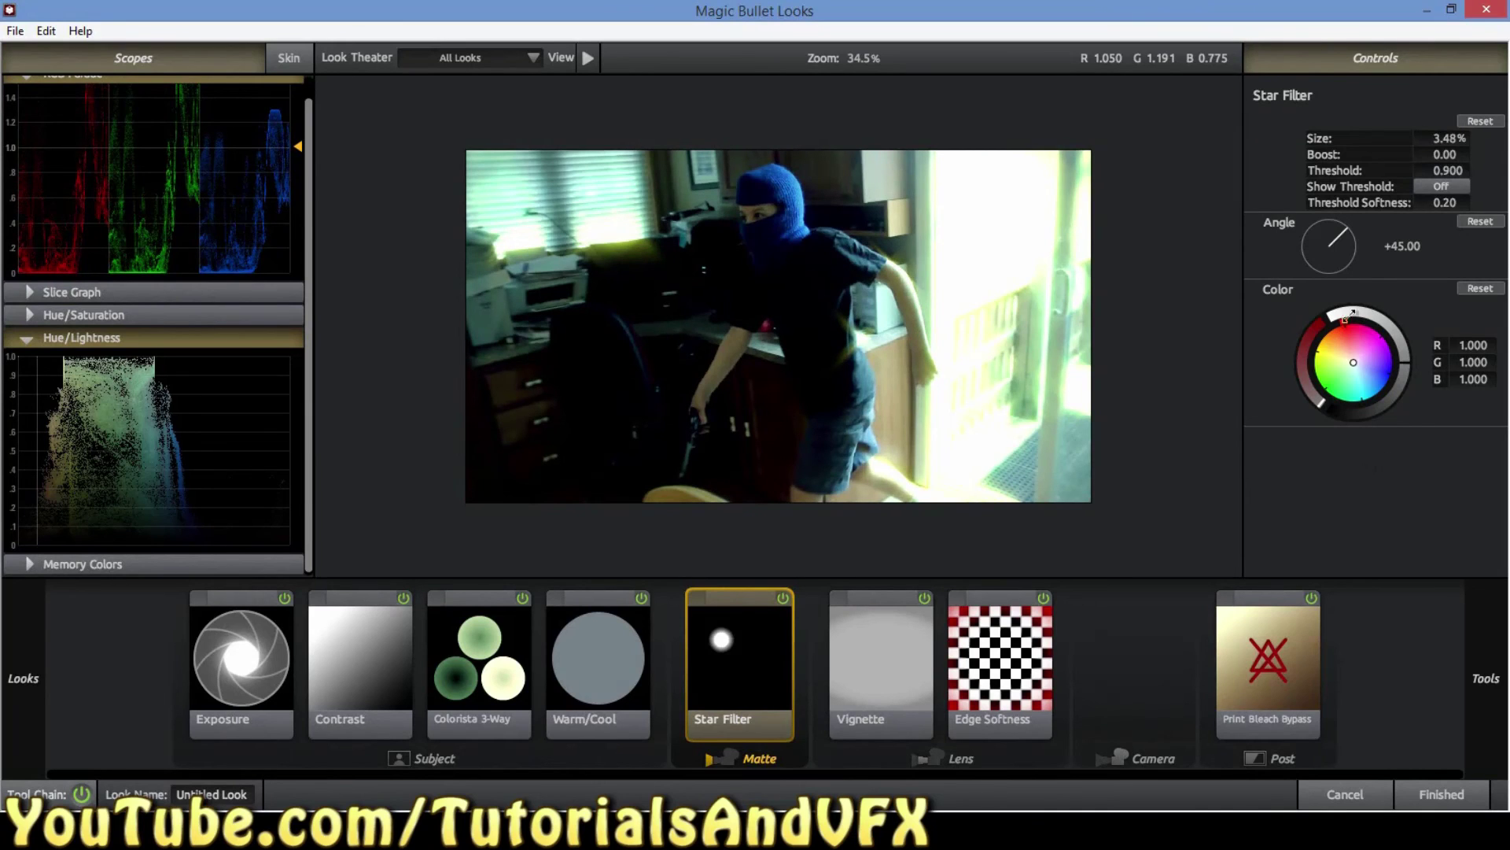
click(1435, 136)
text(2)
key(Return)
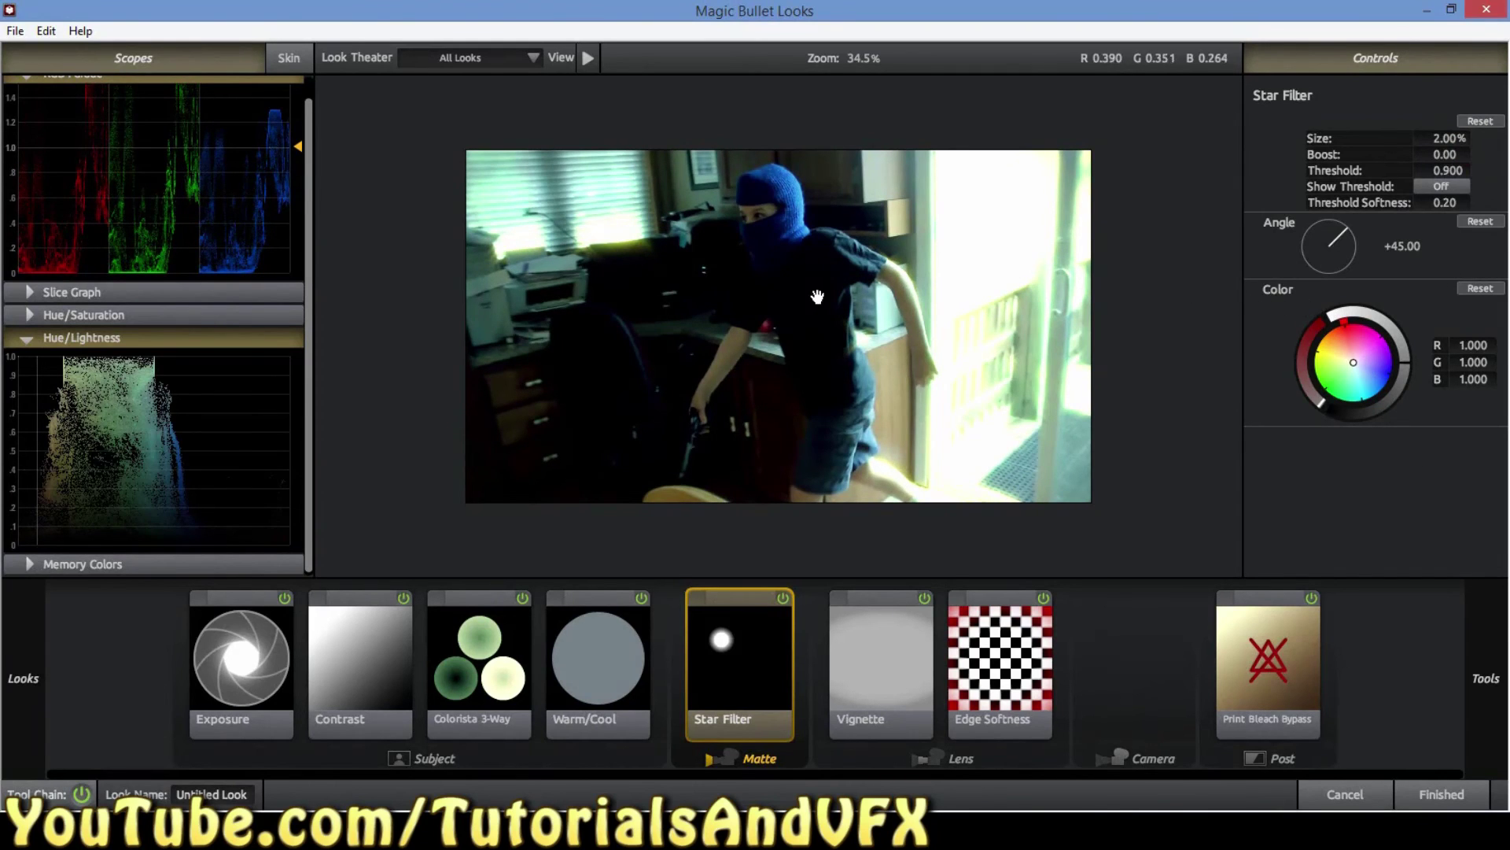
click(783, 598)
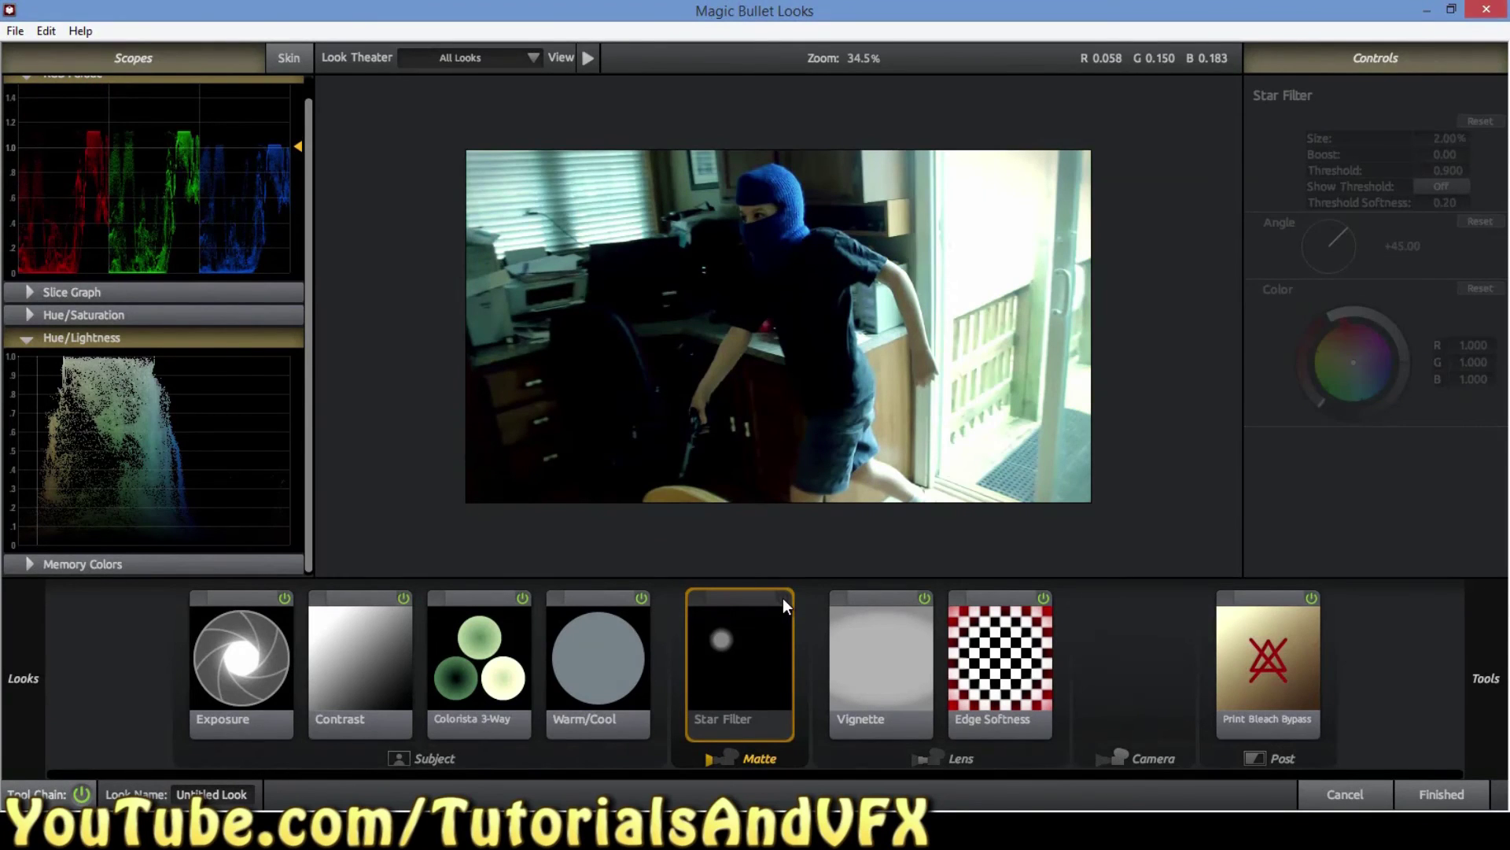
click(783, 598)
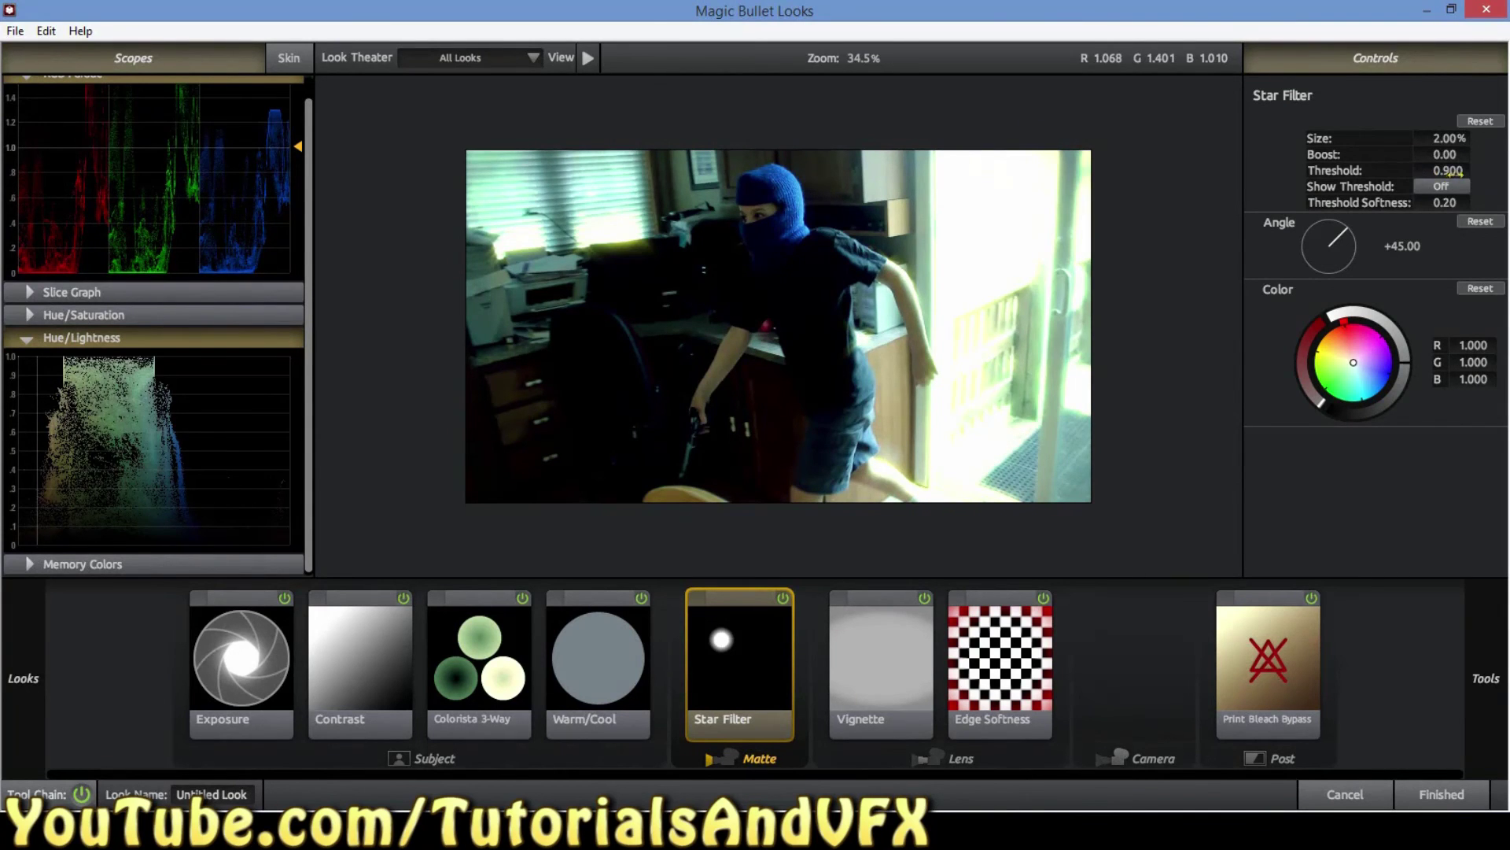
Reduce the Star Filter Size to 1% and compare the frame with the filter off and on
click(1452, 139)
text(1)
key(Return)
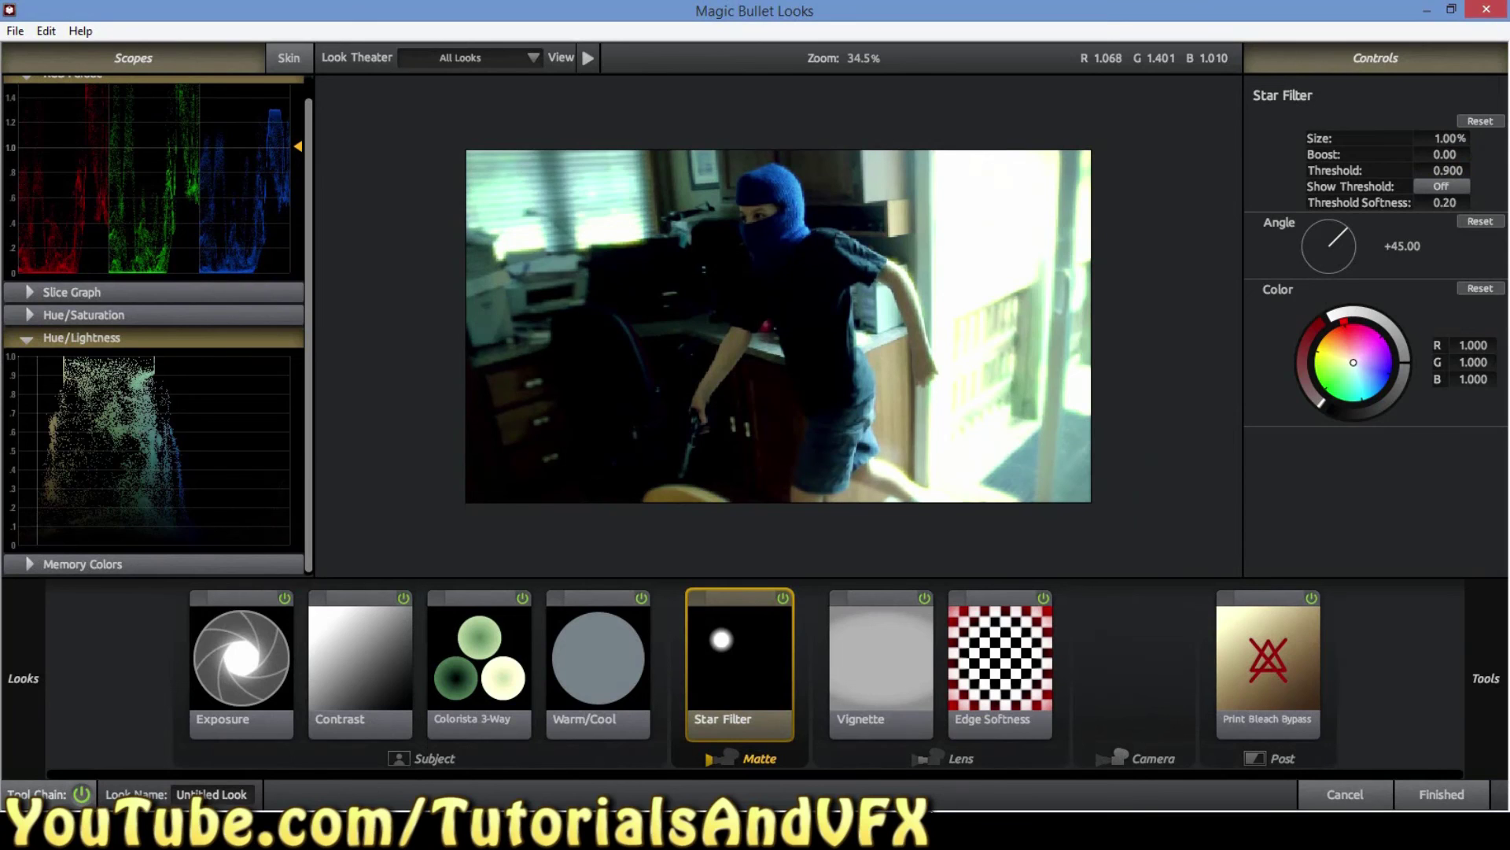
click(790, 597)
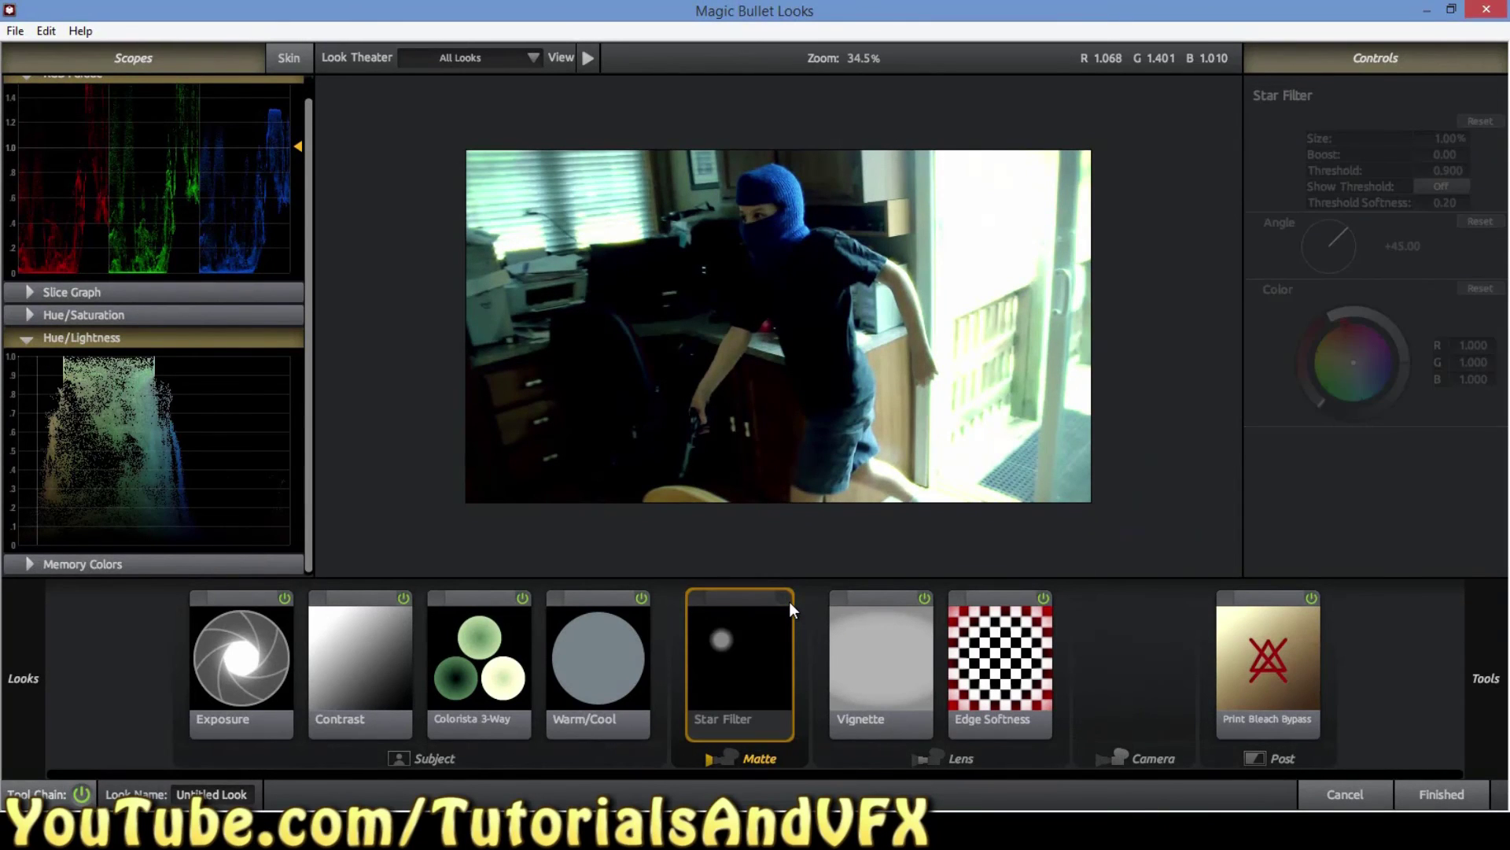
click(786, 600)
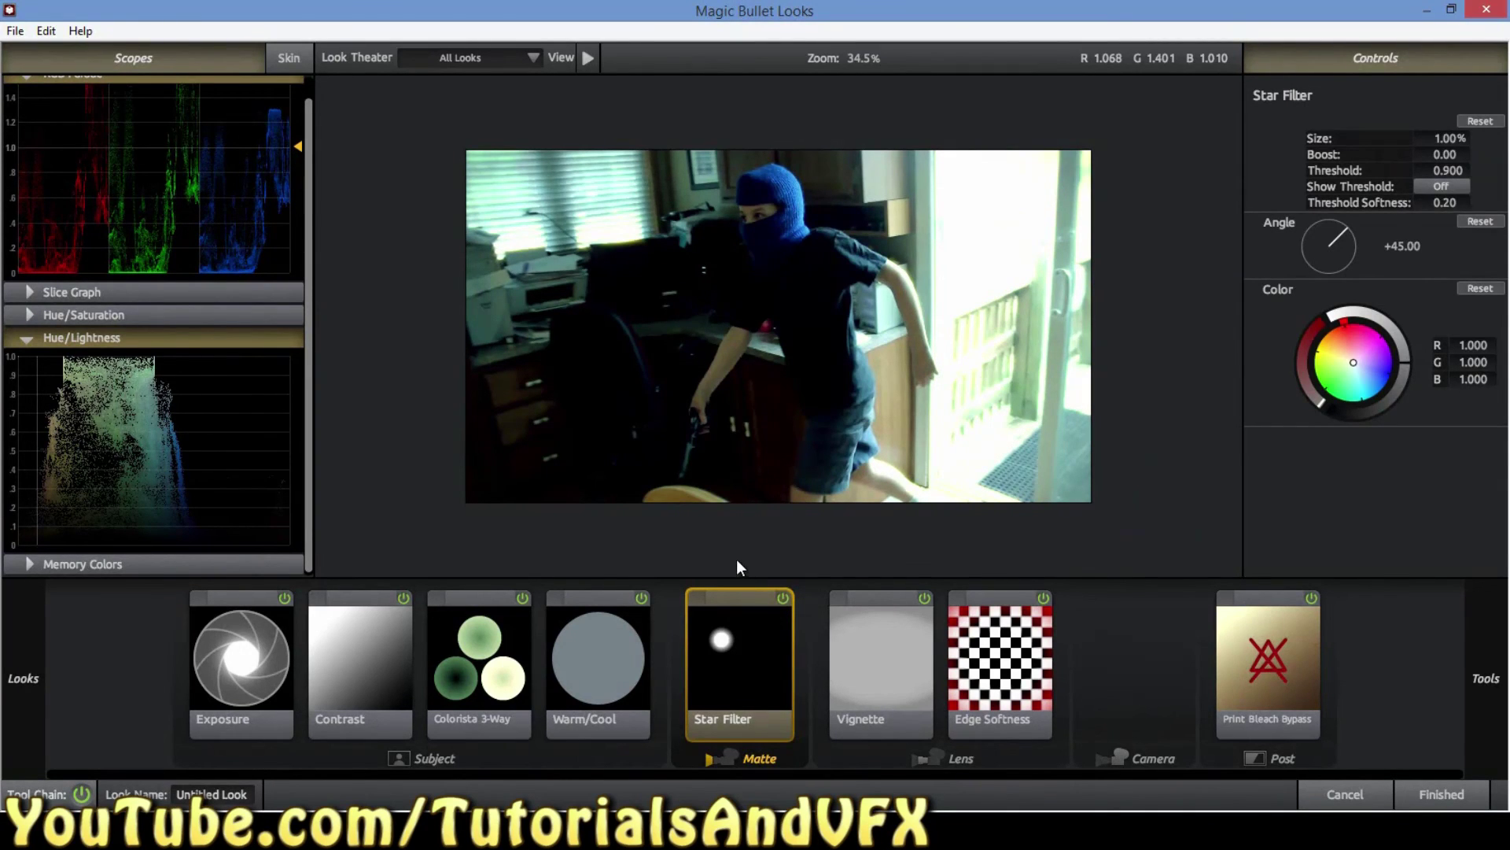
Set the Star Filter Size to 1.5% and raise its Threshold to 0.990
click(1447, 138)
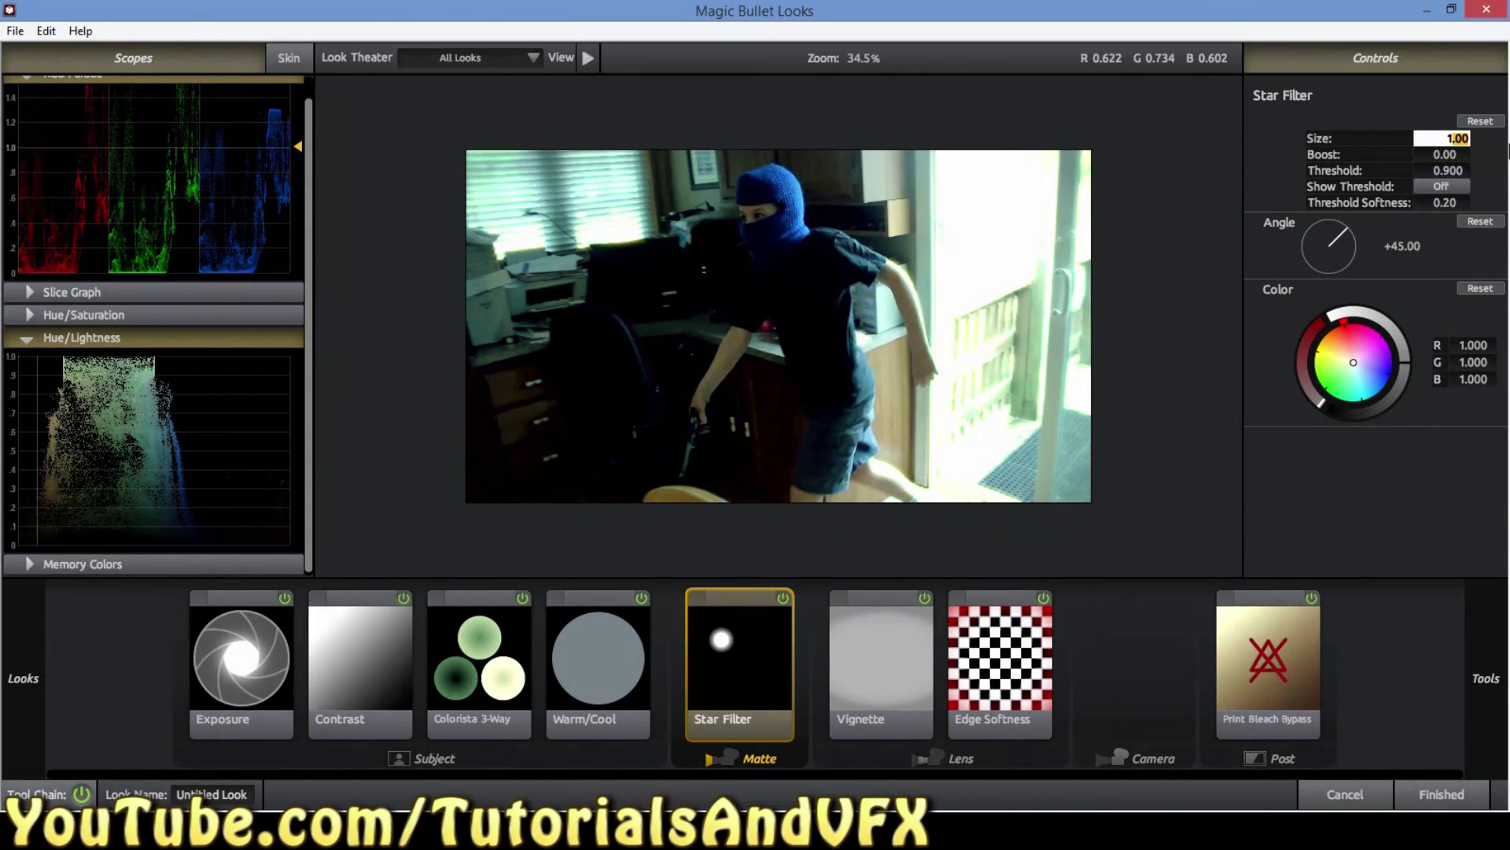
text(1.5)
key(Return)
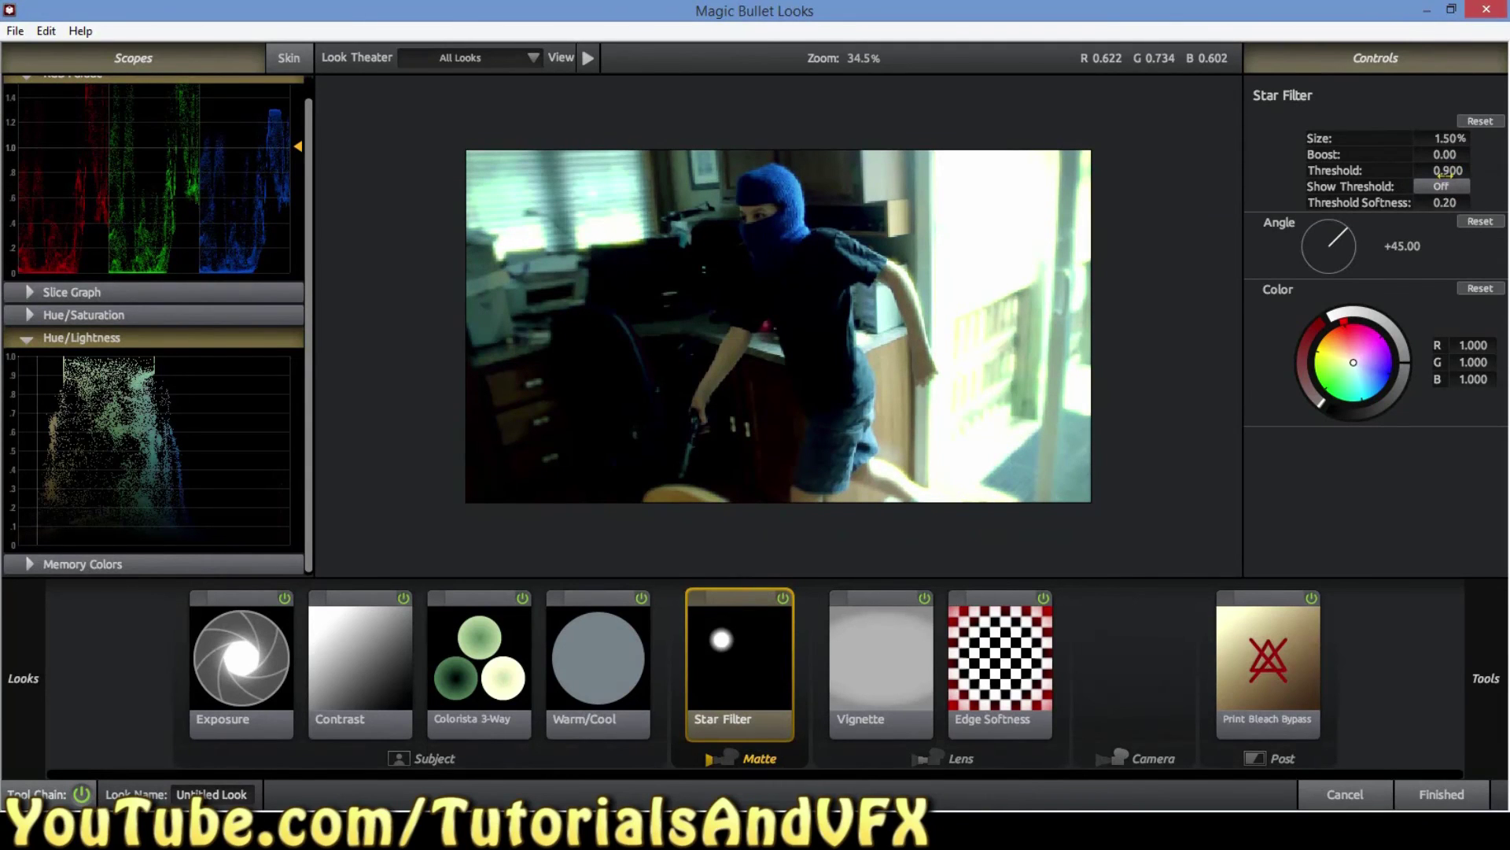
drag(1454, 170, 1448, 172)
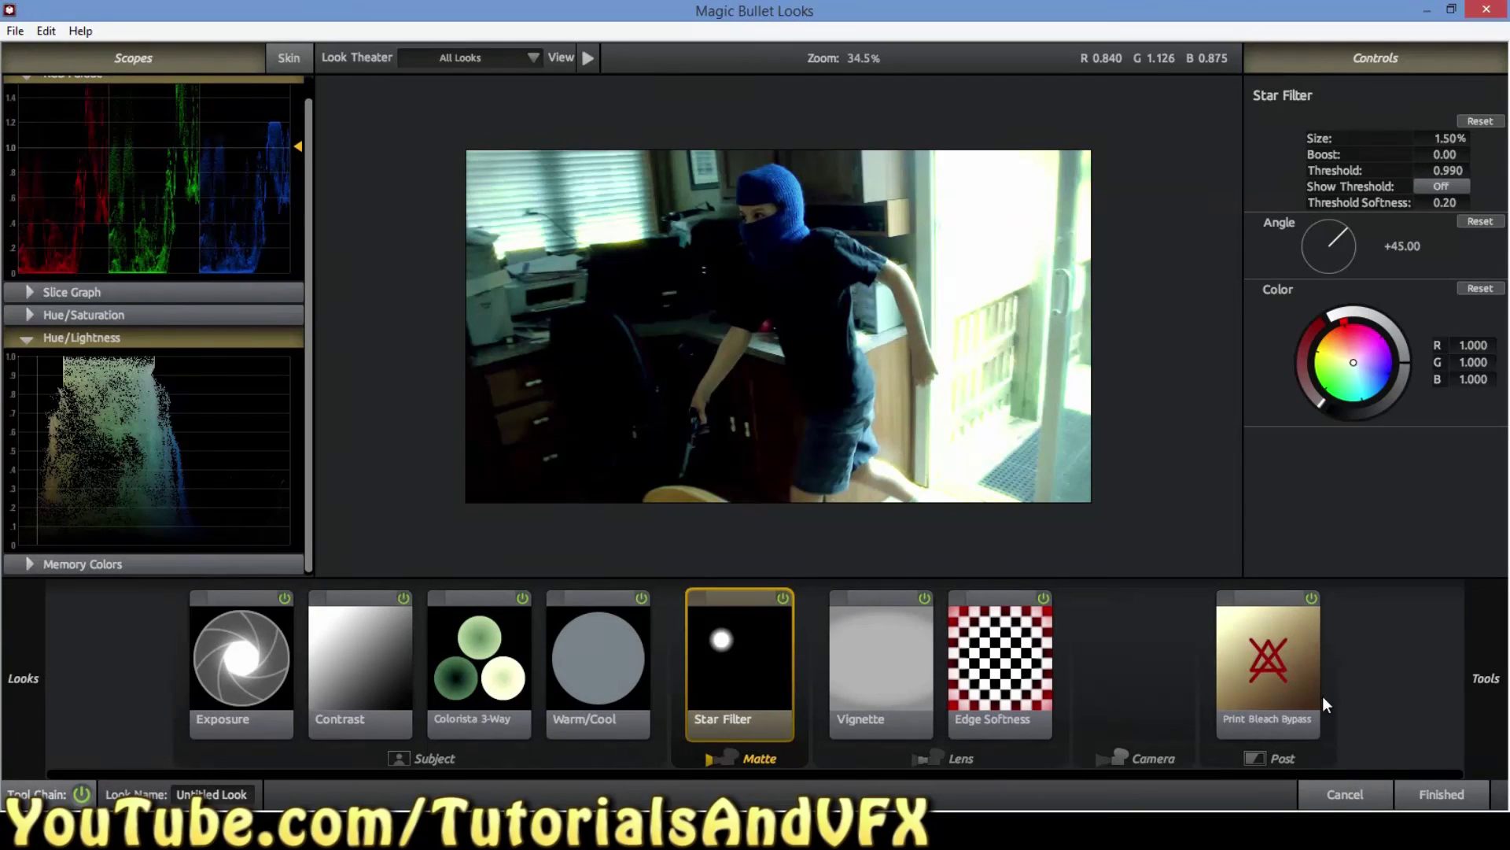
Try a Saturation tool at 73% in the Post stage, comparing the frame with it off, and delete the tool
click(1118, 713)
mouse_move(1504, 346)
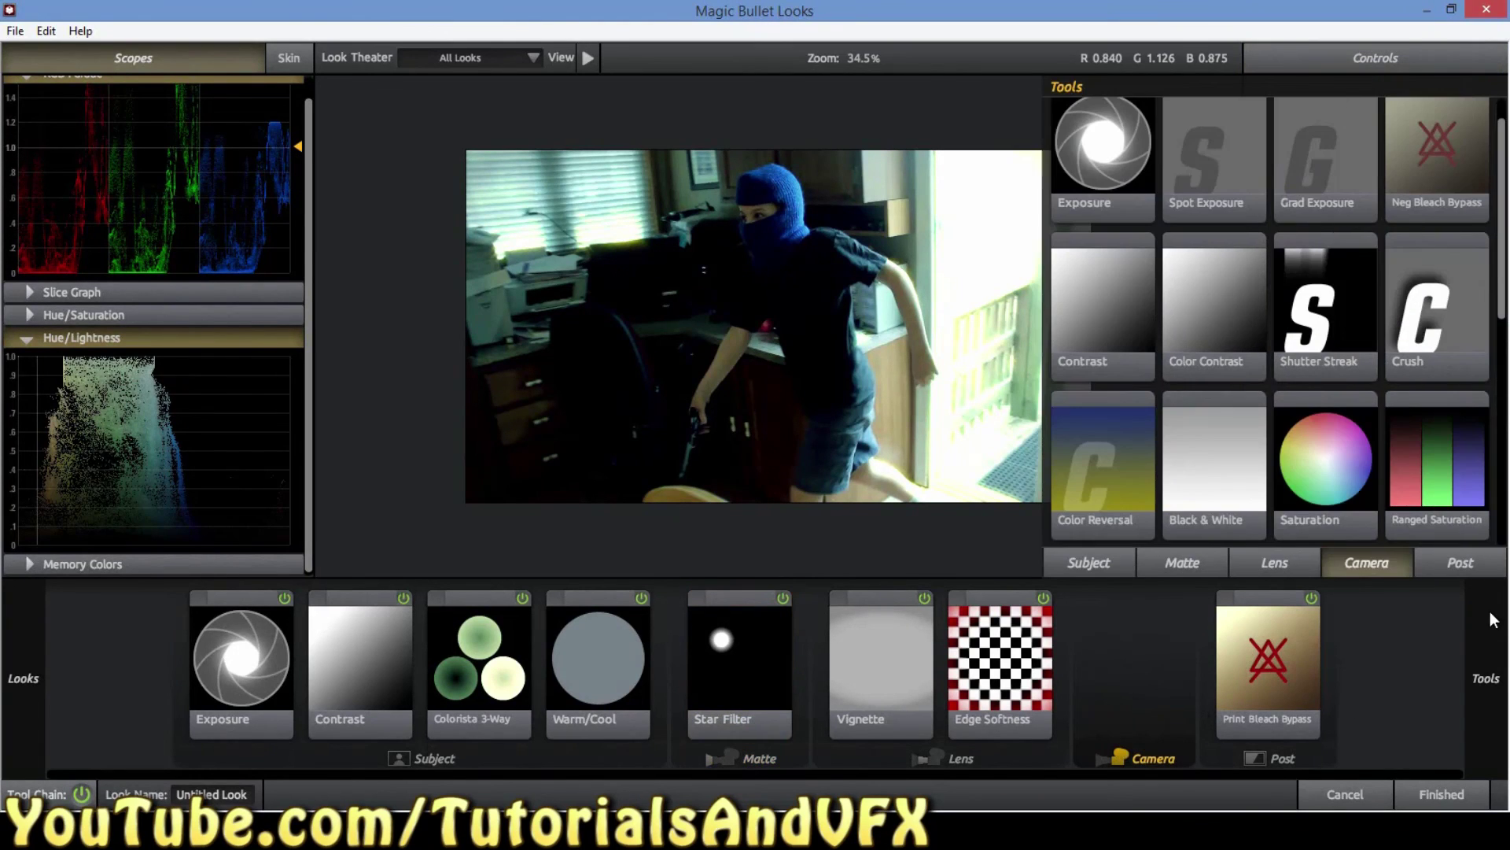
drag(1503, 335, 1504, 334)
scroll(1504, 335, down, 2)
drag(1326, 314, 1172, 667)
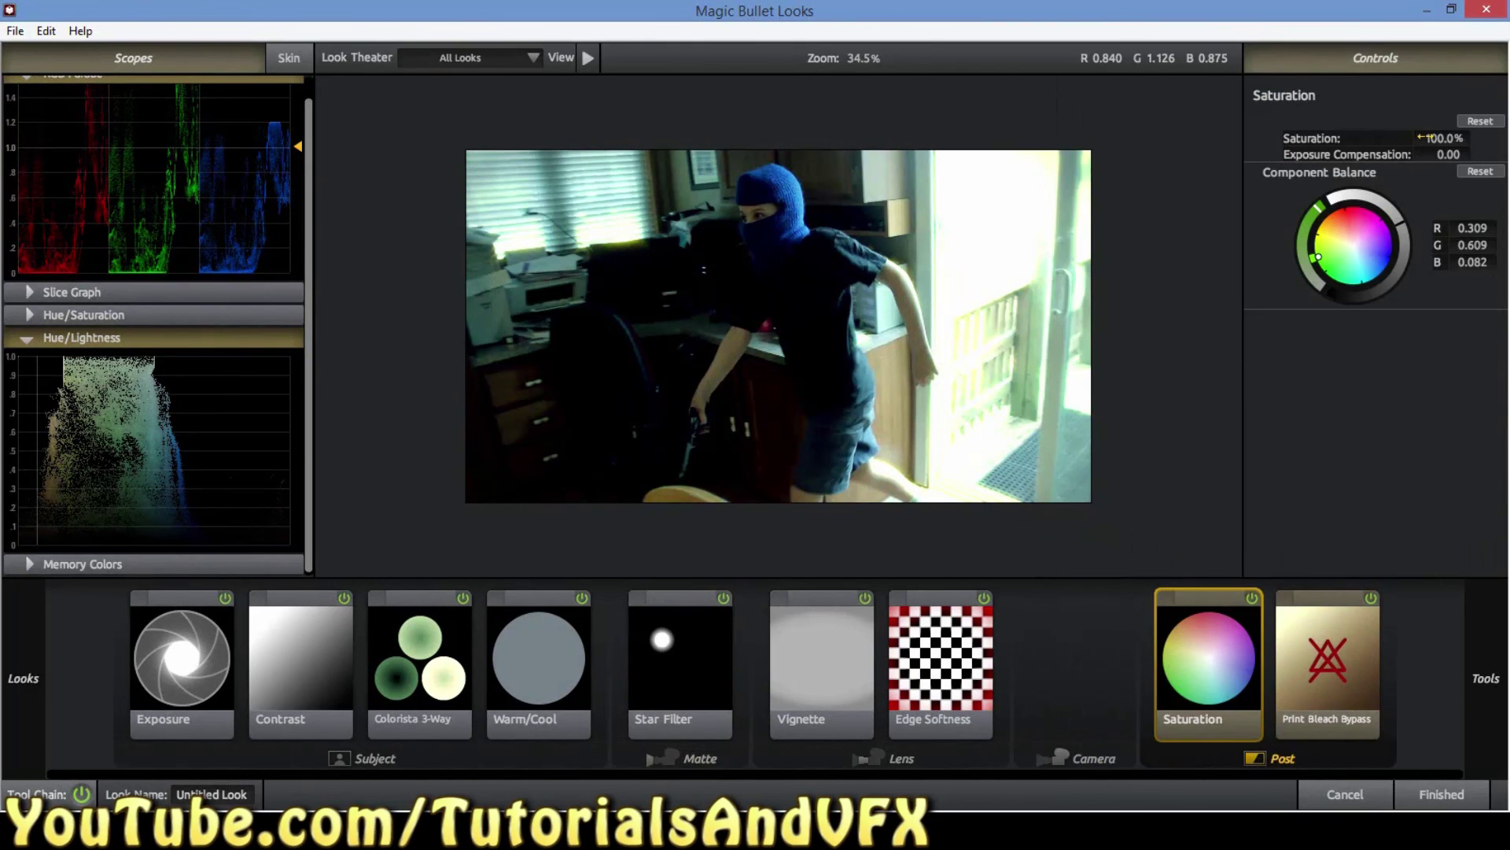
mouse_move(1421, 138)
mouse_down()
mouse_move(1396, 139)
mouse_move(1416, 139)
mouse_up()
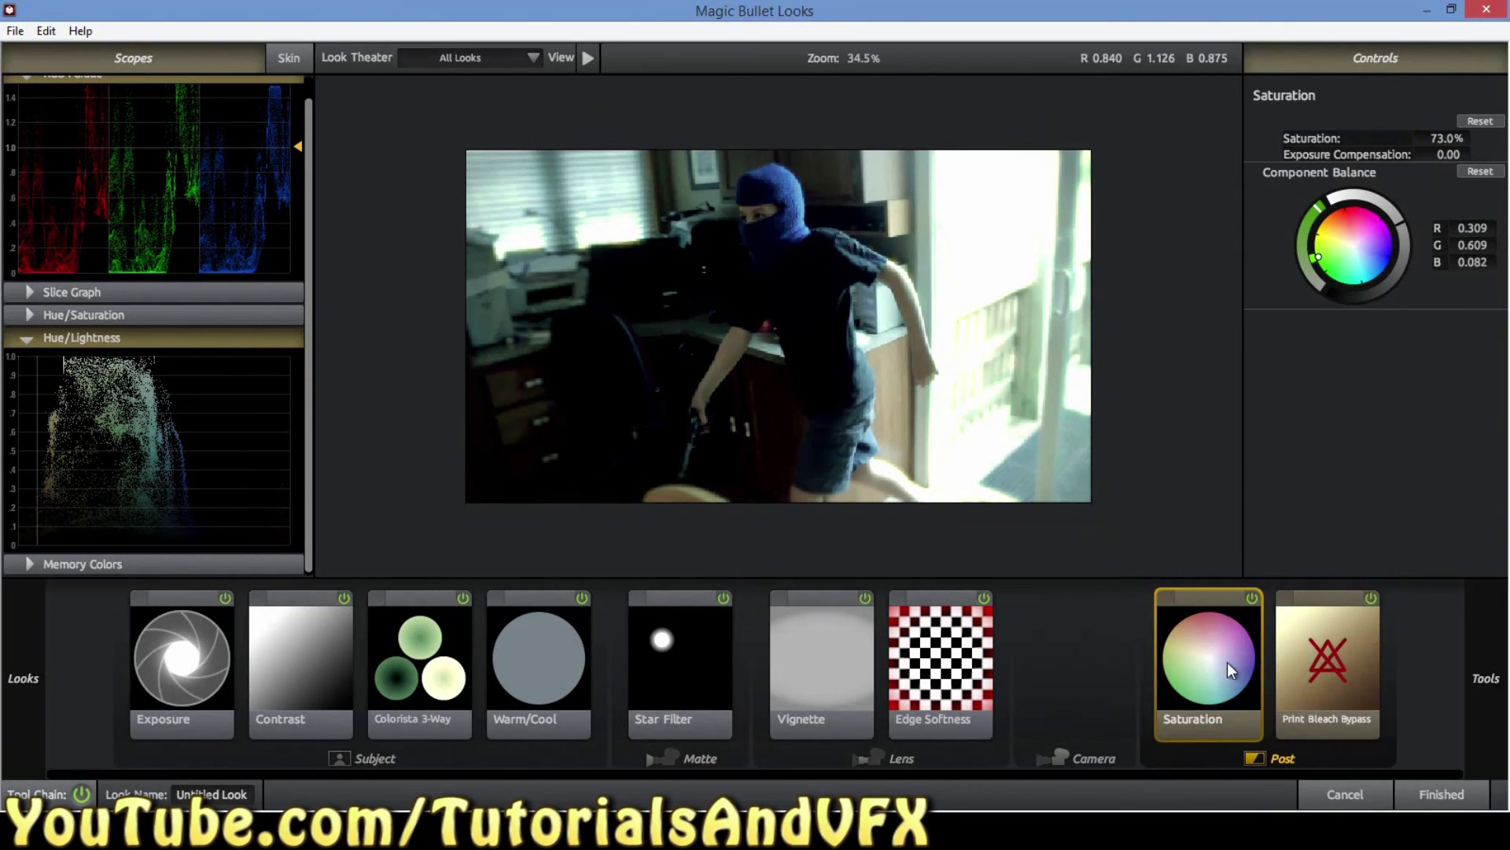
click(1253, 600)
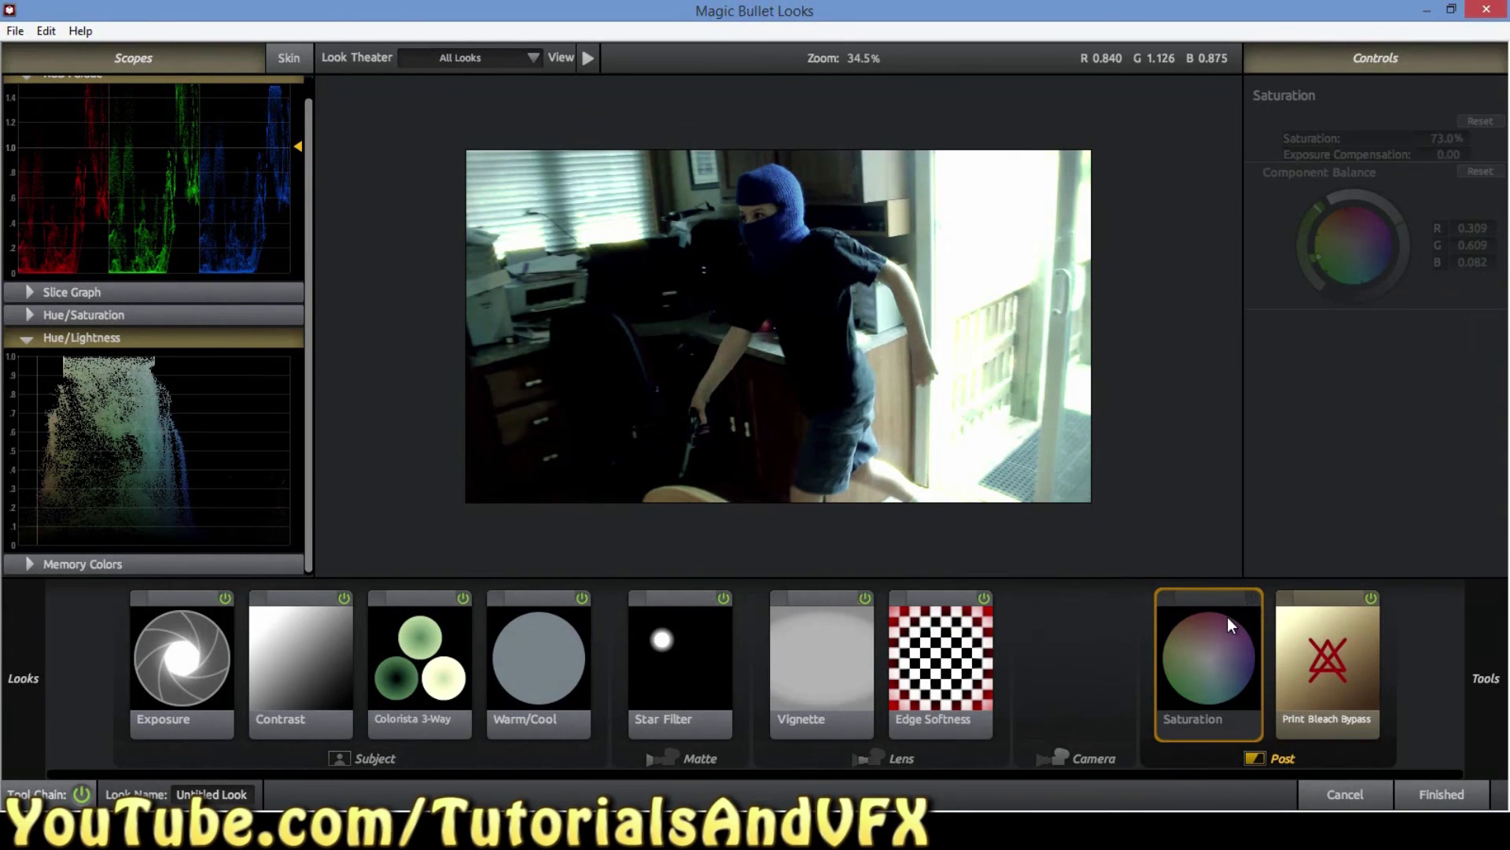
key(Delete)
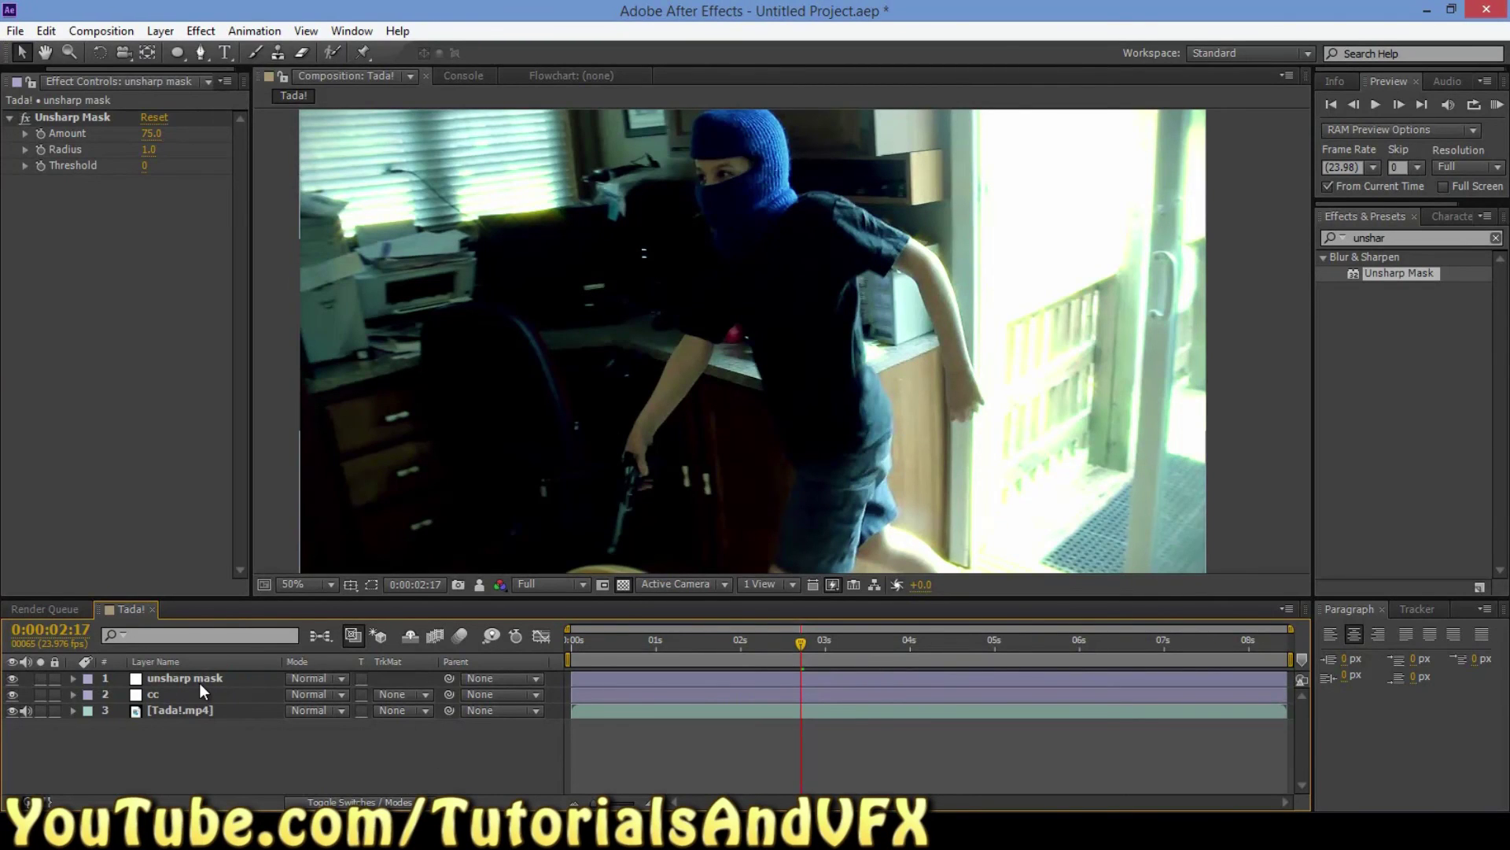
Compare the frame with the adjustment layers unsharp mask and cc hidden and shown, and enlarge the composition view
click(145, 684)
shift+click(106, 694)
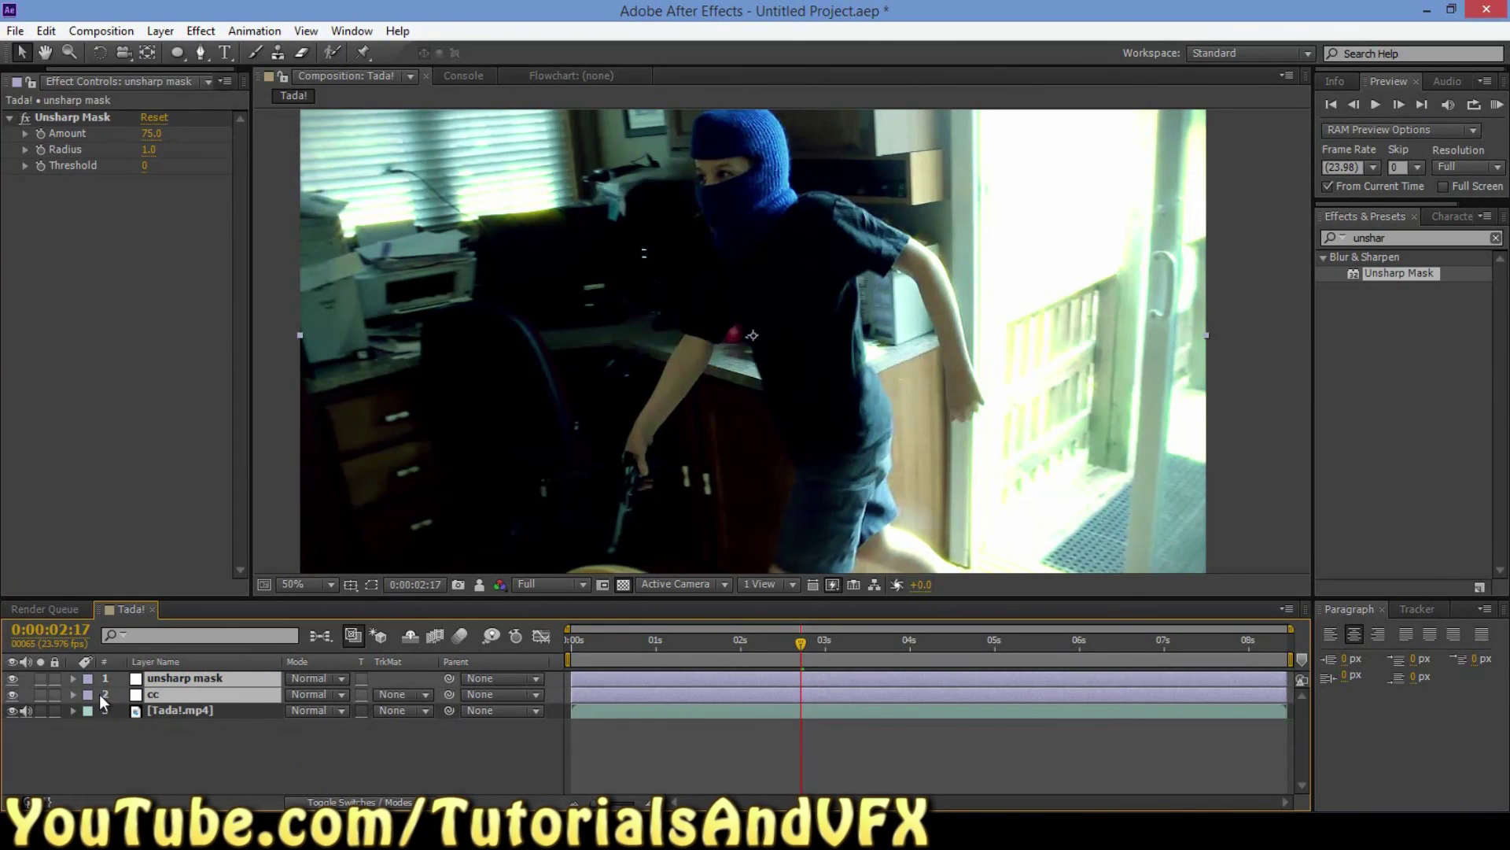
click(11, 695)
click(11, 696)
drag(533, 596, 533, 629)
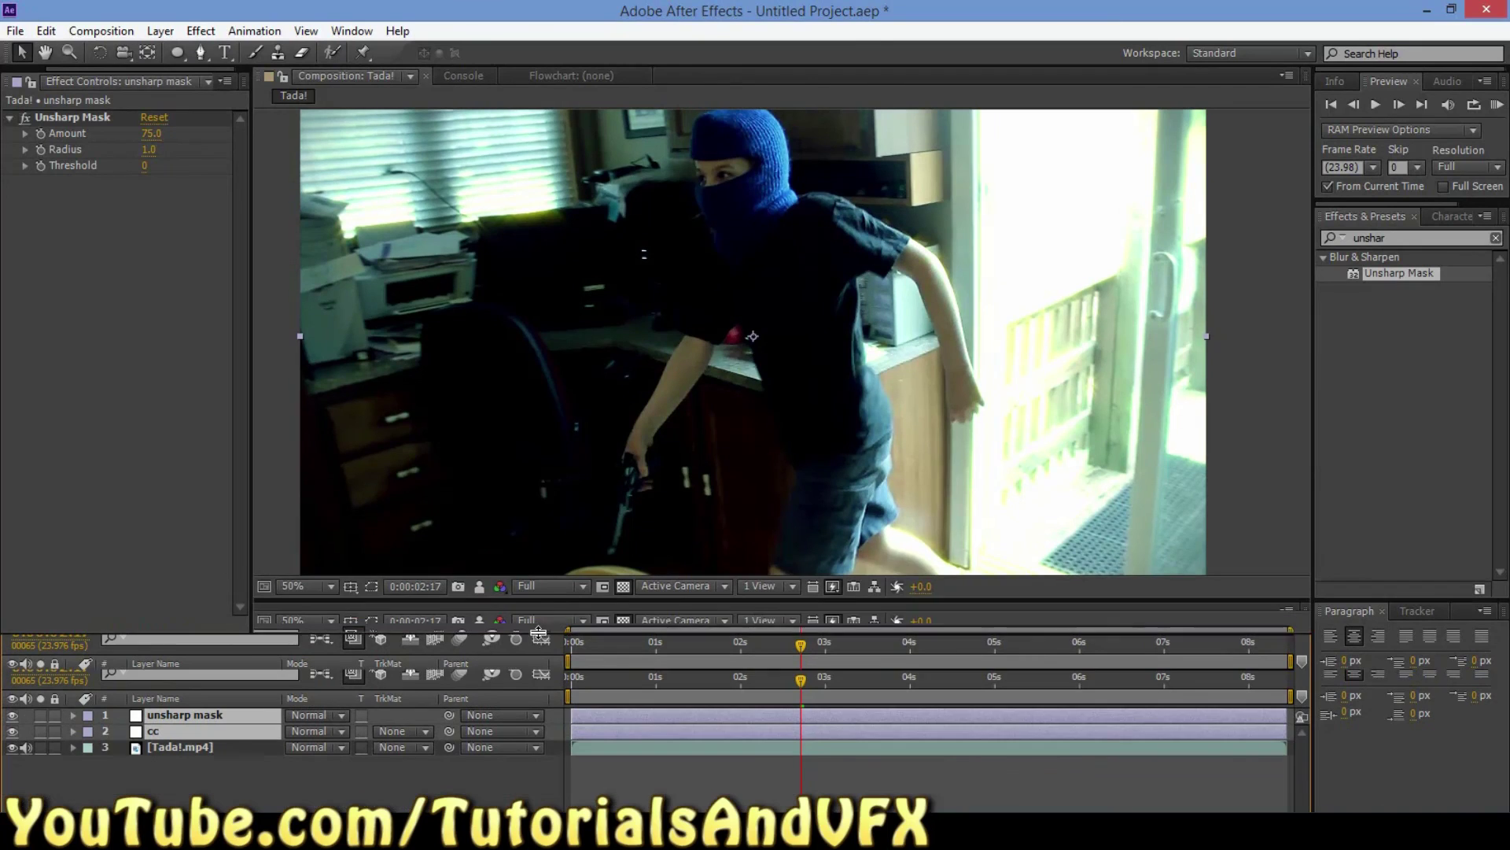
click(1234, 499)
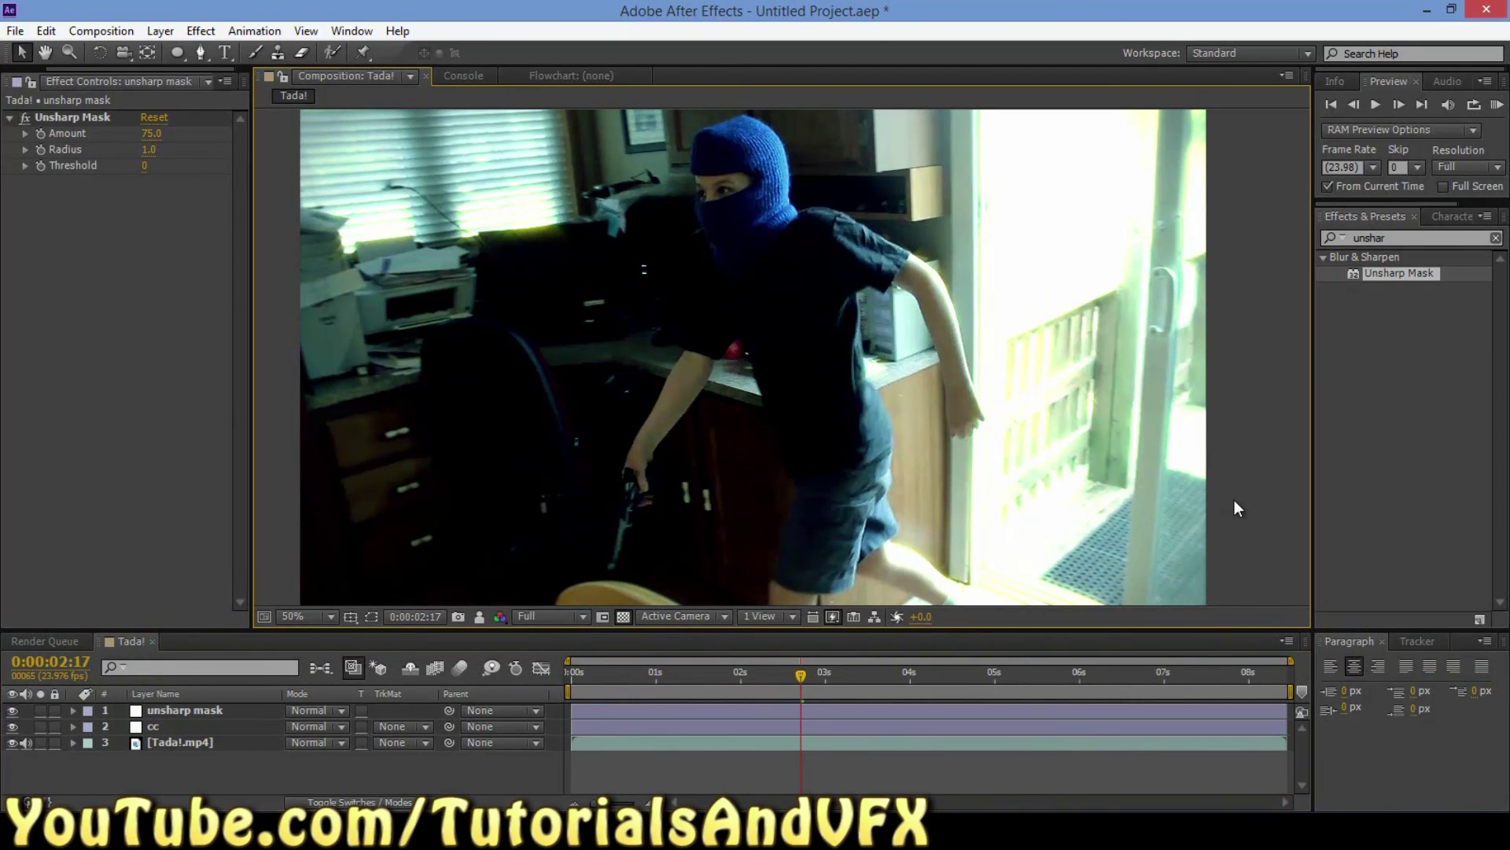